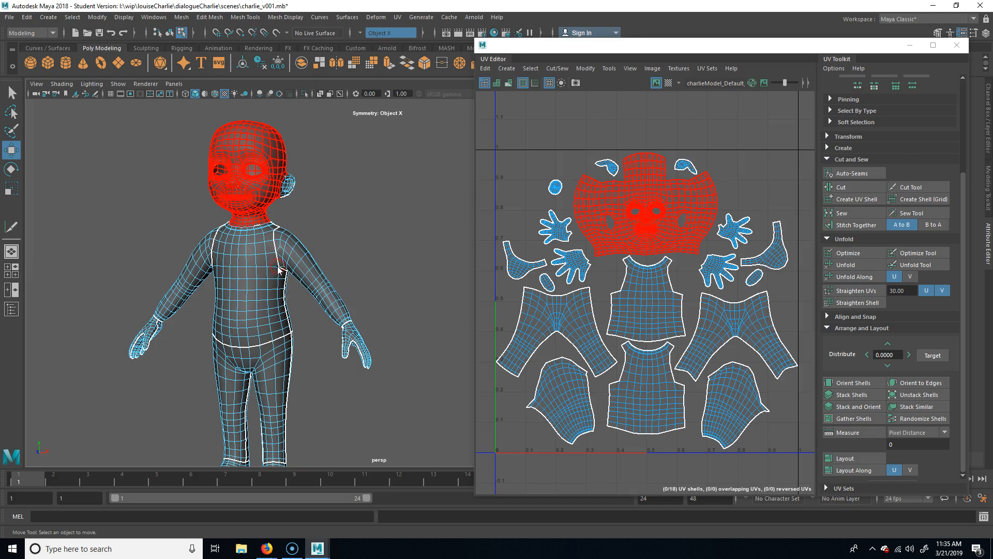
Step: Clear the UV shell selection and select the whole character model in object mode
{"action": "left_click", "coordinate": [426, 206]}
{"action": "left_click", "coordinate": [305, 258]}
{"action": "right_click_drag", "start_coordinate": [307, 256], "coordinate": [359, 250]}
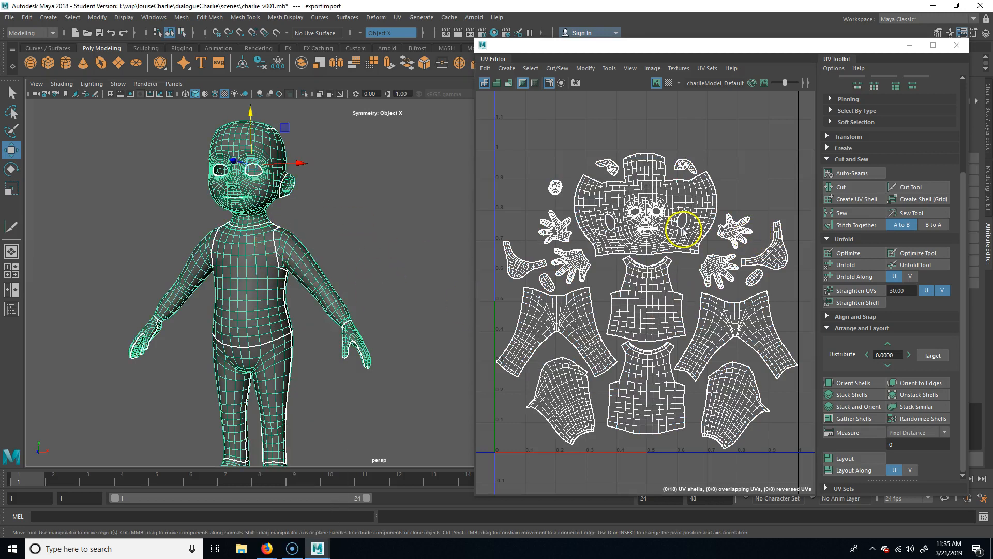
Step: Start a UV snapshot of the character and set its image format to PNG
{"action": "left_click", "coordinate": [652, 68]}
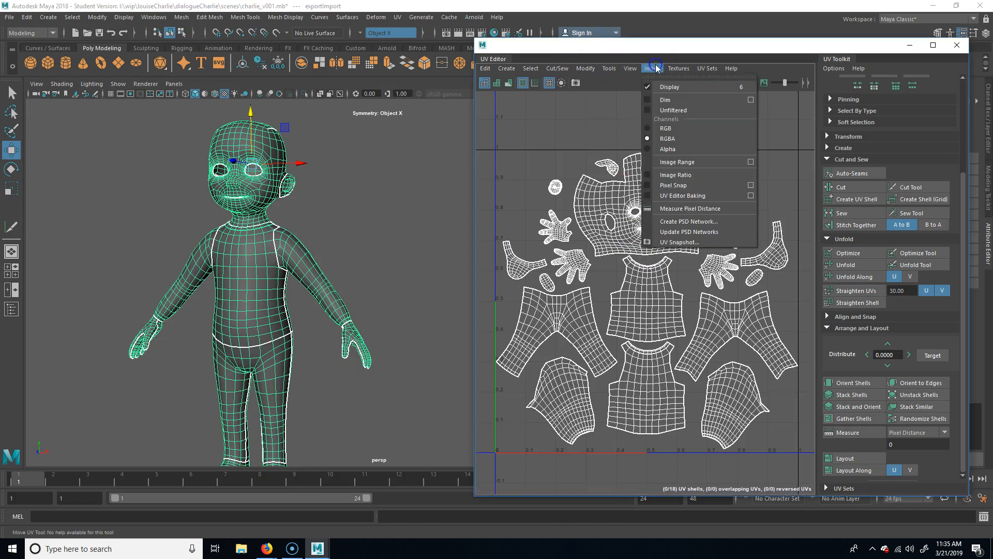
{"action": "left_click", "coordinate": [699, 242]}
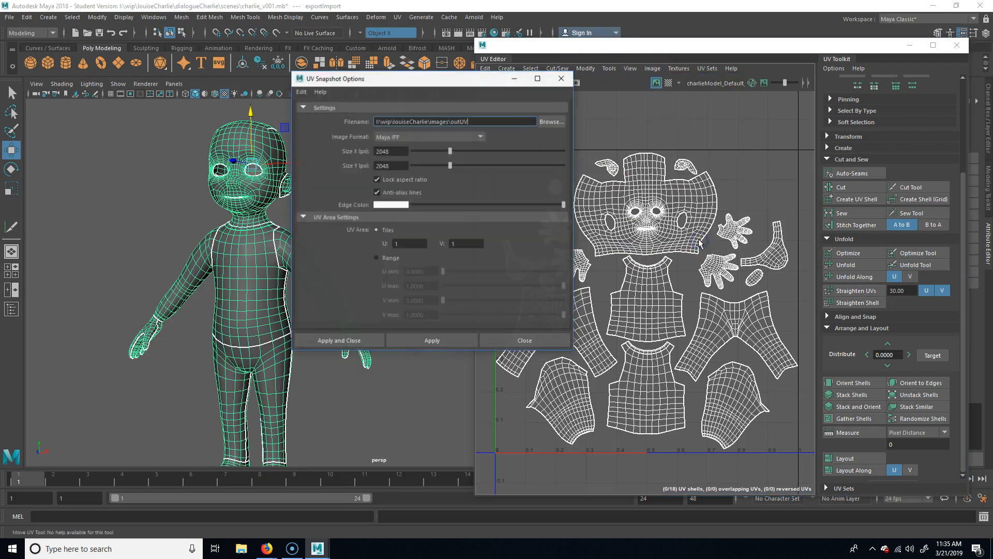
{"action": "left_click", "coordinate": [416, 136]}
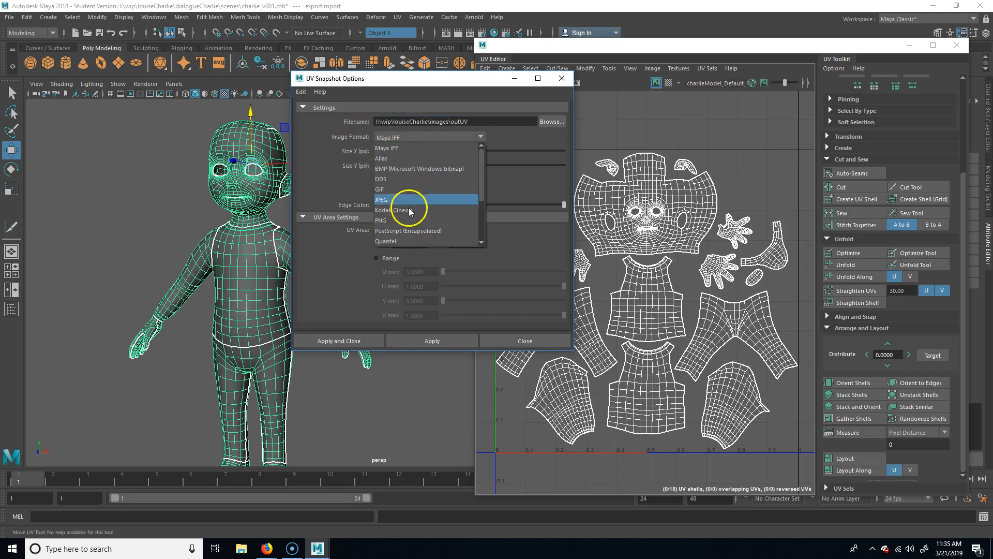
{"action": "left_click", "coordinate": [393, 220]}
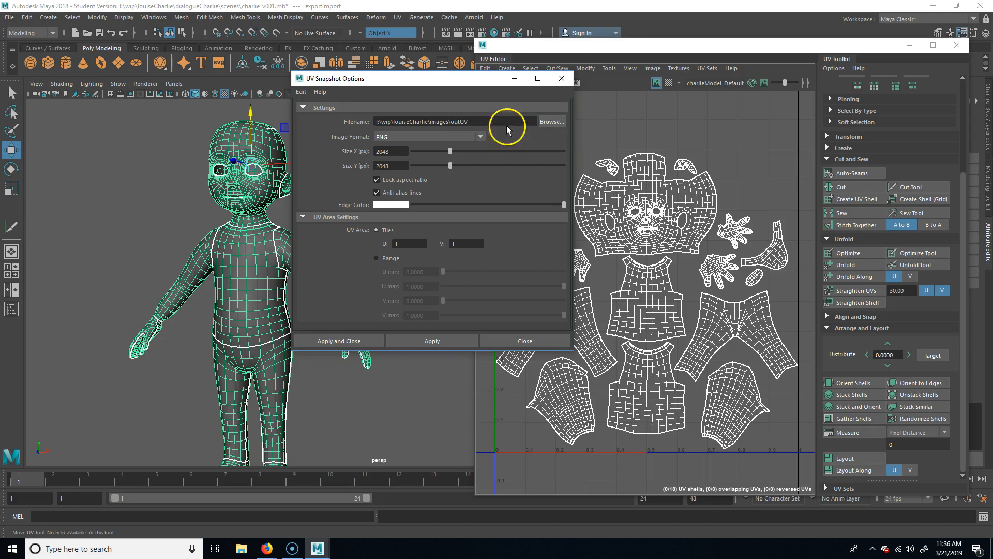
Step: Browse to the I:\wip\louiseCharlie\dialogueCharlie\images folder as the save location for the UV snapshot
{"action": "left_click", "coordinate": [550, 122]}
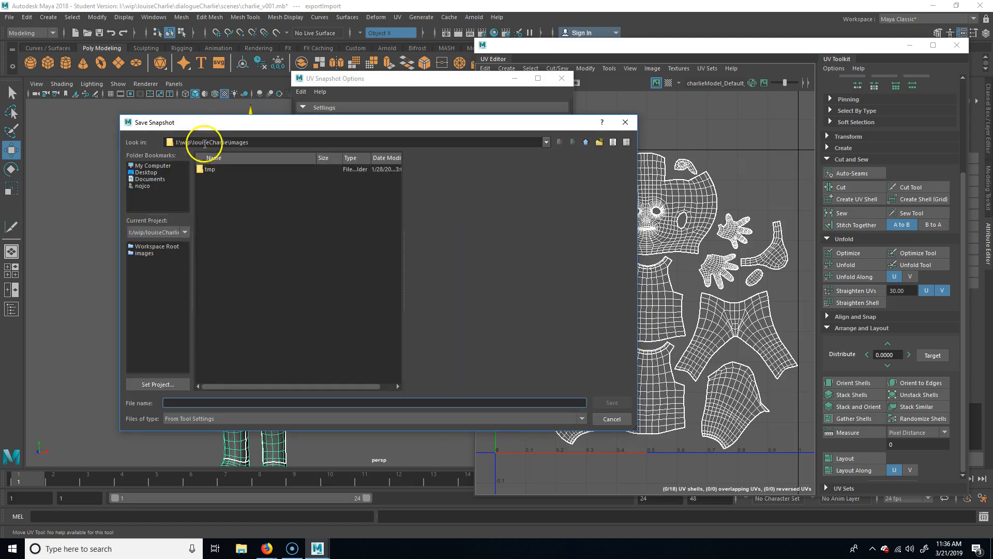
{"action": "left_click", "coordinate": [586, 142]}
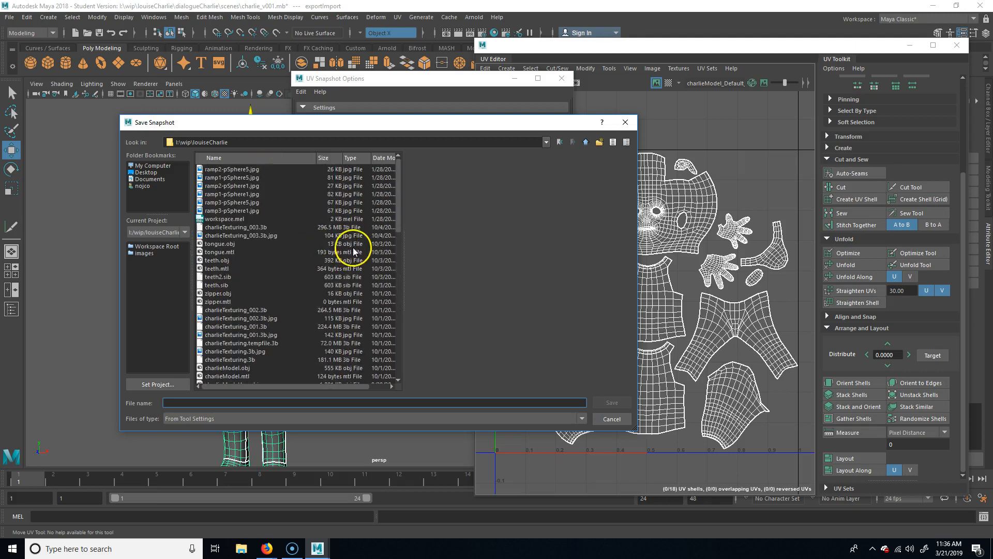
{"action": "left_click", "coordinate": [586, 143]}
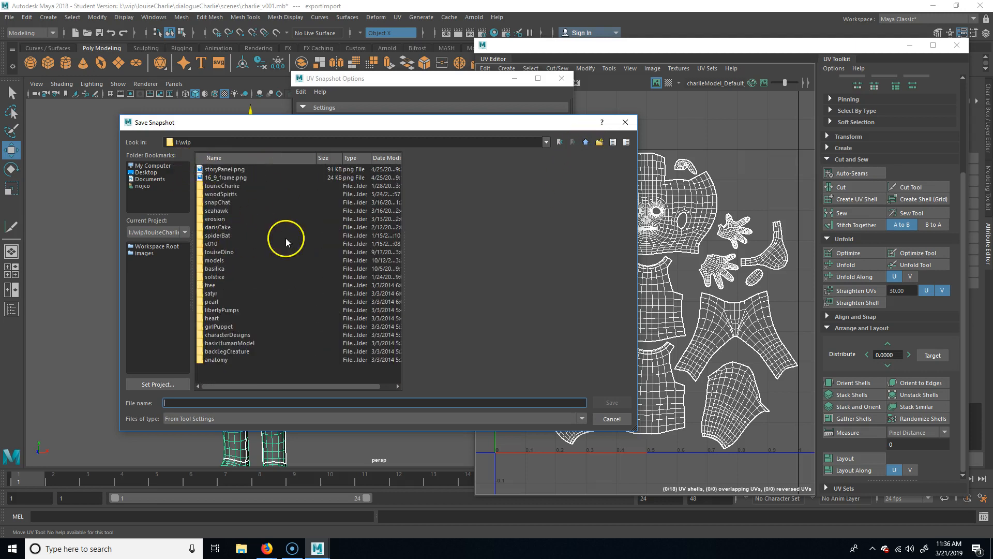
{"action": "double_click", "coordinate": [228, 186]}
{"action": "scroll", "coordinate": [275, 326], "scroll_direction": "down", "scroll_amount": 5}
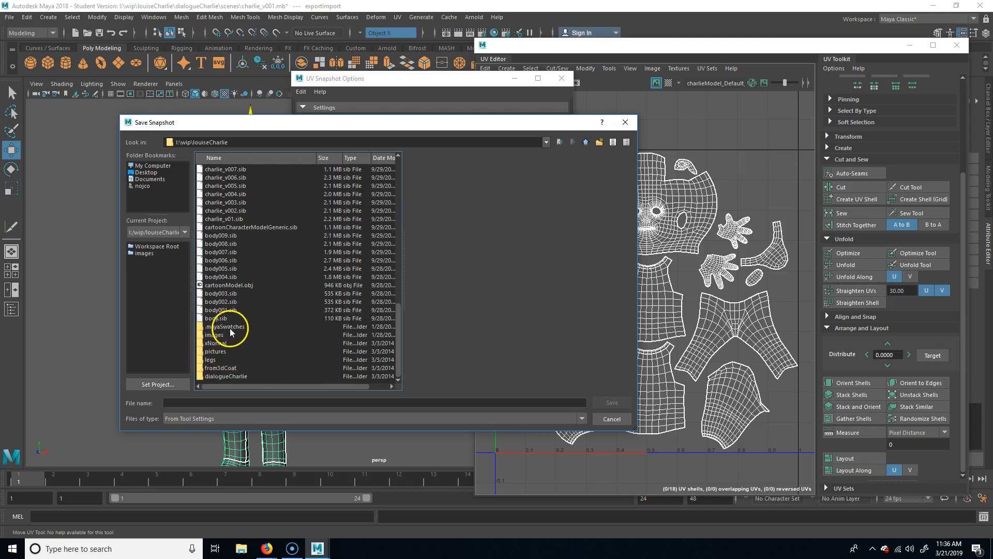
{"action": "double_click", "coordinate": [228, 376]}
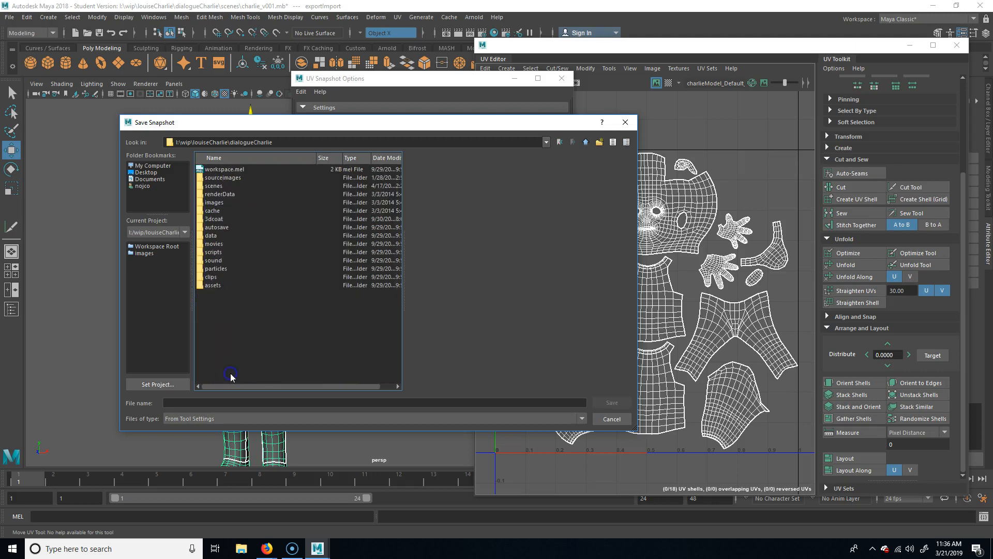
{"action": "double_click", "coordinate": [219, 203]}
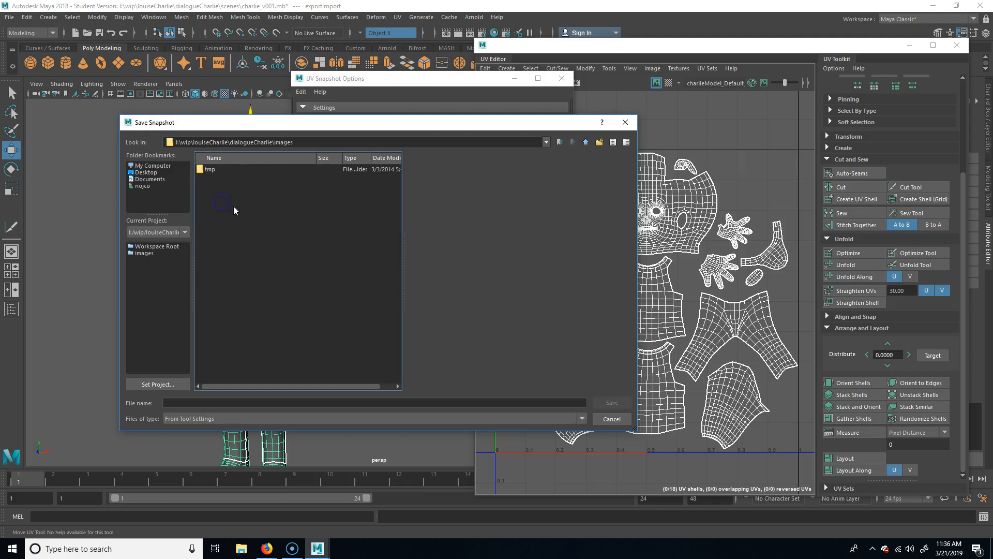
Step: Name the snapshot file charUV and export it, closing the snapshot options
{"action": "left_click", "coordinate": [226, 402]}
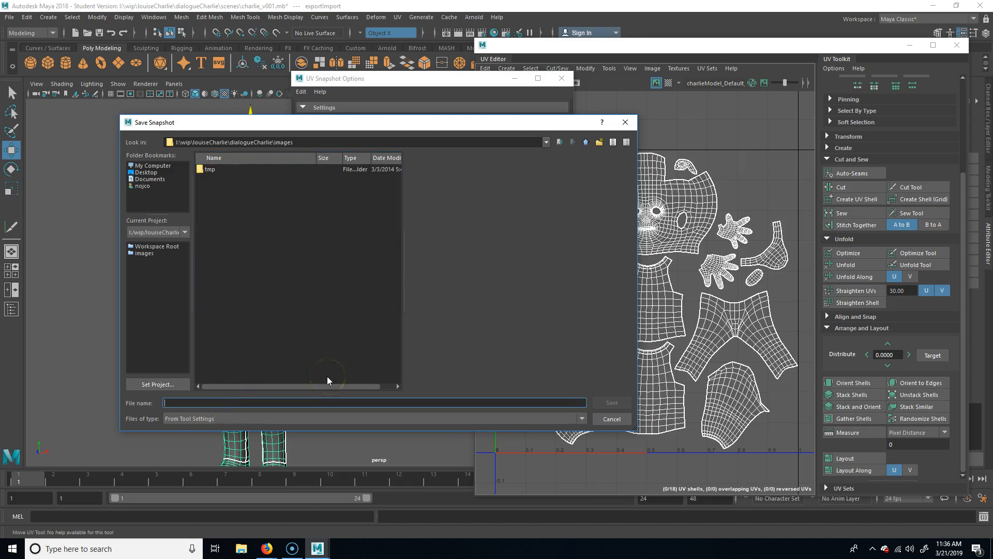
{"action": "type", "text": "charUV"}
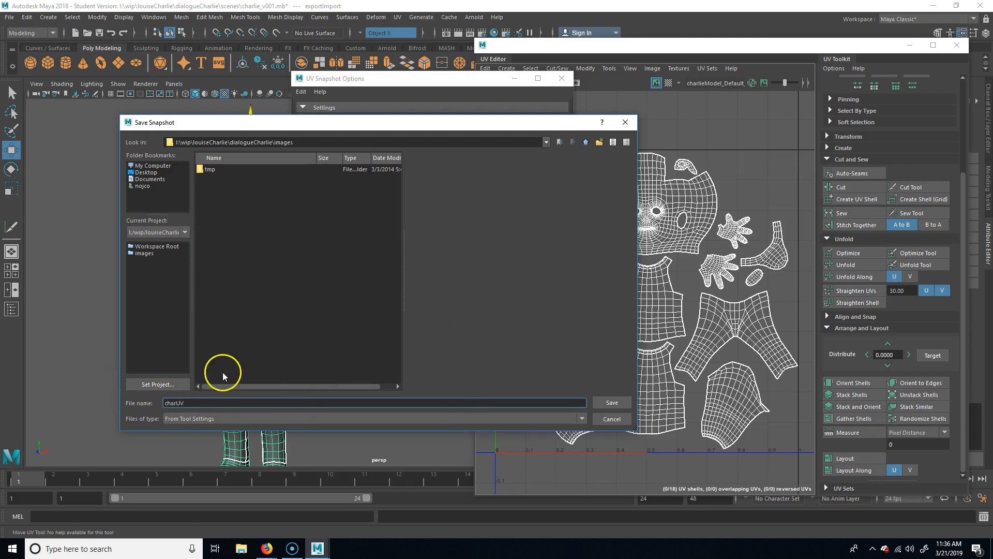
{"action": "left_click", "coordinate": [601, 406]}
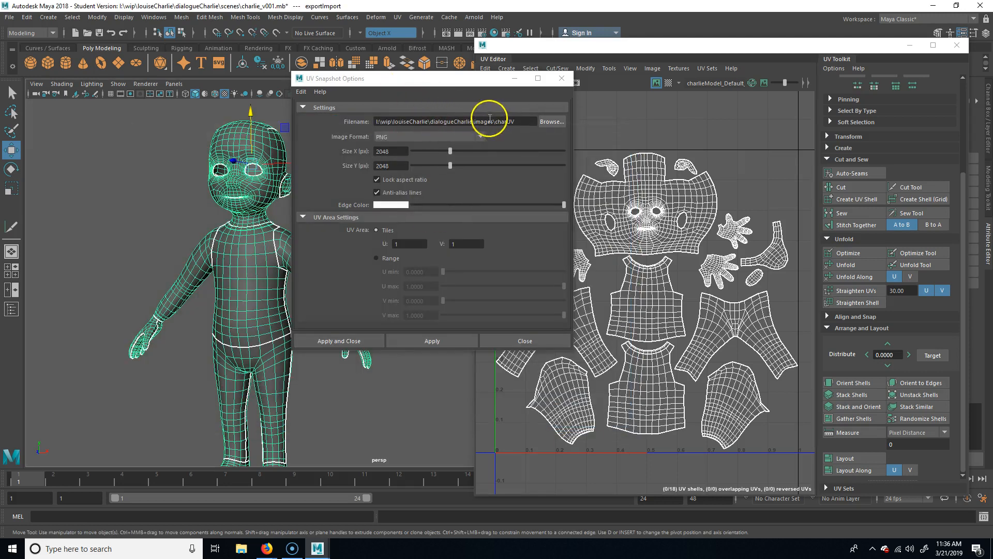
{"action": "left_click", "coordinate": [371, 338]}
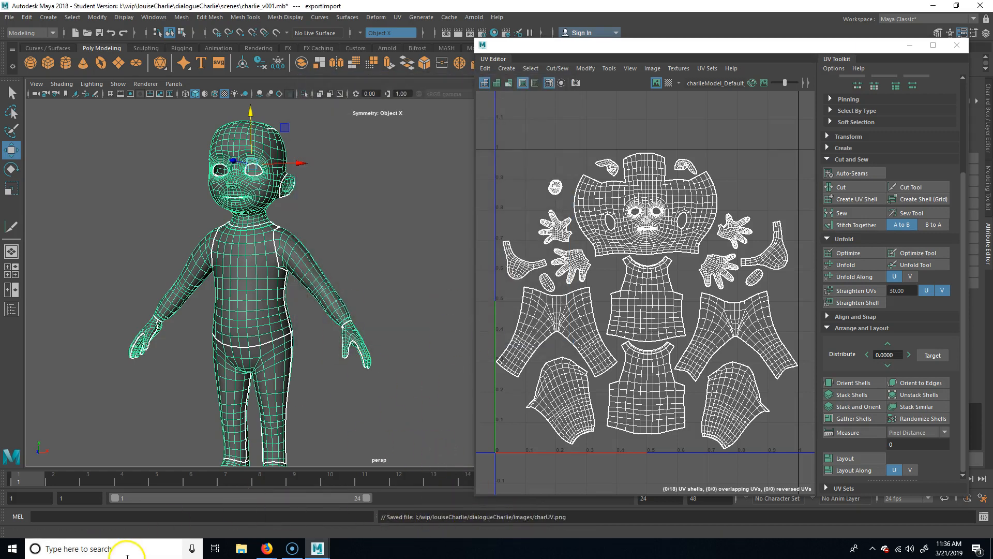
{"action": "left_click", "coordinate": [129, 549]}
{"action": "type", "text": "photos"}
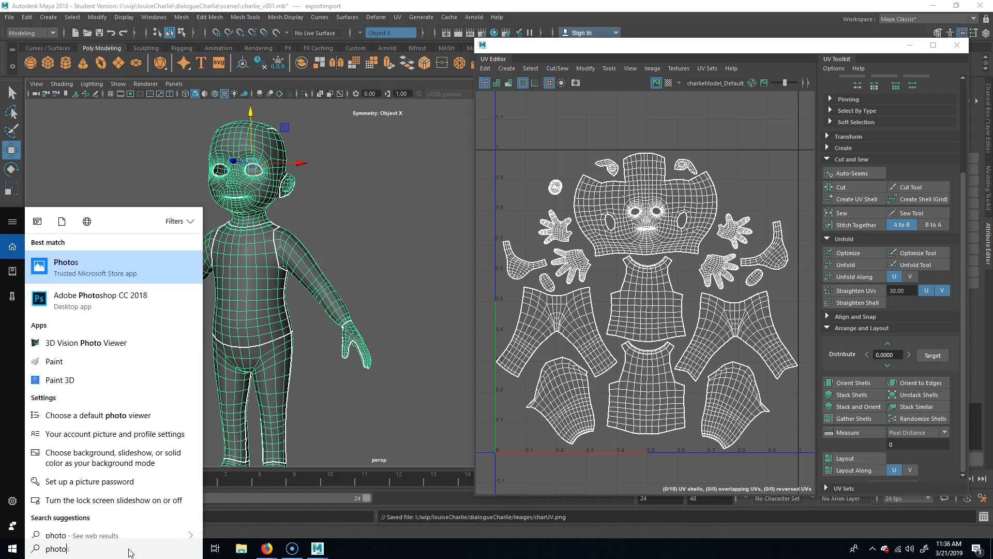
{"action": "key", "text": "Return"}
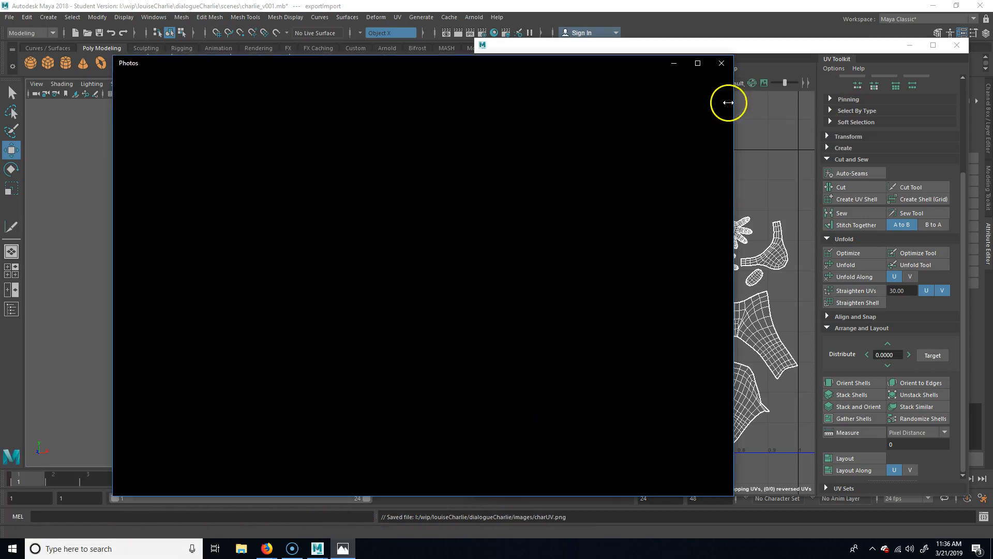
{"action": "left_click", "coordinate": [719, 62]}
Step: Find and launch Adobe Photoshop CC 2018
{"action": "left_click", "coordinate": [130, 550]}
{"action": "type", "text": "photo"}
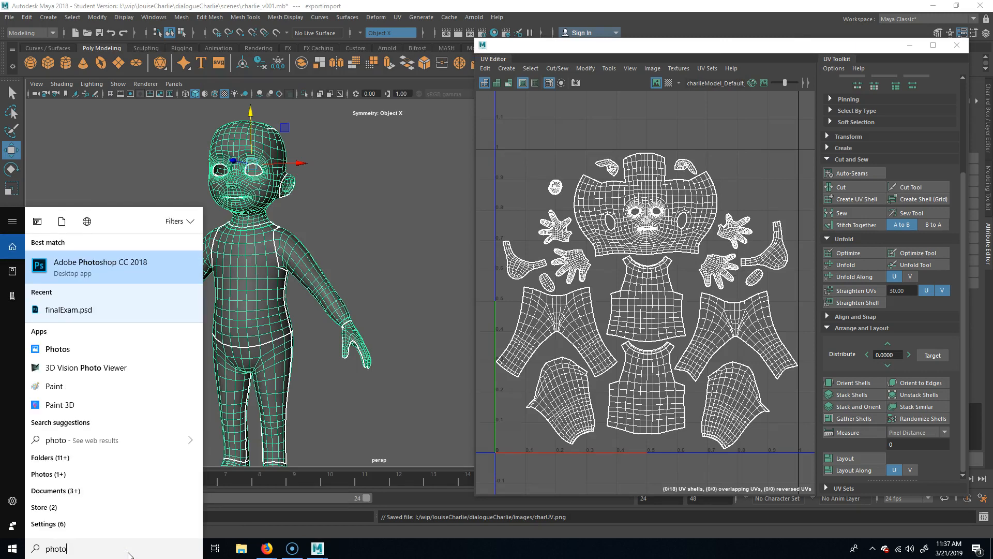
{"action": "left_click", "coordinate": [438, 311]}
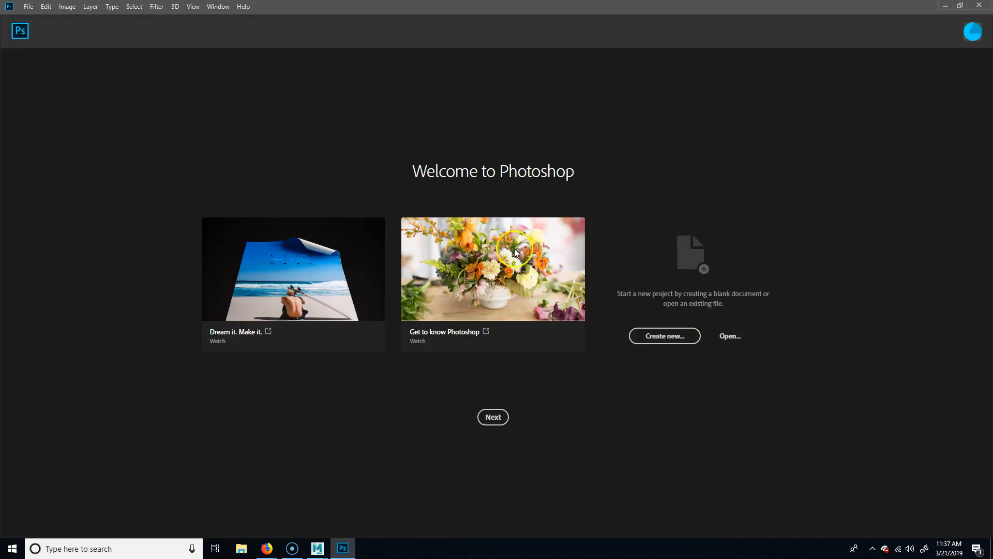
Step: Open charUV.png from the wip\louiseCharlie\dialogueCharlie\images folder on the FreeAgent GoFlex drive (I:)
{"action": "left_click", "coordinate": [727, 341]}
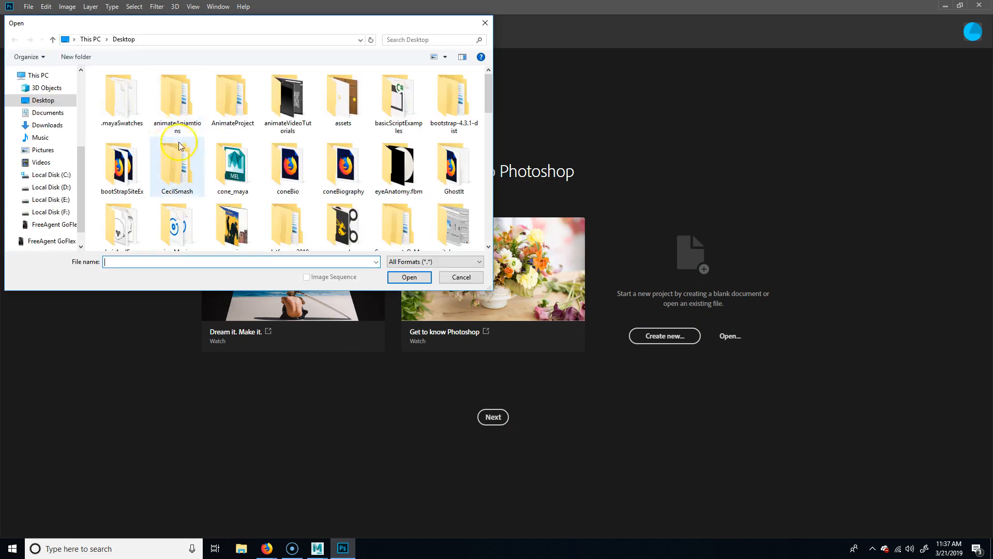
{"action": "left_click", "coordinate": [53, 206]}
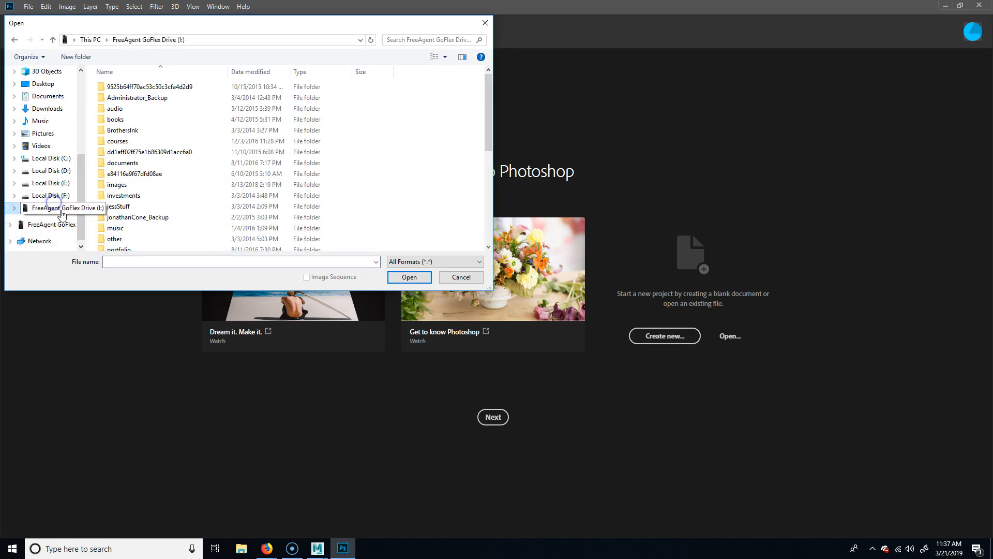
{"action": "scroll", "coordinate": [167, 220], "scroll_direction": "down", "scroll_amount": 5}
{"action": "double_click", "coordinate": [125, 191]}
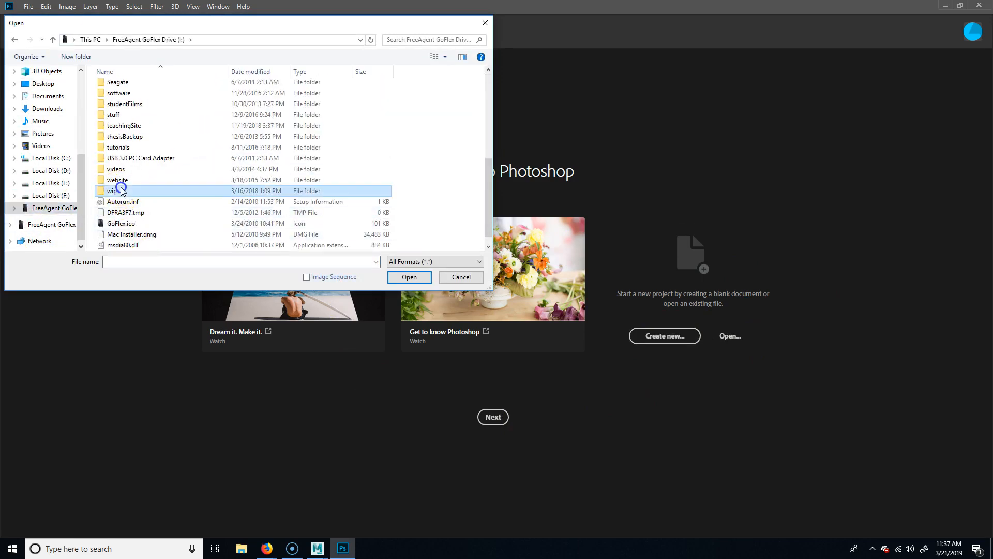
{"action": "scroll", "coordinate": [150, 236], "scroll_direction": "down", "scroll_amount": 1}
{"action": "scroll", "coordinate": [153, 233], "scroll_direction": "down", "scroll_amount": 2}
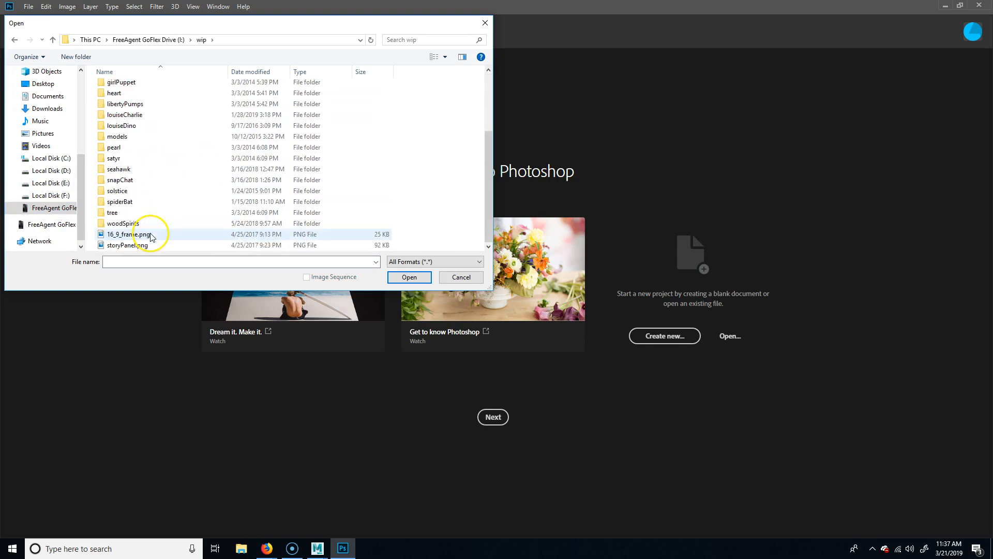
{"action": "left_click", "coordinate": [136, 115]}
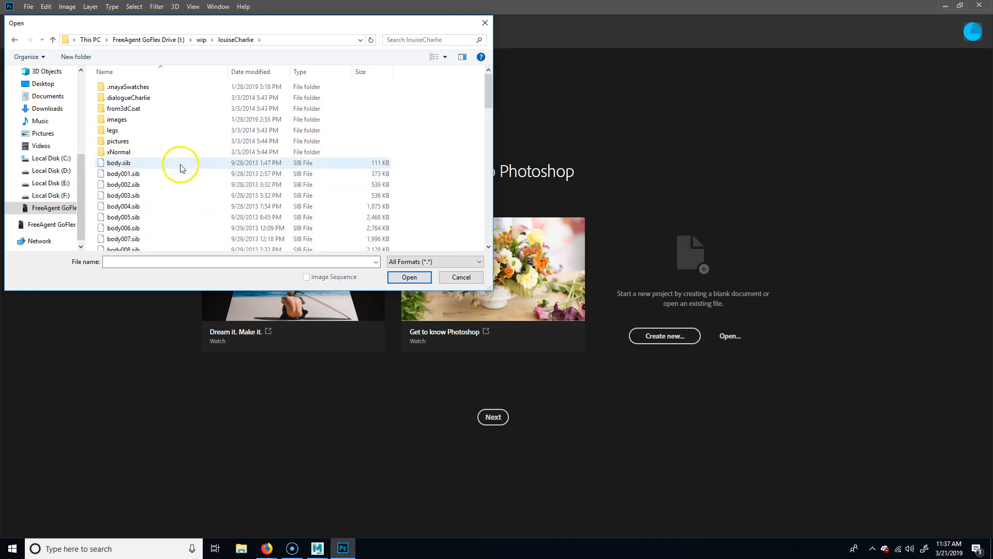
{"action": "double_click", "coordinate": [142, 97]}
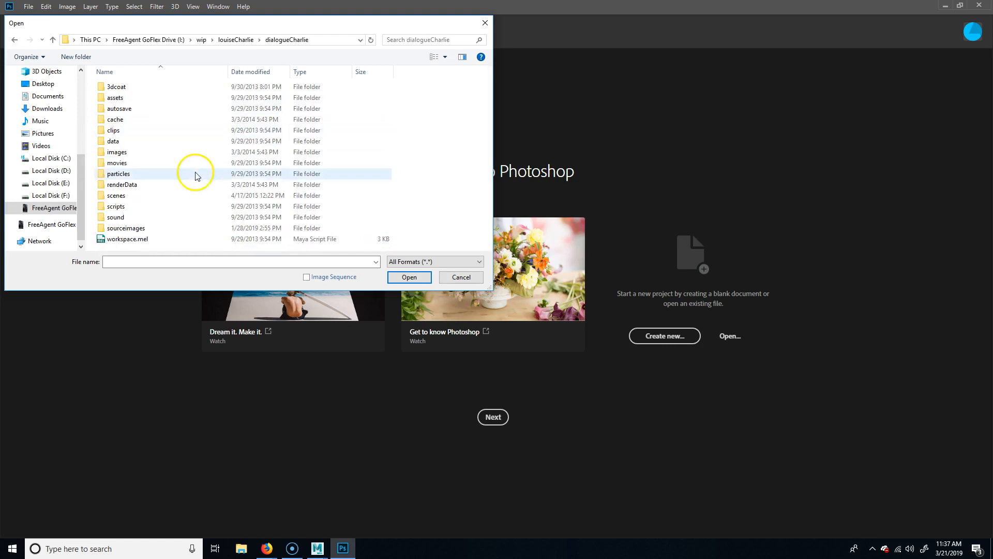
{"action": "double_click", "coordinate": [127, 152]}
{"action": "left_click", "coordinate": [185, 98]}
{"action": "left_click", "coordinate": [409, 277]}
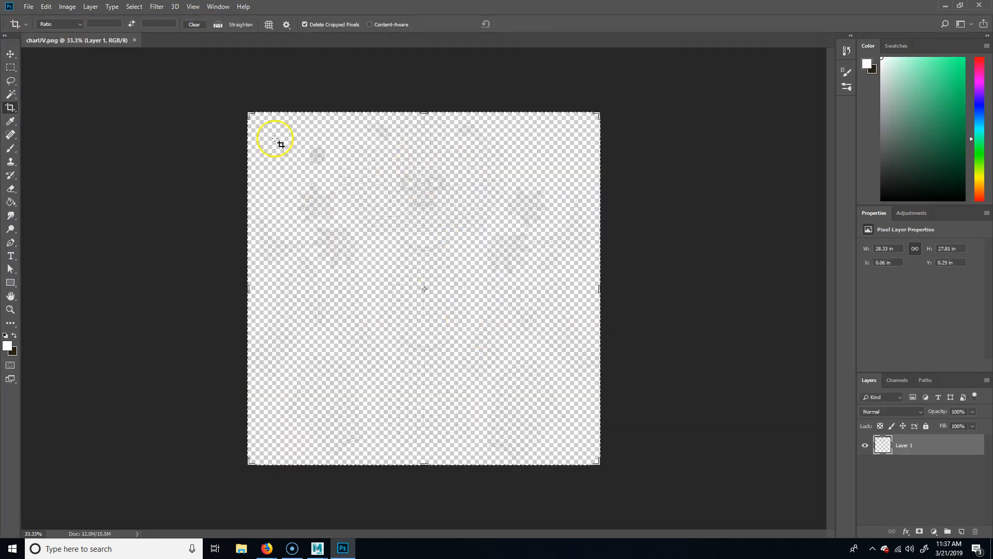
Step: Switch to the Move tool, rename the UV layer as uvSnapshot and lock it completely
{"action": "left_click", "coordinate": [10, 54]}
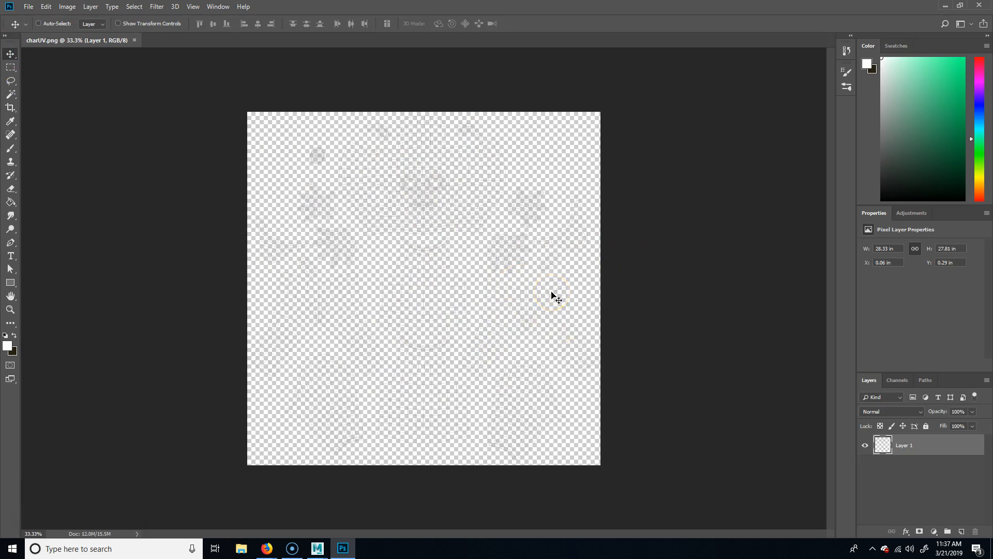
{"action": "double_click", "coordinate": [910, 449]}
{"action": "type", "text": "uvSnapshot"}
{"action": "key", "text": "Return"}
{"action": "left_click", "coordinate": [926, 426]}
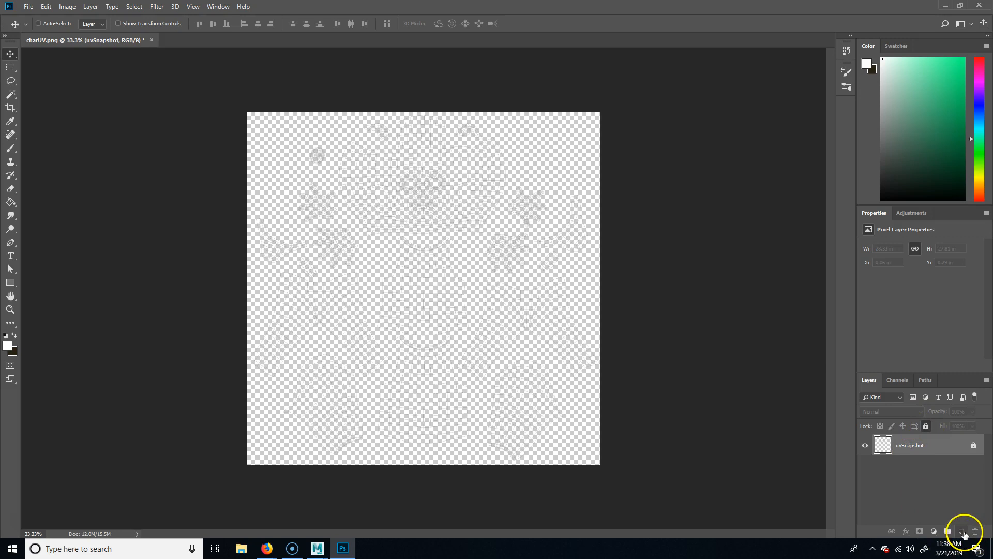
Step: Add a new layer beneath uvSnapshot and name it backgroundGray
{"action": "left_click", "coordinate": [962, 532]}
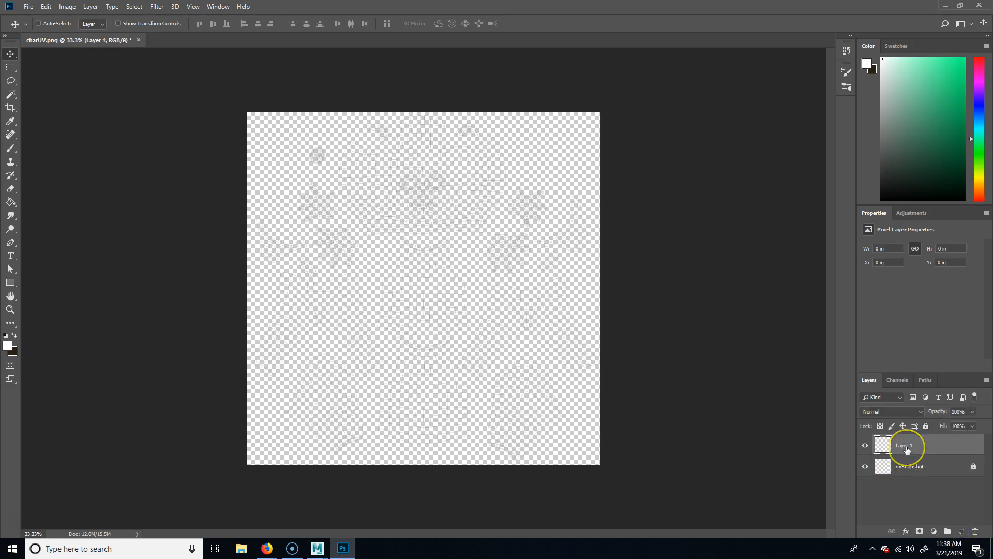
{"action": "left_click_drag", "start_coordinate": [905, 453], "coordinate": [912, 473]}
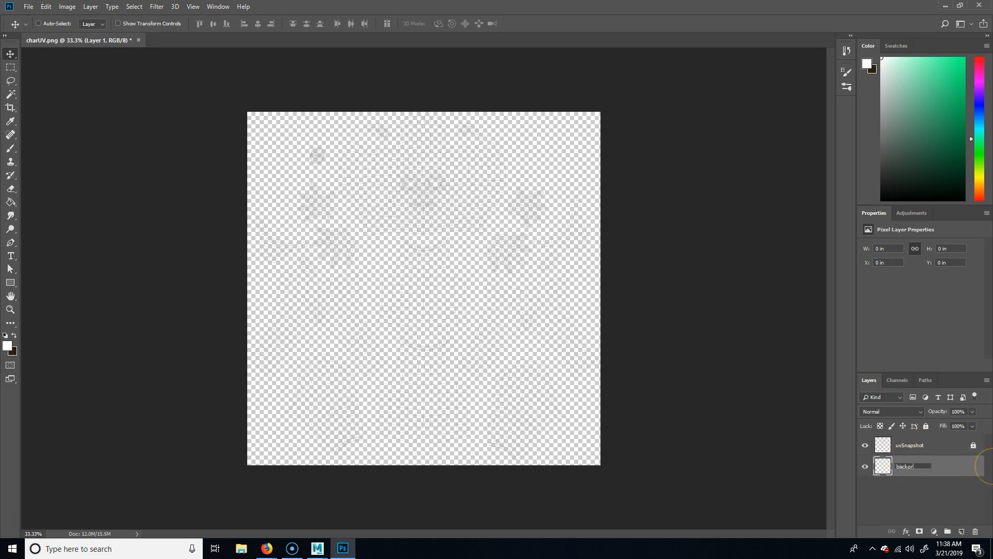
{"action": "key", "text": "Return"}
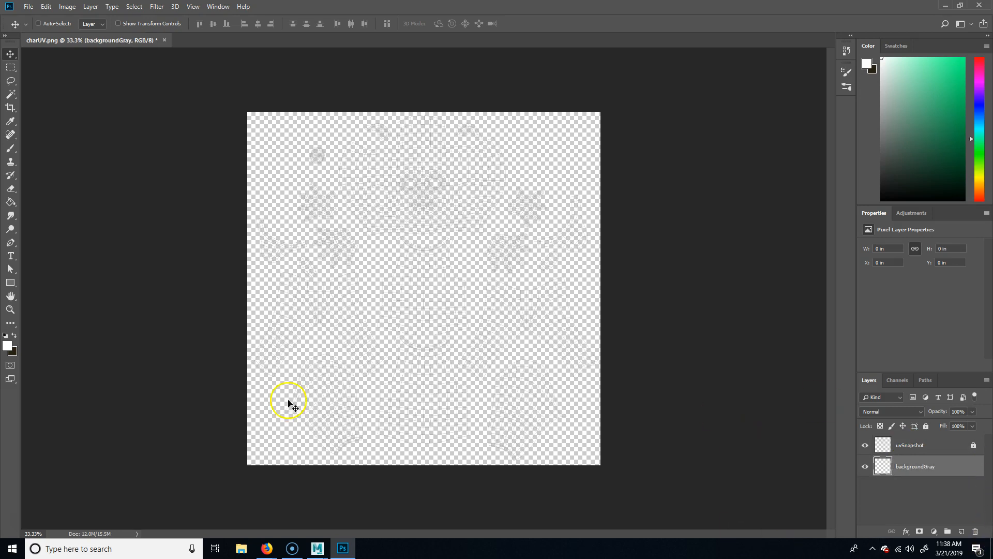
Step: Set the foreground color to a medium gray and fill the backgroundGray layer with it using the Paint Bucket
{"action": "key", "text": "i"}
{"action": "left_click", "coordinate": [7, 348]}
{"action": "left_click_drag", "start_coordinate": [334, 153], "coordinate": [308, 203]}
{"action": "left_click", "coordinate": [600, 119]}
{"action": "key", "text": "g"}
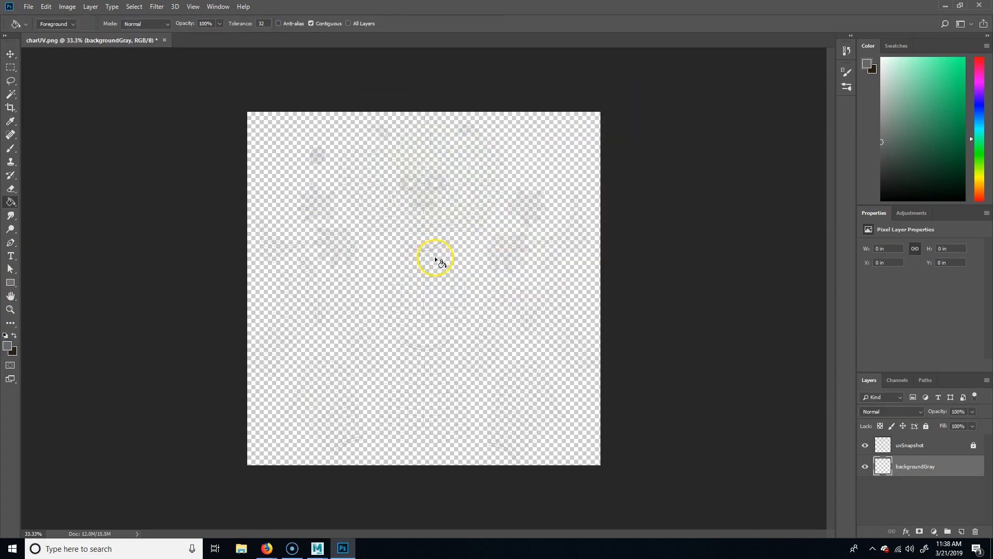
{"action": "left_click", "coordinate": [439, 265]}
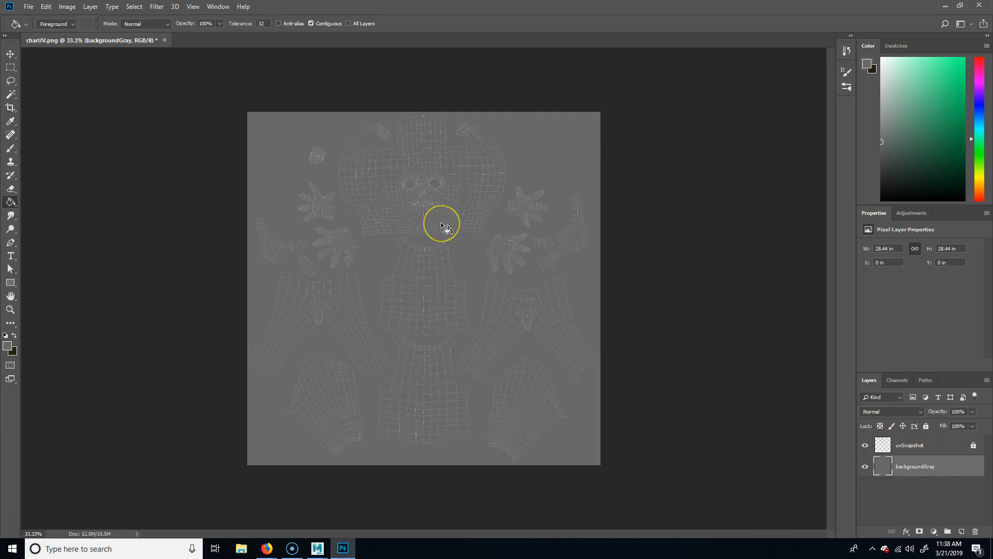
{"action": "key", "text": "ctrl+1"}
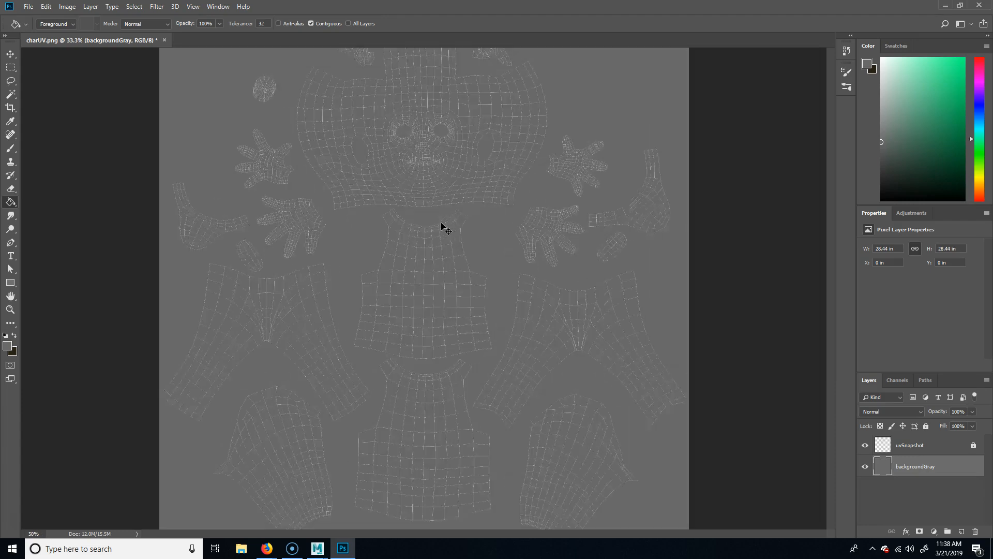
{"action": "key", "text": "ctrl+minus"}
{"action": "key", "text": "ctrl+minus"}
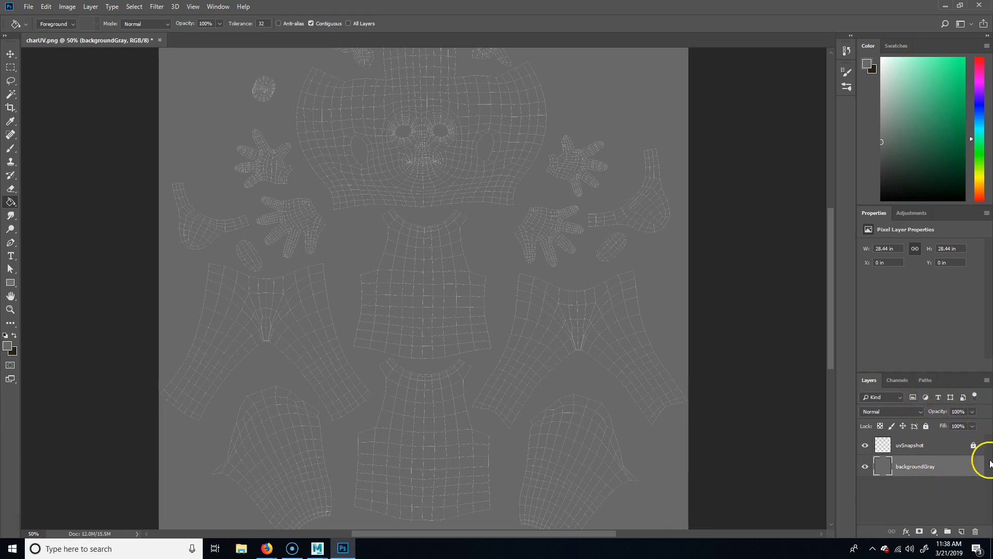
Step: Lock the backgroundGray layer completely and add three new empty layers between it and uvSnapshot
{"action": "left_click", "coordinate": [925, 426]}
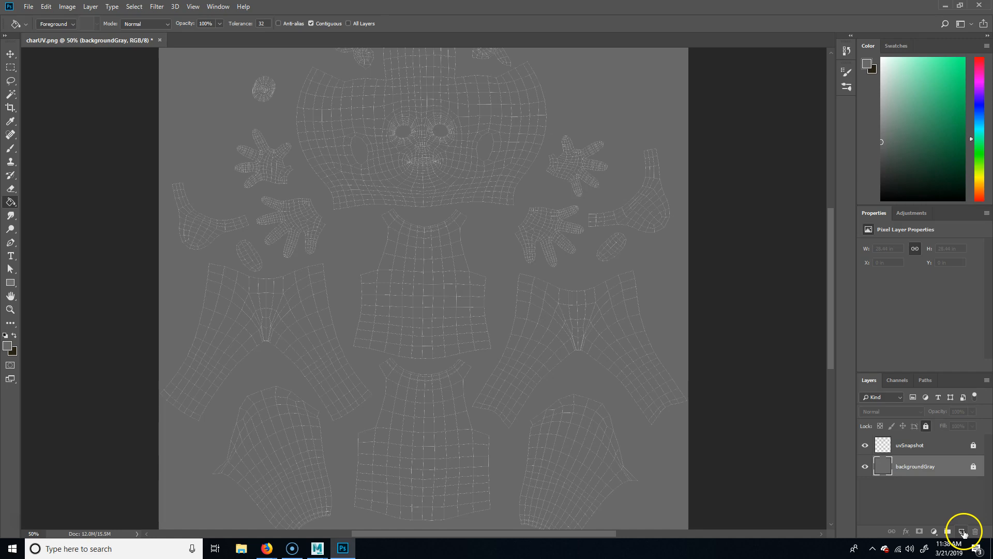
{"action": "left_click", "coordinate": [963, 532]}
{"action": "left_click", "coordinate": [963, 532]}
{"action": "left_click", "coordinate": [962, 531]}
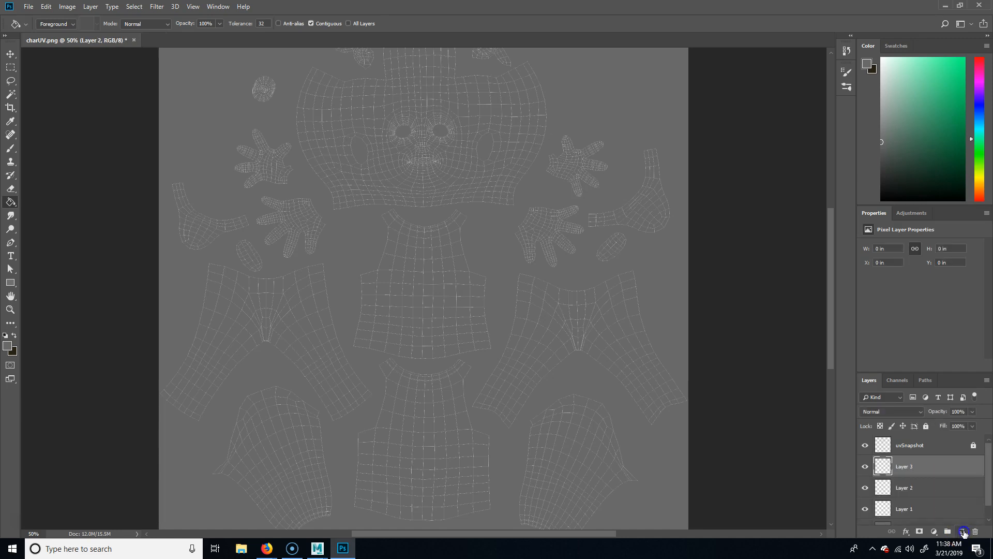
{"action": "scroll", "coordinate": [988, 475], "scroll_direction": "down", "scroll_amount": 1}
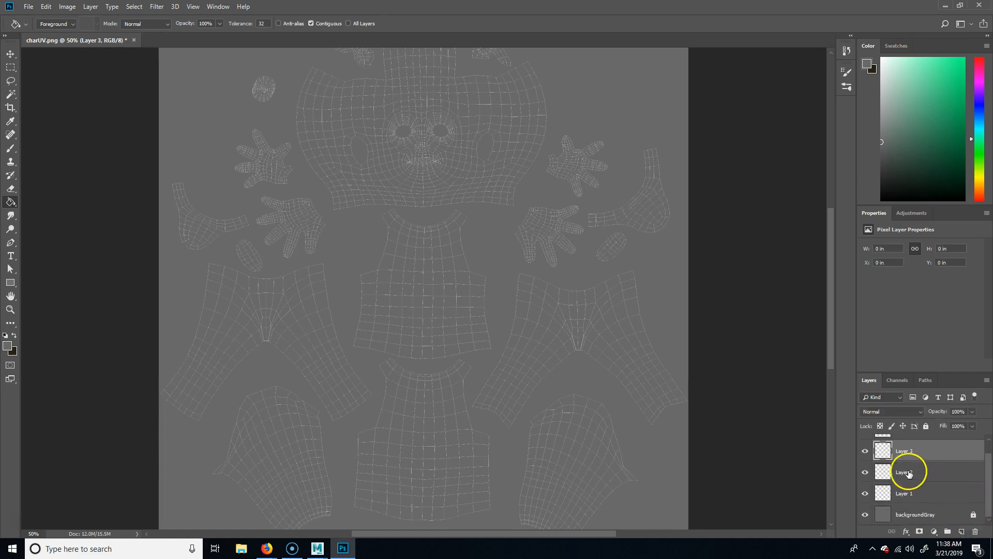
{"action": "left_click", "coordinate": [915, 498]}
{"action": "double_click", "coordinate": [943, 492]}
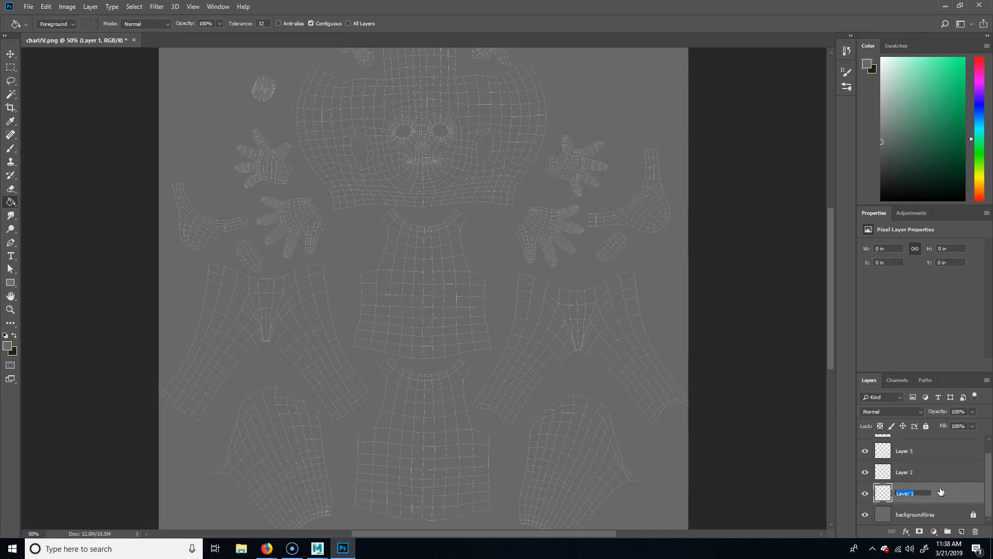
{"action": "left_click", "coordinate": [926, 473]}
{"action": "left_click", "coordinate": [946, 448]}
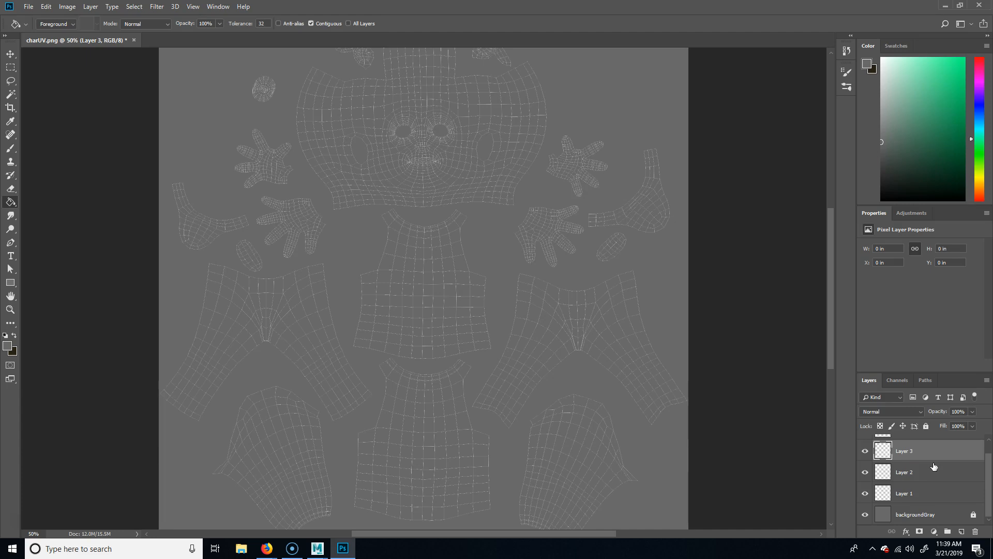
Step: Create three layer groups above Layer 3 and name them, from lowest to highest, color, bump and specular
{"action": "left_click", "coordinate": [947, 532]}
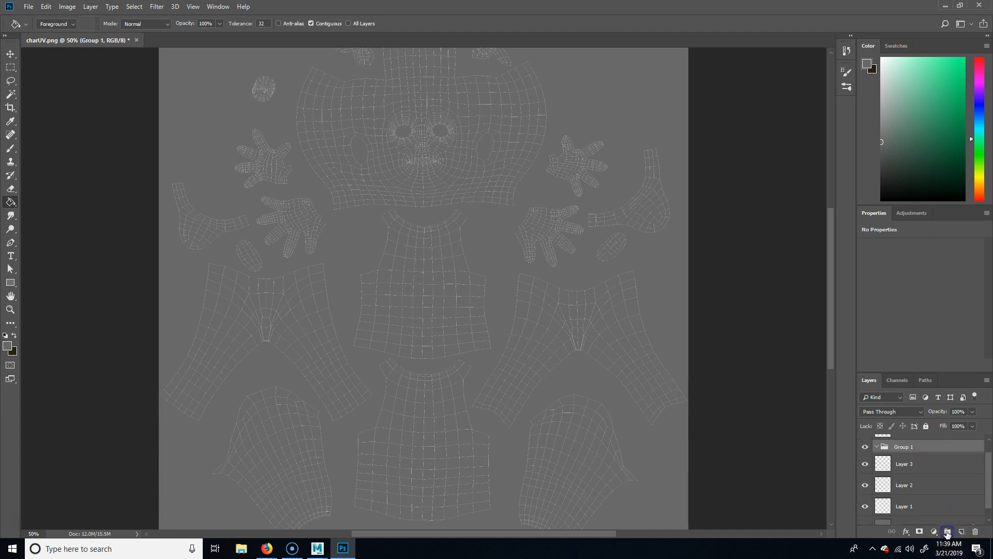
{"action": "left_click", "coordinate": [947, 531]}
{"action": "left_click", "coordinate": [947, 532]}
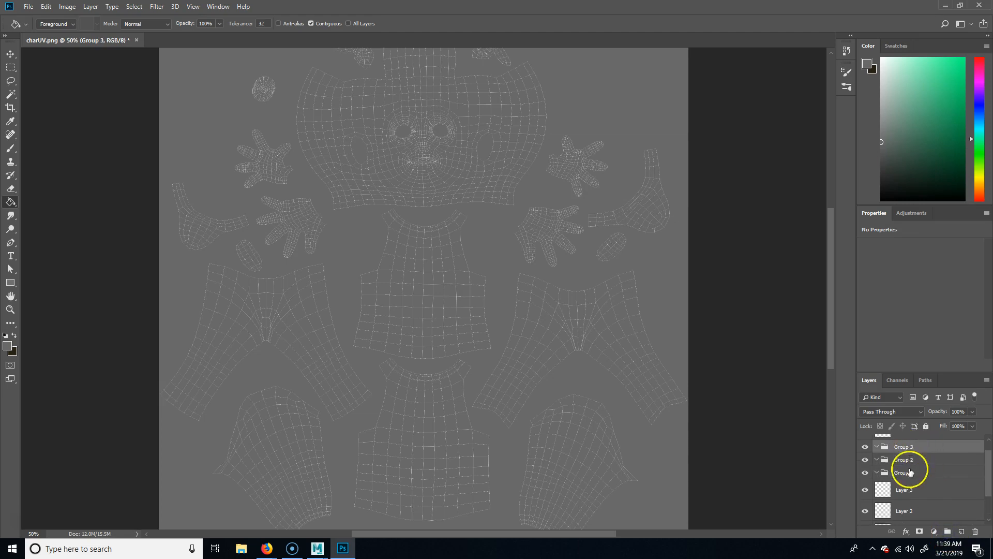
{"action": "left_click", "coordinate": [912, 474]}
{"action": "left_click", "coordinate": [905, 476]}
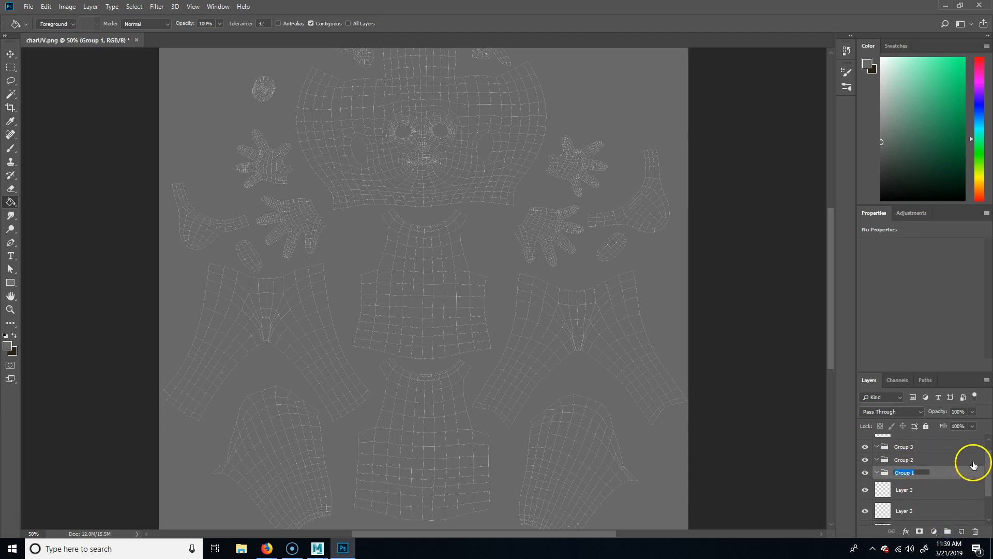
{"action": "double_click", "coordinate": [905, 459]}
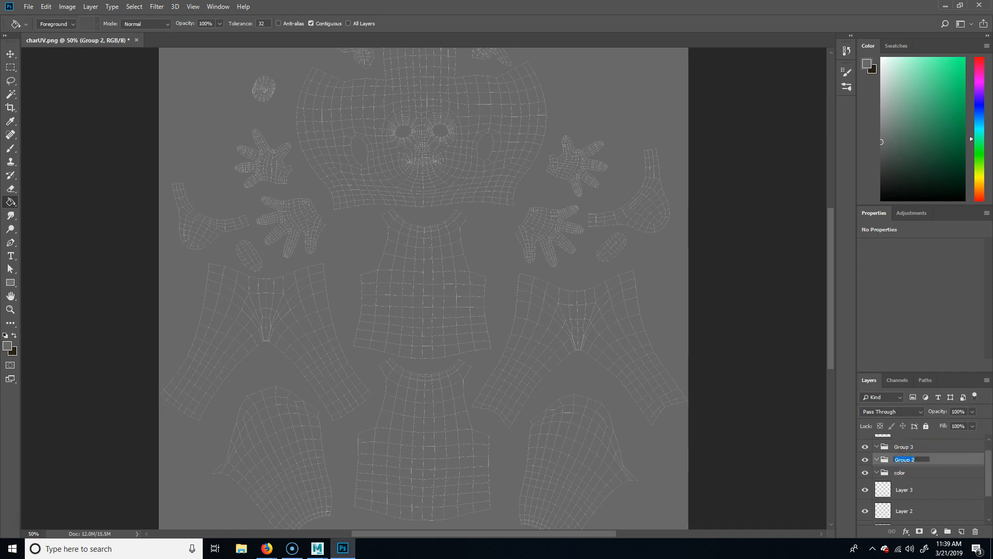
{"action": "double_click", "coordinate": [903, 446]}
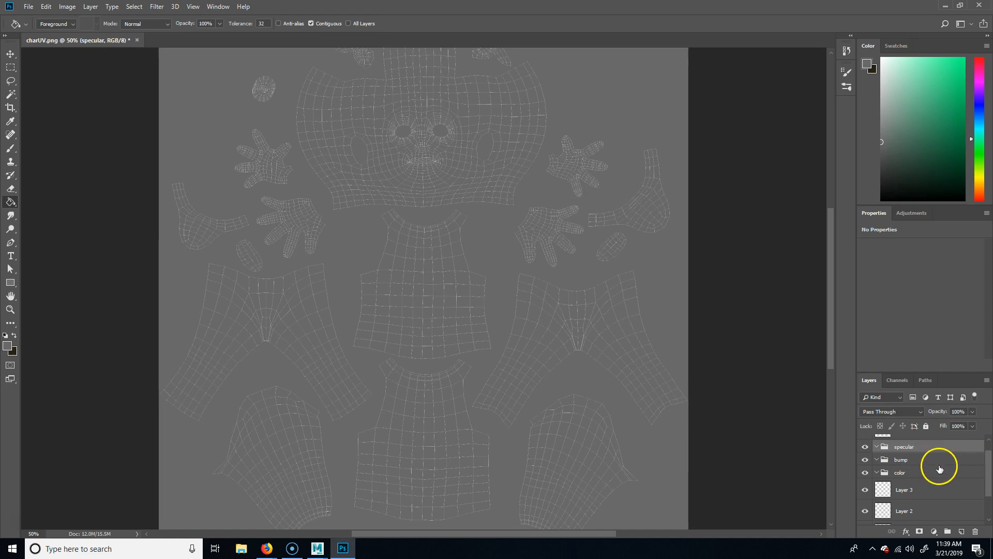
Step: Move Layer 1 into the color group, Layer 2 into bump and Layer 3 into specular, and collapse all three groups
{"action": "scroll", "coordinate": [938, 471], "scroll_direction": "down", "scroll_amount": 1}
{"action": "left_click_drag", "start_coordinate": [912, 514], "coordinate": [919, 451]}
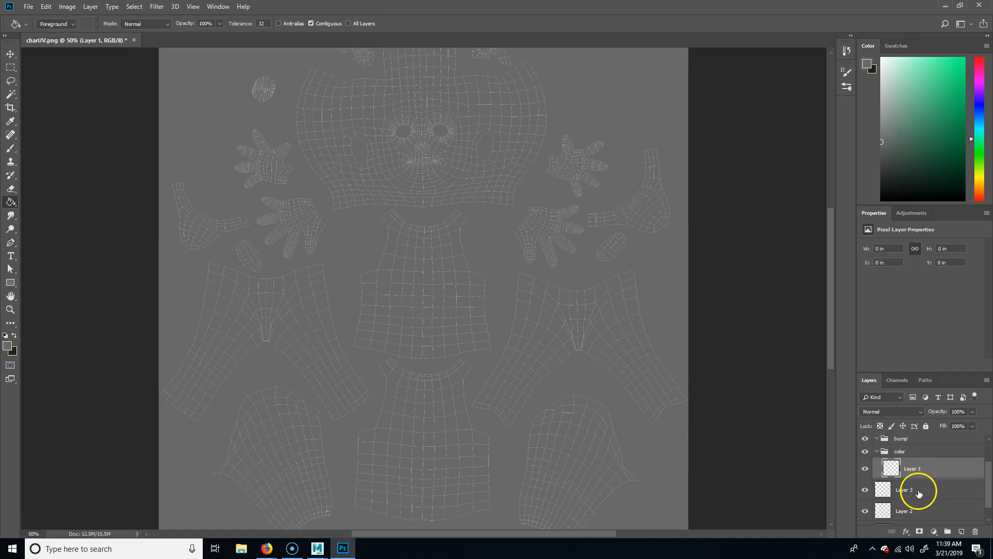
{"action": "left_click_drag", "start_coordinate": [918, 510], "coordinate": [926, 454]}
{"action": "left_click_drag", "start_coordinate": [933, 512], "coordinate": [927, 464]}
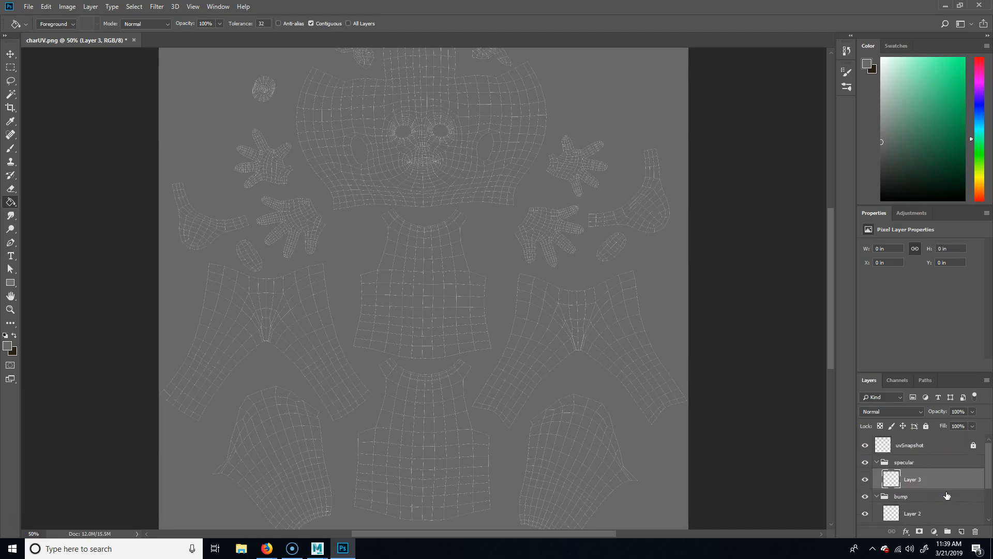
{"action": "left_click", "coordinate": [881, 461]}
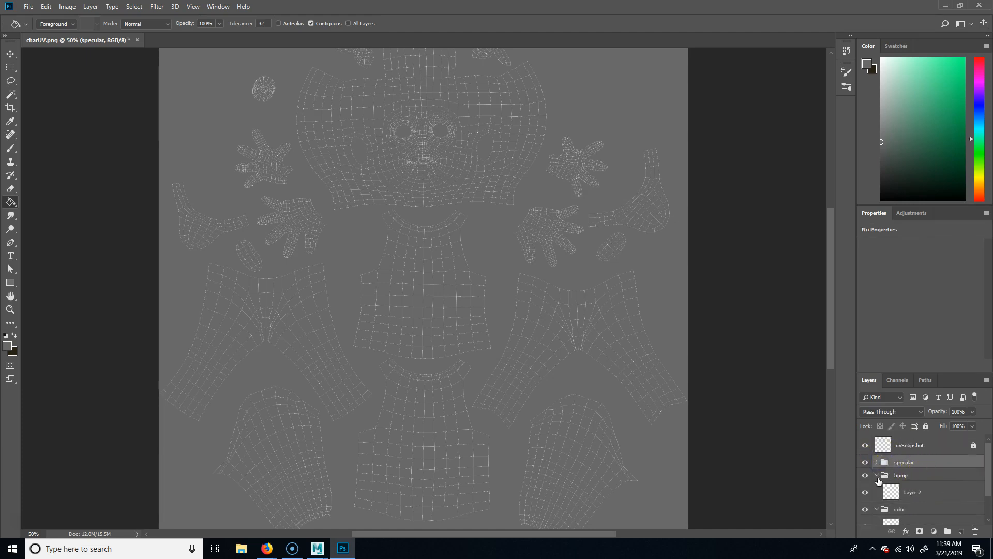
{"action": "left_click", "coordinate": [877, 475]}
{"action": "left_click", "coordinate": [876, 488]}
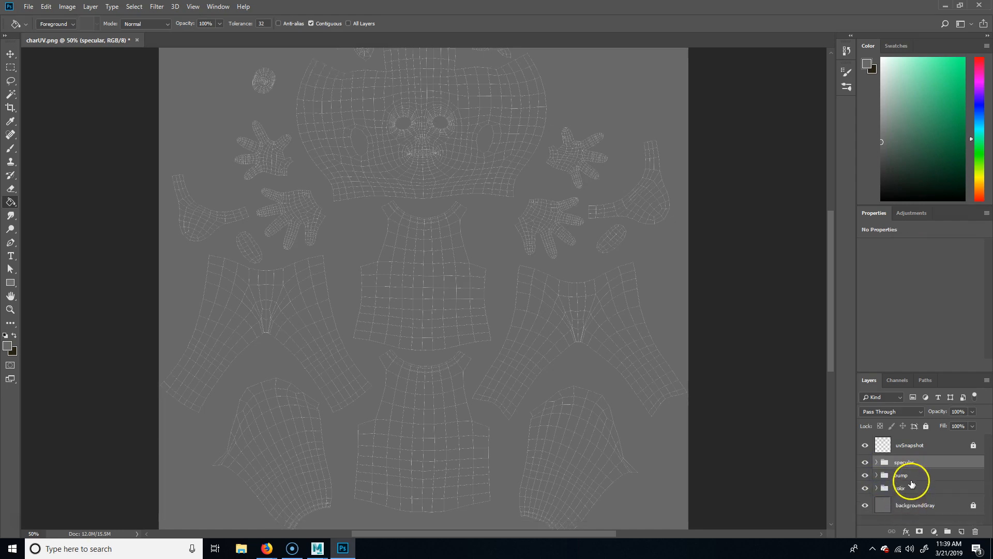
Step: Expand the color group and rename its Layer 1 as primary
{"action": "left_click", "coordinate": [910, 489]}
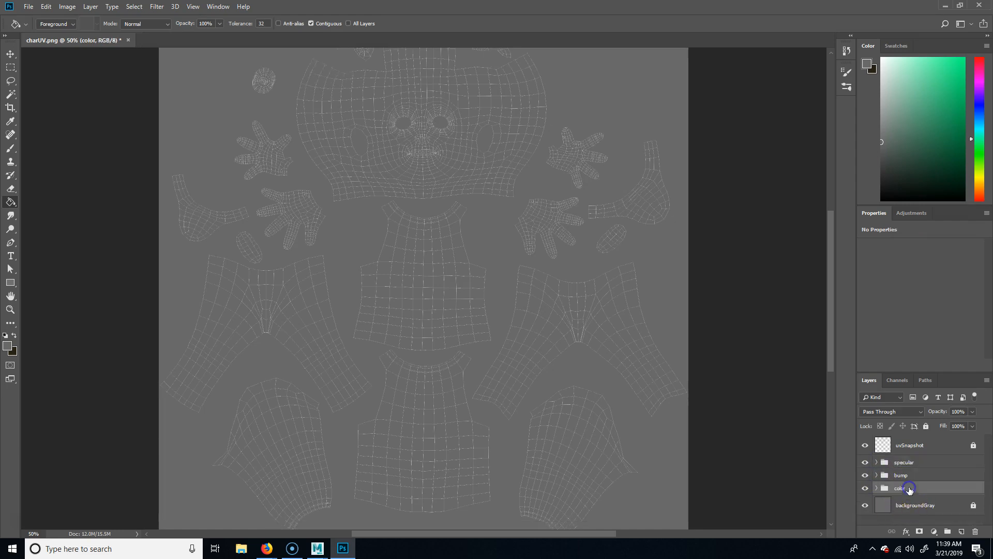
{"action": "left_click", "coordinate": [877, 488]}
{"action": "left_click", "coordinate": [917, 496]}
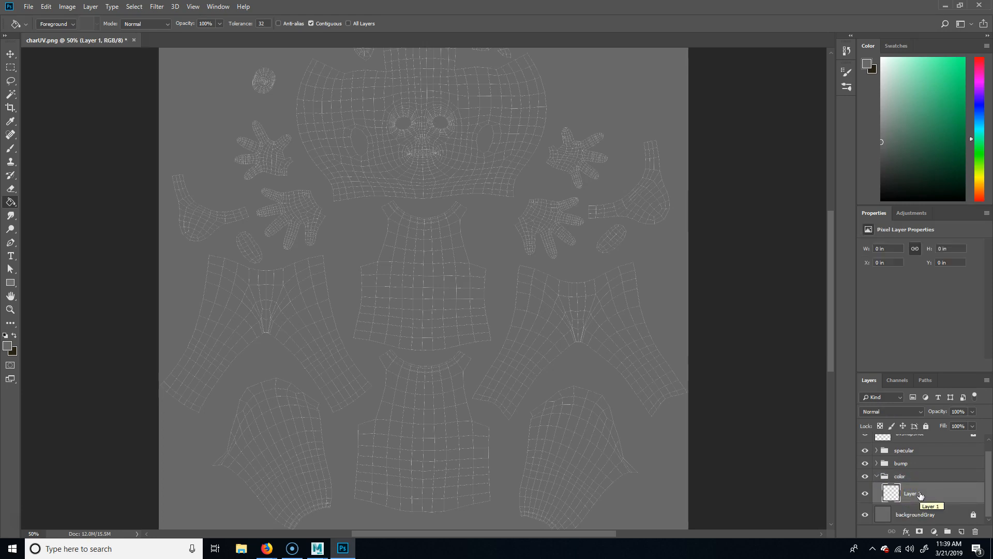
{"action": "double_click", "coordinate": [911, 494]}
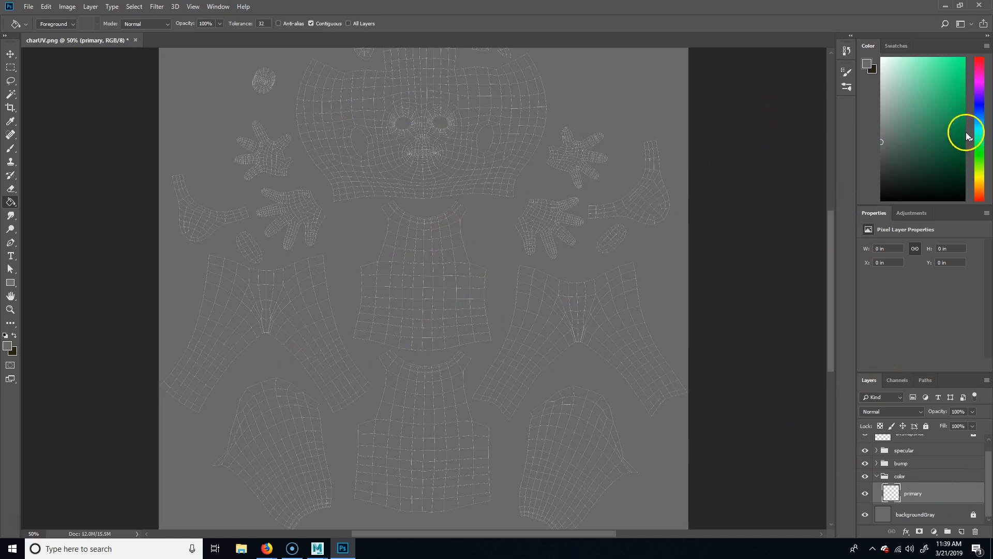
Step: Set the foreground to a light tan skin tone and brush a first stroke along the right edge of the head shell
{"action": "left_click", "coordinate": [979, 183]}
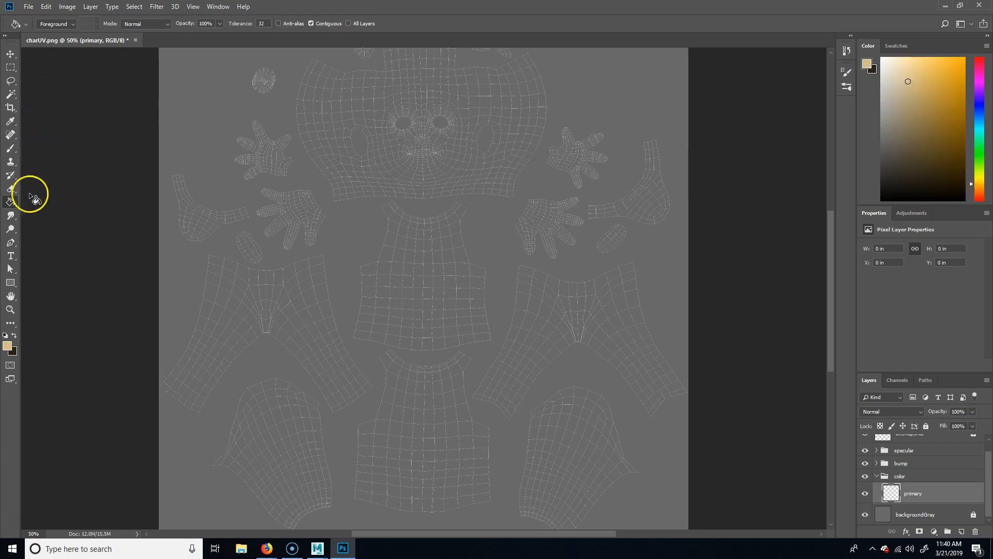
{"action": "left_click", "coordinate": [10, 148]}
{"action": "left_click", "coordinate": [54, 24]}
{"action": "left_click", "coordinate": [75, 184]}
{"action": "left_click", "coordinate": [778, 84]}
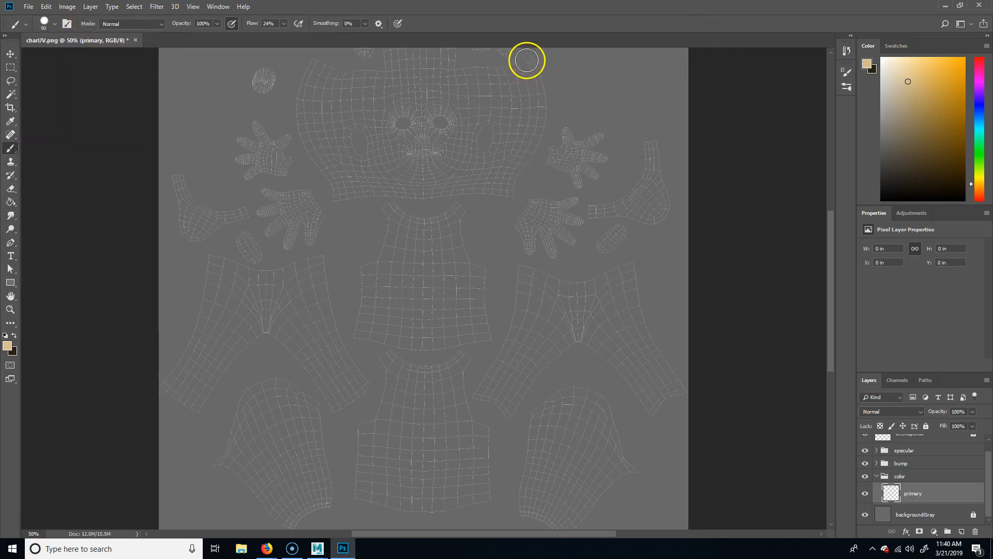
{"action": "scroll", "coordinate": [529, 209], "scroll_direction": "down", "scroll_amount": 1}
{"action": "scroll", "coordinate": [530, 212], "scroll_direction": "up", "scroll_amount": 4}
{"action": "mouse_move", "coordinate": [520, 78]}
{"action": "left_mouse_down"}
{"action": "mouse_move", "coordinate": [531, 172]}
{"action": "mouse_move", "coordinate": [540, 122]}
{"action": "left_mouse_up"}
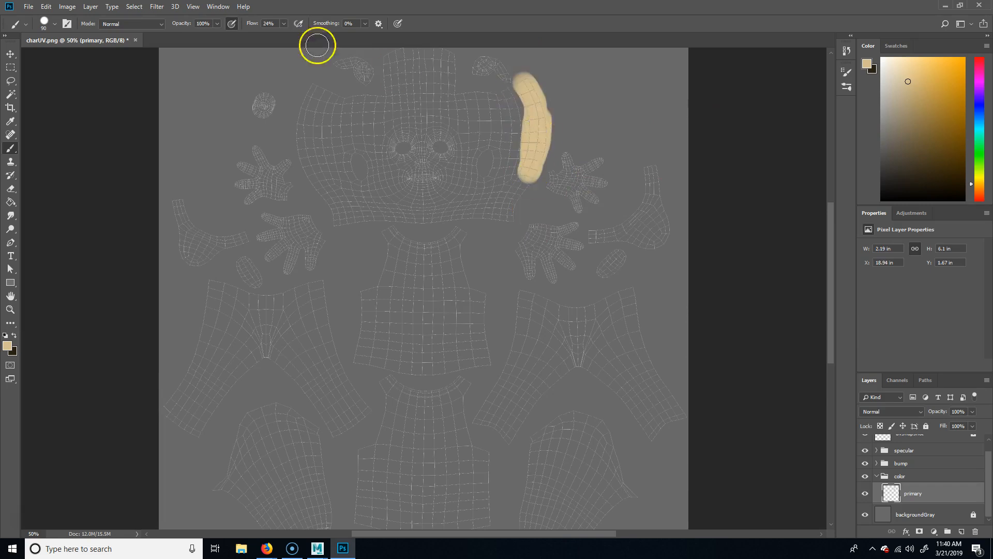
Step: Set the brush flow to 100% and its size to 175, and cover the head and all four hand shells in tan
{"action": "left_click_drag", "start_coordinate": [285, 24], "coordinate": [362, 47]}
{"action": "mouse_move", "coordinate": [538, 169]}
{"action": "left_mouse_down"}
{"action": "mouse_move", "coordinate": [537, 185]}
{"action": "mouse_move", "coordinate": [505, 210]}
{"action": "mouse_move", "coordinate": [561, 173]}
{"action": "mouse_move", "coordinate": [568, 184]}
{"action": "left_mouse_up"}
{"action": "key", "text": "]"}
{"action": "key", "text": "]"}
{"action": "key", "text": "]"}
{"action": "key", "text": "]"}
{"action": "mouse_move", "coordinate": [551, 227]}
{"action": "left_mouse_down"}
{"action": "mouse_move", "coordinate": [561, 240]}
{"action": "mouse_move", "coordinate": [560, 224]}
{"action": "mouse_move", "coordinate": [556, 264]}
{"action": "mouse_move", "coordinate": [533, 262]}
{"action": "mouse_move", "coordinate": [490, 193]}
{"action": "mouse_move", "coordinate": [459, 207]}
{"action": "mouse_move", "coordinate": [349, 208]}
{"action": "mouse_move", "coordinate": [313, 140]}
{"action": "mouse_move", "coordinate": [321, 93]}
{"action": "mouse_move", "coordinate": [506, 77]}
{"action": "mouse_move", "coordinate": [414, 88]}
{"action": "mouse_move", "coordinate": [384, 108]}
{"action": "mouse_move", "coordinate": [364, 158]}
{"action": "mouse_move", "coordinate": [518, 122]}
{"action": "mouse_move", "coordinate": [411, 135]}
{"action": "mouse_move", "coordinate": [494, 169]}
{"action": "mouse_move", "coordinate": [521, 117]}
{"action": "left_mouse_up"}
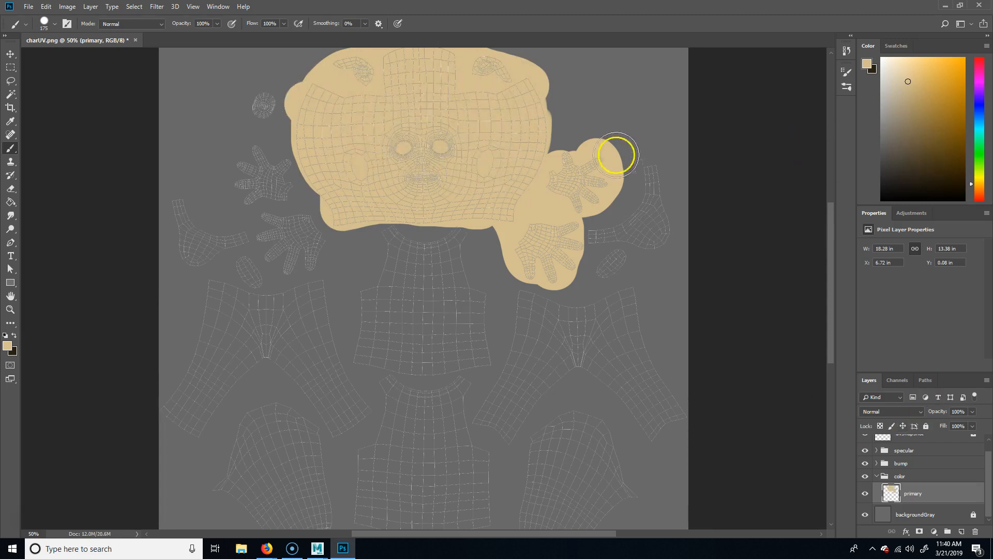
{"action": "mouse_move", "coordinate": [311, 199]}
{"action": "left_mouse_down"}
{"action": "mouse_move", "coordinate": [317, 238]}
{"action": "mouse_move", "coordinate": [282, 249]}
{"action": "mouse_move", "coordinate": [249, 191]}
{"action": "mouse_move", "coordinate": [282, 177]}
{"action": "mouse_move", "coordinate": [326, 194]}
{"action": "left_mouse_up"}
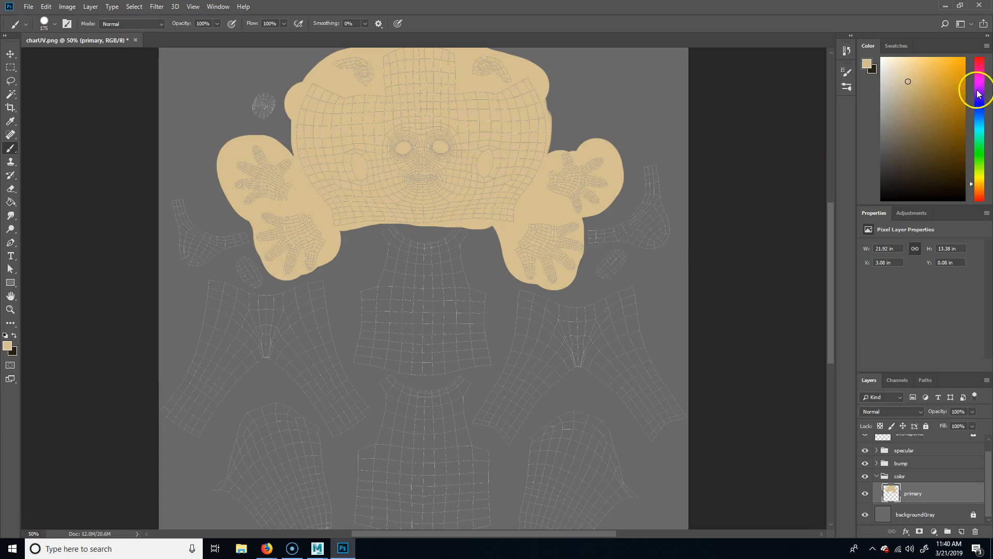
Step: Set the foreground to a reddish brown and dab it over the small round shell beside the head
{"action": "left_click", "coordinate": [984, 193]}
{"action": "left_click", "coordinate": [933, 139]}
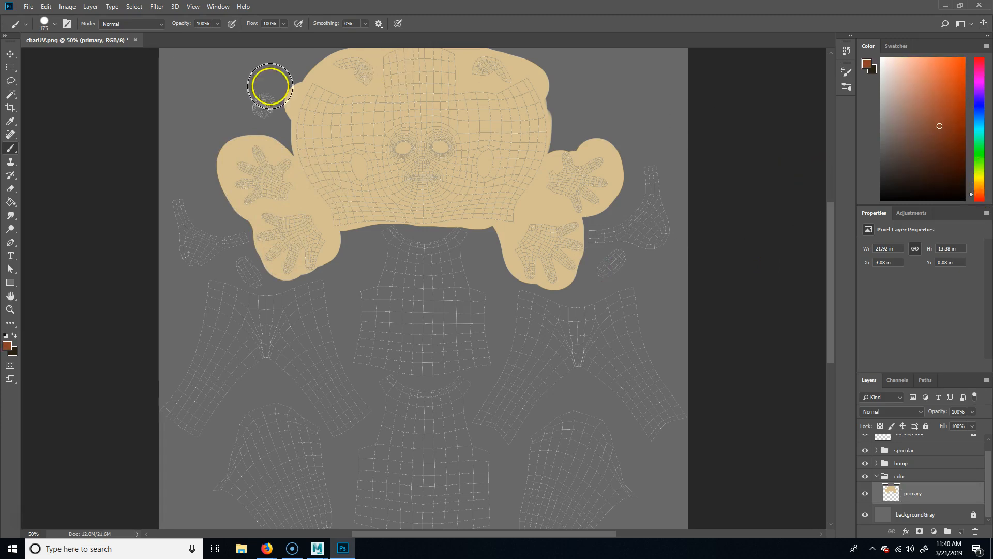
{"action": "left_click", "coordinate": [259, 102]}
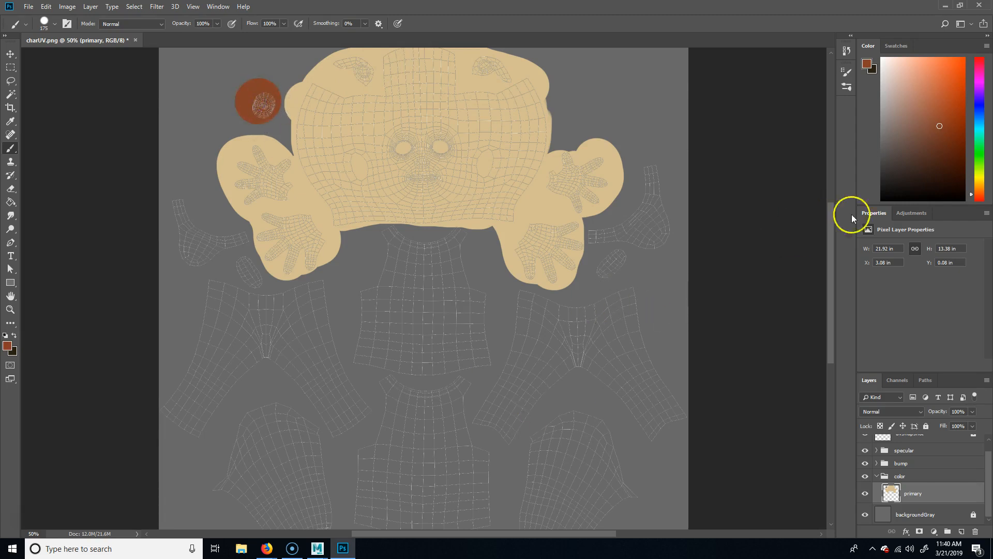
Step: Set the foreground to a brick red and paint over both torso shells and the two sleeve shells
{"action": "left_click_drag", "start_coordinate": [981, 110], "coordinate": [979, 57]}
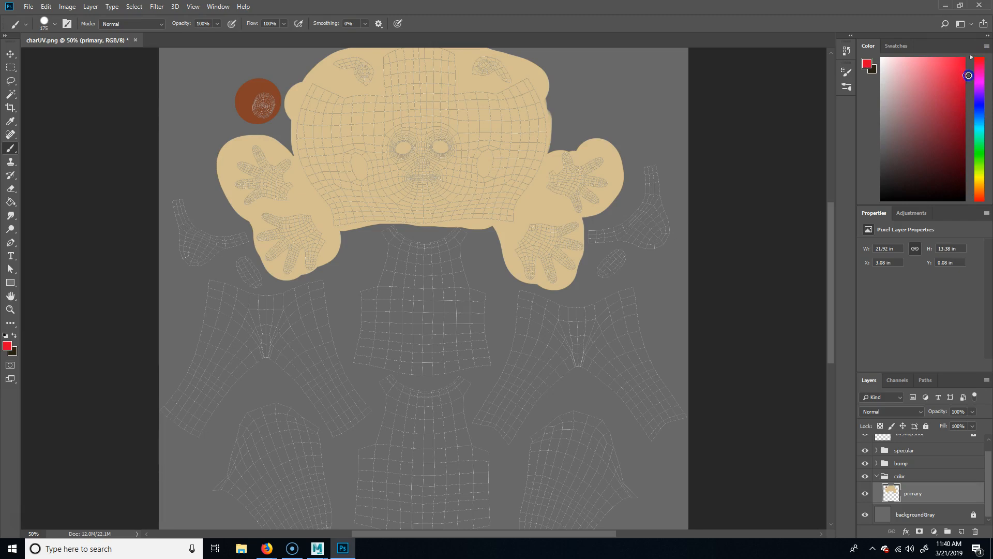
{"action": "left_click", "coordinate": [934, 74]}
{"action": "left_click_drag", "start_coordinate": [979, 184], "coordinate": [980, 201]}
{"action": "left_click_drag", "start_coordinate": [935, 105], "coordinate": [949, 123]}
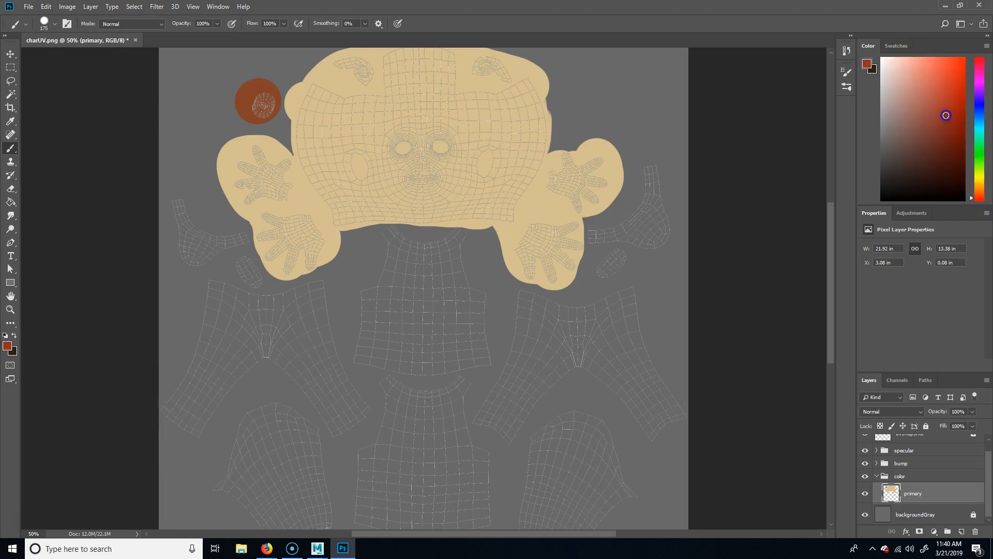
{"action": "mouse_move", "coordinate": [455, 262]}
{"action": "left_mouse_down"}
{"action": "mouse_move", "coordinate": [461, 239]}
{"action": "mouse_move", "coordinate": [435, 255]}
{"action": "mouse_move", "coordinate": [391, 248]}
{"action": "mouse_move", "coordinate": [371, 344]}
{"action": "mouse_move", "coordinate": [464, 370]}
{"action": "mouse_move", "coordinate": [463, 312]}
{"action": "mouse_move", "coordinate": [458, 343]}
{"action": "mouse_move", "coordinate": [459, 317]}
{"action": "mouse_move", "coordinate": [422, 317]}
{"action": "mouse_move", "coordinate": [421, 378]}
{"action": "mouse_move", "coordinate": [400, 381]}
{"action": "mouse_move", "coordinate": [390, 406]}
{"action": "mouse_move", "coordinate": [369, 507]}
{"action": "left_mouse_up"}
{"action": "scroll", "coordinate": [417, 461], "scroll_direction": "down", "scroll_amount": 3}
{"action": "mouse_move", "coordinate": [370, 443]}
{"action": "left_mouse_down"}
{"action": "mouse_move", "coordinate": [384, 462]}
{"action": "mouse_move", "coordinate": [461, 467]}
{"action": "mouse_move", "coordinate": [471, 408]}
{"action": "mouse_move", "coordinate": [455, 379]}
{"action": "mouse_move", "coordinate": [459, 314]}
{"action": "mouse_move", "coordinate": [415, 418]}
{"action": "mouse_move", "coordinate": [450, 437]}
{"action": "mouse_move", "coordinate": [390, 461]}
{"action": "mouse_move", "coordinate": [375, 448]}
{"action": "left_mouse_up"}
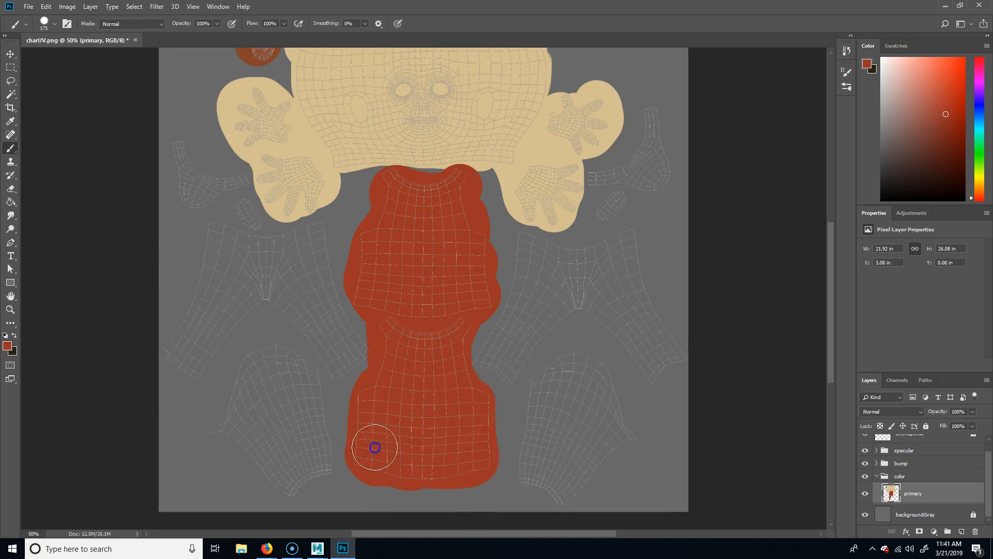
{"action": "mouse_move", "coordinate": [279, 361]}
{"action": "left_mouse_down"}
{"action": "mouse_move", "coordinate": [238, 413]}
{"action": "mouse_move", "coordinate": [284, 484]}
{"action": "mouse_move", "coordinate": [312, 442]}
{"action": "mouse_move", "coordinate": [299, 373]}
{"action": "mouse_move", "coordinate": [269, 446]}
{"action": "mouse_move", "coordinate": [269, 412]}
{"action": "left_mouse_up"}
{"action": "mouse_move", "coordinate": [490, 472]}
{"action": "left_mouse_down"}
{"action": "mouse_move", "coordinate": [577, 369]}
{"action": "mouse_move", "coordinate": [628, 428]}
{"action": "mouse_move", "coordinate": [530, 466]}
{"action": "mouse_move", "coordinate": [597, 421]}
{"action": "mouse_move", "coordinate": [549, 431]}
{"action": "left_mouse_up"}
Step: Set the foreground to a muted blue and paint the right trouser shell, reducing the brush size to 90 to fill its gaps
{"action": "left_click", "coordinate": [976, 120]}
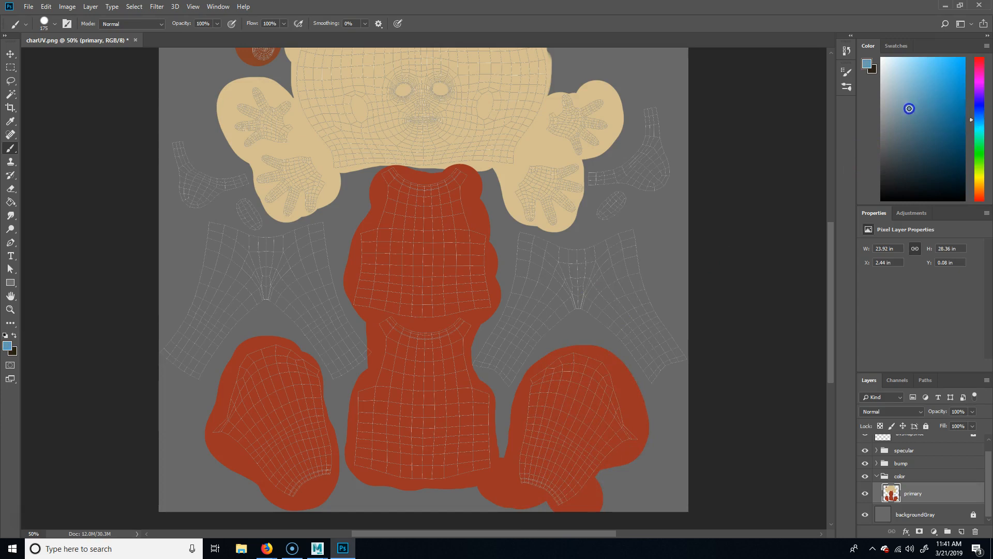
{"action": "mouse_move", "coordinate": [645, 239]}
{"action": "left_mouse_down"}
{"action": "mouse_move", "coordinate": [571, 267]}
{"action": "mouse_move", "coordinate": [535, 251]}
{"action": "mouse_move", "coordinate": [490, 347]}
{"action": "mouse_move", "coordinate": [505, 380]}
{"action": "mouse_move", "coordinate": [553, 324]}
{"action": "mouse_move", "coordinate": [624, 326]}
{"action": "mouse_move", "coordinate": [662, 368]}
{"action": "mouse_move", "coordinate": [655, 317]}
{"action": "mouse_move", "coordinate": [632, 269]}
{"action": "mouse_move", "coordinate": [541, 286]}
{"action": "mouse_move", "coordinate": [494, 370]}
{"action": "left_mouse_up"}
{"action": "key", "text": "bracketleft"}
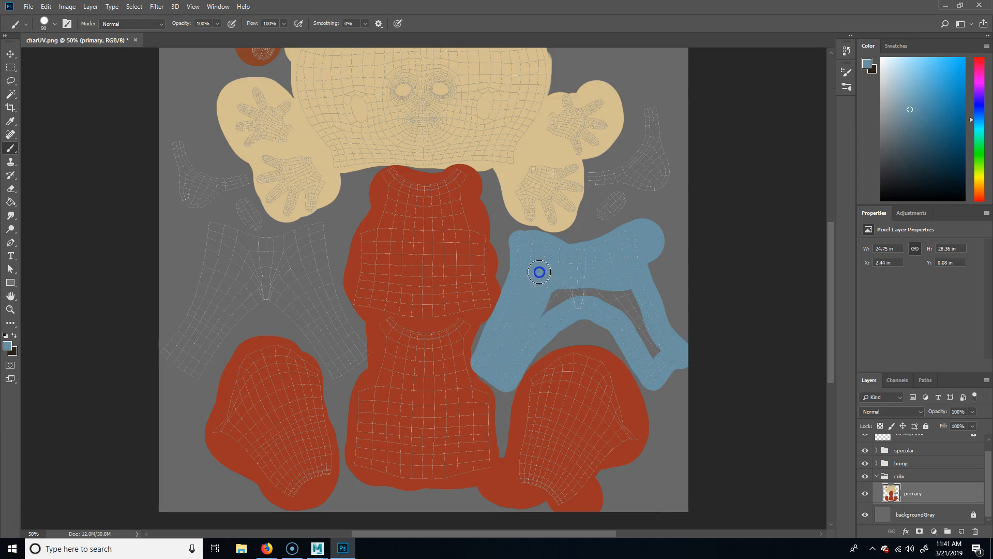
{"action": "left_click_drag", "start_coordinate": [567, 289], "coordinate": [653, 331]}
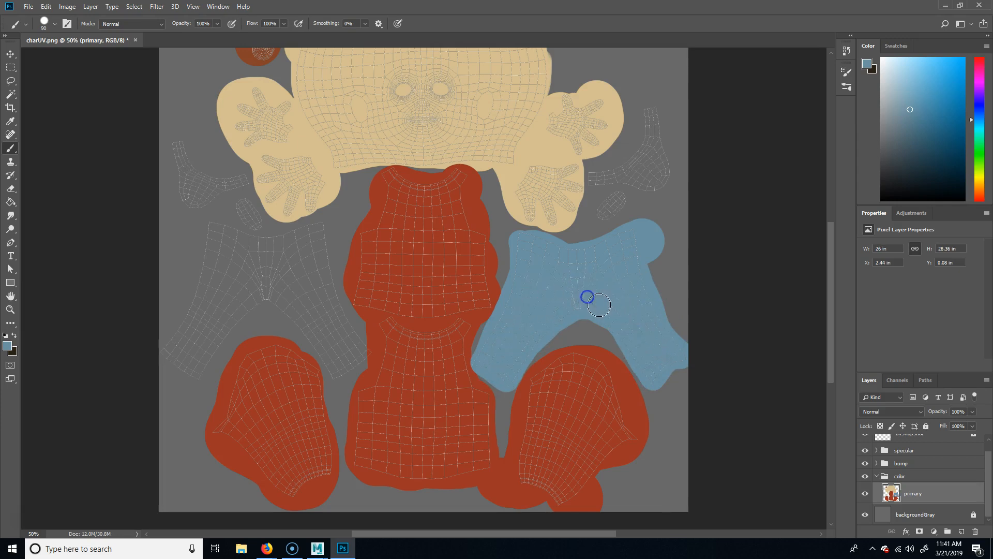
Step: Paint the left trouser shell completely in the same muted blue
{"action": "mouse_move", "coordinate": [355, 336]}
{"action": "left_mouse_down"}
{"action": "mouse_move", "coordinate": [359, 355]}
{"action": "mouse_move", "coordinate": [339, 375]}
{"action": "left_mouse_up"}
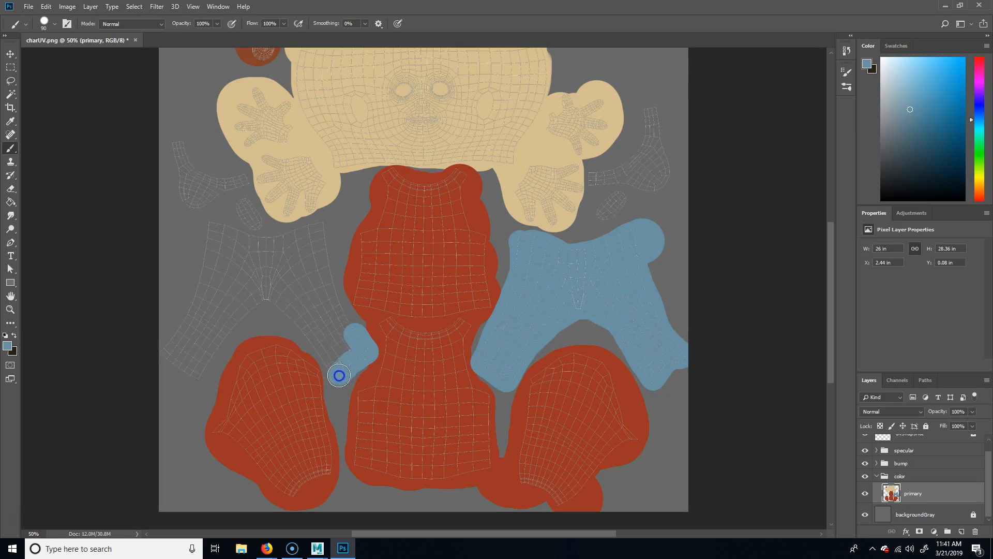
{"action": "mouse_move", "coordinate": [301, 321]}
{"action": "left_mouse_down"}
{"action": "mouse_move", "coordinate": [247, 304]}
{"action": "mouse_move", "coordinate": [200, 359]}
{"action": "mouse_move", "coordinate": [176, 366]}
{"action": "mouse_move", "coordinate": [209, 231]}
{"action": "mouse_move", "coordinate": [259, 246]}
{"action": "mouse_move", "coordinate": [314, 234]}
{"action": "left_mouse_up"}
{"action": "mouse_move", "coordinate": [223, 235]}
{"action": "left_mouse_down"}
{"action": "mouse_move", "coordinate": [191, 350]}
{"action": "mouse_move", "coordinate": [240, 263]}
{"action": "mouse_move", "coordinate": [309, 251]}
{"action": "mouse_move", "coordinate": [352, 347]}
{"action": "left_mouse_up"}
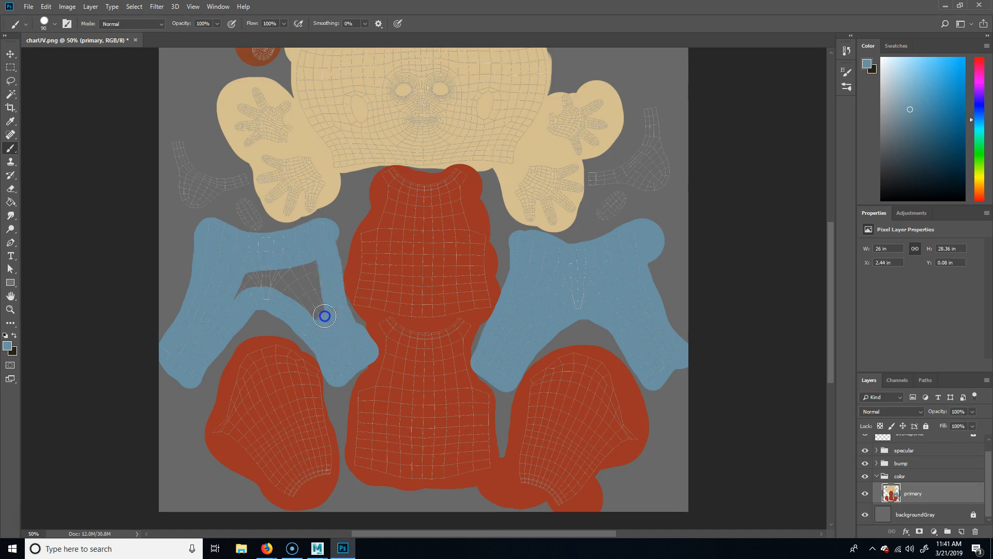
{"action": "left_click_drag", "start_coordinate": [324, 315], "coordinate": [306, 268]}
{"action": "left_click_drag", "start_coordinate": [303, 304], "coordinate": [250, 289]}
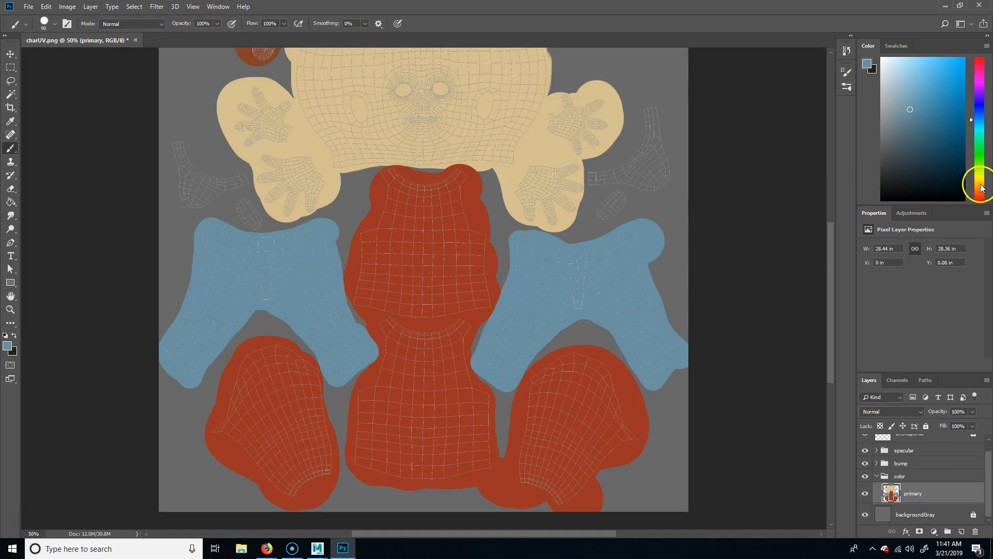
Step: Set the foreground to a dark brown and paint over both shoe shells and the small sole shells beside them
{"action": "left_click_drag", "start_coordinate": [979, 168], "coordinate": [979, 193]}
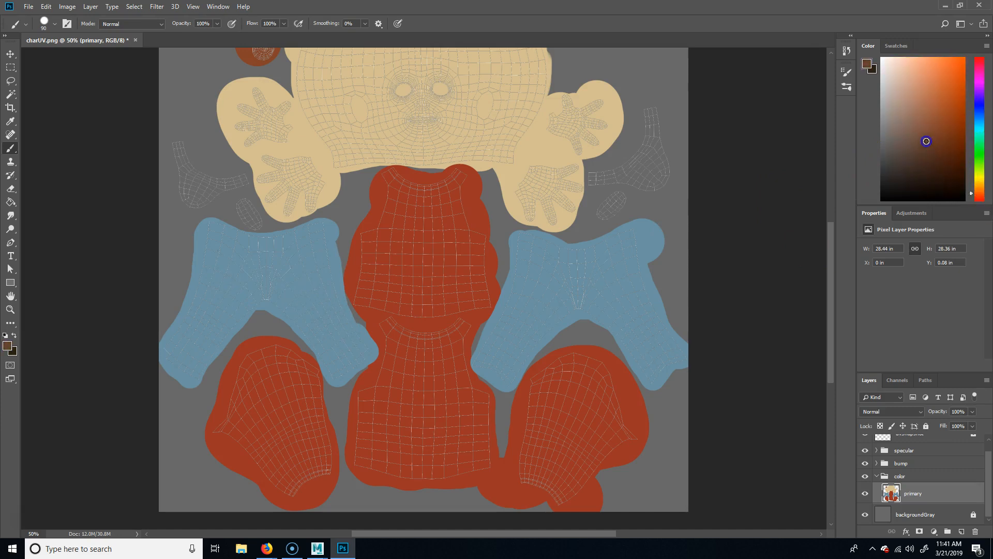
{"action": "mouse_move", "coordinate": [661, 124]}
{"action": "left_mouse_down"}
{"action": "mouse_move", "coordinate": [650, 178]}
{"action": "mouse_move", "coordinate": [653, 146]}
{"action": "mouse_move", "coordinate": [615, 174]}
{"action": "mouse_move", "coordinate": [643, 185]}
{"action": "mouse_move", "coordinate": [604, 213]}
{"action": "left_mouse_up"}
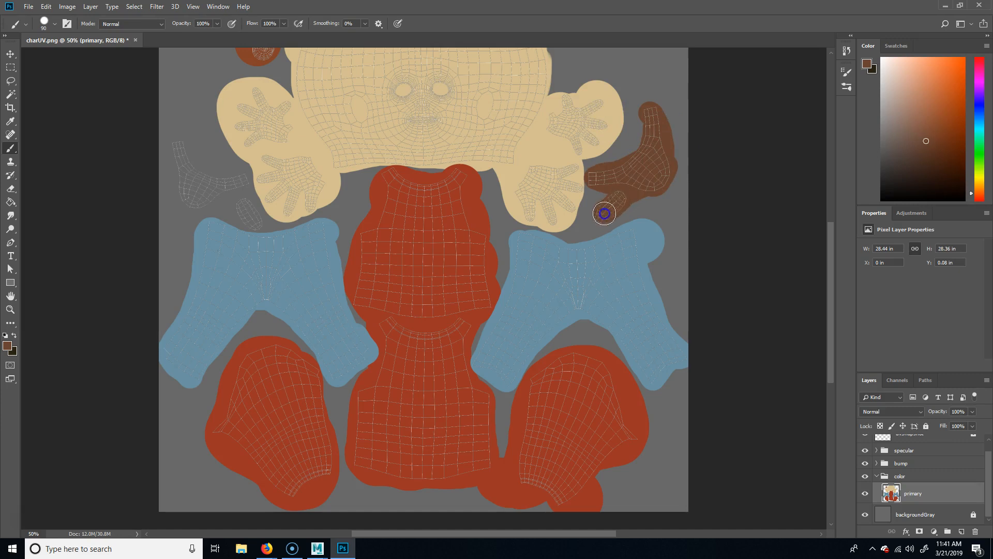
{"action": "mouse_move", "coordinate": [226, 204]}
{"action": "left_mouse_down"}
{"action": "mouse_move", "coordinate": [245, 208]}
{"action": "mouse_move", "coordinate": [238, 173]}
{"action": "mouse_move", "coordinate": [204, 202]}
{"action": "mouse_move", "coordinate": [177, 157]}
{"action": "mouse_move", "coordinate": [217, 186]}
{"action": "left_mouse_up"}
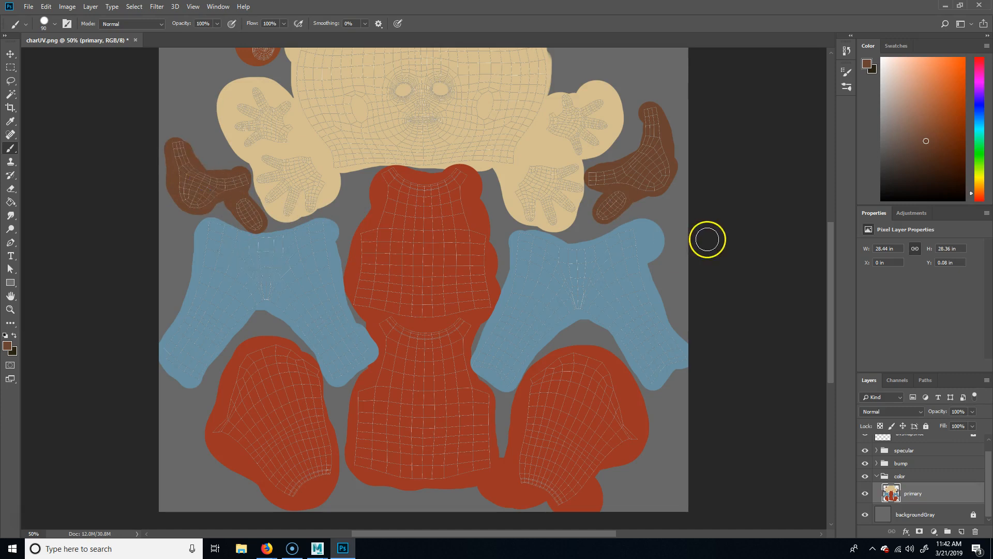
Step: Save the layered document as charTexture_MASTER.psd in the project's sourceimages folder with Maximize Compatibility on
{"action": "scroll", "coordinate": [699, 384], "scroll_direction": "up", "scroll_amount": 4}
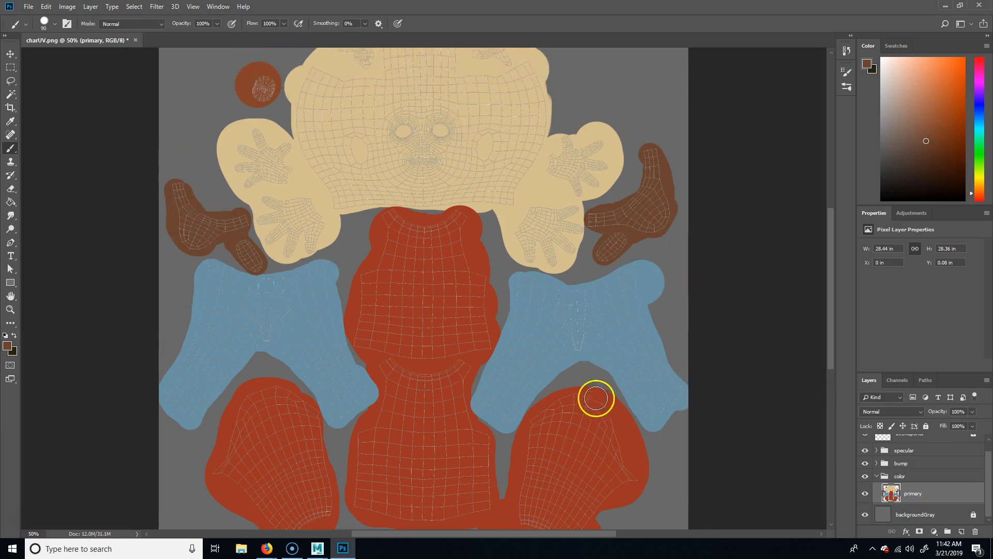
{"action": "scroll", "coordinate": [603, 400], "scroll_direction": "up", "scroll_amount": 3}
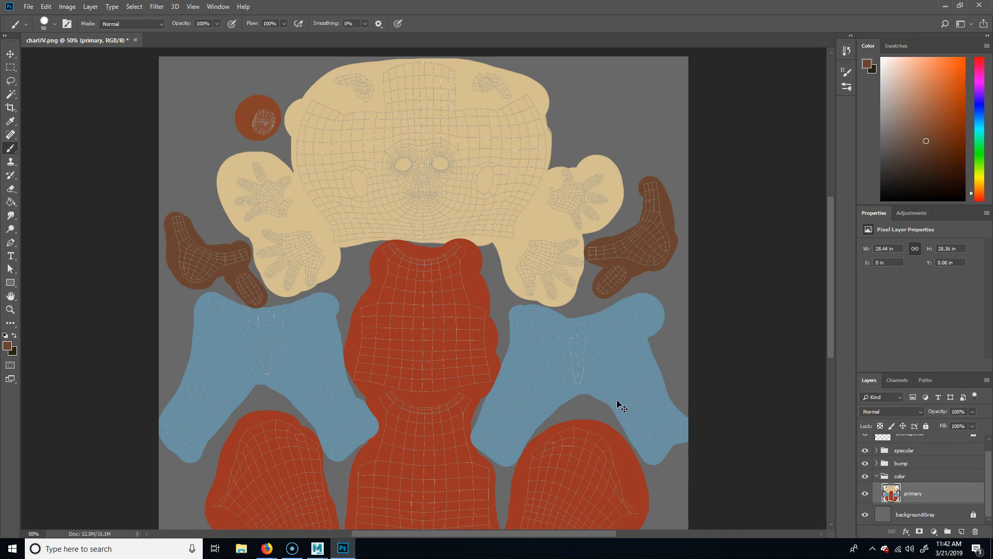
{"action": "key", "text": "ctrl+s"}
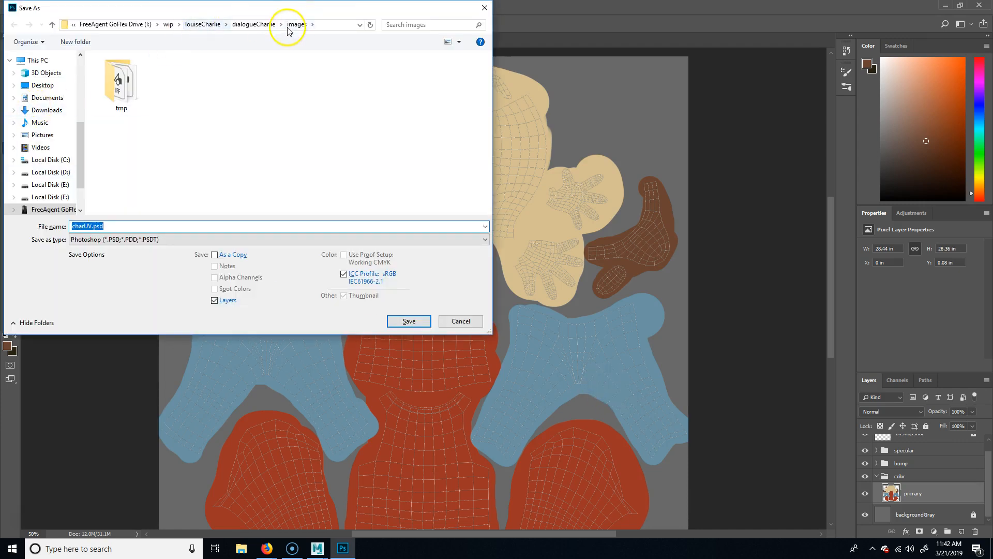
{"action": "left_click", "coordinate": [251, 25]}
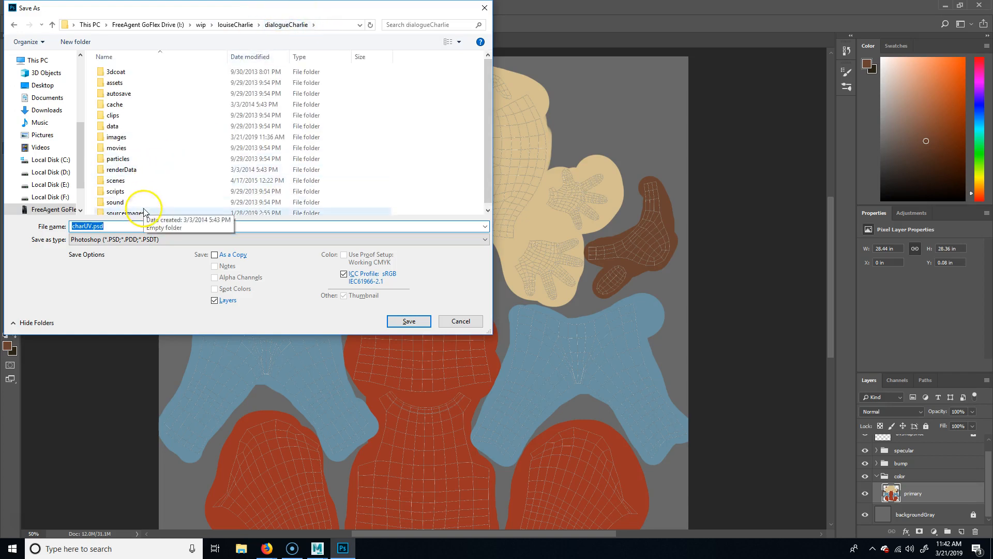
{"action": "double_click", "coordinate": [135, 210]}
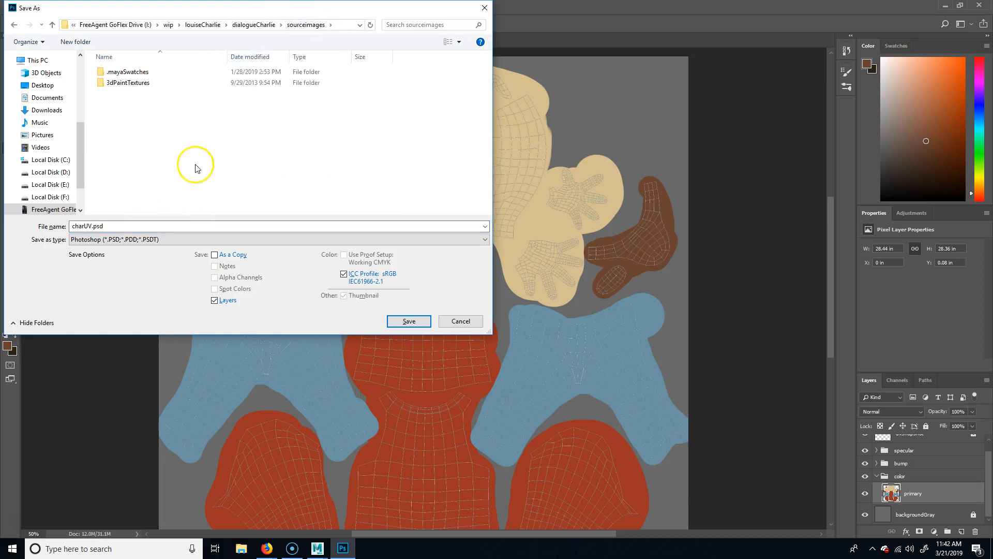
{"action": "left_click", "coordinate": [106, 226]}
{"action": "left_click", "coordinate": [78, 226]}
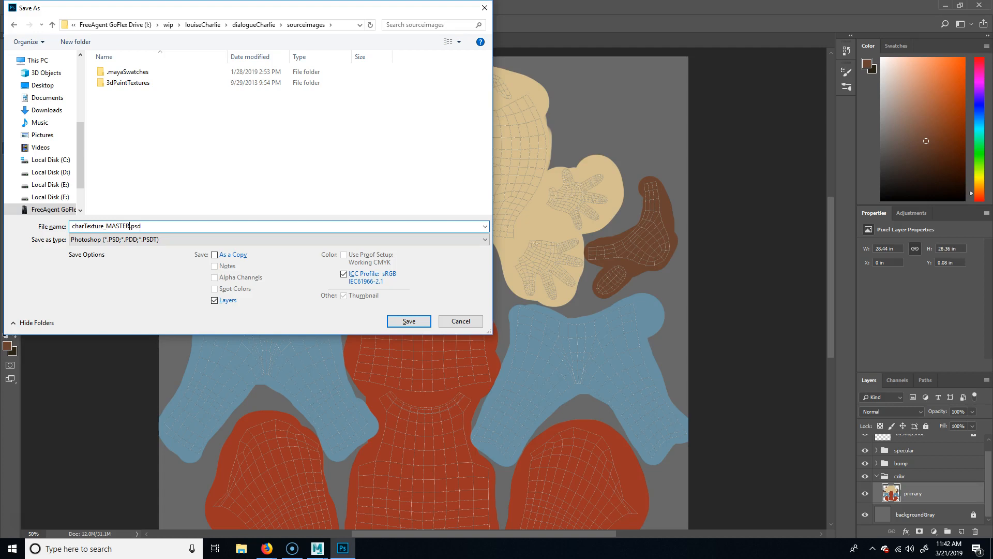
{"action": "key", "text": "Return"}
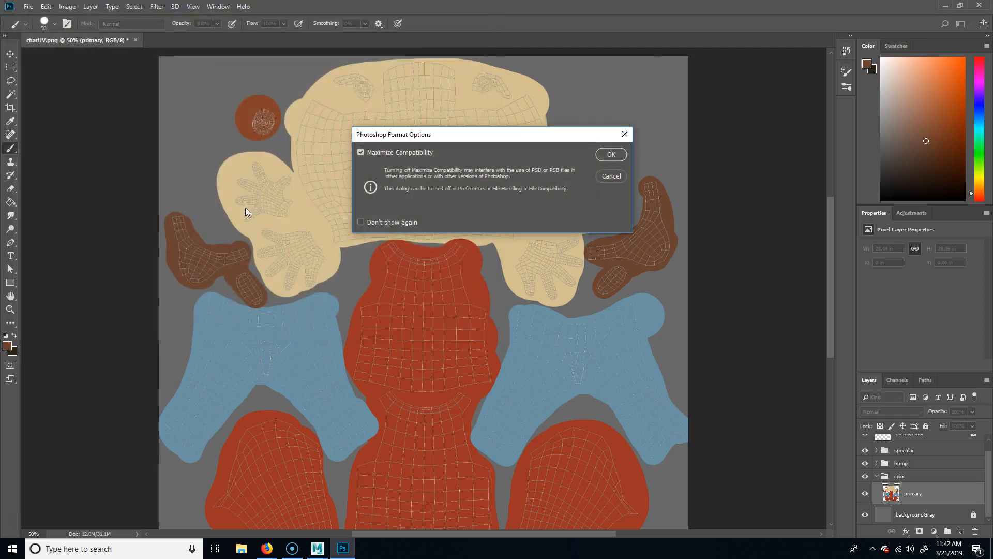
{"action": "left_click", "coordinate": [618, 154]}
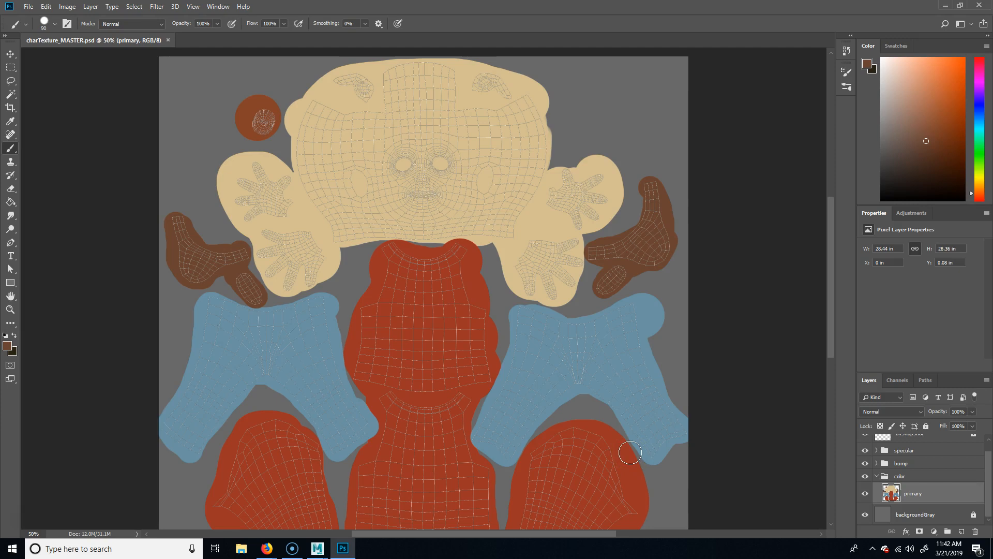
Step: Hide the uvSnapshot layer so only the painted colors are visible
{"action": "scroll", "coordinate": [639, 355], "scroll_direction": "down", "scroll_amount": 1}
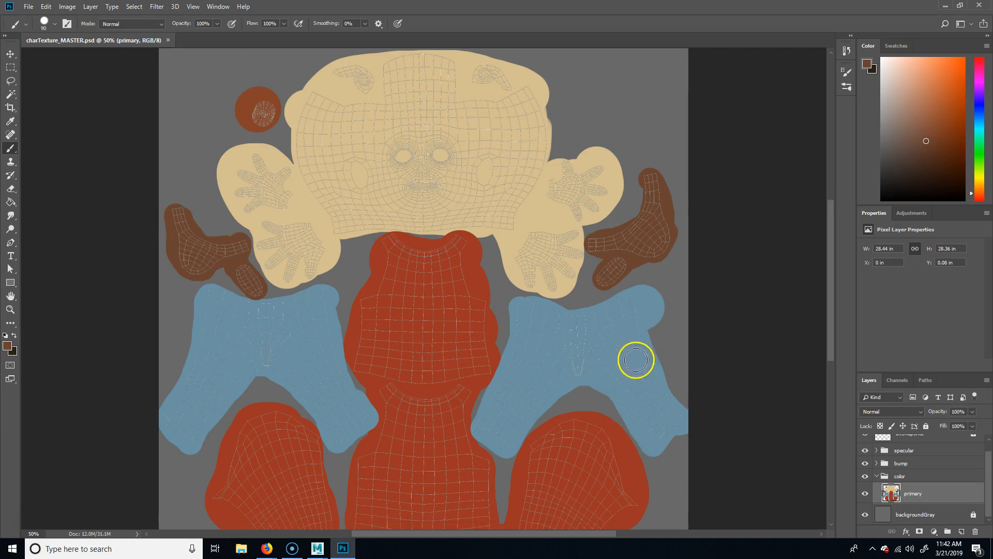
{"action": "scroll", "coordinate": [897, 440], "scroll_direction": "up", "scroll_amount": 1}
{"action": "left_click", "coordinate": [866, 446]}
{"action": "left_click", "coordinate": [866, 446]}
{"action": "left_click", "coordinate": [865, 446]}
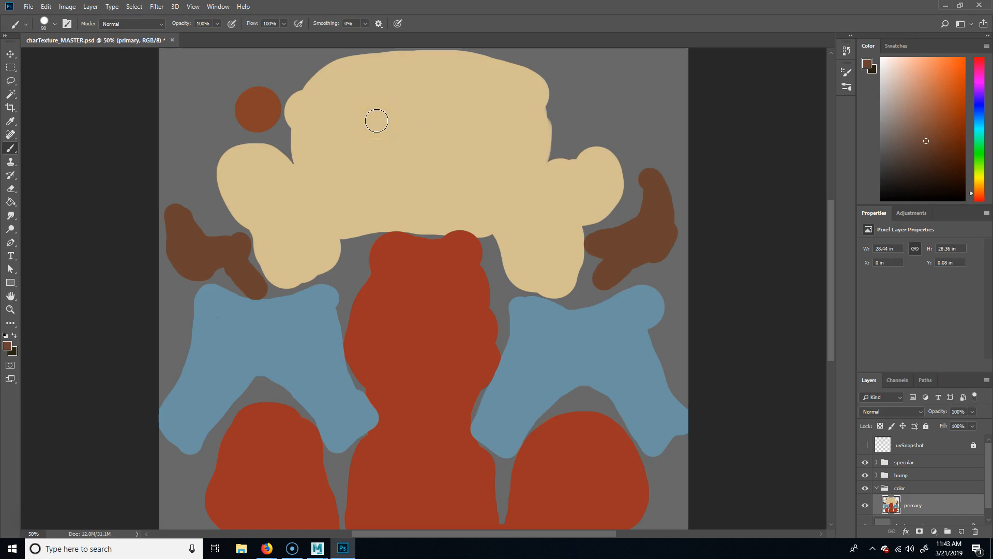
Step: Save a PNG copy of the document named charTexture_color.png in the sourceimages folder
{"action": "key", "text": "ctrl+shift+s"}
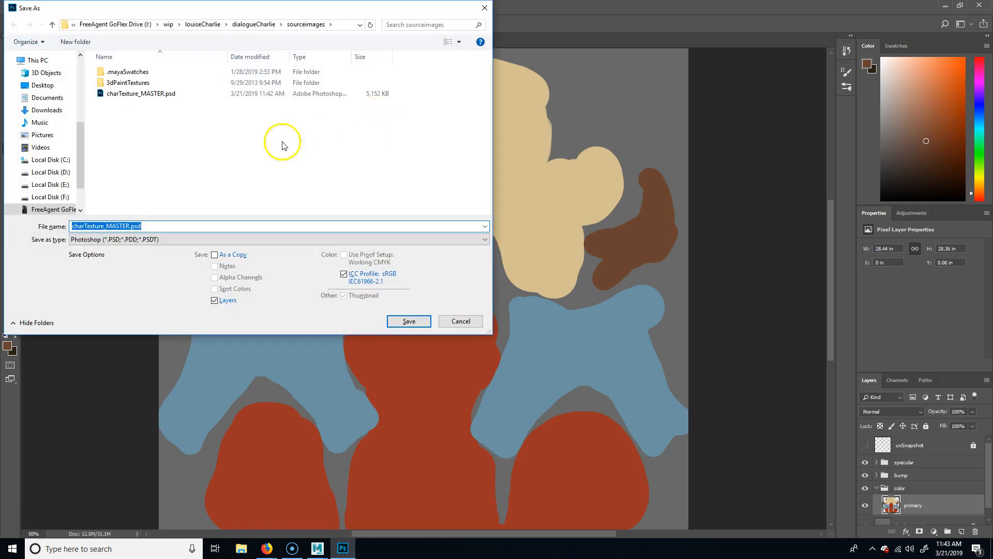
{"action": "left_click", "coordinate": [162, 239]}
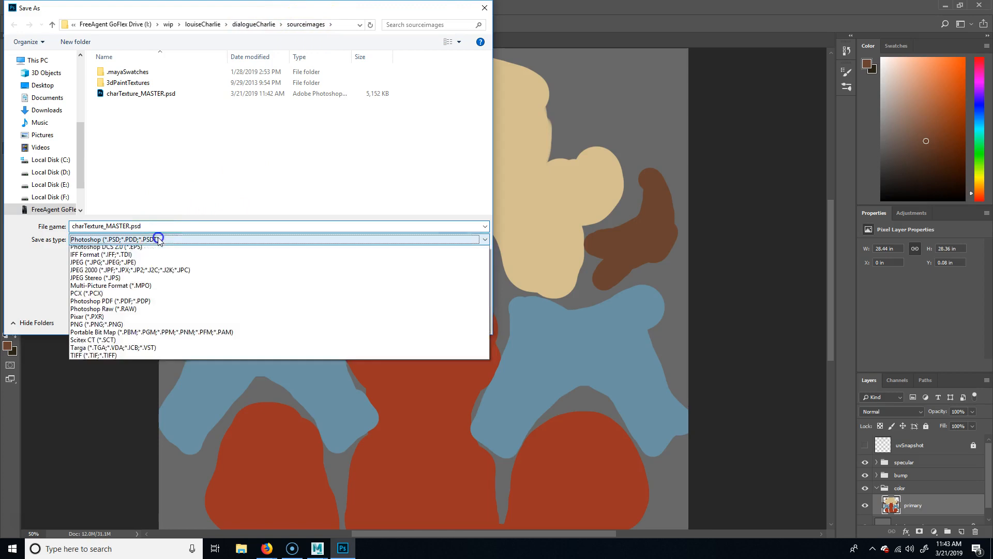
{"action": "left_click", "coordinate": [156, 381]}
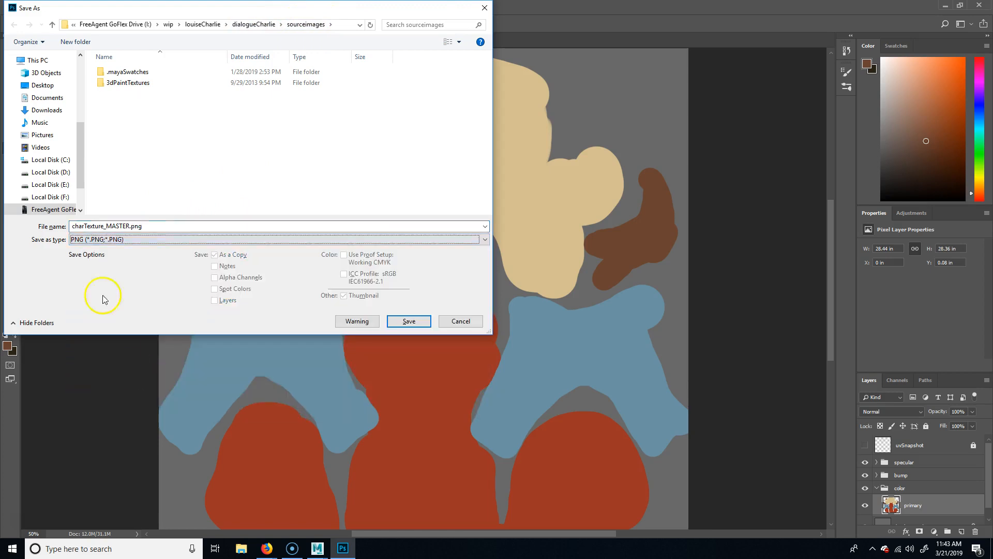
{"action": "left_click", "coordinate": [120, 226]}
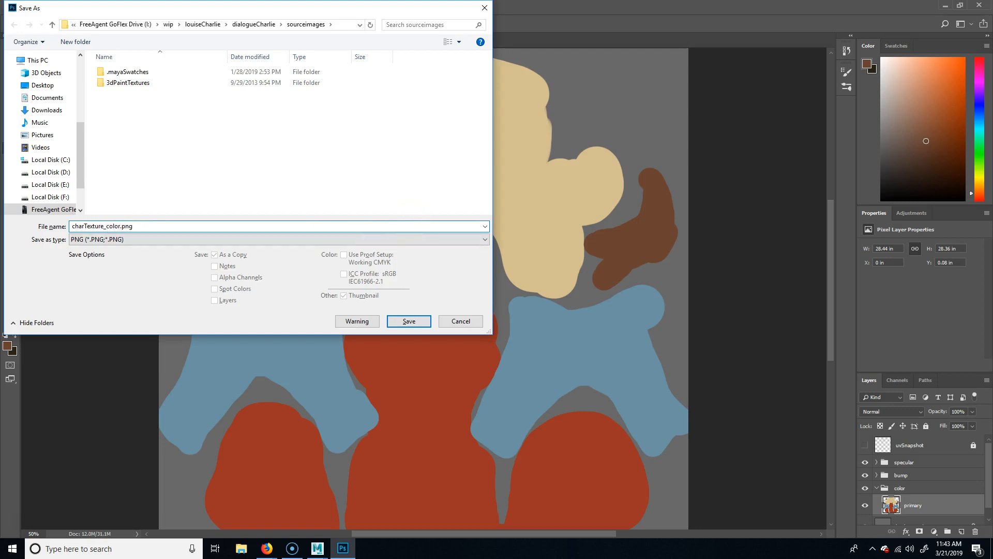
{"action": "left_click", "coordinate": [409, 321]}
{"action": "left_click", "coordinate": [568, 161]}
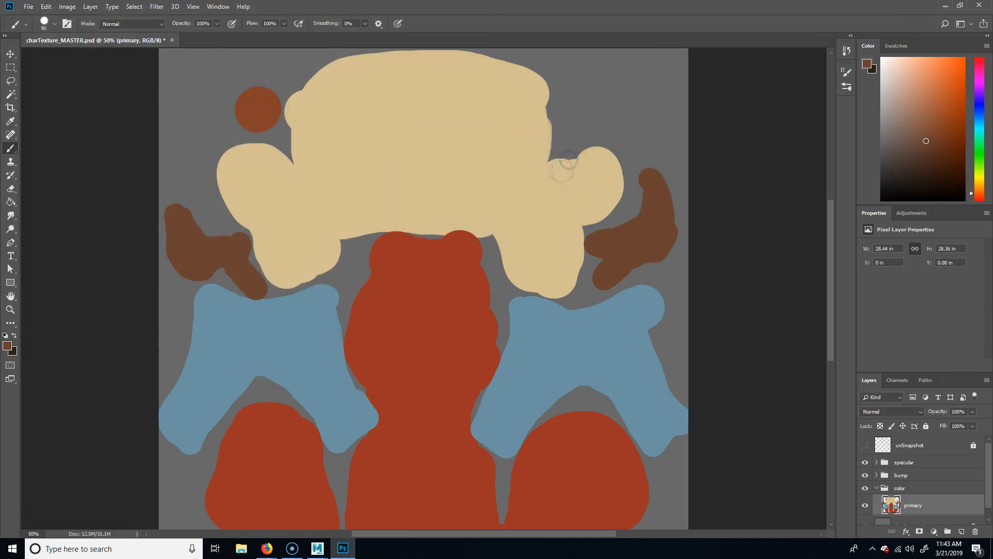
Step: Switch to Maya and assign a new Blinn material to the character model
{"action": "mouse_move", "coordinate": [318, 547]}
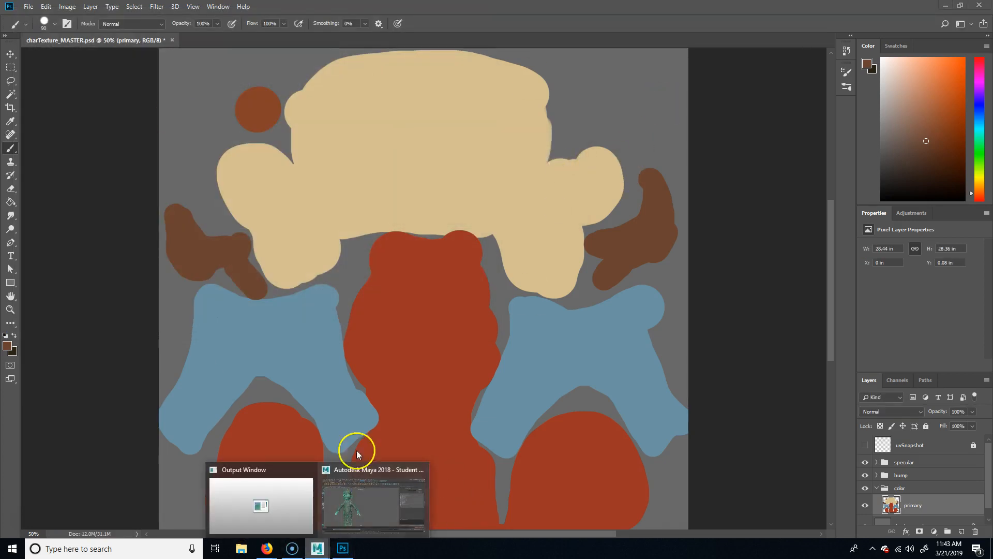
{"action": "left_click", "coordinate": [378, 512]}
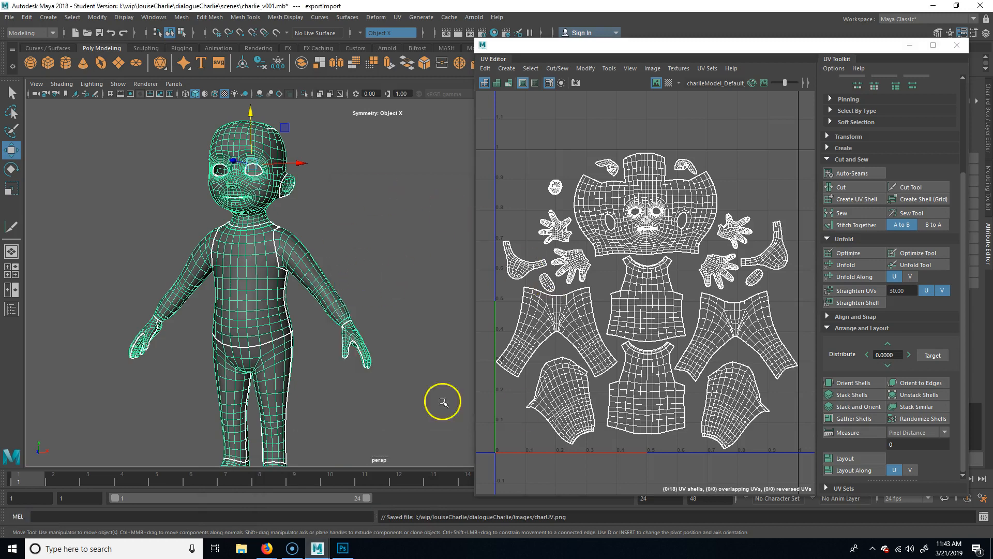
{"action": "left_click", "coordinate": [351, 549]}
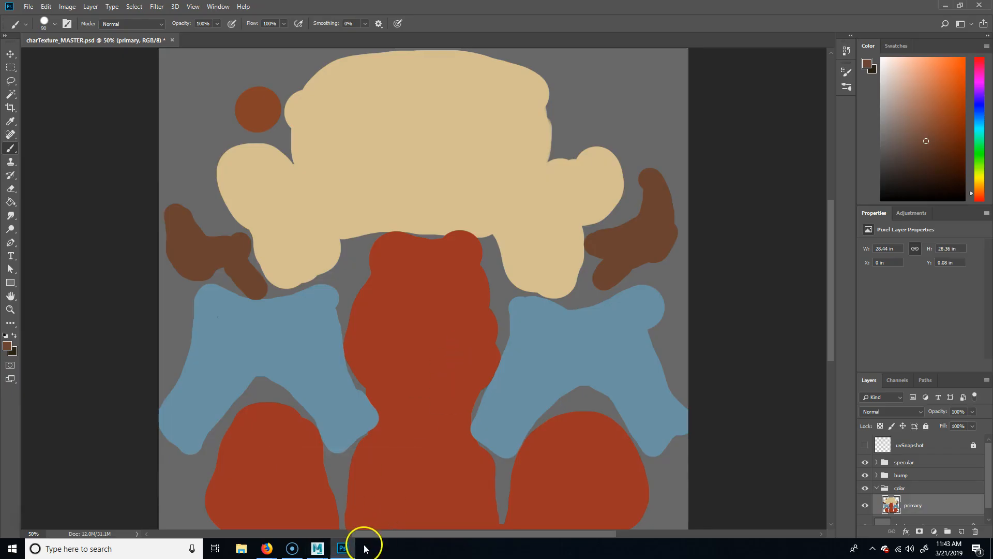
{"action": "mouse_move", "coordinate": [317, 548]}
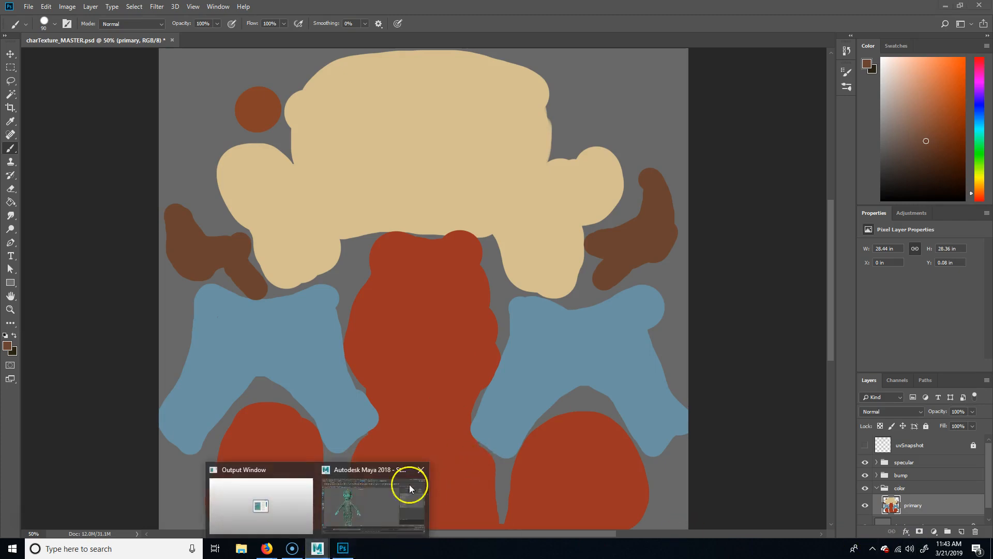
{"action": "left_click", "coordinate": [411, 480]}
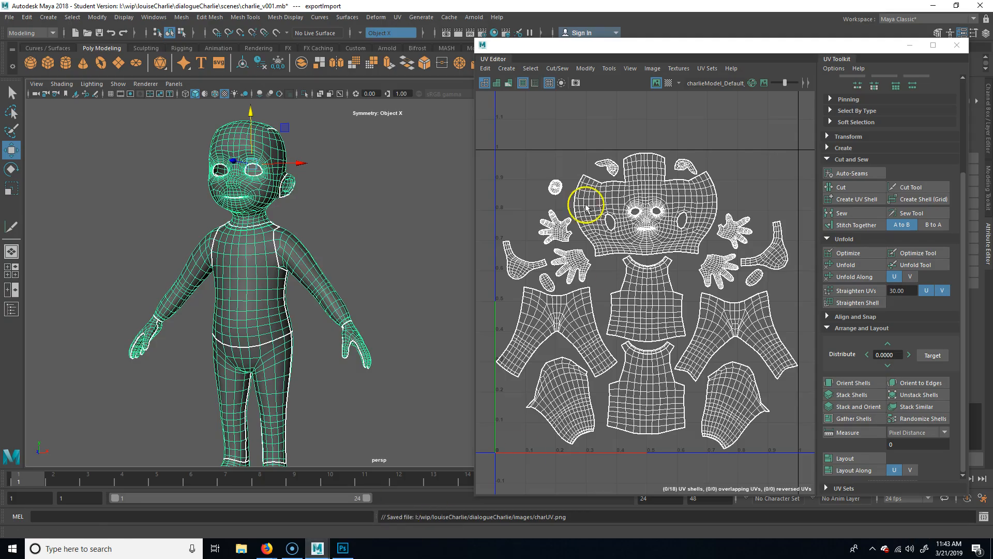
{"action": "right_click", "coordinate": [255, 221]}
{"action": "right_click_drag", "start_coordinate": [254, 222], "coordinate": [426, 402]}
{"action": "left_click", "coordinate": [426, 401]}
{"action": "left_click", "coordinate": [295, 261]}
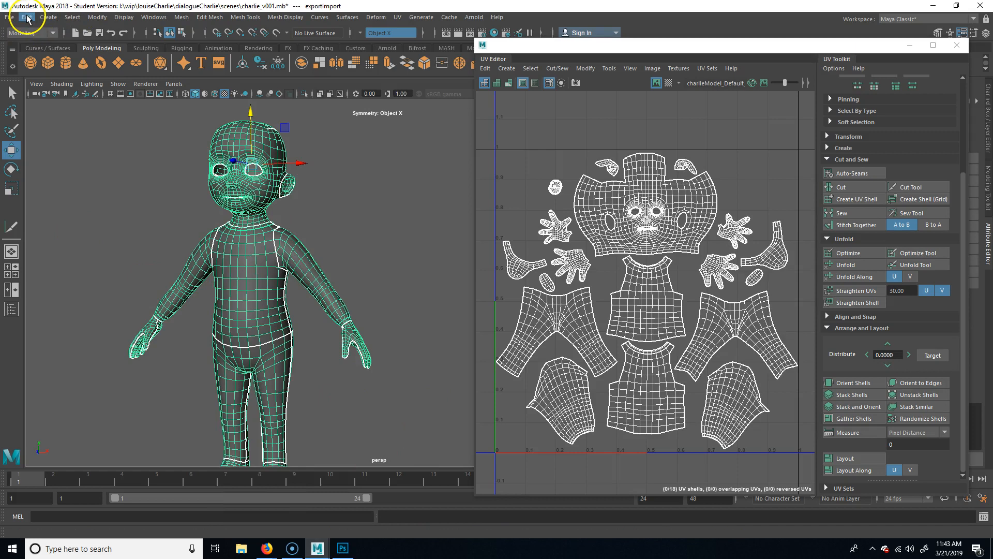
{"action": "right_click_drag", "start_coordinate": [257, 250], "coordinate": [281, 516]}
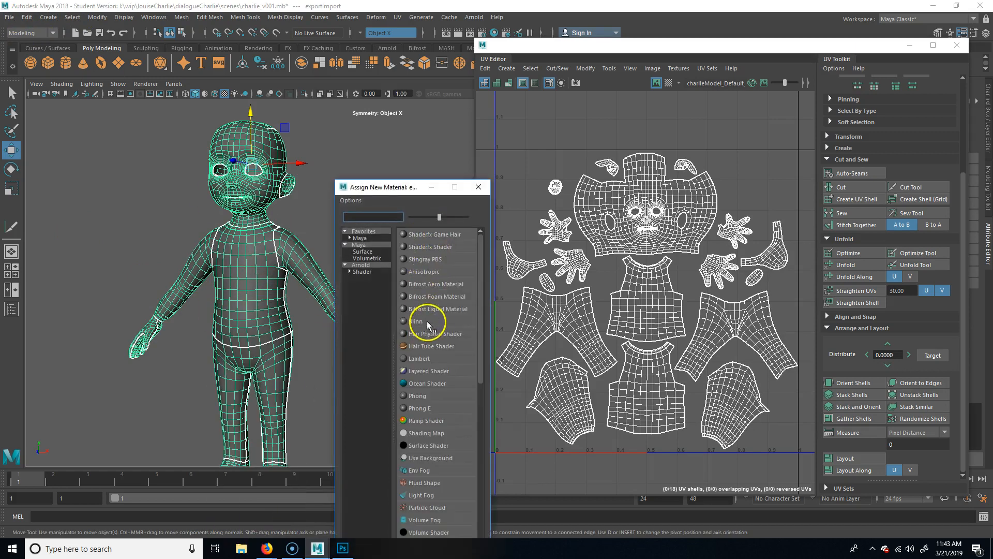
{"action": "left_click", "coordinate": [427, 322]}
Step: Close the UV Editor and rename the new Blinn material char_mat, with a black Specular Color and 0 Reflectivity
{"action": "left_click_drag", "start_coordinate": [756, 45], "coordinate": [505, 45]}
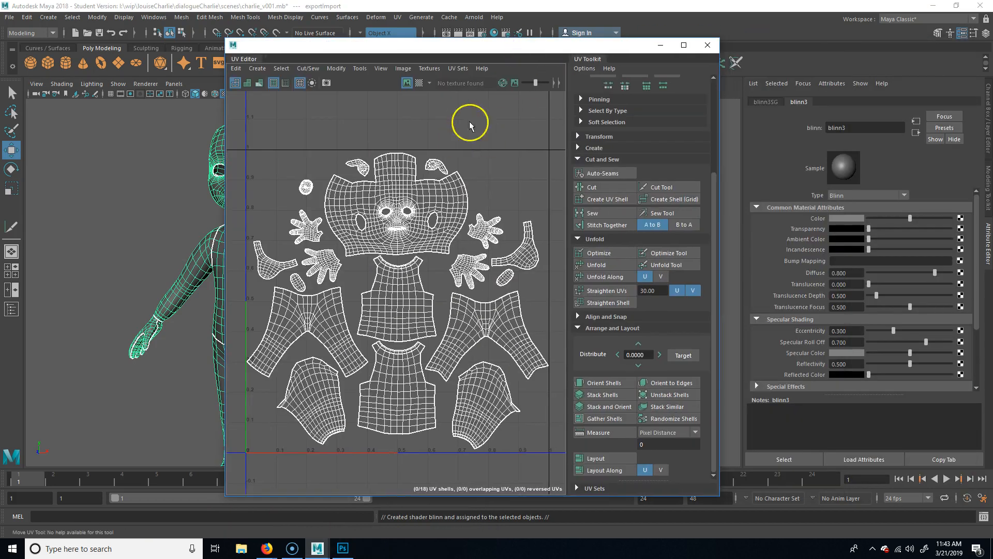
{"action": "left_click", "coordinate": [708, 45]}
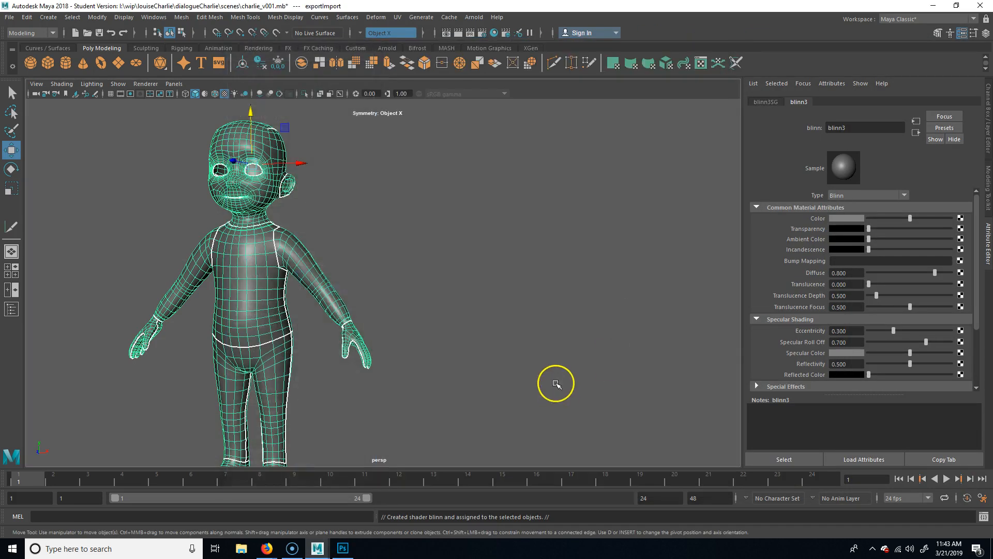
{"action": "left_click", "coordinate": [866, 130]}
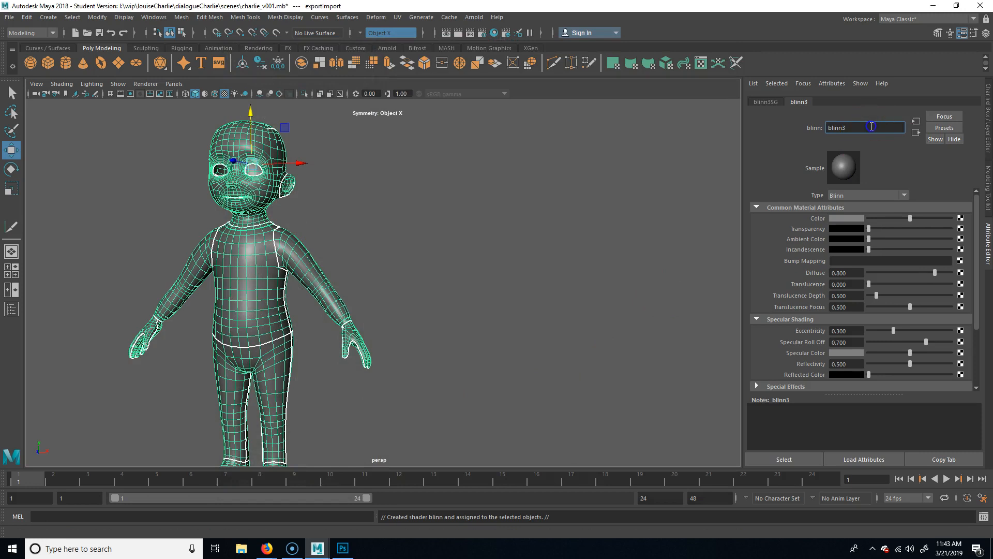
{"action": "type", "text": "char_mat"}
{"action": "key", "text": "Return"}
{"action": "left_click", "coordinate": [844, 129]}
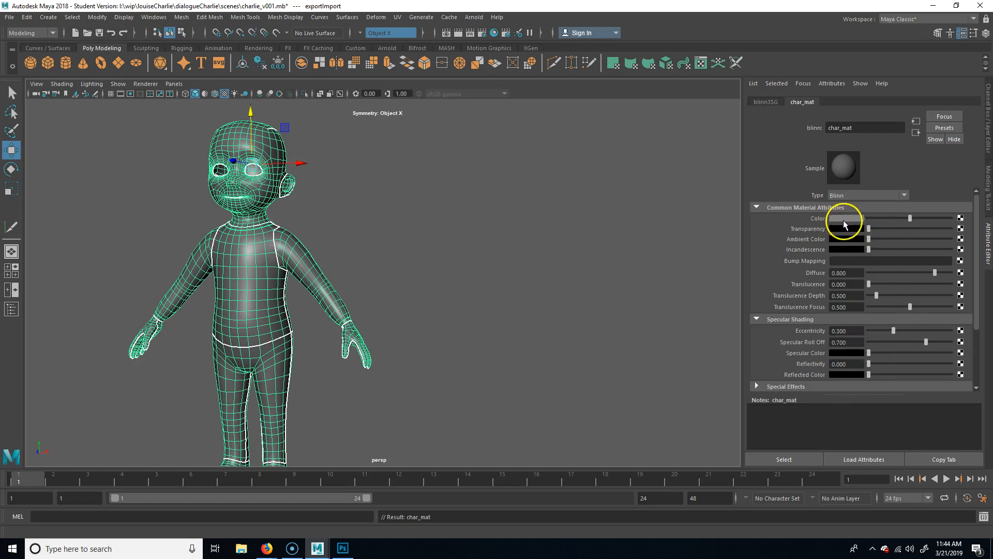
Step: Set the Color of char_mat to pure blue with H 240, S 1 and V 1
{"action": "left_click", "coordinate": [860, 218]}
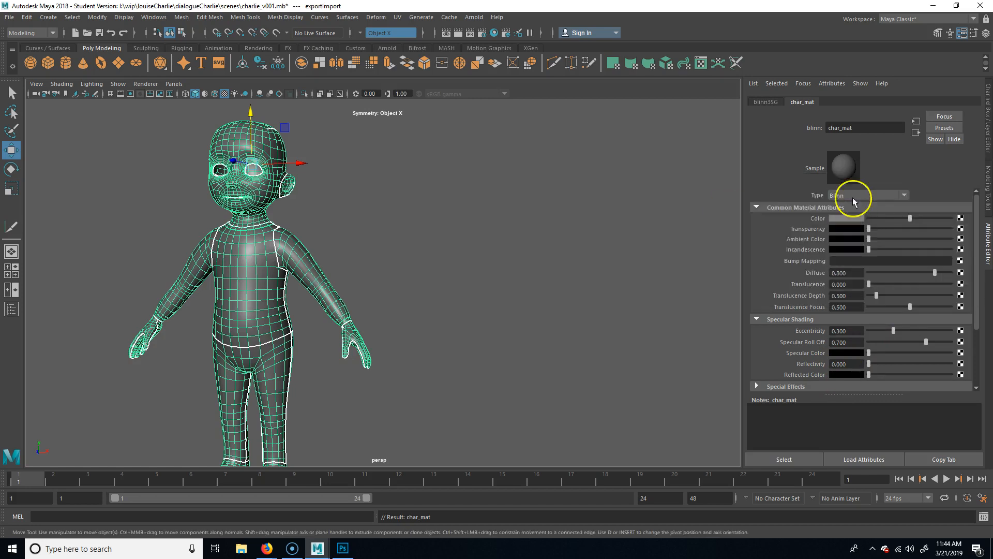
{"action": "left_click", "coordinate": [851, 217]}
{"action": "left_click", "coordinate": [856, 194]}
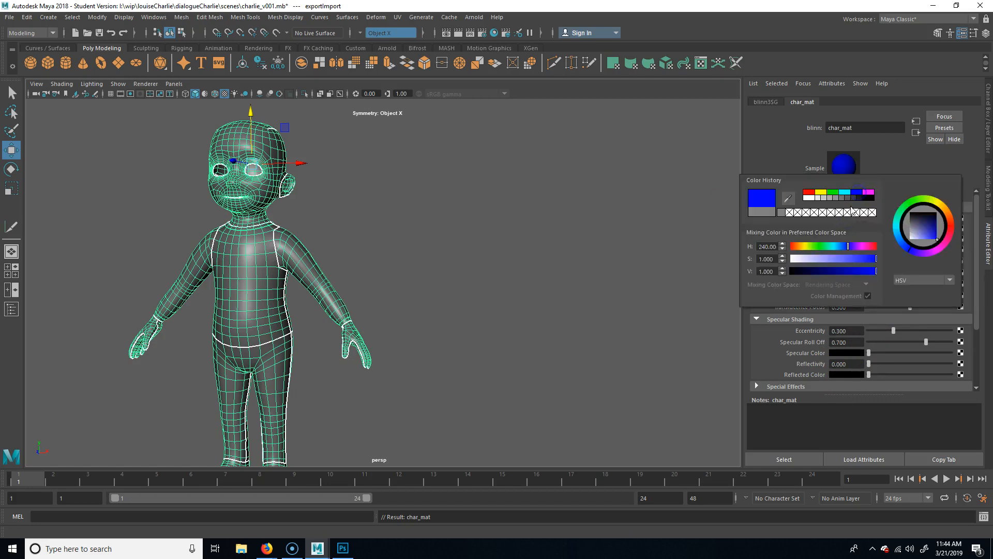
Step: Reselect the character model and look through its attribute nodes for the char_mat material
{"action": "left_click", "coordinate": [302, 309]}
{"action": "scroll", "coordinate": [284, 262], "scroll_direction": "up", "scroll_amount": 2}
{"action": "scroll", "coordinate": [288, 257], "scroll_direction": "down", "scroll_amount": 3}
{"action": "left_click", "coordinate": [377, 290]}
{"action": "scroll", "coordinate": [395, 284], "scroll_direction": "up", "scroll_amount": 3}
{"action": "left_click", "coordinate": [957, 110]}
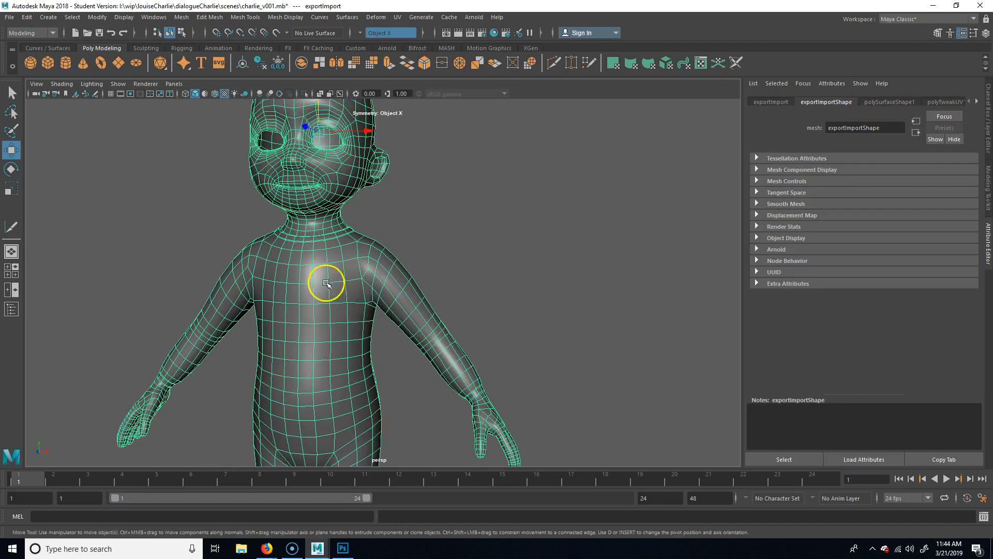
{"action": "left_click", "coordinate": [464, 218]}
{"action": "left_click", "coordinate": [295, 286]}
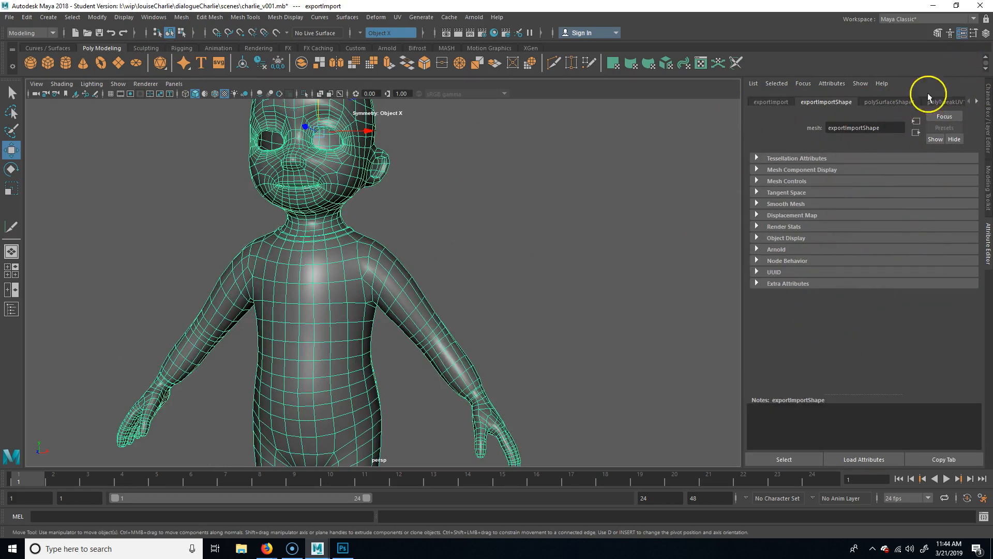
{"action": "left_click", "coordinate": [977, 102]}
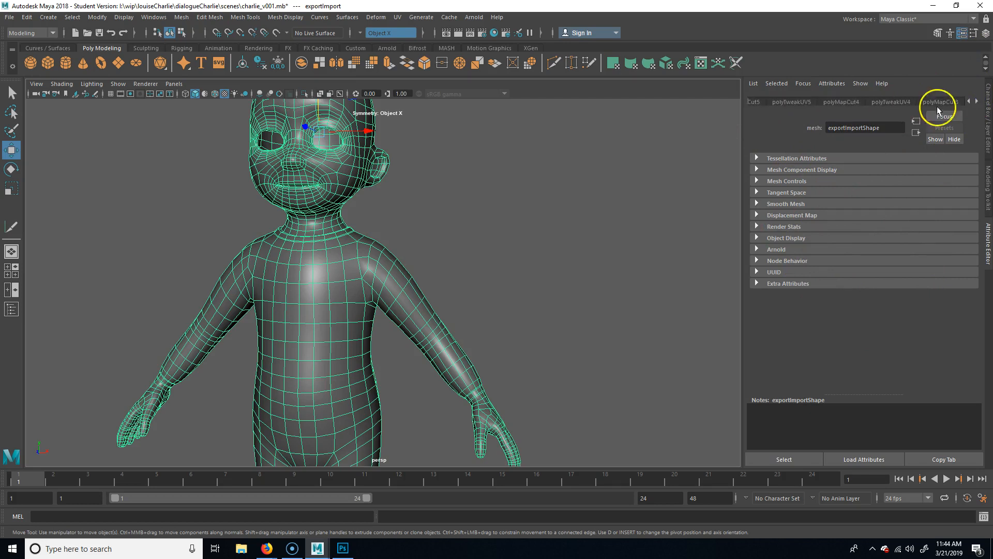
Step: Delete the character model's construction history and display the char_mat attributes
{"action": "left_click", "coordinate": [32, 17]}
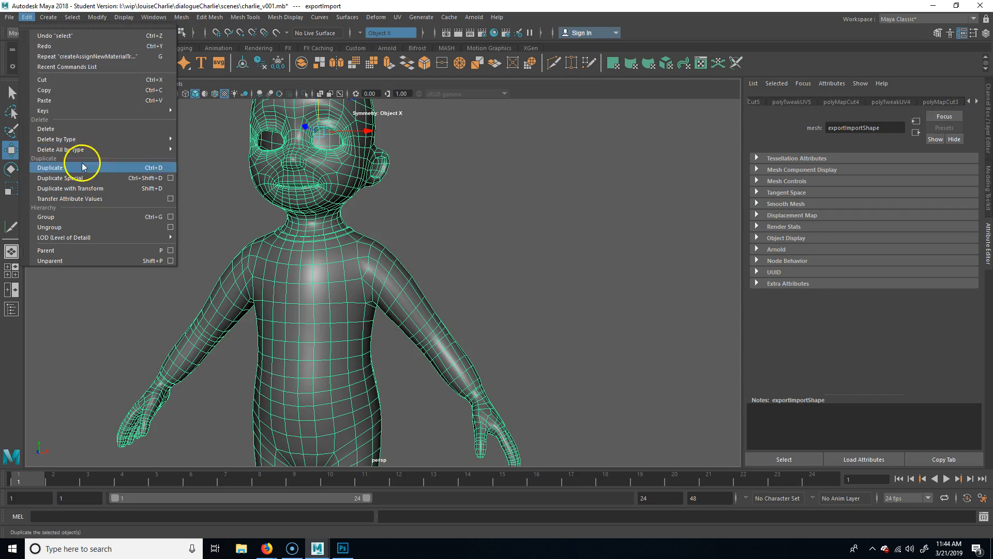
{"action": "mouse_move", "coordinate": [178, 155]}
{"action": "left_click", "coordinate": [237, 156]}
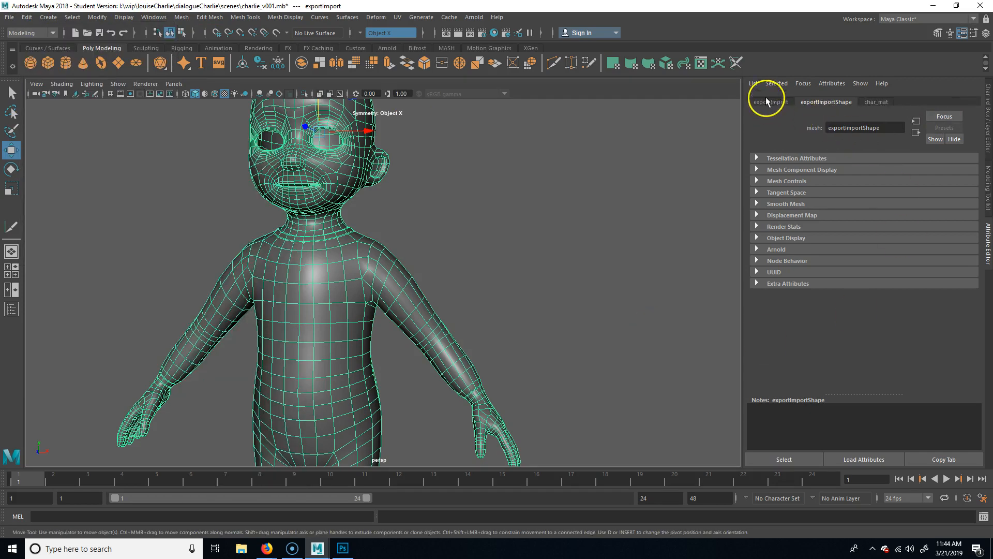
{"action": "left_click", "coordinate": [877, 102]}
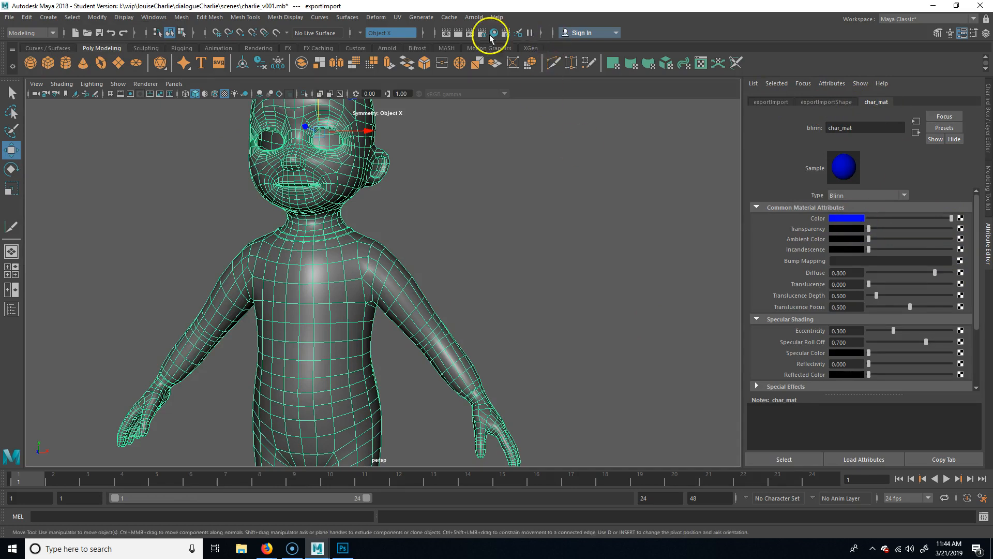
{"action": "left_click", "coordinate": [448, 33]}
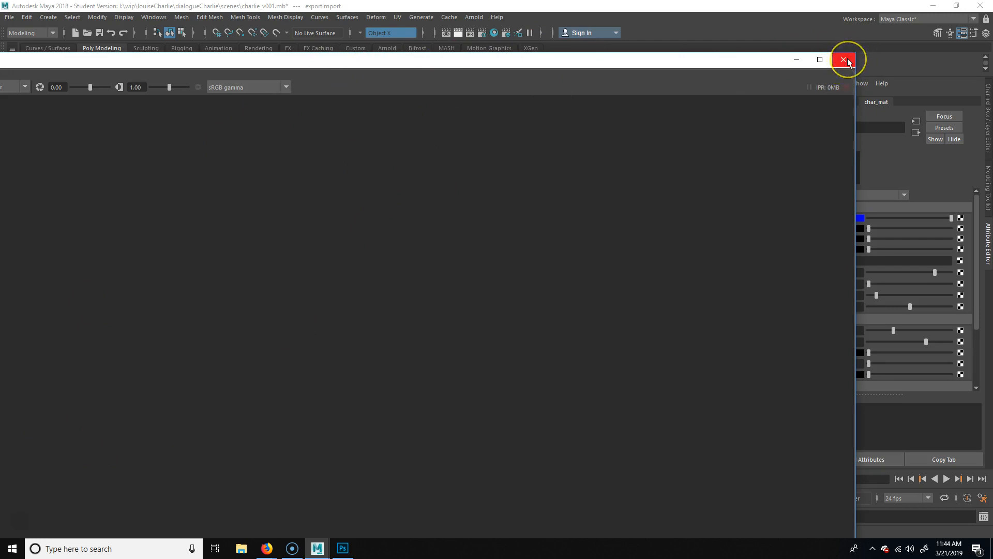
{"action": "double_click", "coordinate": [535, 60]}
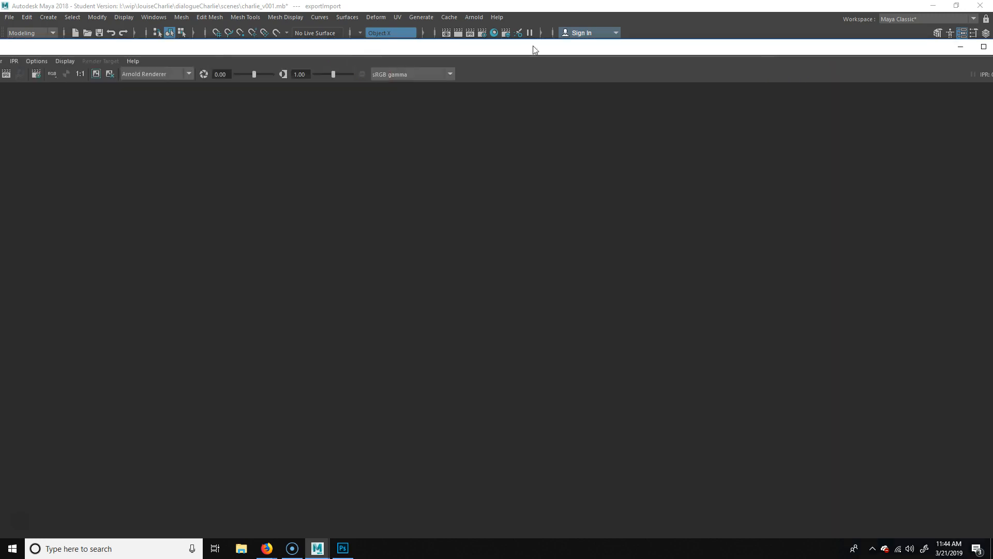
{"action": "left_click_drag", "start_coordinate": [876, 50], "coordinate": [709, 63]}
{"action": "left_click", "coordinate": [839, 57]}
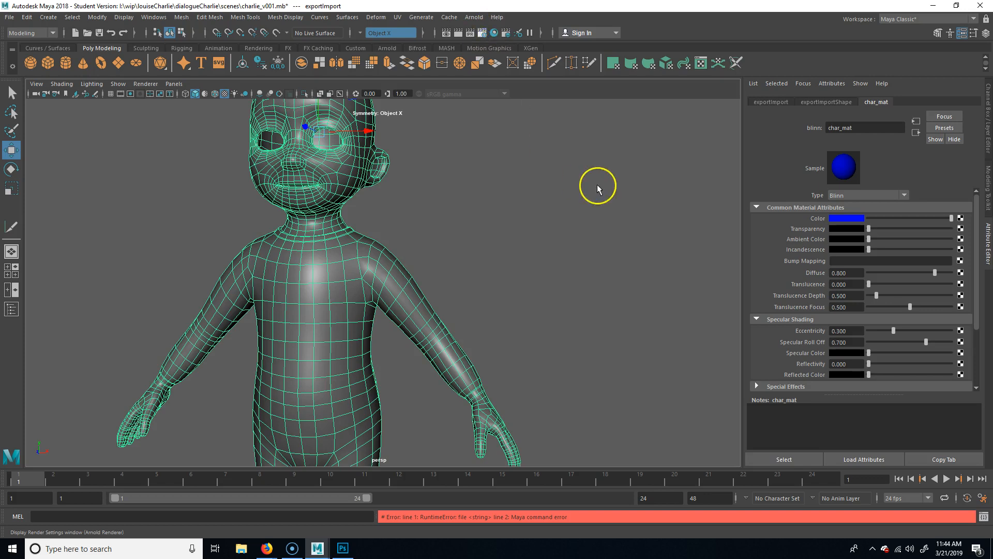
Step: Configure the render settings to use Maya Software with the 640x480 image size preset
{"action": "left_click", "coordinate": [187, 136]}
{"action": "left_click", "coordinate": [200, 144]}
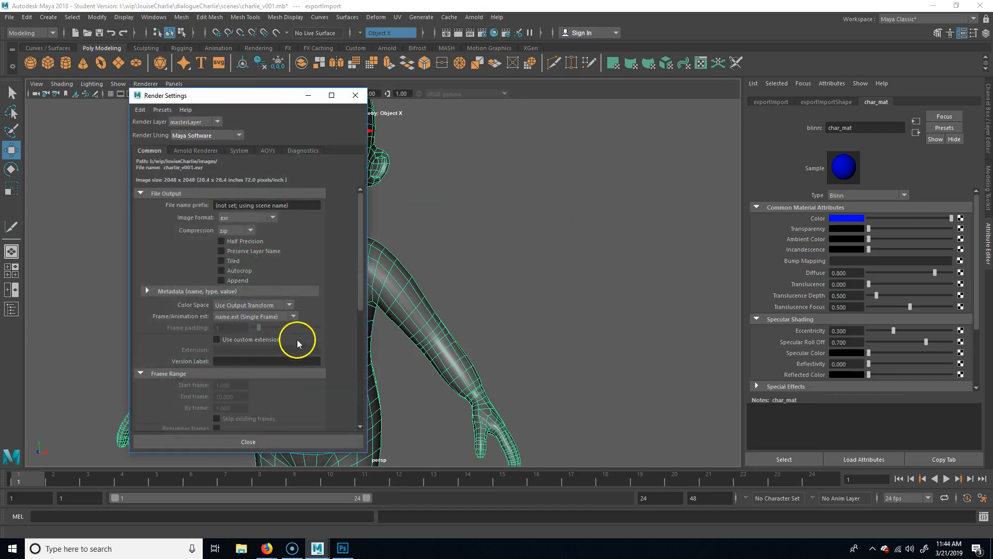
{"action": "scroll", "coordinate": [294, 337], "scroll_direction": "down", "scroll_amount": 5}
{"action": "left_click", "coordinate": [284, 287]}
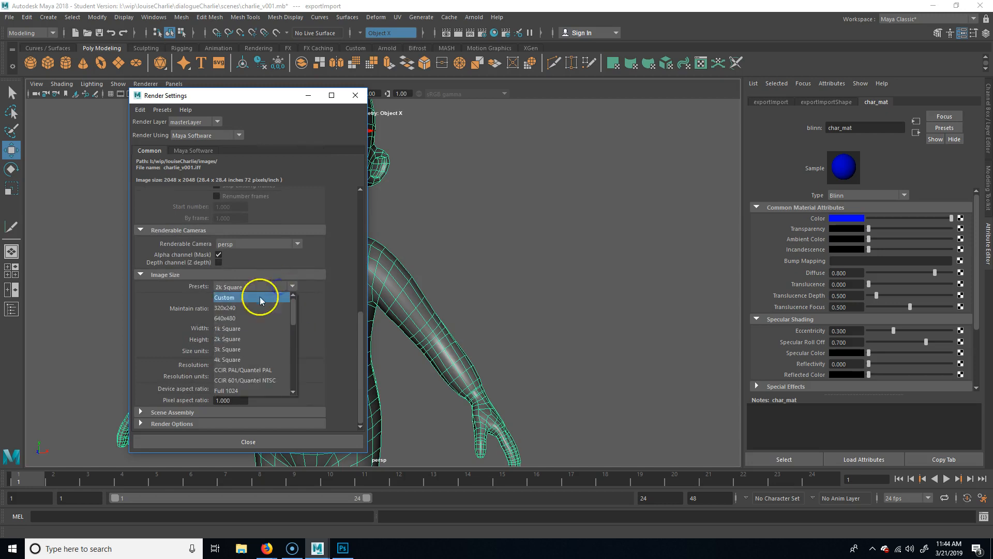
{"action": "left_click", "coordinate": [242, 328]}
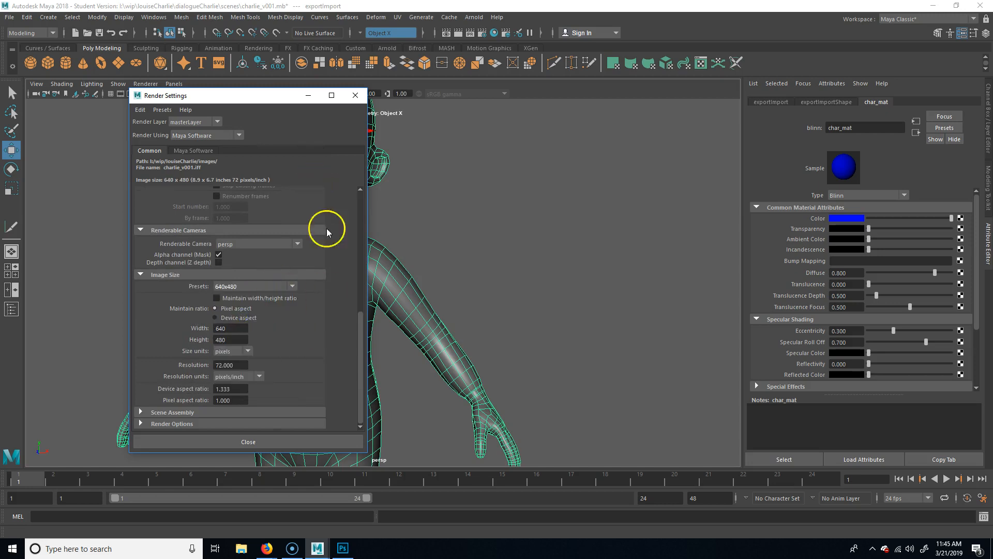
{"action": "left_click", "coordinate": [245, 440]}
Step: Render the current frame and place the Render View beside the character for comparison
{"action": "left_click", "coordinate": [462, 35]}
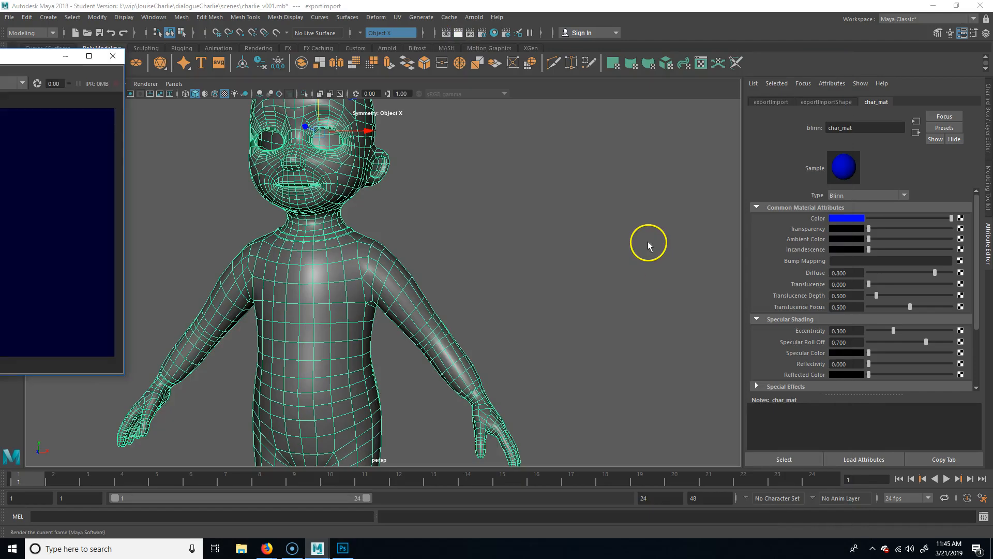
{"action": "left_click_drag", "start_coordinate": [54, 59], "coordinate": [591, 73]}
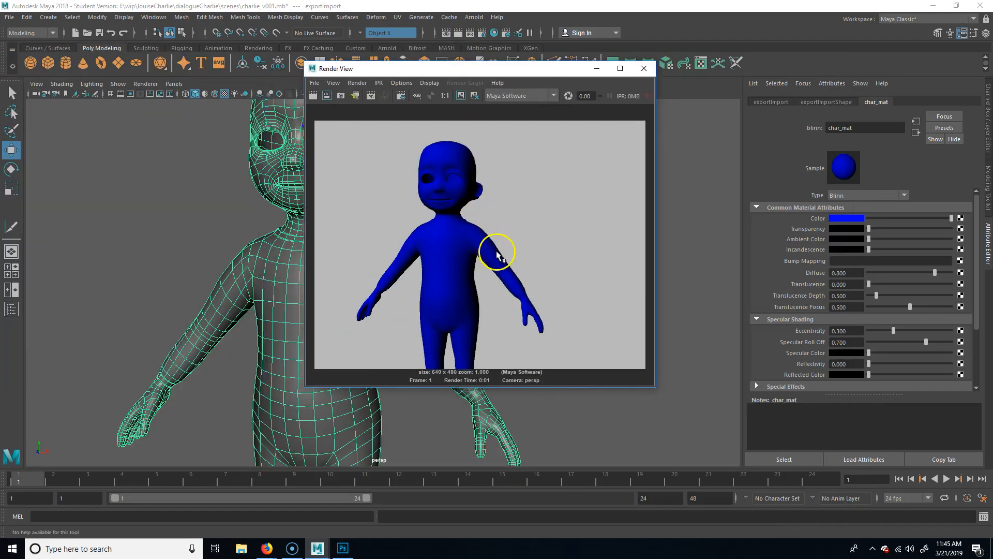
{"action": "left_click_drag", "start_coordinate": [494, 69], "coordinate": [647, 114]}
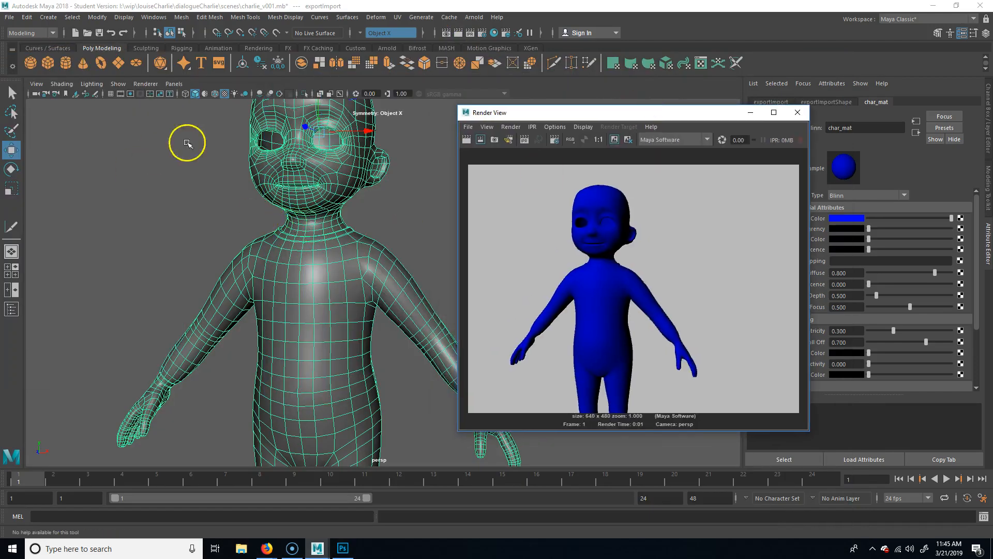
Step: Turn off textured display in the viewport to see the plain material color on the model
{"action": "left_click", "coordinate": [226, 94]}
{"action": "left_click", "coordinate": [226, 94]}
{"action": "left_click", "coordinate": [226, 93]}
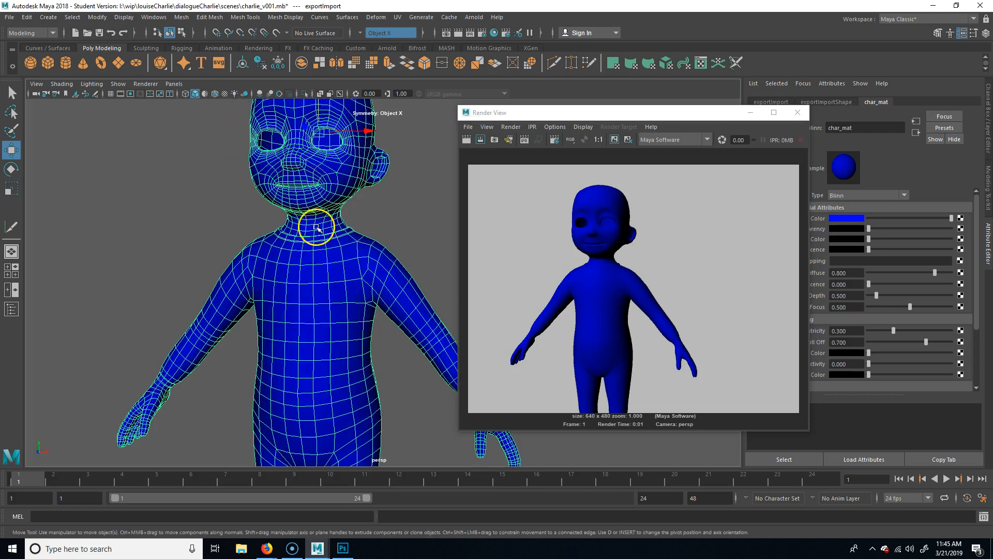
Step: Change the Color of char_mat to green as a test and close the Render View
{"action": "left_click", "coordinate": [846, 218]}
{"action": "left_click", "coordinate": [823, 197]}
{"action": "left_click", "coordinate": [844, 217]}
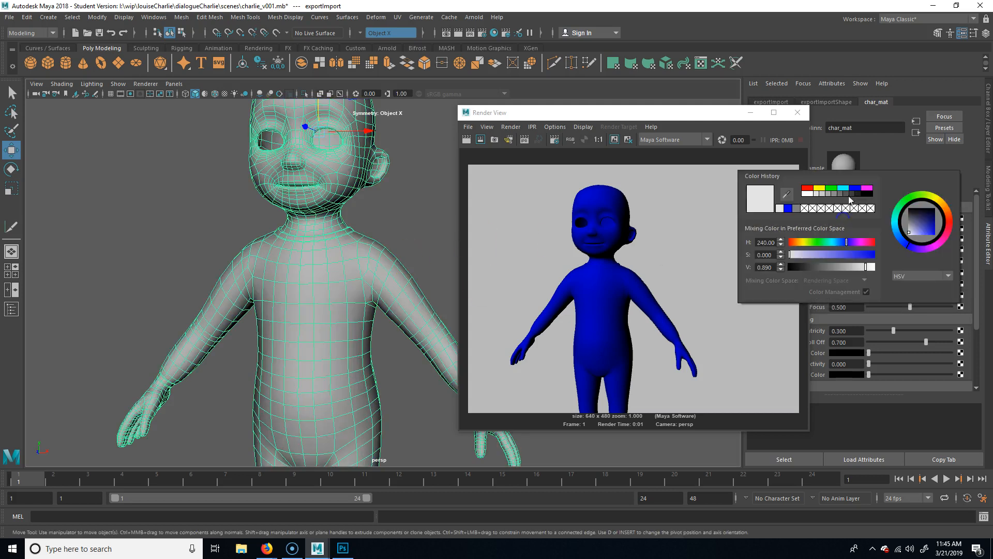
{"action": "left_click", "coordinate": [831, 187]}
{"action": "left_click", "coordinate": [381, 195]}
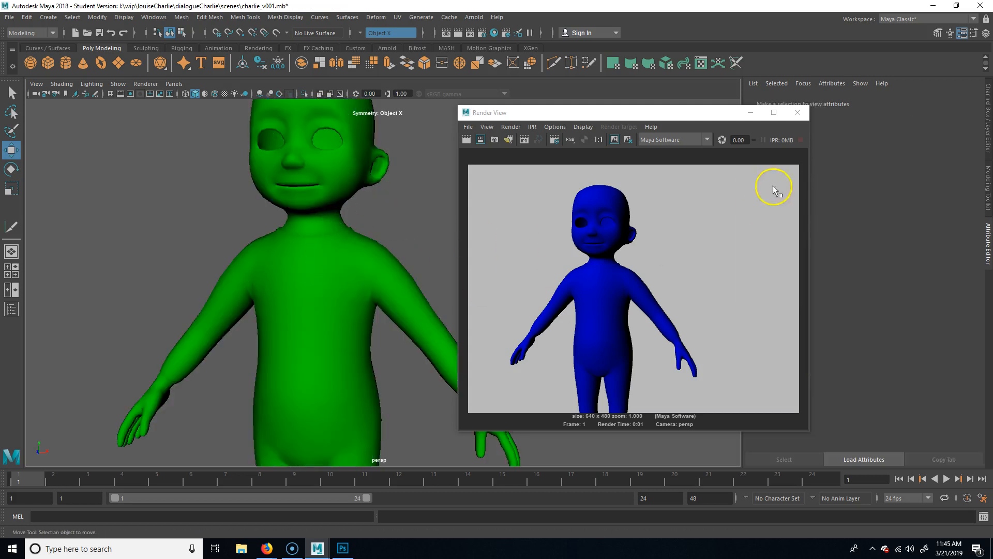
{"action": "left_click", "coordinate": [321, 271]}
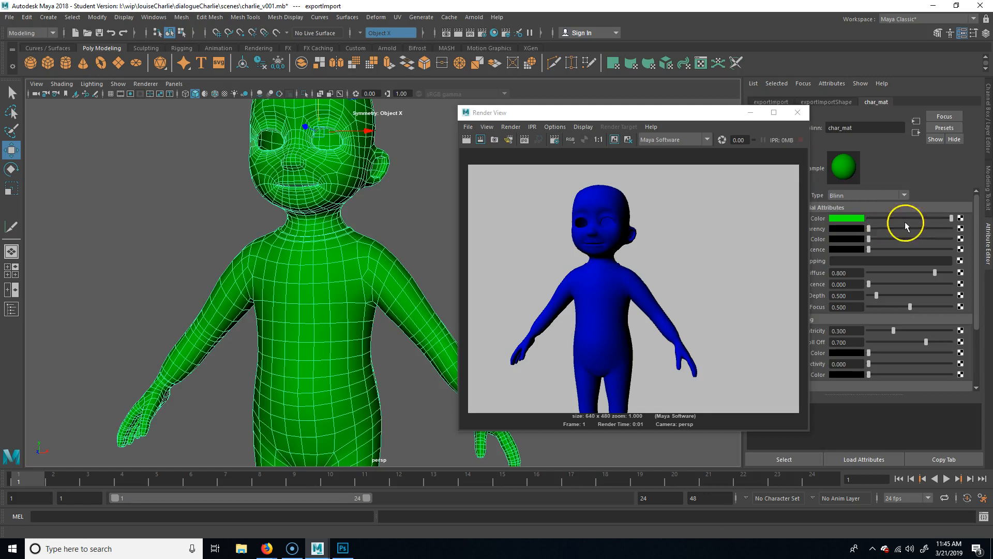
{"action": "left_click", "coordinate": [797, 113]}
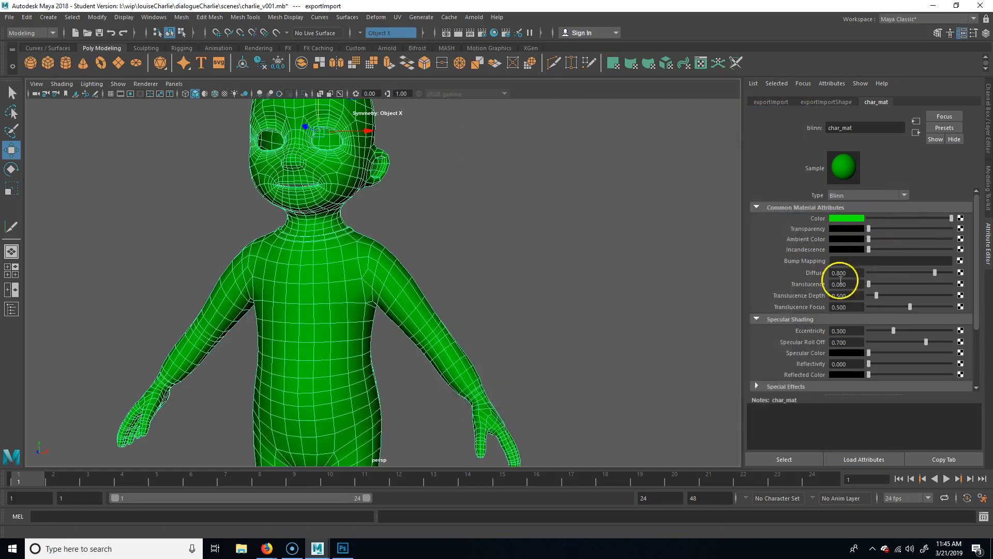
Step: Connect a File texture to the Color of char_mat and load charTexture_color.png from the dialogueCharlie\sourceimages folder
{"action": "left_click", "coordinate": [960, 220]}
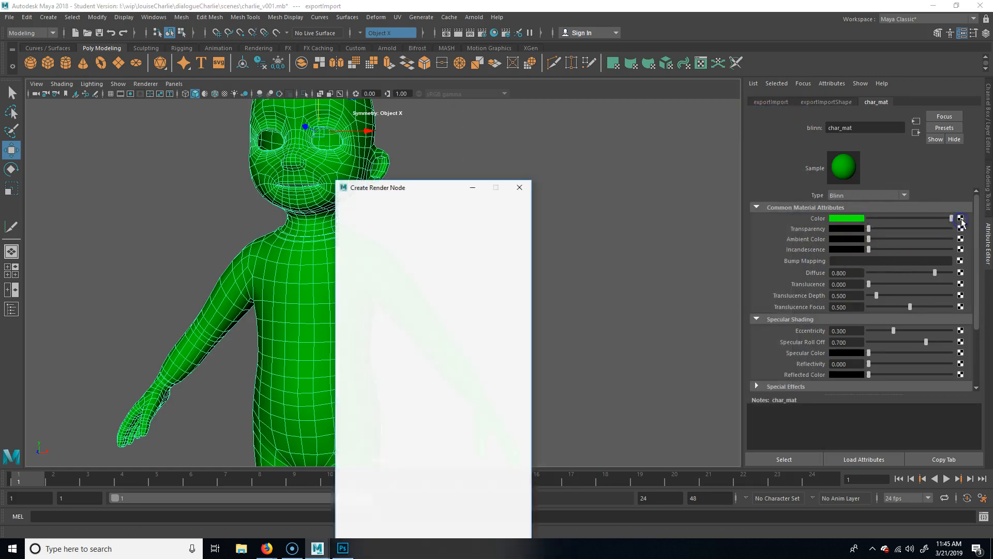
{"action": "left_click", "coordinate": [423, 273]}
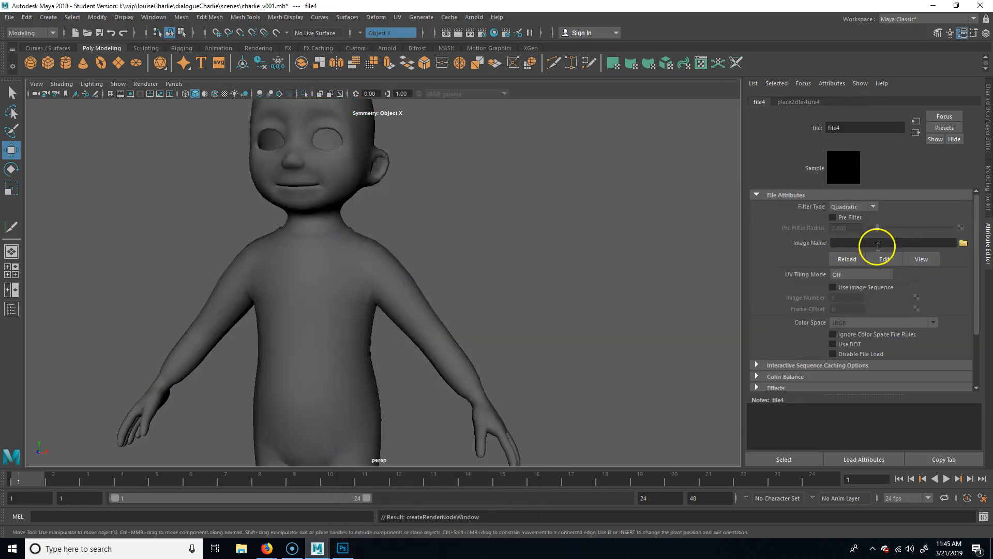
{"action": "left_click", "coordinate": [964, 243]}
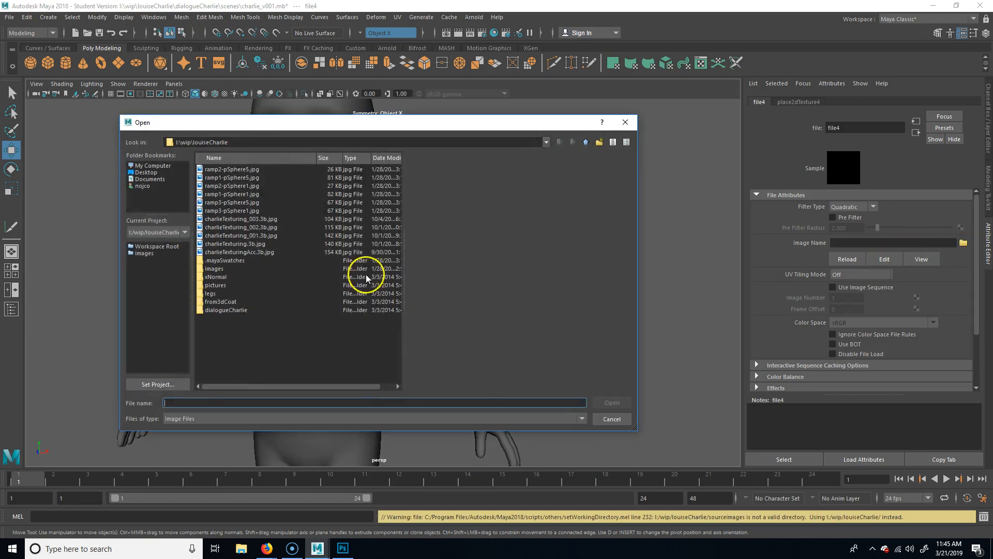
{"action": "double_click", "coordinate": [221, 313]}
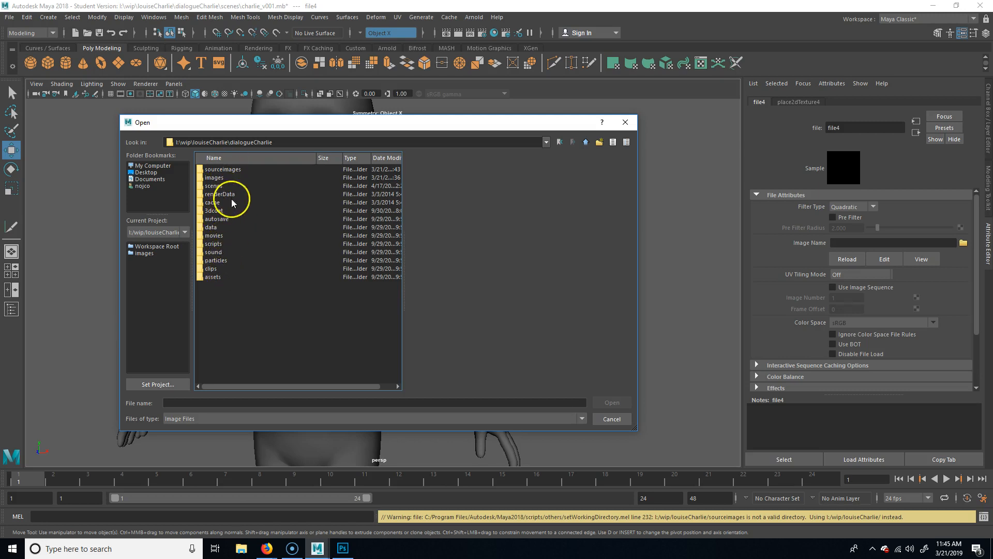
{"action": "double_click", "coordinate": [237, 171]}
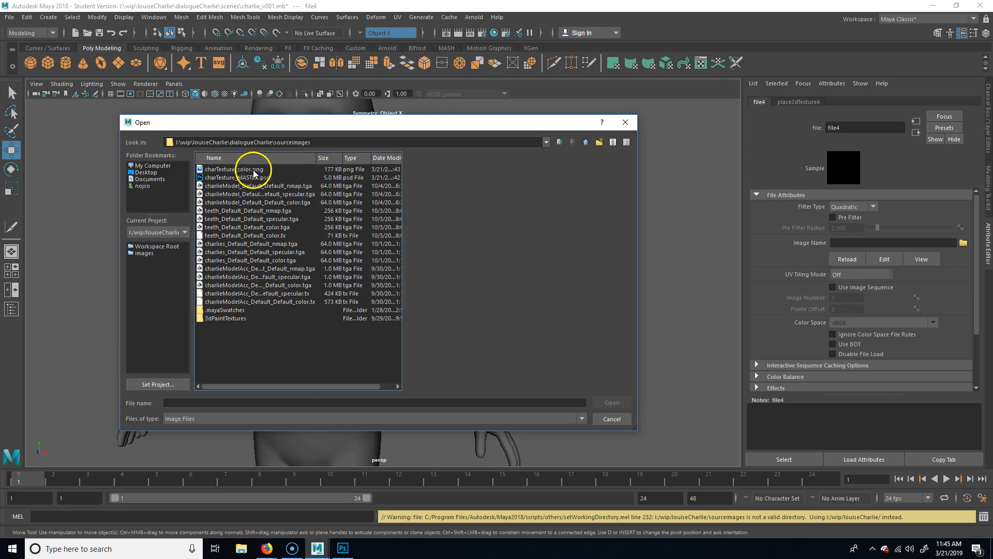
{"action": "left_click", "coordinate": [239, 171]}
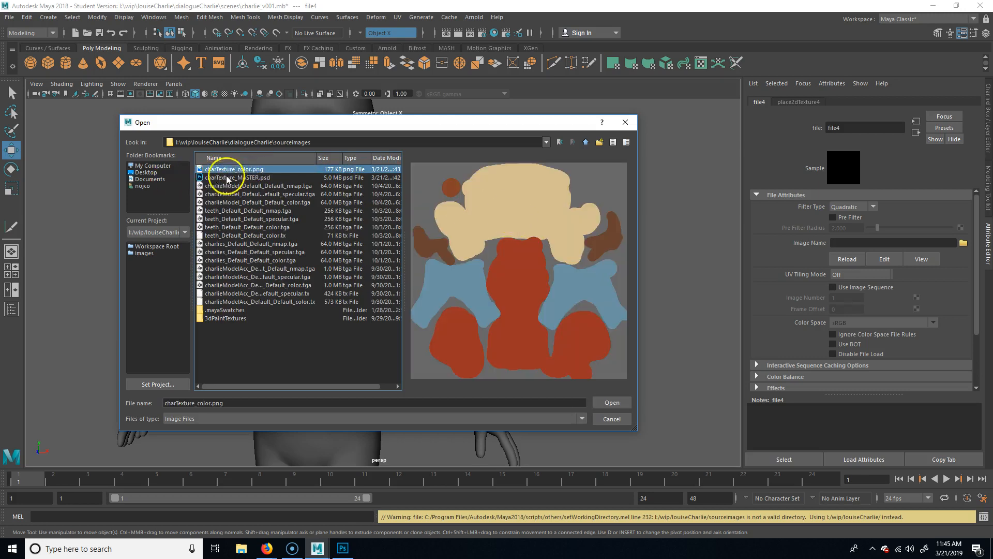
{"action": "left_click", "coordinate": [612, 402]}
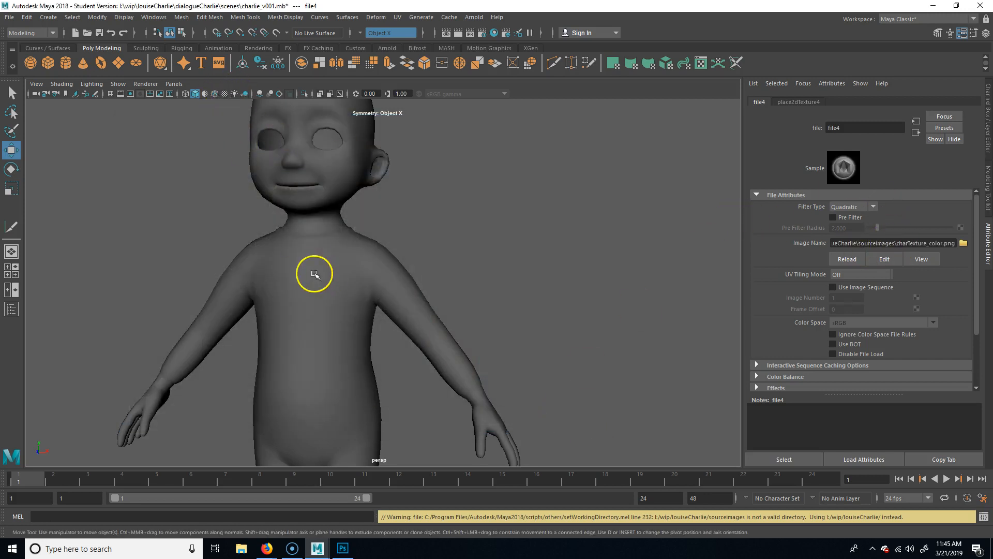
Step: Turn on textured display in the viewport to check the color map on the whole character
{"action": "left_click", "coordinate": [224, 94]}
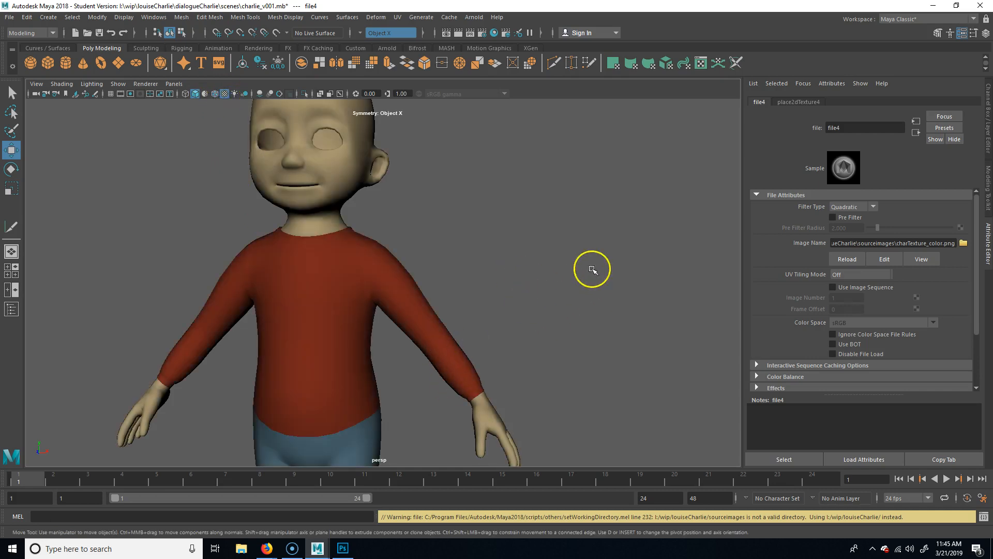
{"action": "scroll", "coordinate": [433, 280], "scroll_direction": "down", "scroll_amount": 4}
{"action": "left_click_drag", "start_coordinate": [433, 280], "coordinate": [476, 316], "text": "alt"}
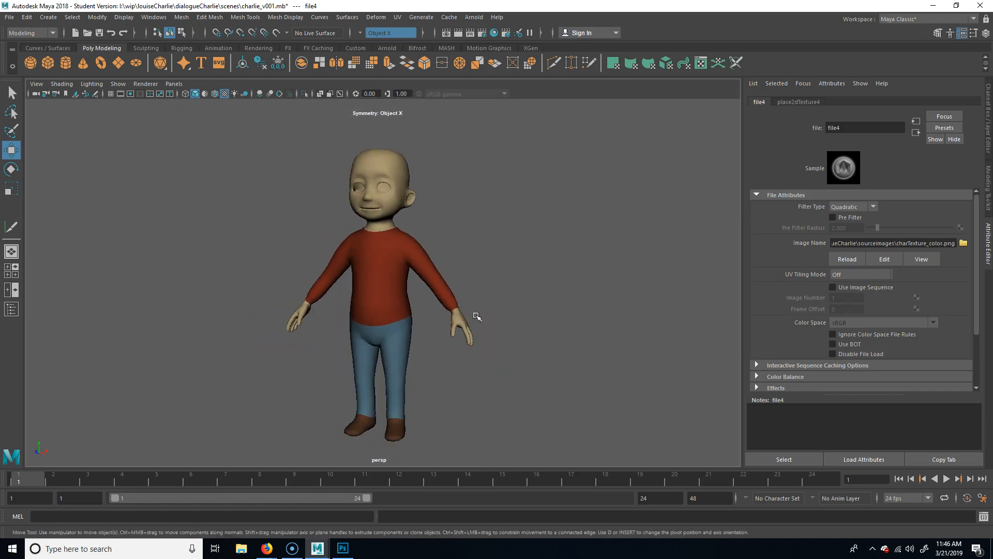
Step: Reload the charTexture_color.png file texture connected to the Color of char_mat, and deselect the model
{"action": "left_click", "coordinate": [596, 230]}
{"action": "left_click", "coordinate": [410, 255]}
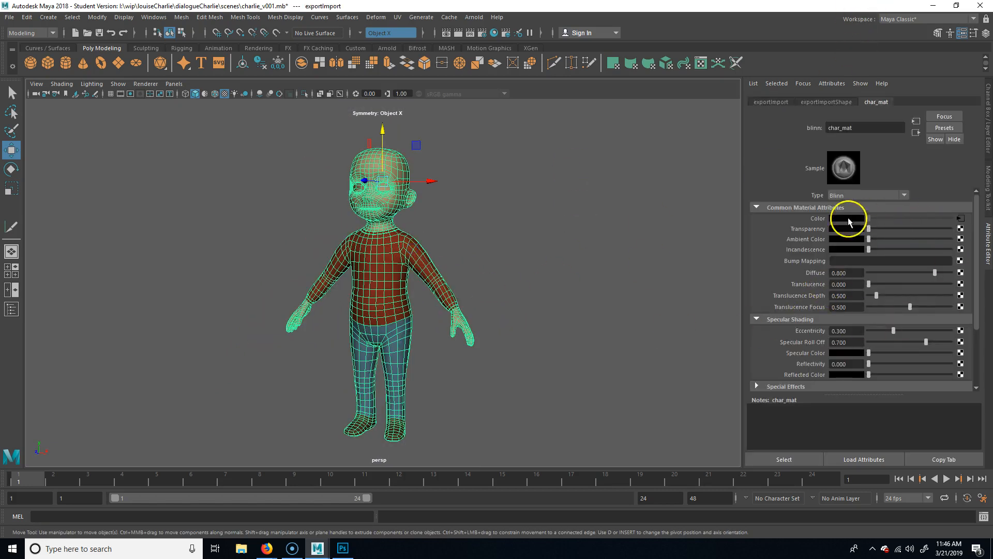
{"action": "left_click", "coordinate": [961, 218]}
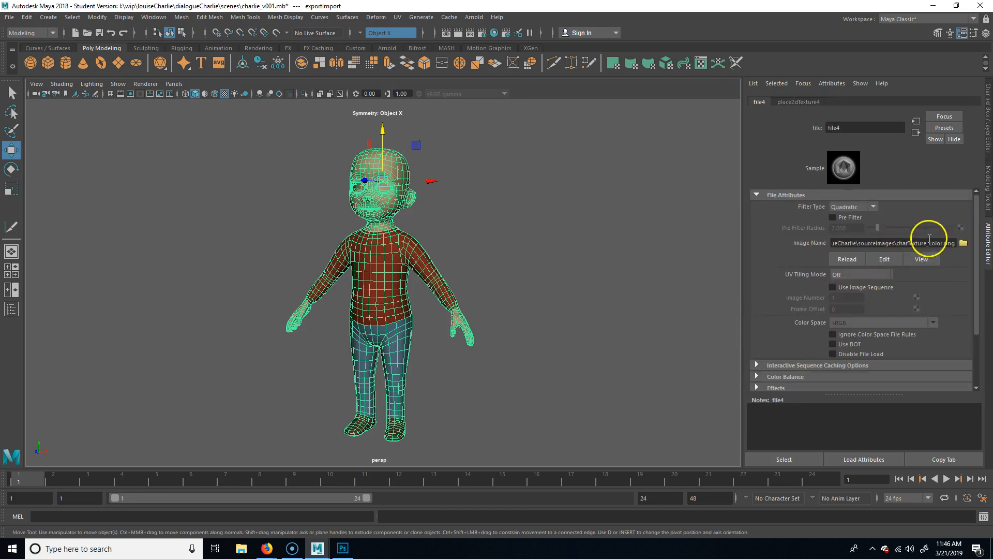
{"action": "left_click", "coordinate": [848, 259]}
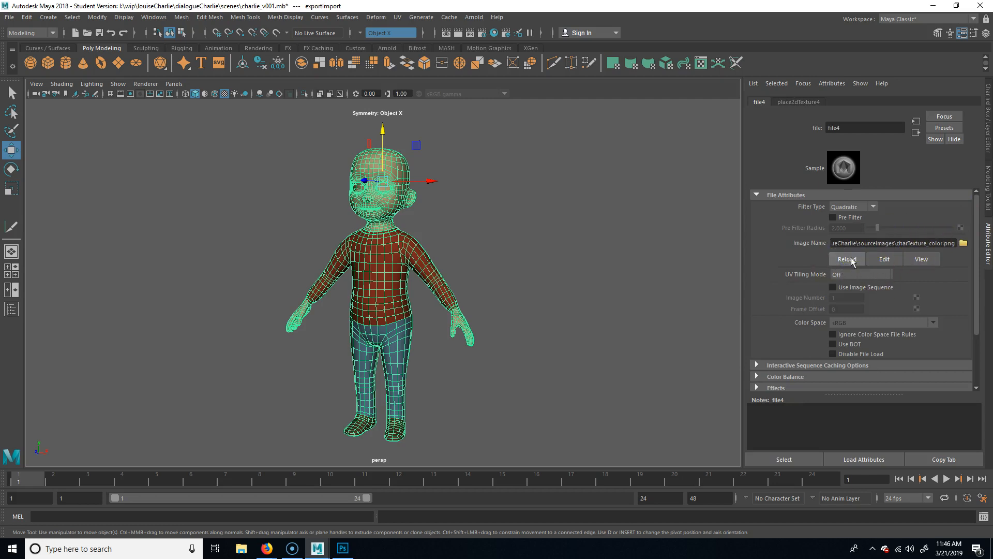
{"action": "left_click", "coordinate": [466, 240]}
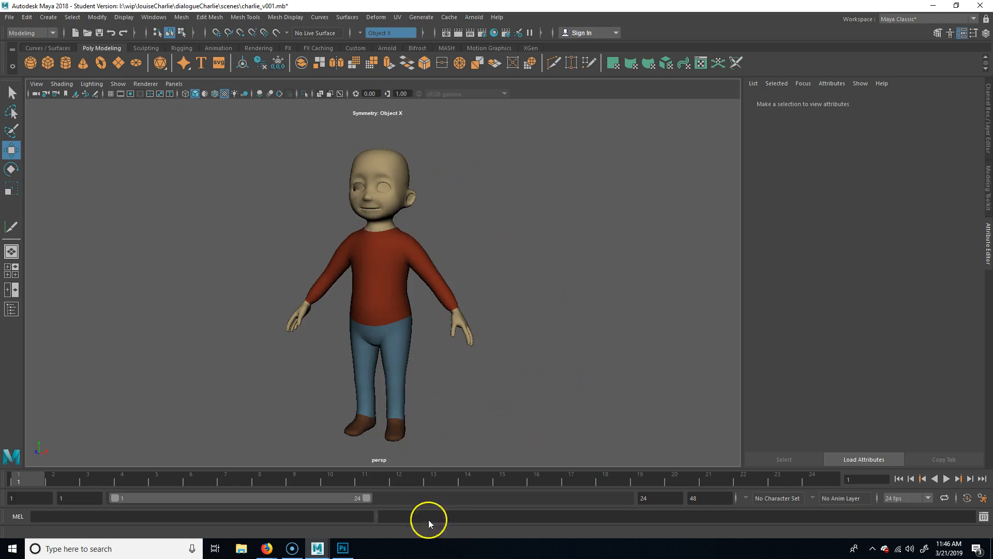
Step: Switch to Photoshop, show the uvSnapshot layer, repaint both shoes very dark brown on the primary layer, and save the master PSD
{"action": "left_click", "coordinate": [350, 553]}
{"action": "mouse_move", "coordinate": [653, 215]}
{"action": "left_mouse_down"}
{"action": "mouse_move", "coordinate": [667, 175]}
{"action": "mouse_move", "coordinate": [653, 229]}
{"action": "mouse_move", "coordinate": [659, 264]}
{"action": "left_mouse_up"}
{"action": "left_click", "coordinate": [866, 446]}
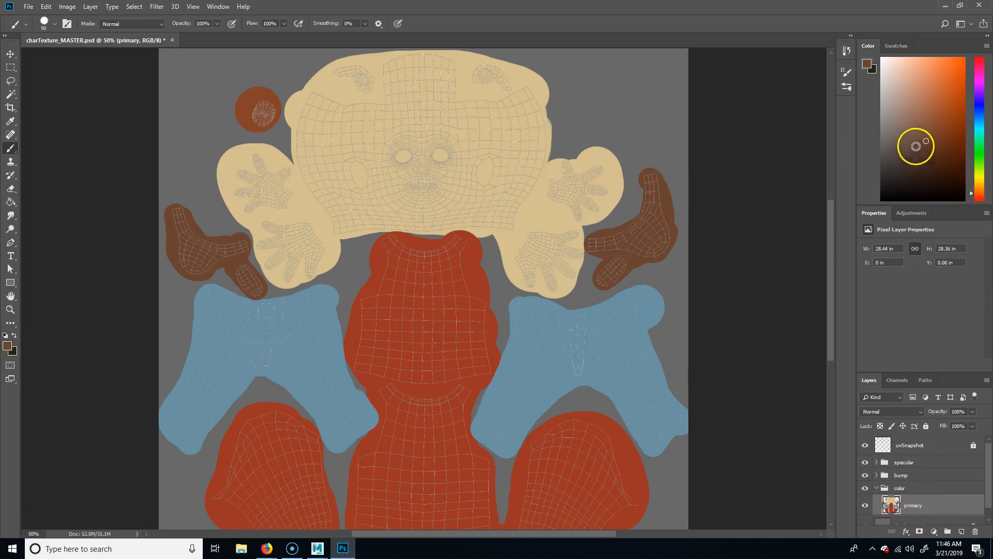
{"action": "mouse_move", "coordinate": [647, 175]}
{"action": "left_mouse_down"}
{"action": "mouse_move", "coordinate": [659, 224]}
{"action": "mouse_move", "coordinate": [660, 186]}
{"action": "left_mouse_up"}
{"action": "mouse_move", "coordinate": [651, 248]}
{"action": "left_mouse_down"}
{"action": "mouse_move", "coordinate": [618, 271]}
{"action": "mouse_move", "coordinate": [641, 240]}
{"action": "mouse_move", "coordinate": [623, 244]}
{"action": "left_mouse_up"}
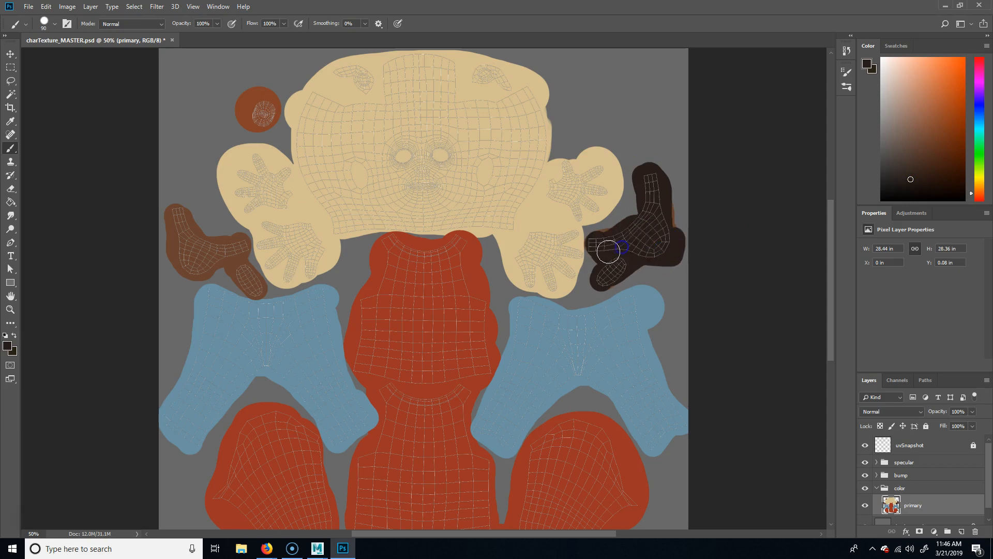
{"action": "mouse_move", "coordinate": [235, 257]}
{"action": "left_mouse_down"}
{"action": "mouse_move", "coordinate": [240, 240]}
{"action": "mouse_move", "coordinate": [191, 264]}
{"action": "mouse_move", "coordinate": [182, 223]}
{"action": "left_mouse_up"}
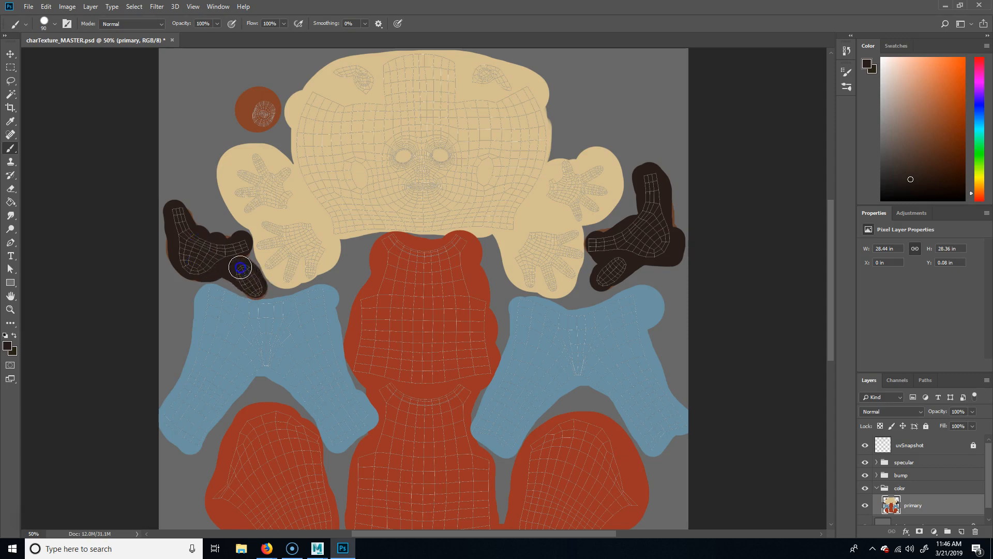
{"action": "key", "text": "ctrl+s"}
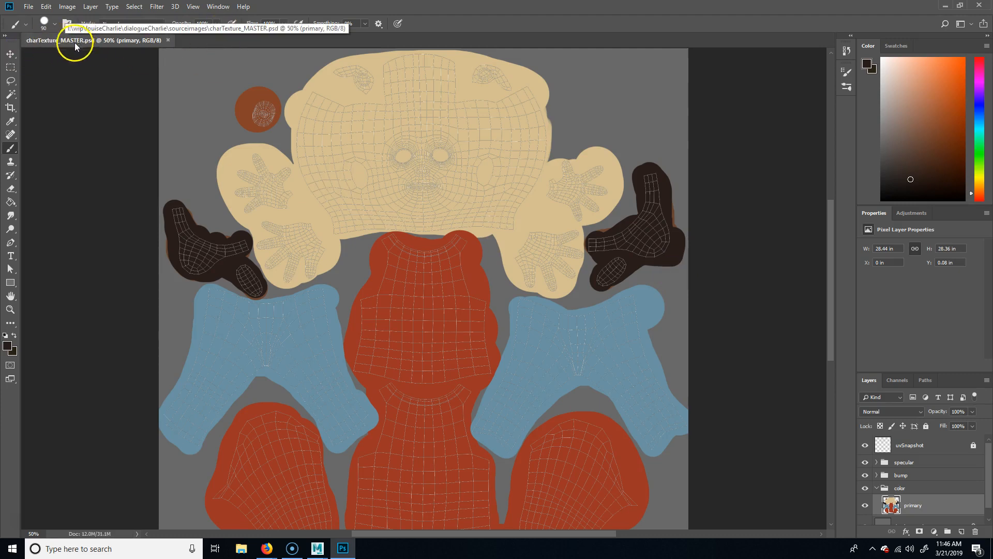
Step: Hide the uvSnapshot layer and save a PNG copy over charTexture_color.png in sourceimages with the large file size option
{"action": "left_click", "coordinate": [865, 445]}
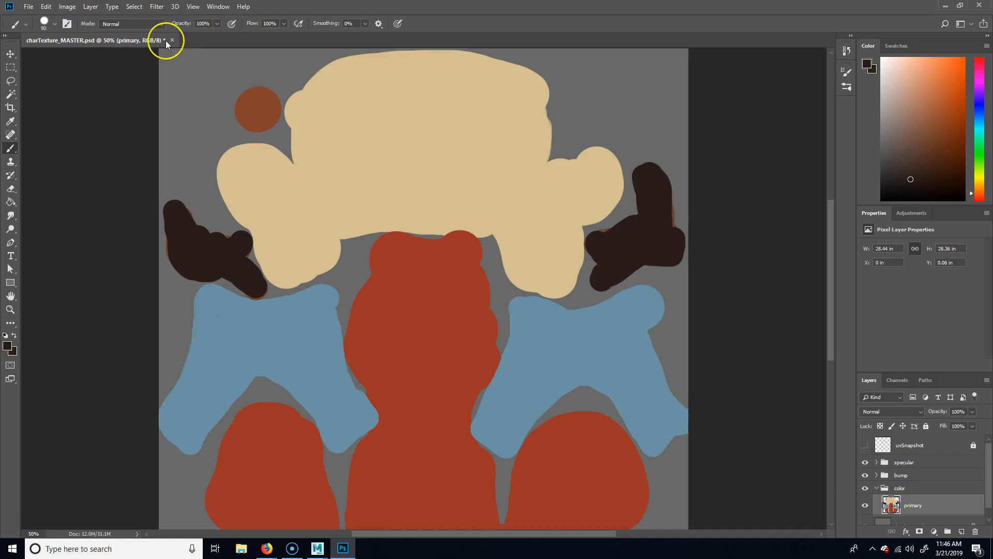
{"action": "key", "text": "ctrl+shift+s"}
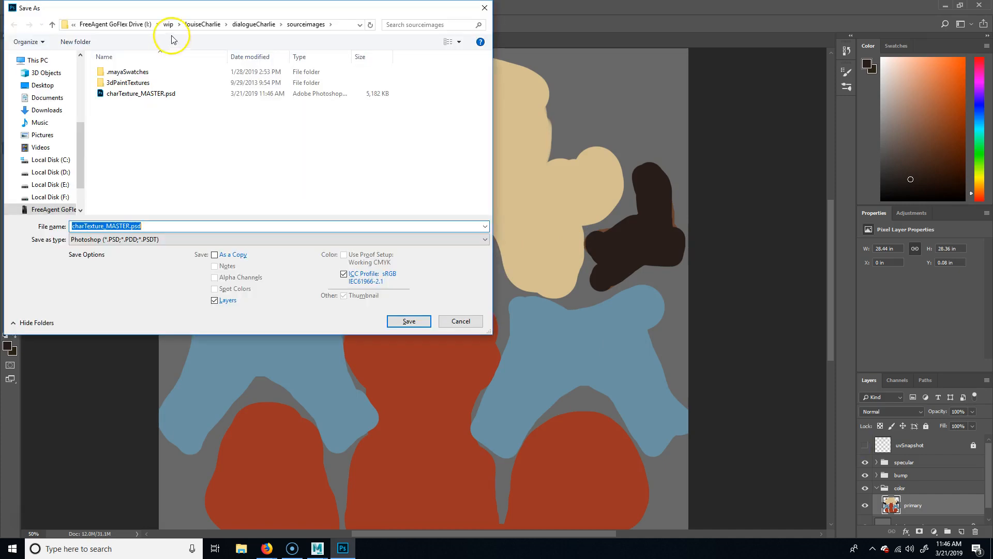
{"action": "left_click", "coordinate": [132, 239]}
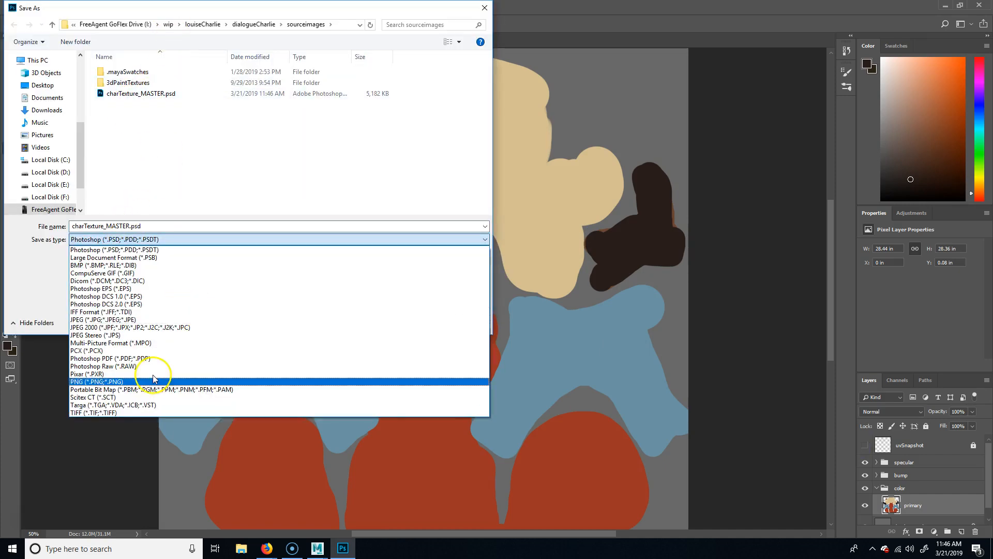
{"action": "left_click", "coordinate": [117, 382]}
{"action": "left_click", "coordinate": [141, 94]}
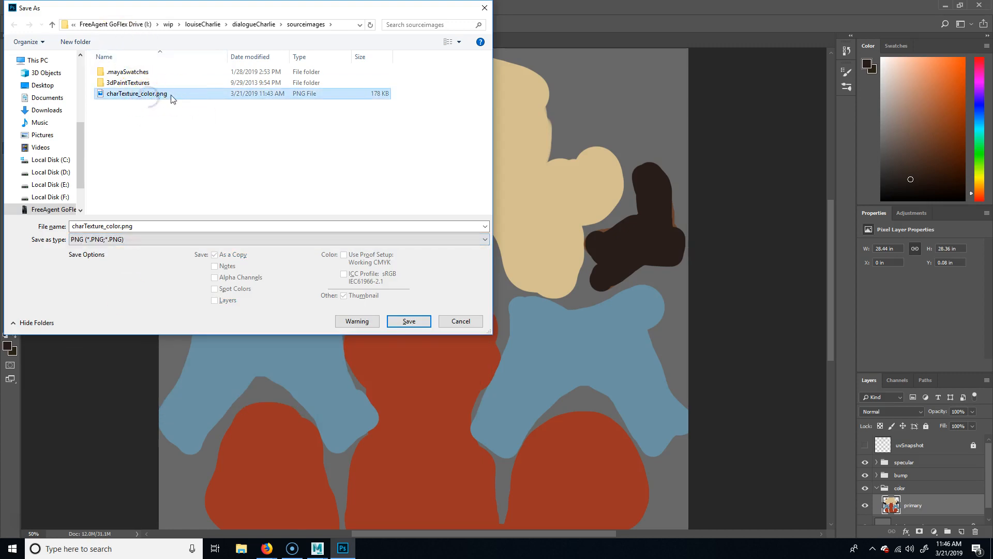
{"action": "left_click", "coordinate": [155, 96]}
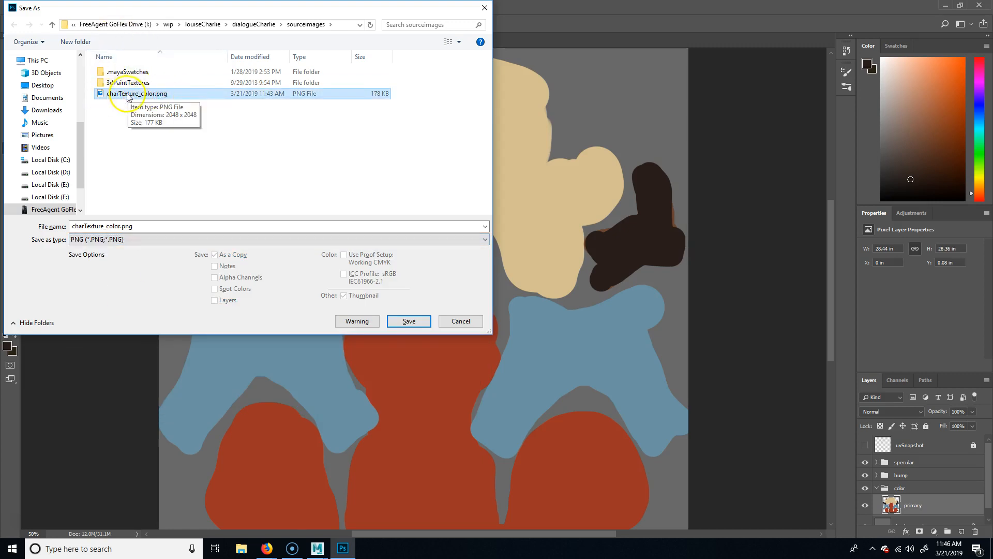
{"action": "left_click", "coordinate": [409, 323]}
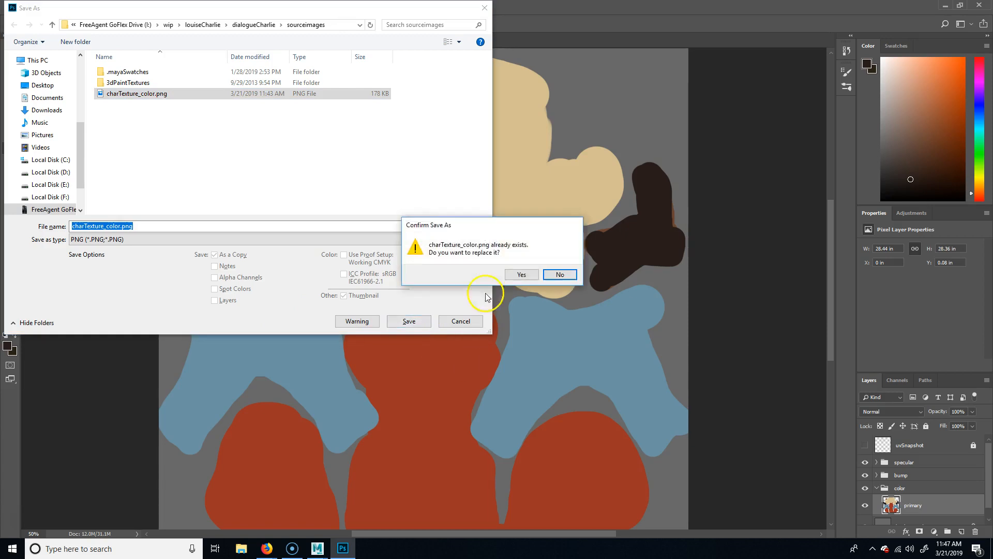
{"action": "left_click", "coordinate": [521, 274]}
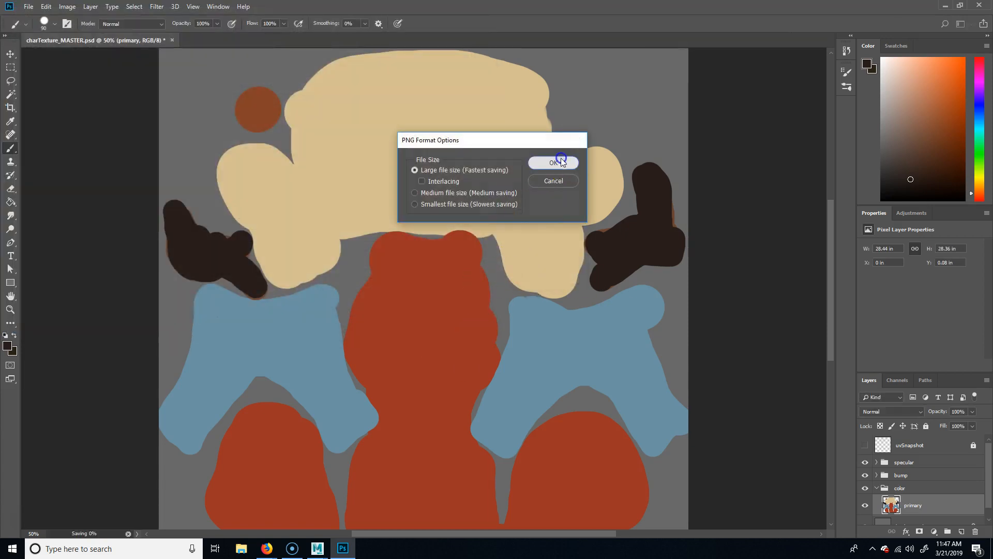
{"action": "left_click", "coordinate": [559, 158]}
Step: Switch to Maya and select the character model to show its char_mat attributes
{"action": "mouse_move", "coordinate": [317, 548]}
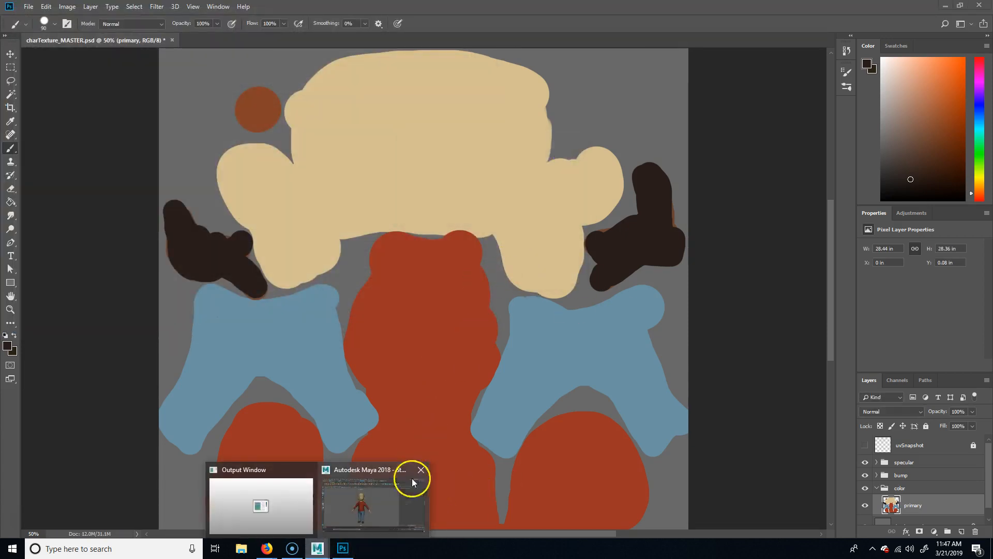
{"action": "left_click", "coordinate": [410, 481]}
{"action": "left_click_drag", "start_coordinate": [467, 393], "coordinate": [386, 387], "text": "alt"}
{"action": "middle_click_drag", "start_coordinate": [481, 382], "coordinate": [474, 331], "text": "alt"}
{"action": "right_click_drag", "start_coordinate": [414, 358], "coordinate": [486, 354], "text": "alt"}
{"action": "middle_click_drag", "start_coordinate": [463, 353], "coordinate": [470, 363], "text": "alt"}
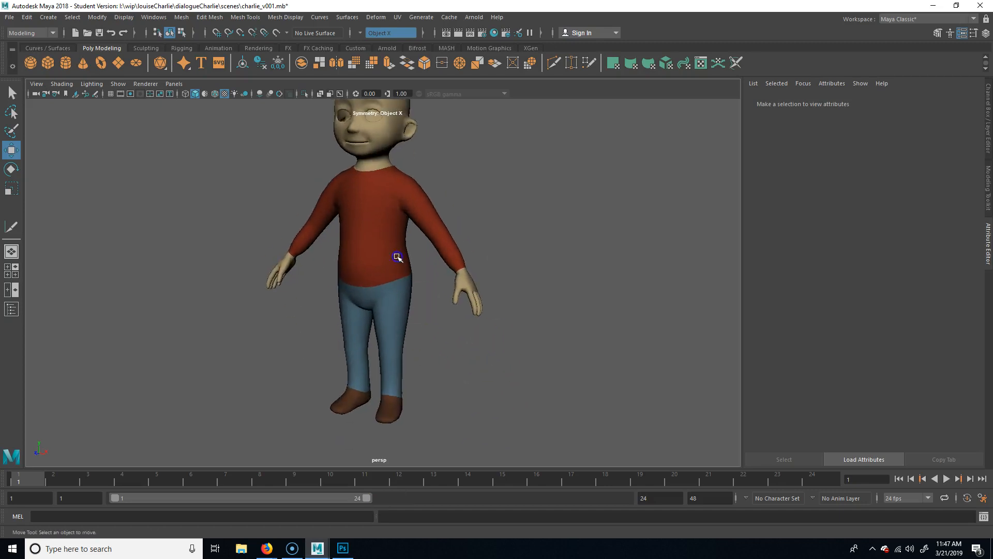
{"action": "left_click", "coordinate": [397, 258]}
{"action": "right_click_drag", "start_coordinate": [486, 409], "coordinate": [510, 350], "text": "alt"}
{"action": "left_click", "coordinate": [399, 414]}
{"action": "left_click", "coordinate": [381, 280]}
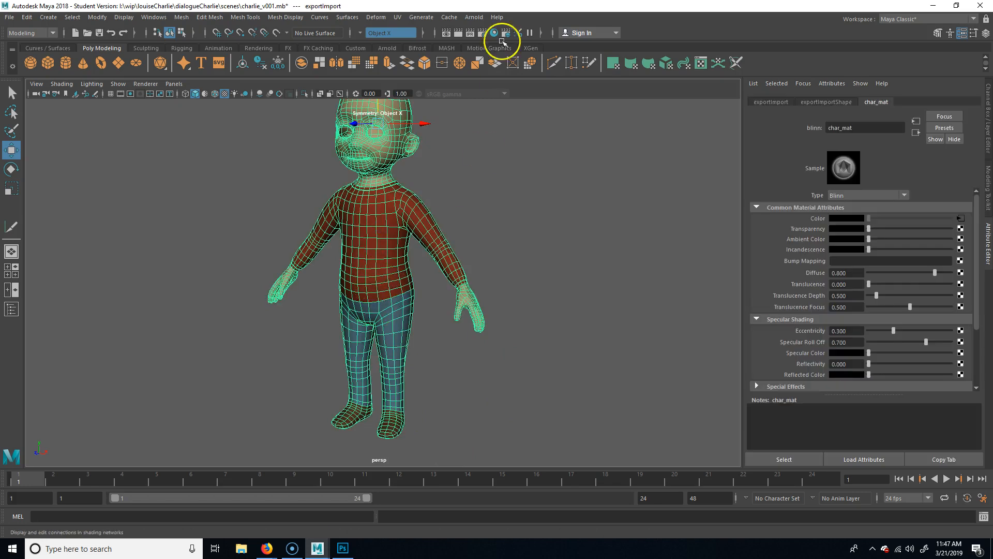
Step: Examine charTexture_color.png behind the character's UV shells in the UV Editor, and close the editor
{"action": "left_click", "coordinate": [399, 17]}
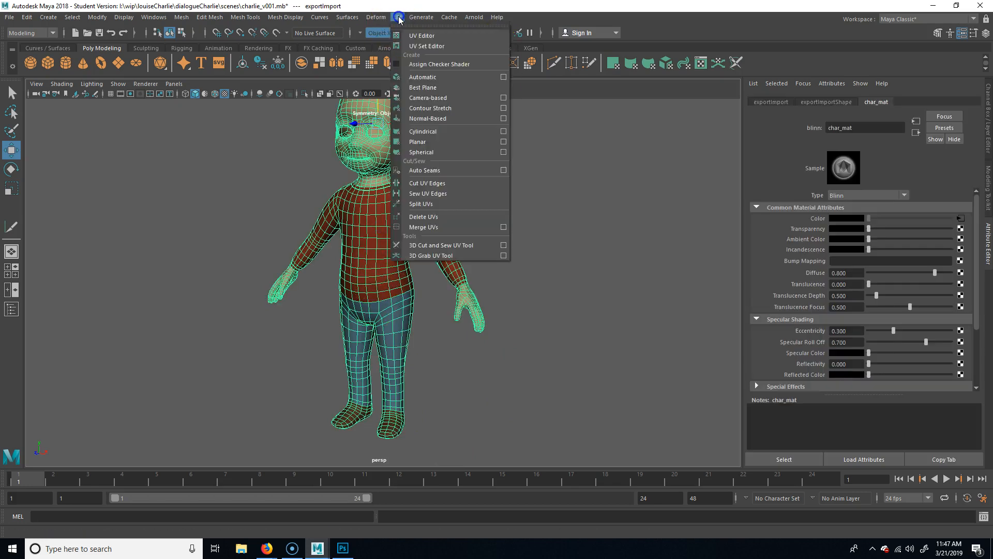
{"action": "left_click", "coordinate": [417, 34]}
{"action": "left_click_drag", "start_coordinate": [463, 54], "coordinate": [733, 43]}
{"action": "left_click_drag", "start_coordinate": [422, 438], "coordinate": [343, 440], "text": "alt"}
{"action": "left_click_drag", "start_coordinate": [789, 27], "coordinate": [421, 77]}
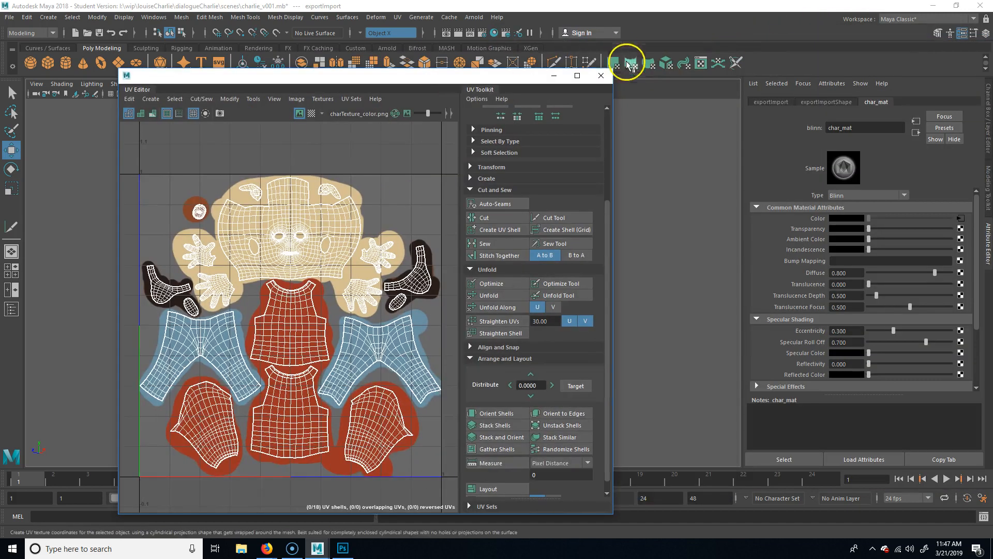
{"action": "left_click", "coordinate": [601, 76]}
Step: Reload the charTexture_color.png file texture on the Color of char_mat, deselect the model, and inspect the textured character
{"action": "right_click_drag", "start_coordinate": [381, 284], "coordinate": [699, 263], "text": "alt"}
{"action": "left_click", "coordinate": [961, 217]}
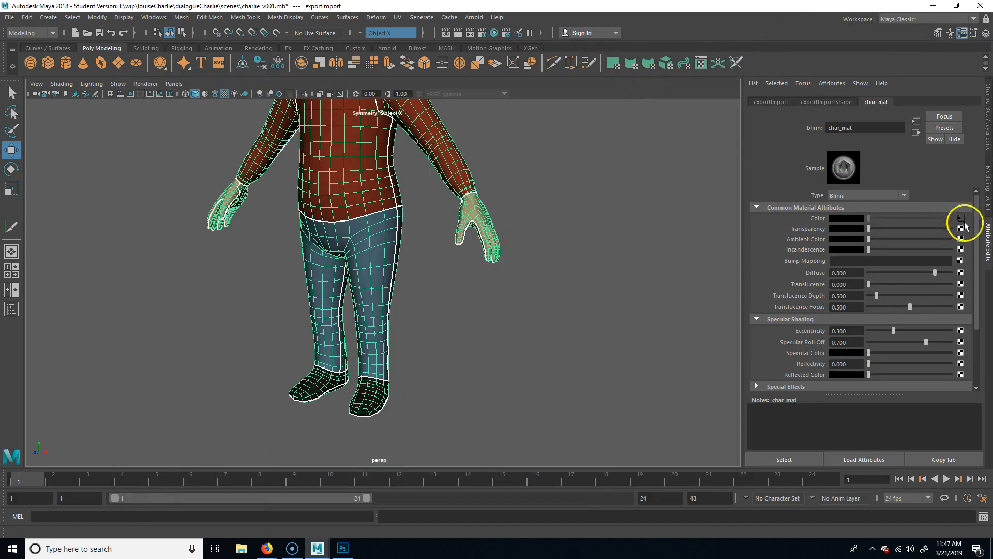
{"action": "left_click", "coordinate": [852, 259]}
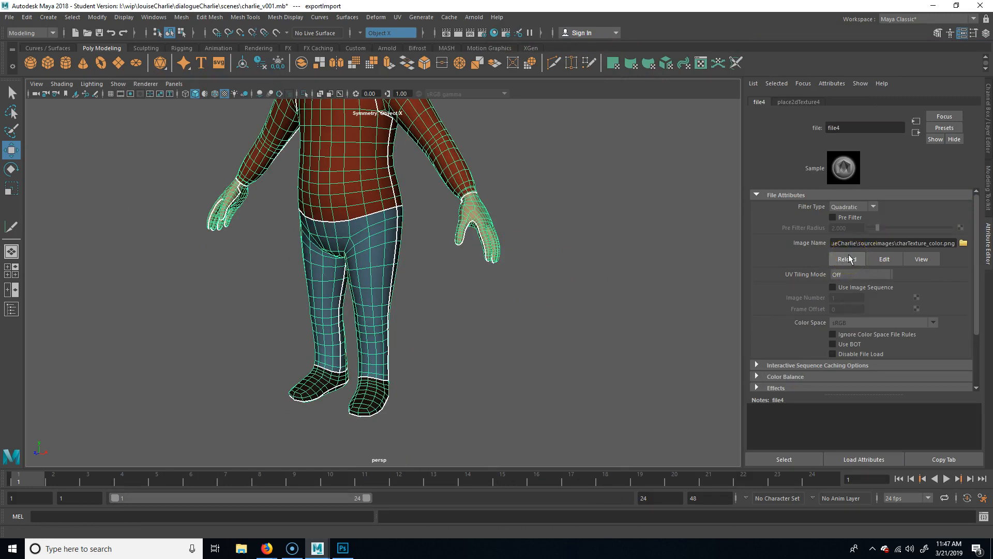
{"action": "left_click", "coordinate": [817, 202]}
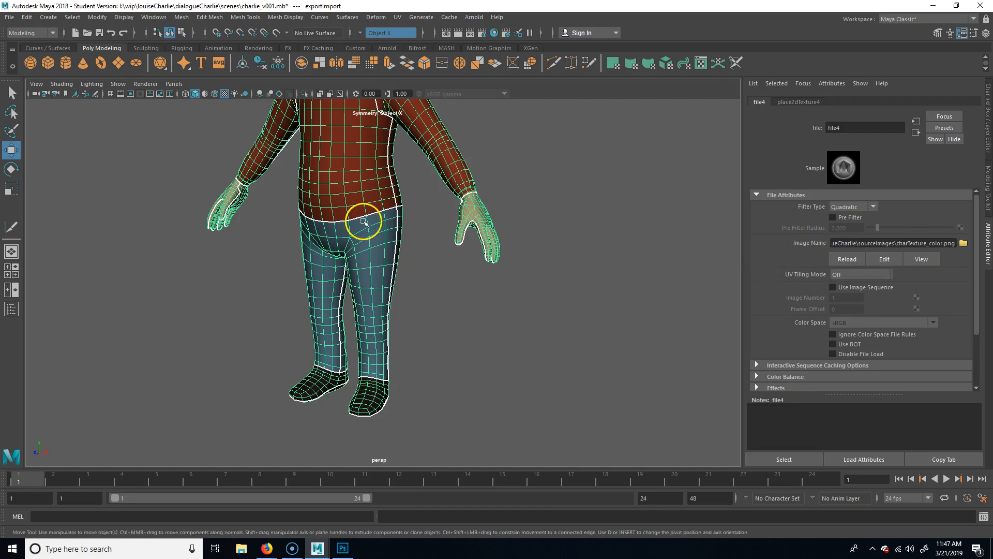
{"action": "left_click", "coordinate": [426, 317]}
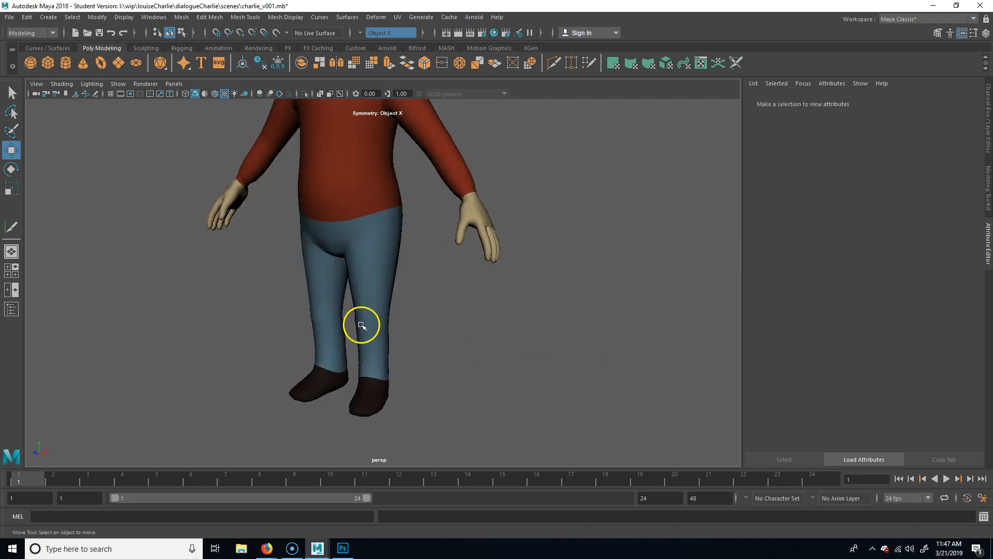
{"action": "right_click_drag", "start_coordinate": [515, 299], "coordinate": [571, 302], "text": "alt"}
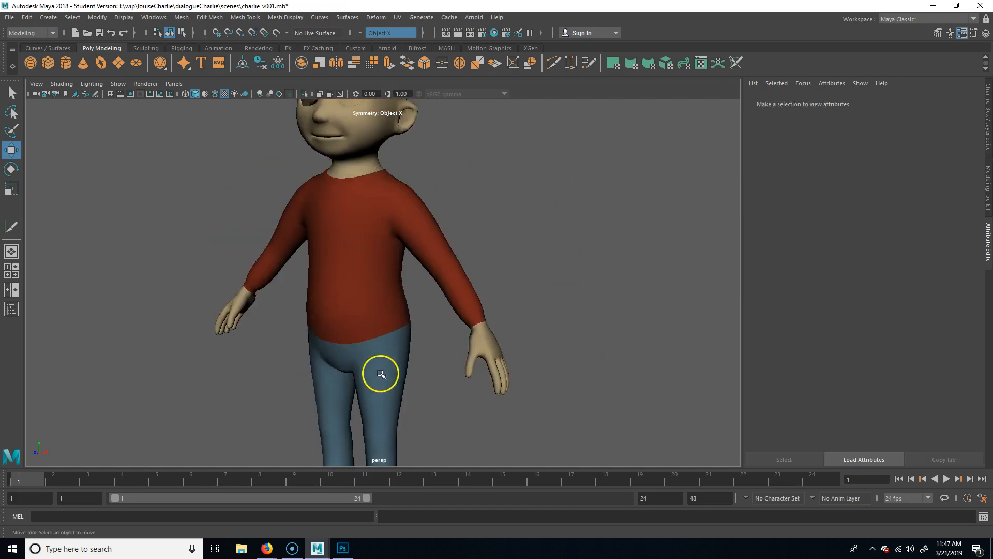
{"action": "middle_click_drag", "start_coordinate": [525, 448], "coordinate": [532, 408], "text": "alt"}
{"action": "right_click_drag", "start_coordinate": [505, 329], "coordinate": [417, 262], "text": "alt"}
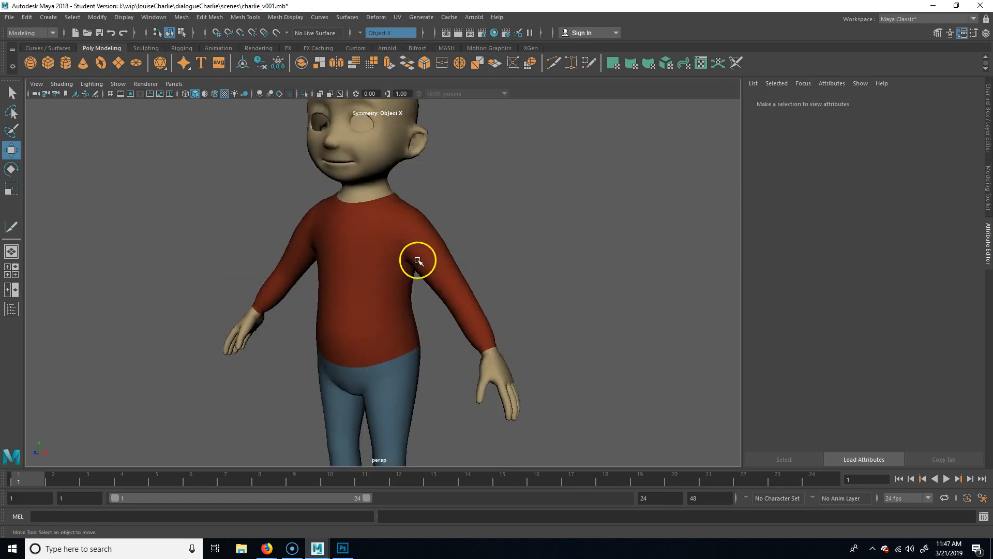
Step: Switch to Photoshop, show the uvSnapshot layer, and add a layer named secondary above primary in the color group
{"action": "left_click", "coordinate": [342, 548]}
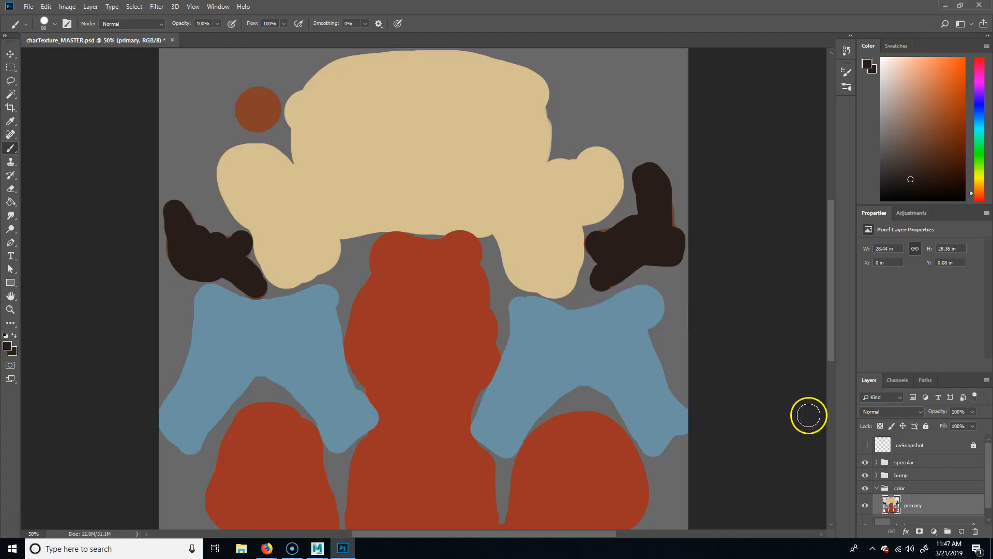
{"action": "left_click", "coordinate": [862, 445]}
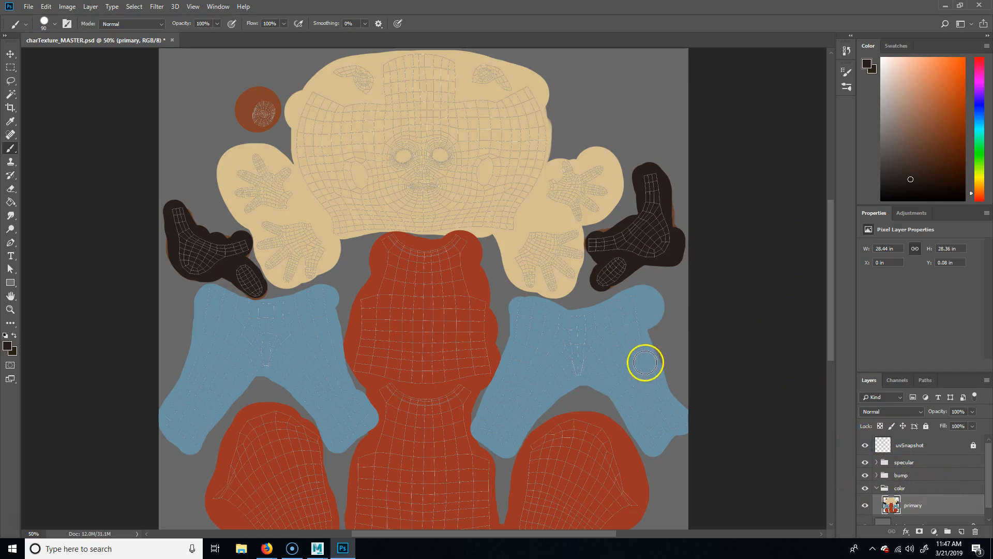
{"action": "scroll", "coordinate": [644, 363], "scroll_direction": "down", "scroll_amount": 2}
{"action": "scroll", "coordinate": [644, 364], "scroll_direction": "down", "scroll_amount": 2}
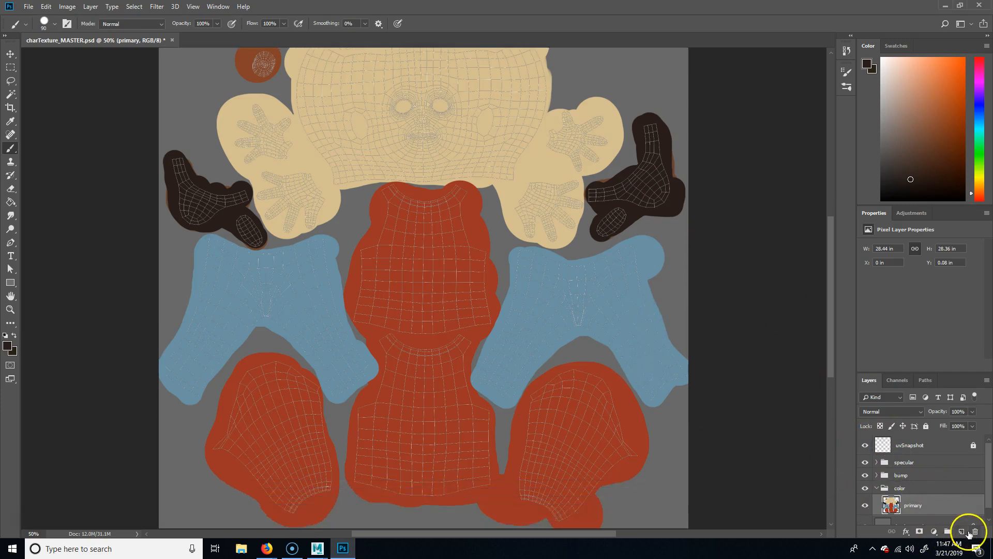
{"action": "left_click", "coordinate": [960, 532]}
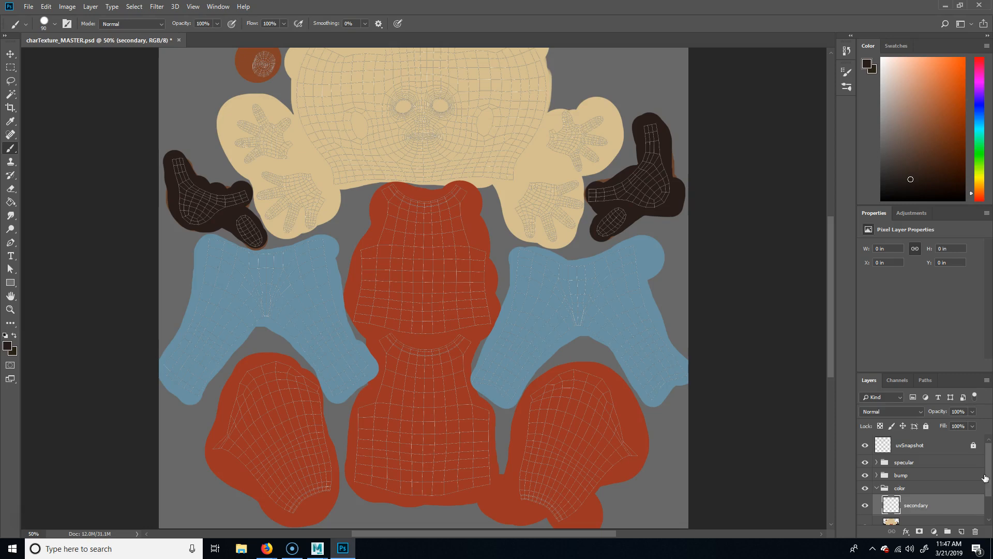
Step: Set the foreground color to pale cream and reduce the brush size to 30
{"action": "left_click", "coordinate": [914, 118]}
{"action": "left_click", "coordinate": [980, 181]}
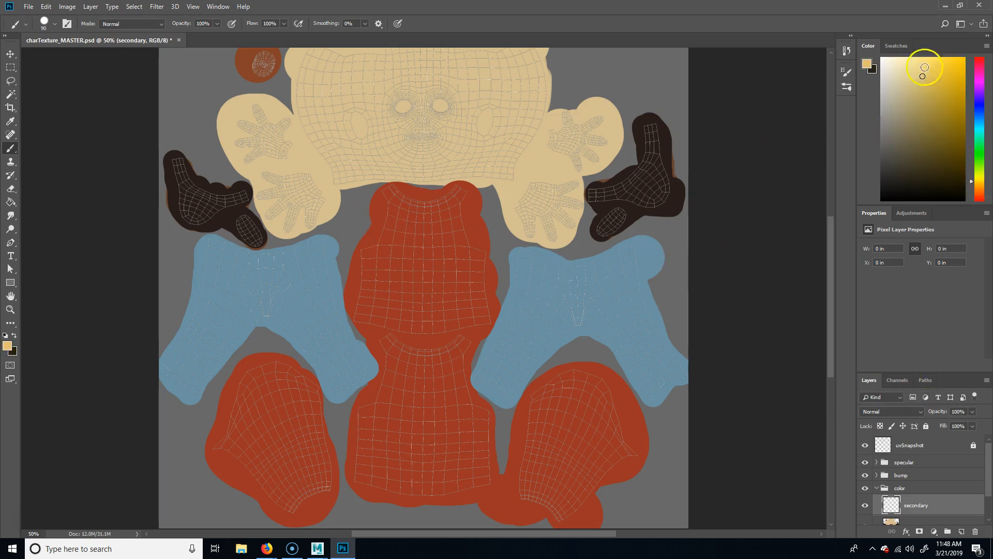
{"action": "key", "text": "bracketleft"}
{"action": "key", "text": "bracketleft"}
{"action": "key", "text": "bracketleft"}
{"action": "key", "text": "bracketleft"}
{"action": "key", "text": "bracketleft"}
{"action": "key", "text": "bracketleft"}
{"action": "key", "text": "bracketleft"}
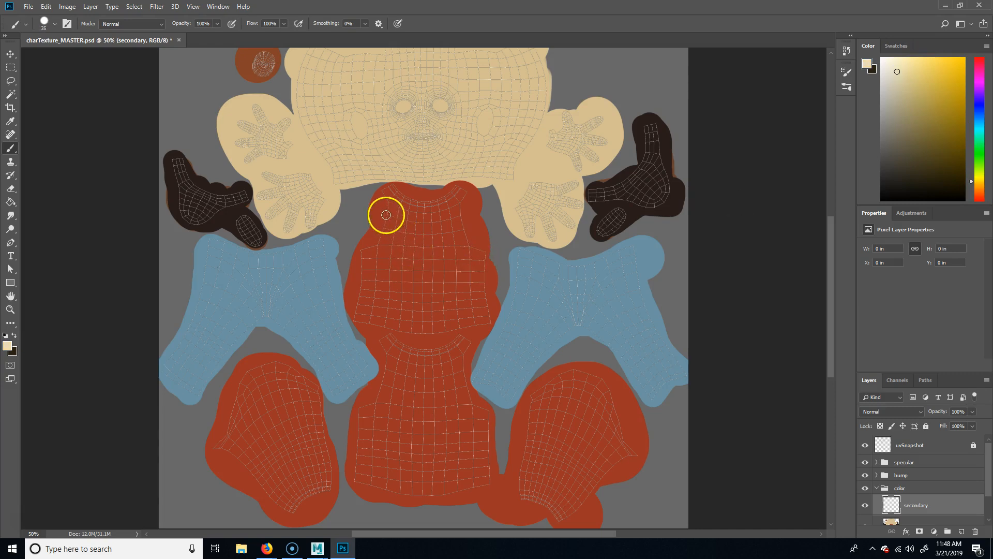
Step: Paint five straight horizontal cream stripes across the upper red shirt piece on the secondary layer, undoing misconnected strokes
{"action": "left_click", "coordinate": [366, 240], "text": "shift"}
{"action": "left_click", "coordinate": [437, 241], "text": "shift"}
{"action": "key", "text": "ctrl+z"}
{"action": "key", "text": "ctrl+z"}
{"action": "left_click_drag", "start_coordinate": [372, 237], "coordinate": [432, 242]}
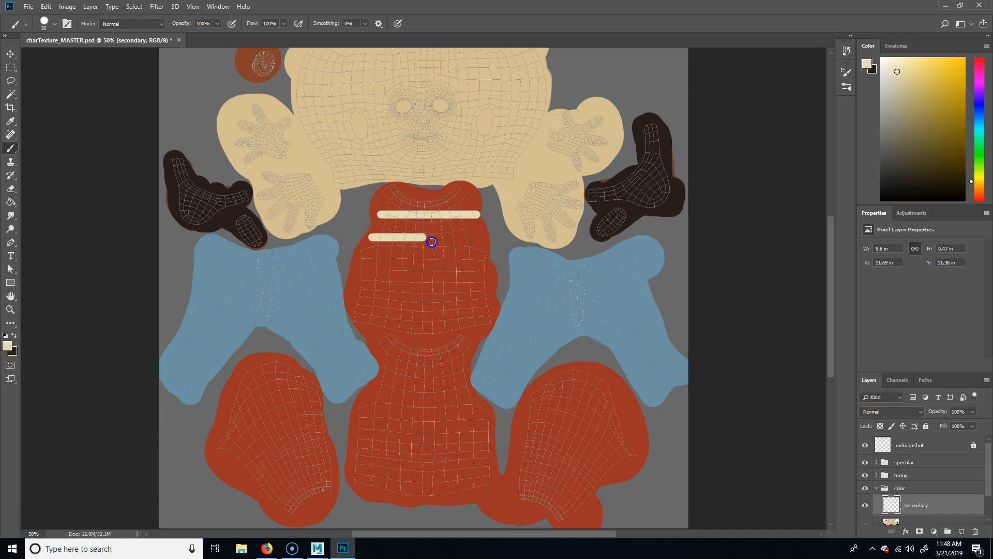
{"action": "left_click", "coordinate": [357, 266], "text": "shift"}
{"action": "left_click", "coordinate": [415, 267], "text": "shift"}
{"action": "key", "text": "ctrl+z"}
{"action": "key", "text": "ctrl+z"}
{"action": "left_click_drag", "start_coordinate": [348, 265], "coordinate": [462, 266]}
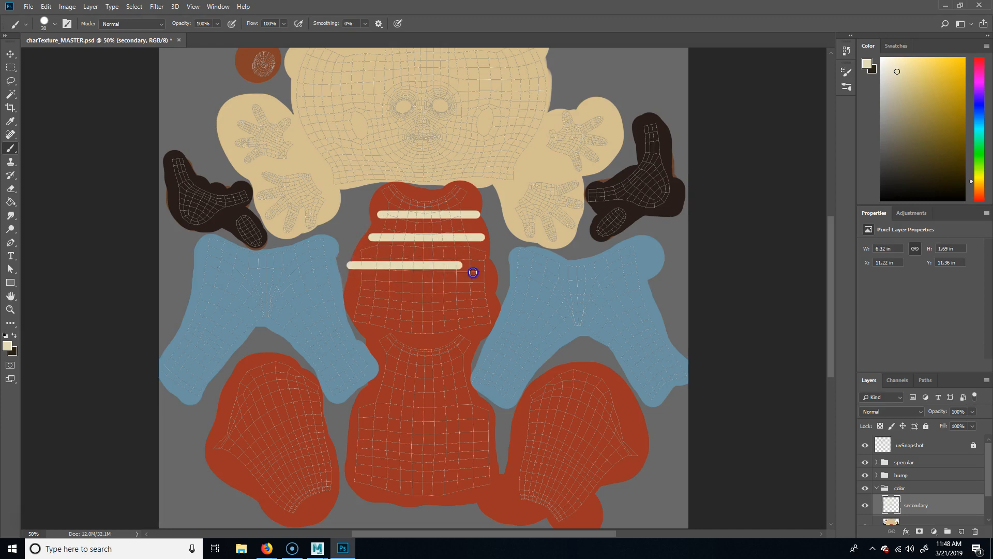
{"action": "left_click", "coordinate": [354, 292], "text": "shift"}
{"action": "left_click", "coordinate": [413, 295], "text": "shift"}
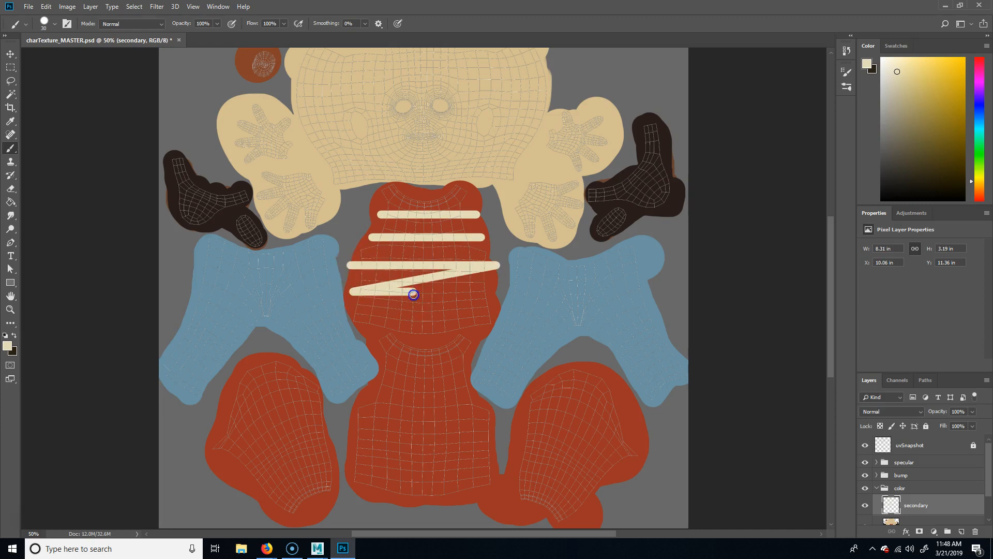
{"action": "key", "text": "ctrl+z"}
{"action": "key", "text": "ctrl+z"}
{"action": "left_click_drag", "start_coordinate": [351, 290], "coordinate": [480, 291]}
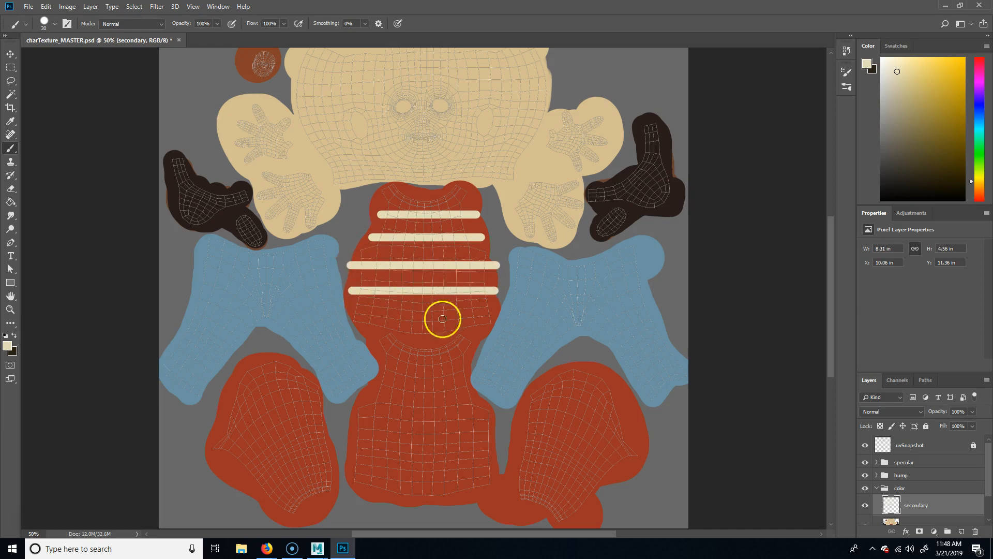
{"action": "left_click_drag", "start_coordinate": [354, 312], "coordinate": [494, 312]}
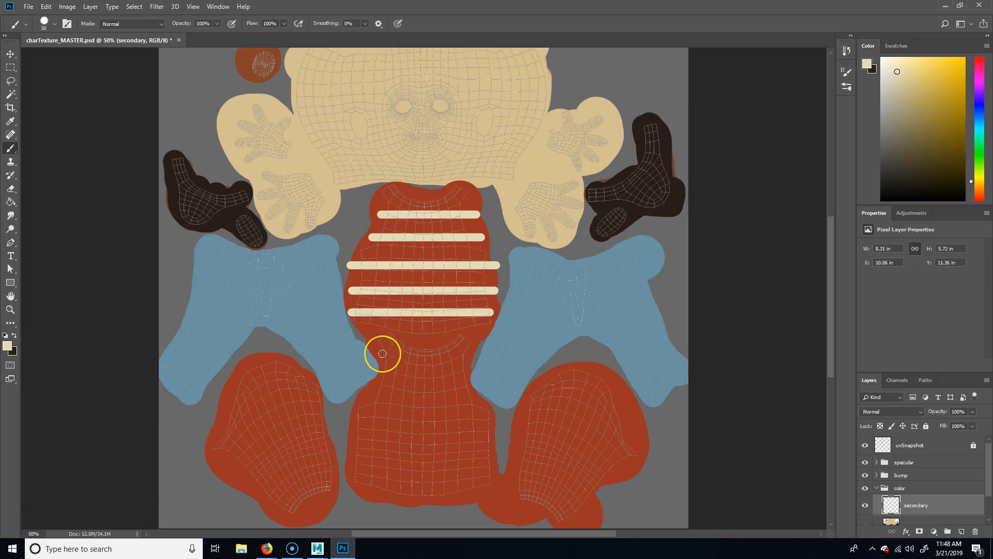
Step: Paint six straight horizontal cream stripes across the lower red shirt piece on the secondary layer, undoing the misconnected stroke
{"action": "left_click_drag", "start_coordinate": [382, 354], "coordinate": [469, 353]}
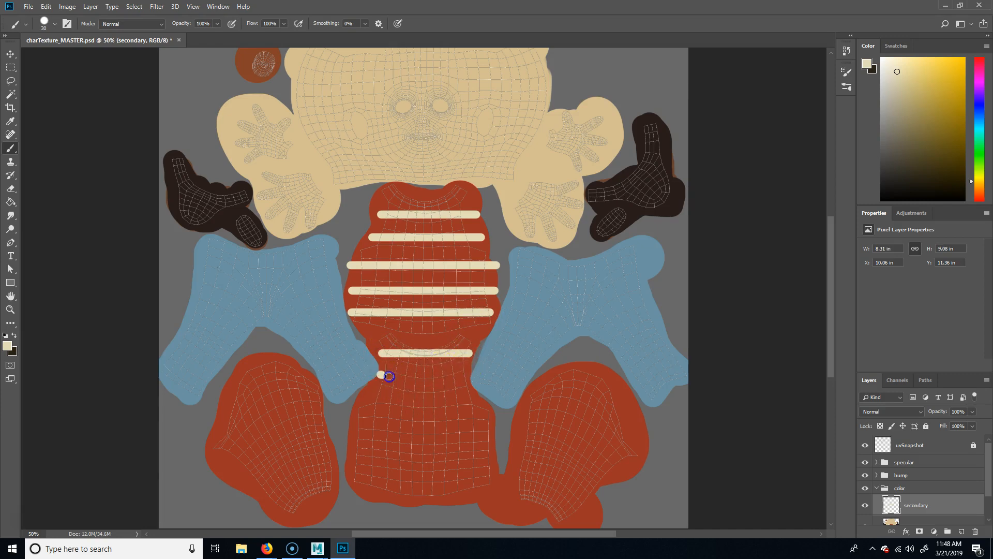
{"action": "mouse_move", "coordinate": [466, 376]}
{"action": "left_mouse_down"}
{"action": "mouse_move", "coordinate": [373, 395]}
{"action": "mouse_move", "coordinate": [458, 397]}
{"action": "left_mouse_up"}
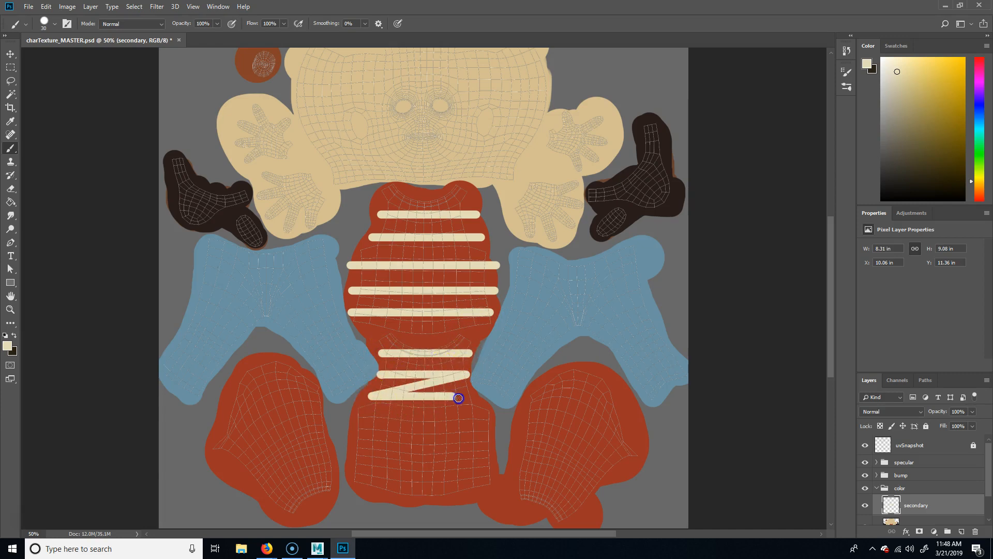
{"action": "key", "text": "ctrl+z"}
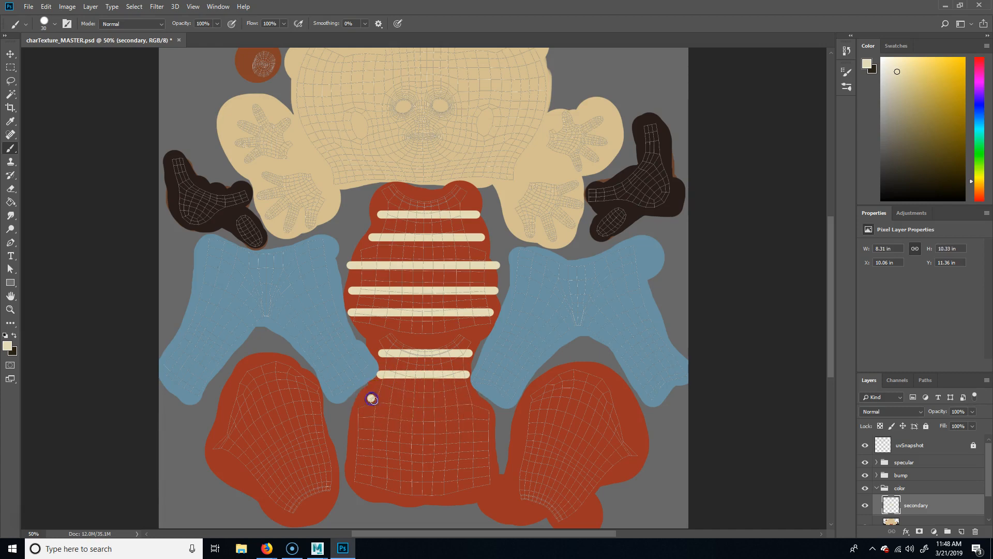
{"action": "left_click_drag", "start_coordinate": [398, 400], "coordinate": [471, 402]}
{"action": "left_click", "coordinate": [494, 424]}
{"action": "left_click", "coordinate": [350, 424], "text": "shift"}
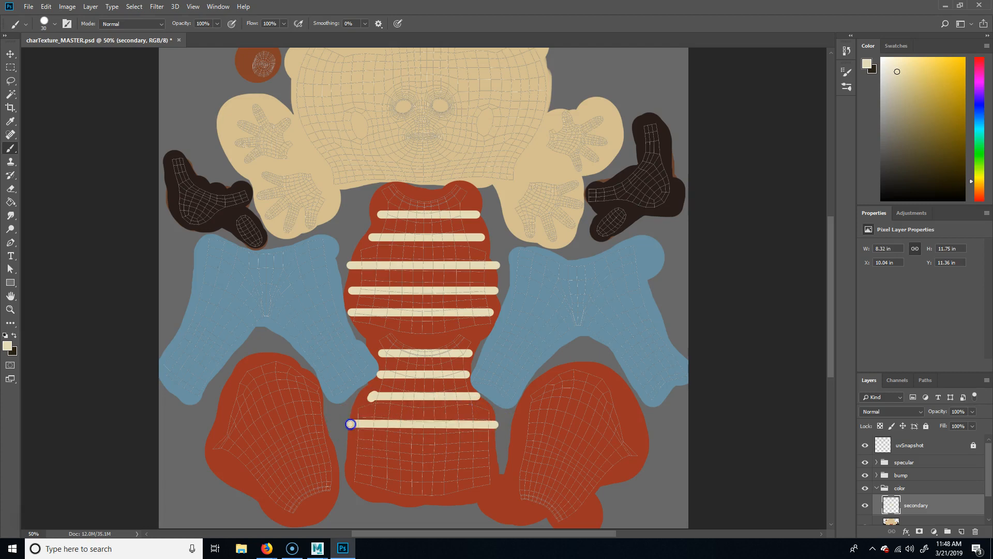
{"action": "left_click", "coordinate": [498, 450], "text": "shift"}
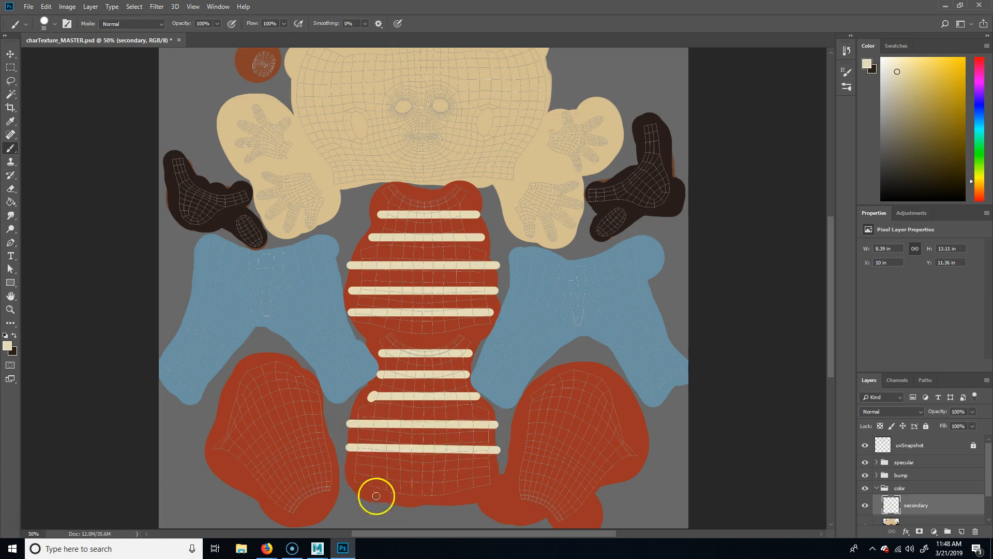
{"action": "left_click", "coordinate": [497, 472], "text": "shift"}
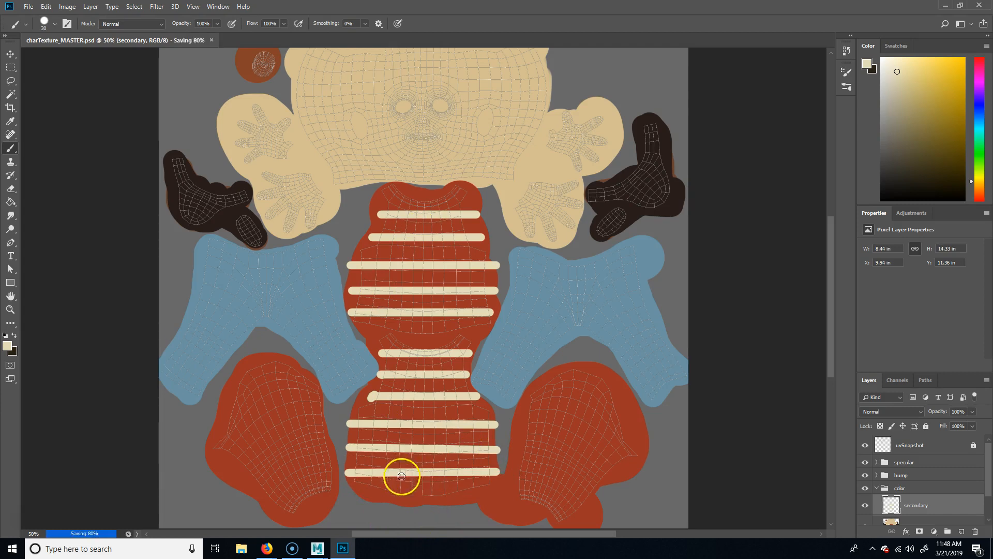
Step: Hide the uvSnapshot layer and save the texture as a PNG, replacing charTexture_color.png with the large file size option
{"action": "left_click", "coordinate": [865, 445]}
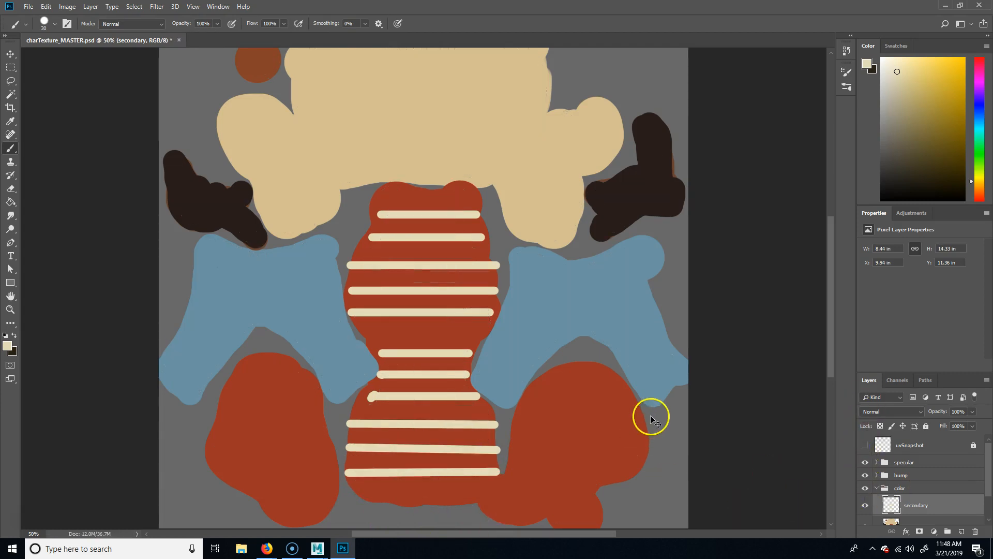
{"action": "key", "text": "ctrl+shift+s"}
{"action": "left_click", "coordinate": [115, 102]}
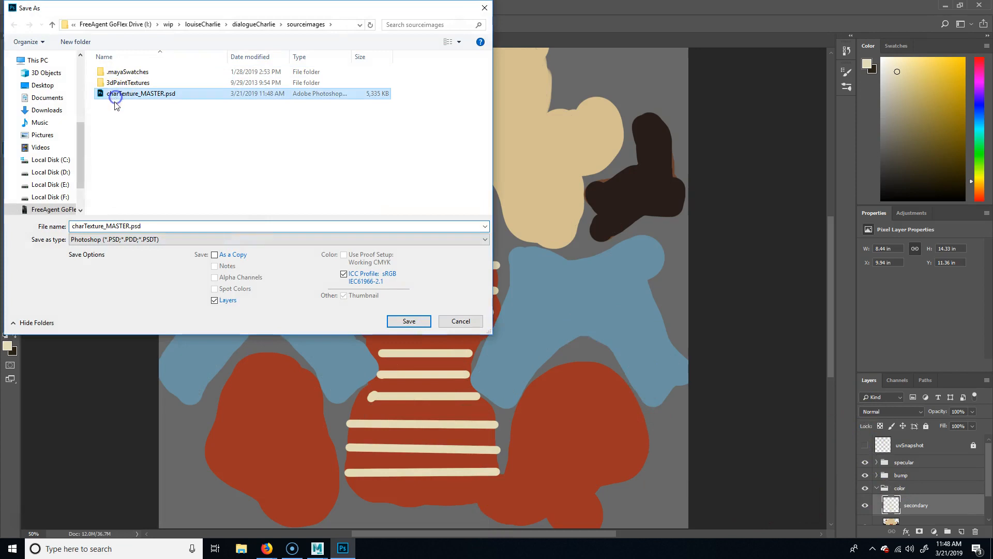
{"action": "left_click", "coordinate": [127, 240]}
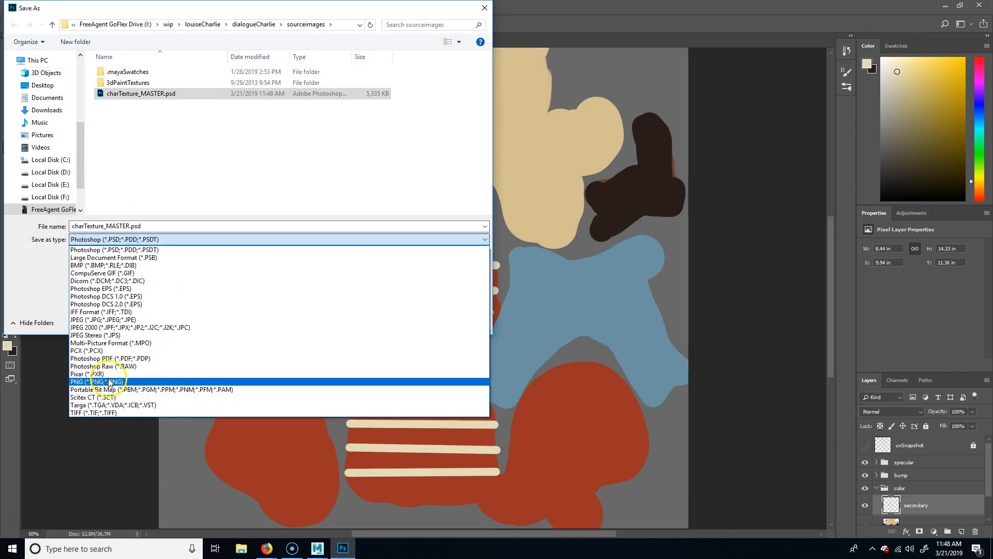
{"action": "left_click", "coordinate": [127, 389]}
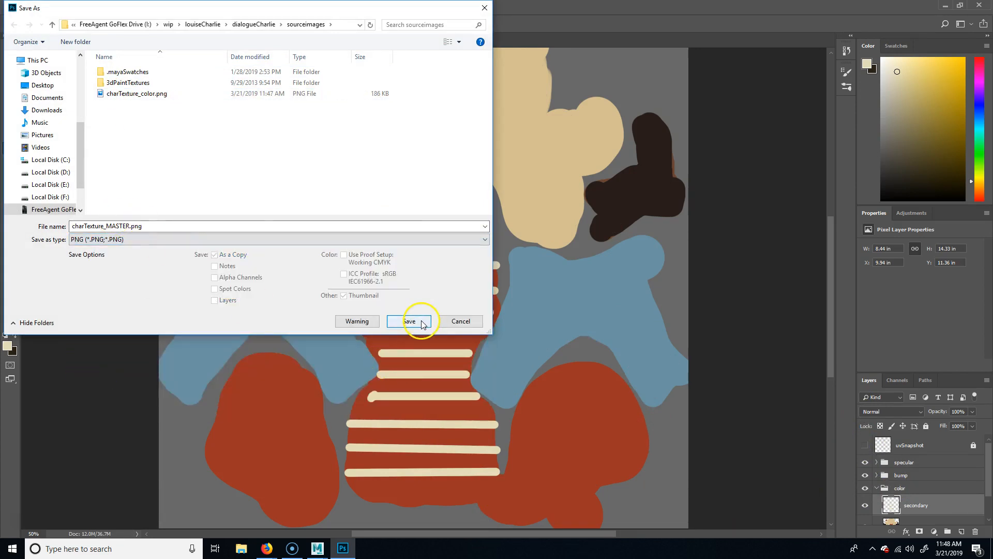
{"action": "left_click", "coordinate": [127, 94]}
{"action": "left_click", "coordinate": [412, 321]}
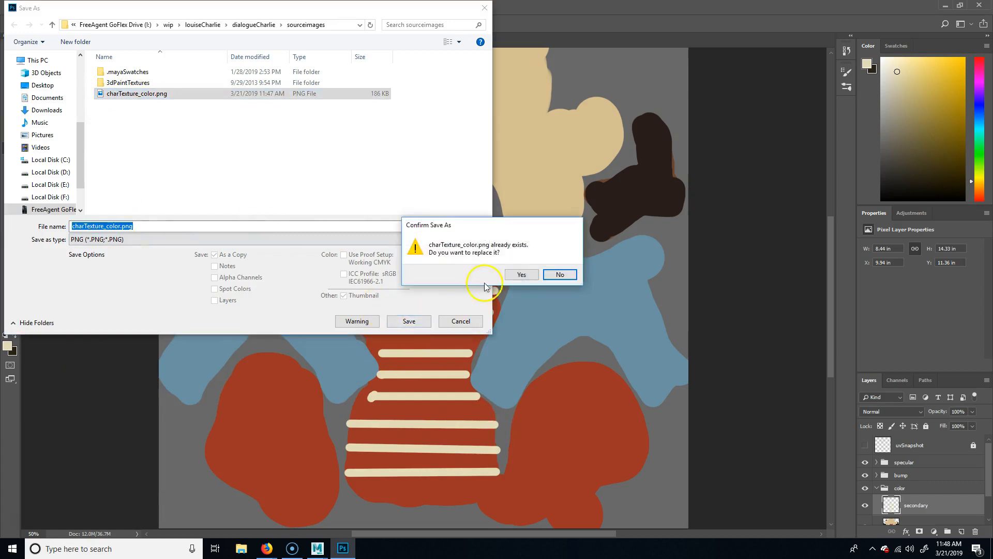
{"action": "left_click", "coordinate": [521, 274]}
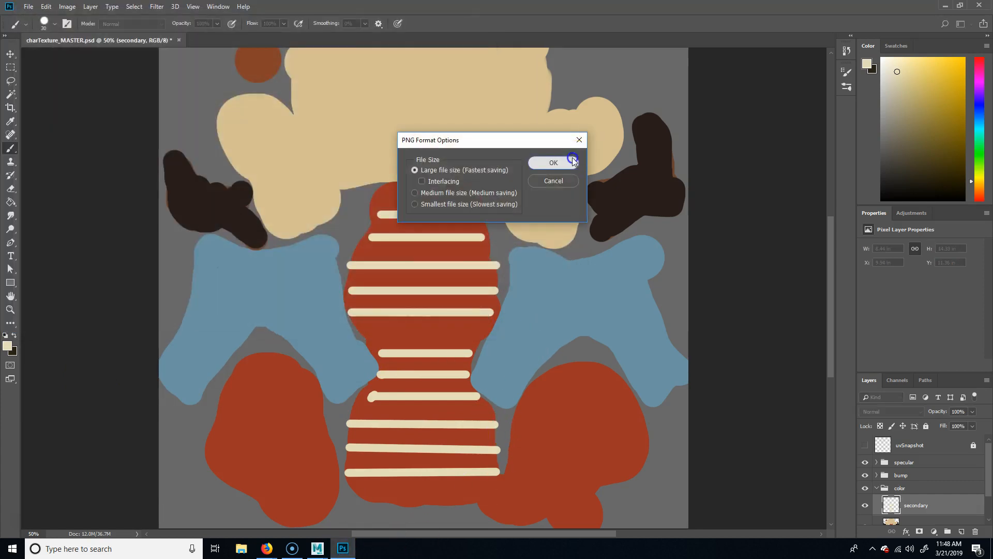
{"action": "left_click", "coordinate": [572, 162]}
Step: Switch to Maya, reload the character material's color file texture, and deselect the model
{"action": "mouse_move", "coordinate": [317, 548]}
{"action": "left_click", "coordinate": [361, 492]}
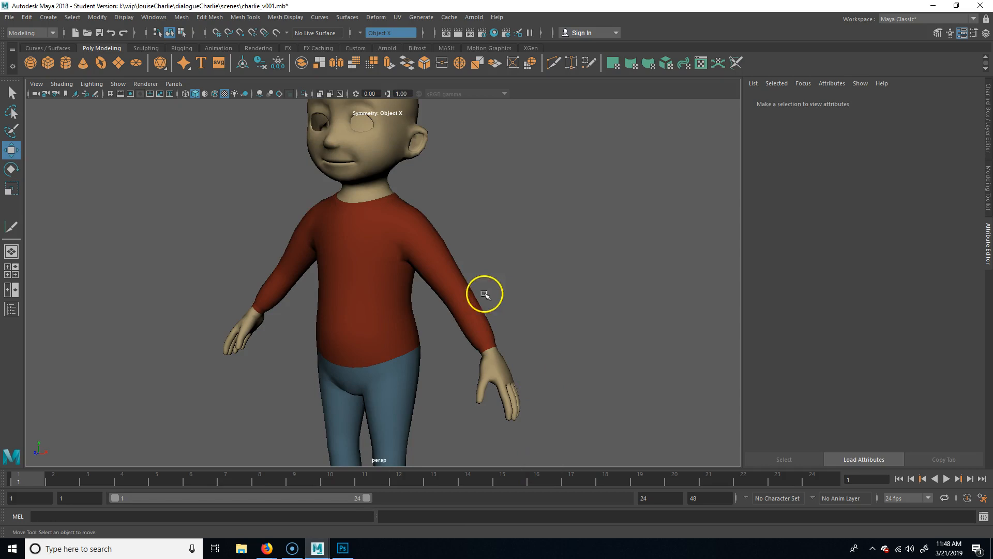
{"action": "left_click", "coordinate": [420, 268]}
{"action": "left_click", "coordinate": [847, 258]}
{"action": "left_click", "coordinate": [517, 265]}
Step: Examine how the shirt stripes meet at the side seam and look over the whole character, then return to Photoshop's layers
{"action": "left_click_drag", "start_coordinate": [358, 334], "coordinate": [427, 299], "text": "alt"}
{"action": "right_click_drag", "start_coordinate": [427, 298], "coordinate": [497, 297], "text": "alt"}
{"action": "left_click_drag", "start_coordinate": [451, 317], "coordinate": [376, 206], "text": "alt"}
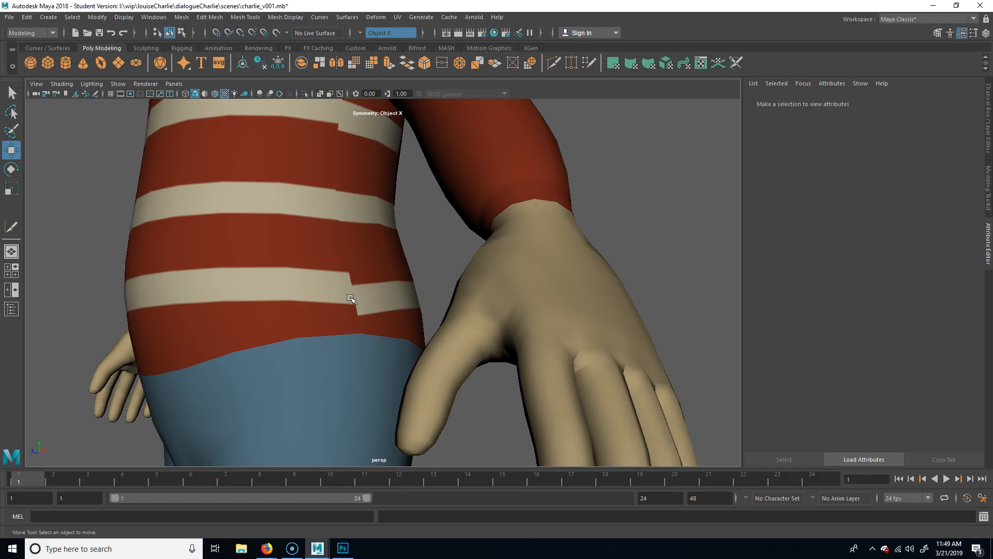
{"action": "right_click_drag", "start_coordinate": [506, 233], "coordinate": [326, 260], "text": "alt"}
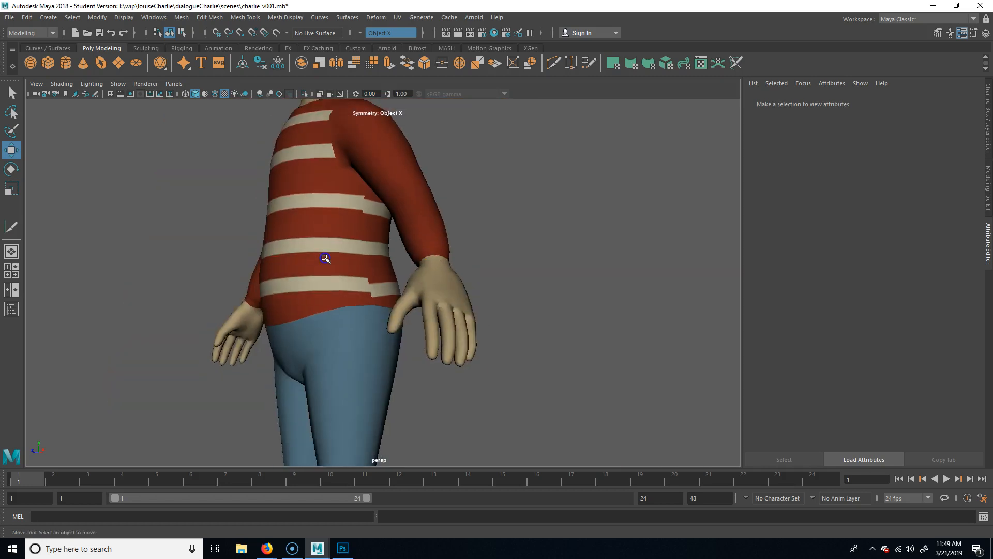
{"action": "left_click_drag", "start_coordinate": [399, 270], "coordinate": [495, 266], "text": "alt"}
{"action": "right_click_drag", "start_coordinate": [494, 266], "coordinate": [433, 292], "text": "alt"}
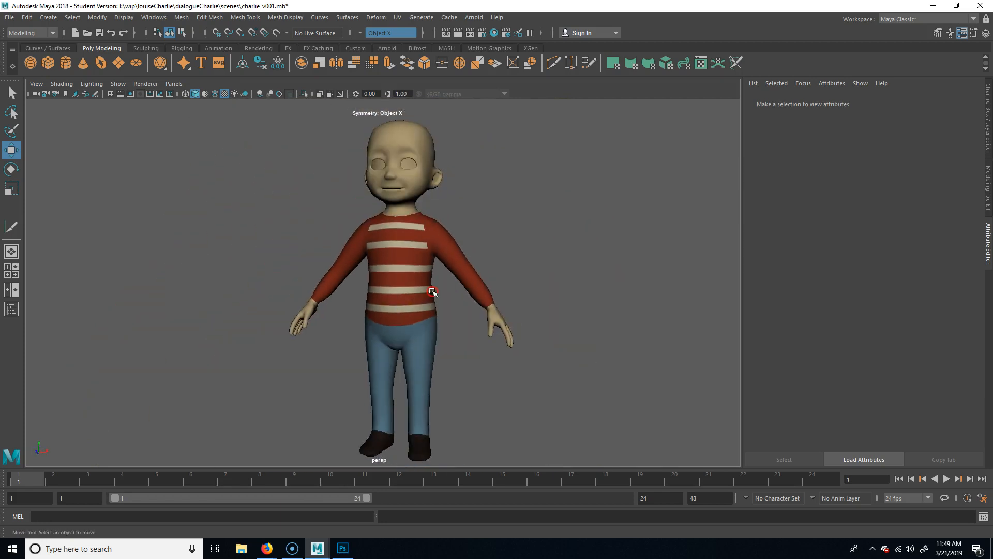
{"action": "left_click", "coordinate": [343, 548]}
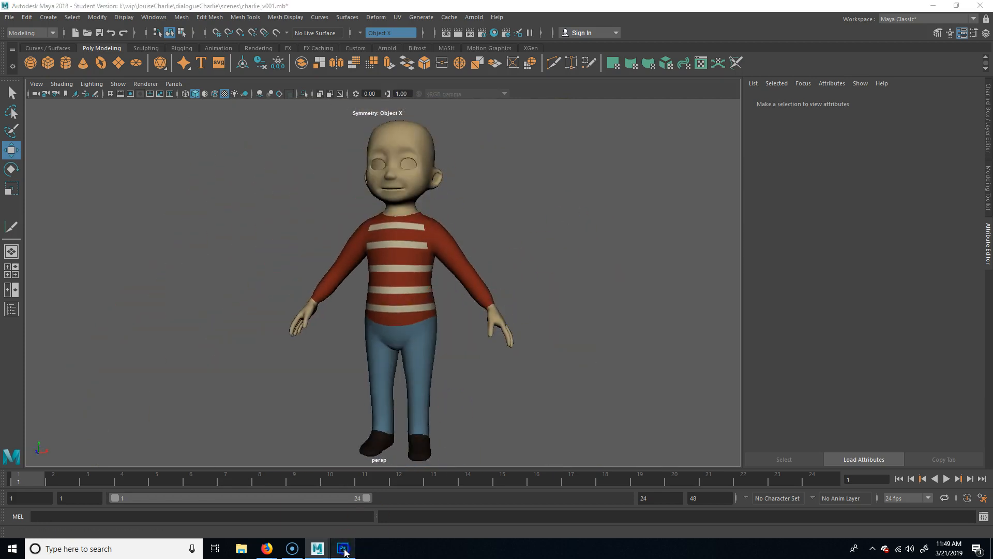
{"action": "scroll", "coordinate": [926, 514], "scroll_direction": "down", "scroll_amount": 2}
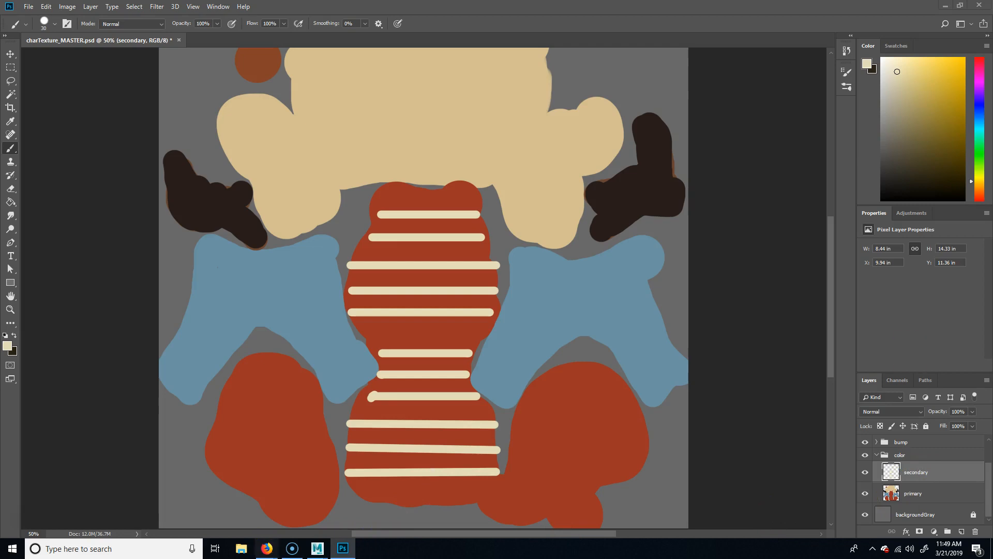
Step: Switch to Firefox and open the Google home page through a search for google
{"action": "left_click", "coordinate": [267, 548]}
{"action": "left_click", "coordinate": [582, 100]}
{"action": "type", "text": "goog"}
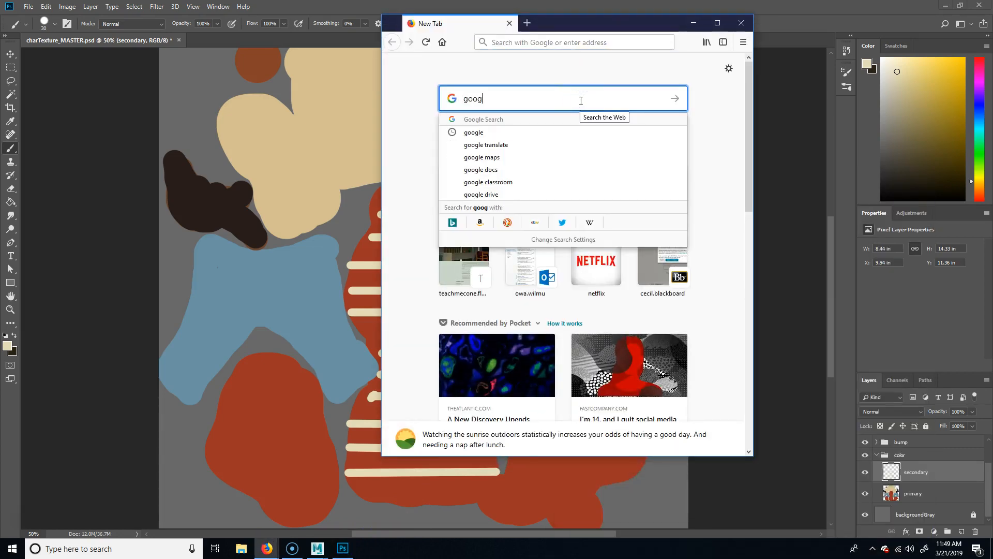
{"action": "key", "text": "Down"}
{"action": "key", "text": "Return"}
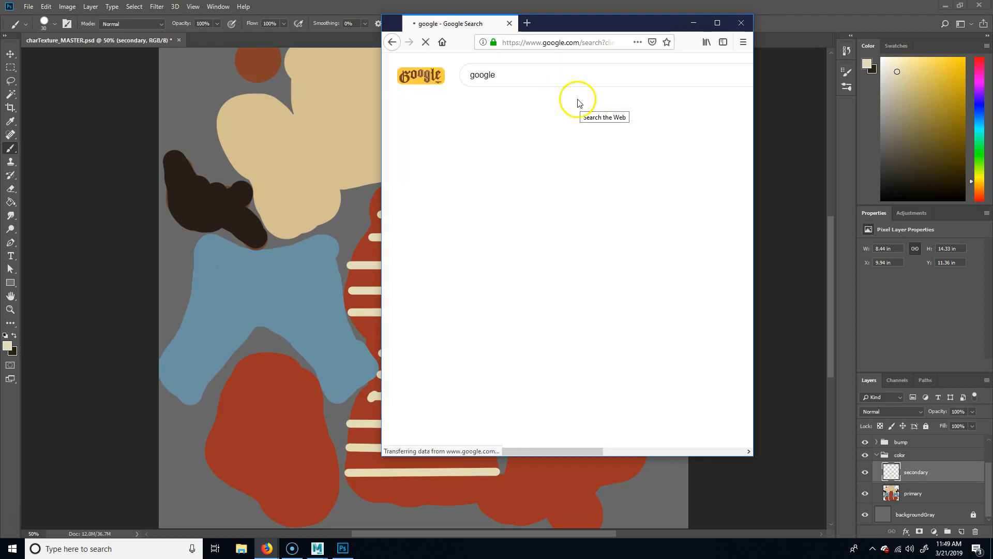
{"action": "left_click", "coordinate": [485, 149]}
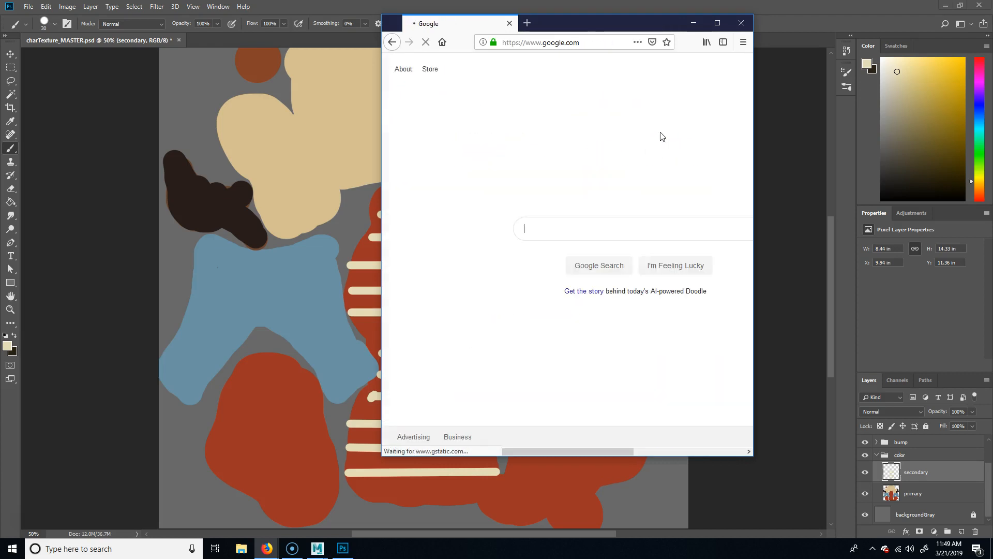
Step: Search Google Images for jean texture in a maximized browser window
{"action": "left_click_drag", "start_coordinate": [660, 18], "coordinate": [593, 31]}
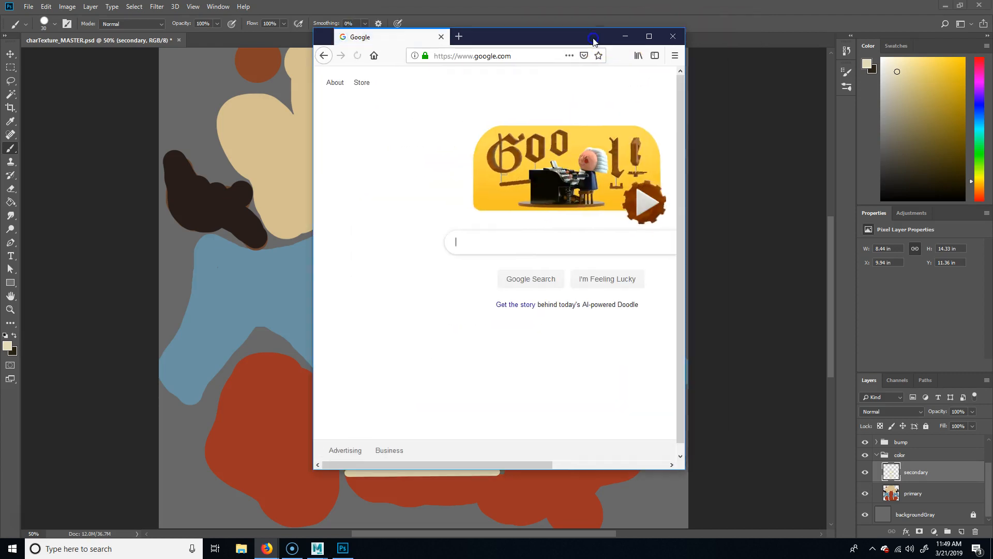
{"action": "left_click", "coordinate": [475, 243]}
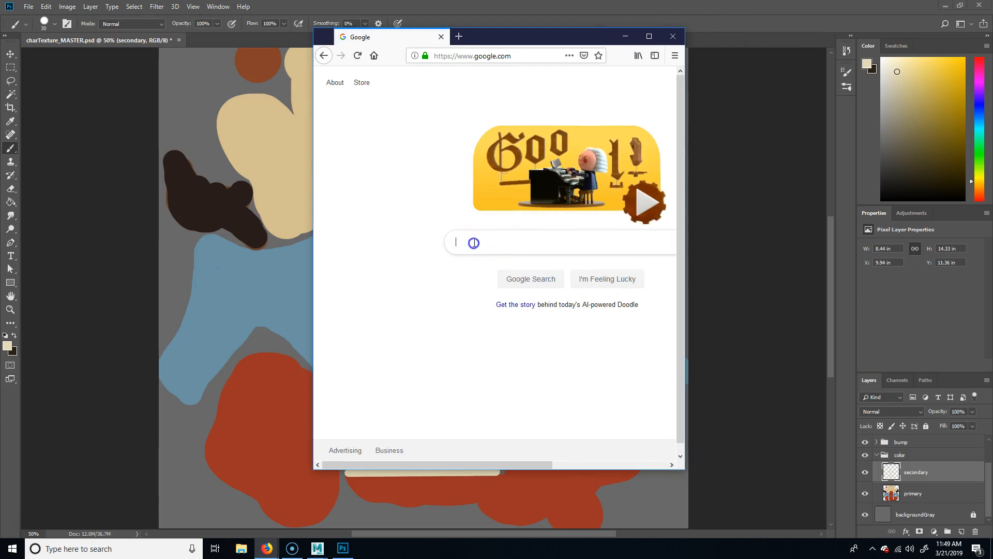
{"action": "type", "text": "jean"}
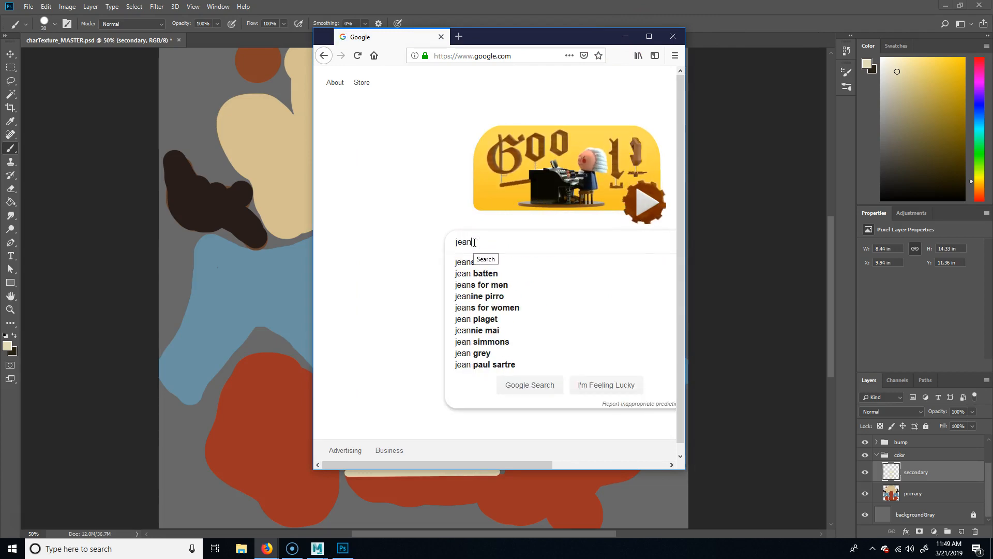
{"action": "type", "text": " texture"}
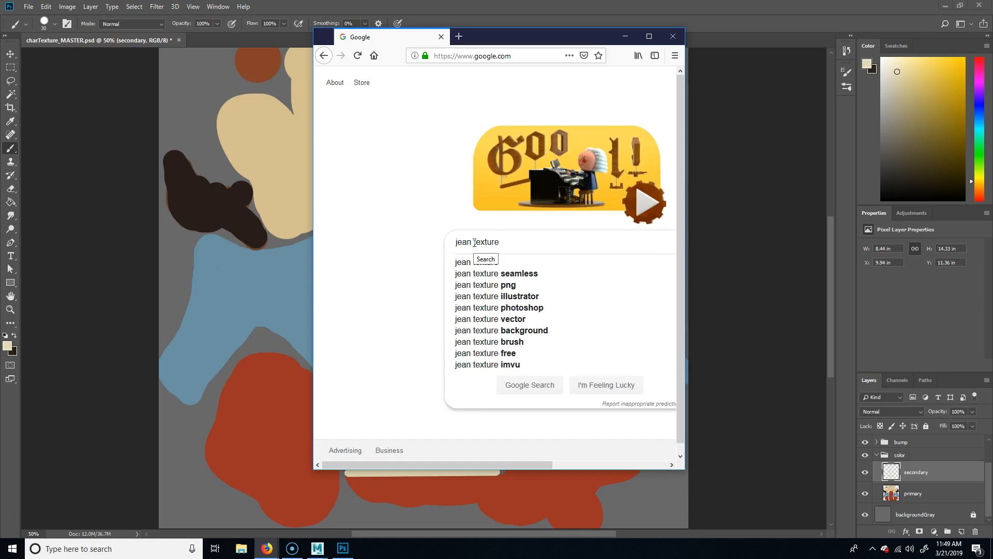
{"action": "key", "text": "Return"}
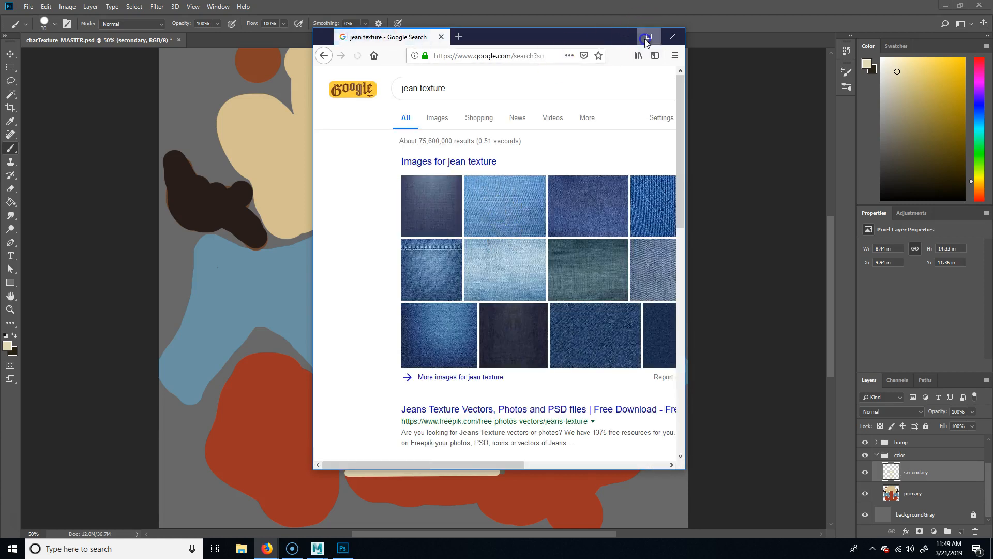
{"action": "left_click", "coordinate": [649, 36]}
{"action": "left_click", "coordinate": [124, 93]}
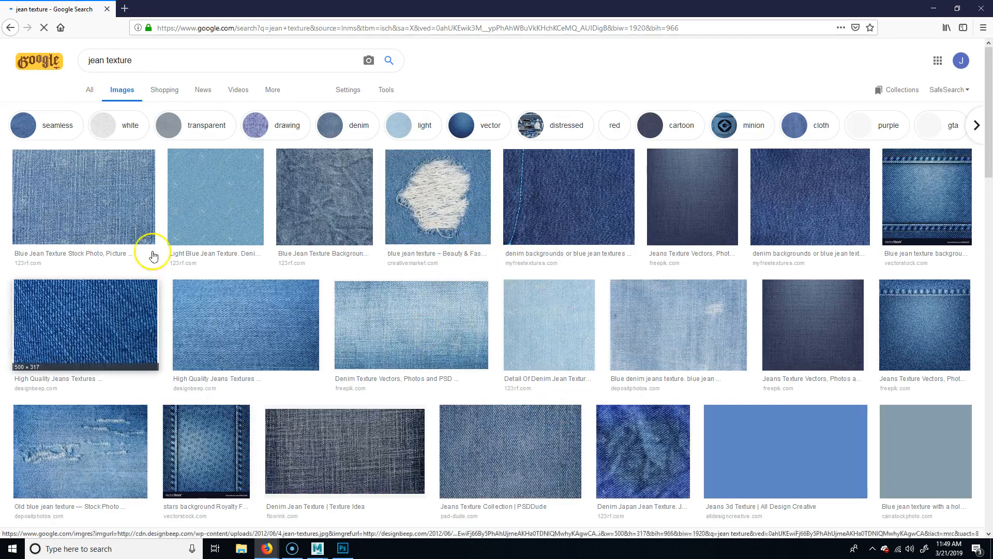
Step: Copy the enlarged Light Blue Jean Texture image from the image results and return to Photoshop
{"action": "left_click", "coordinate": [239, 202]}
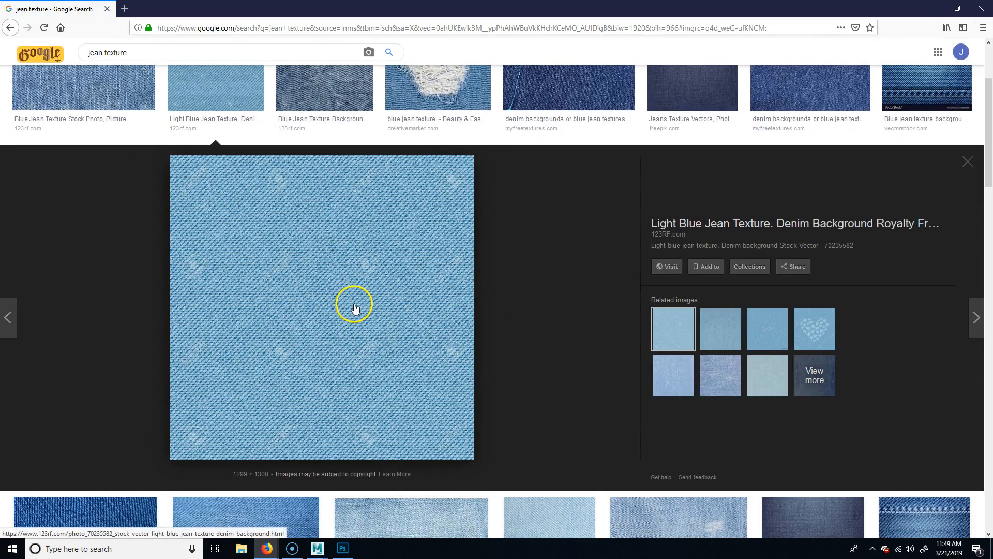
{"action": "right_click", "coordinate": [311, 293]}
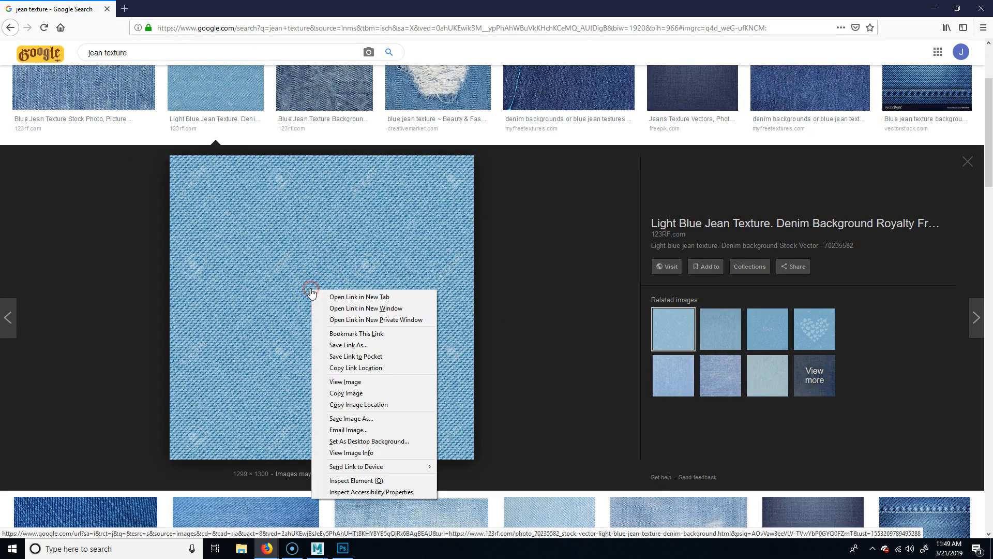
{"action": "left_click", "coordinate": [364, 393]}
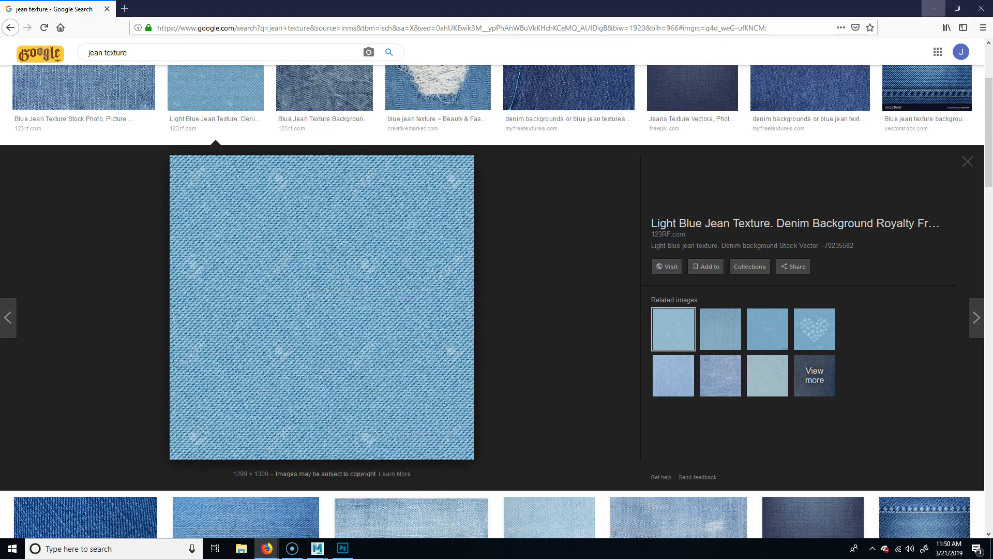
{"action": "left_click", "coordinate": [934, 8]}
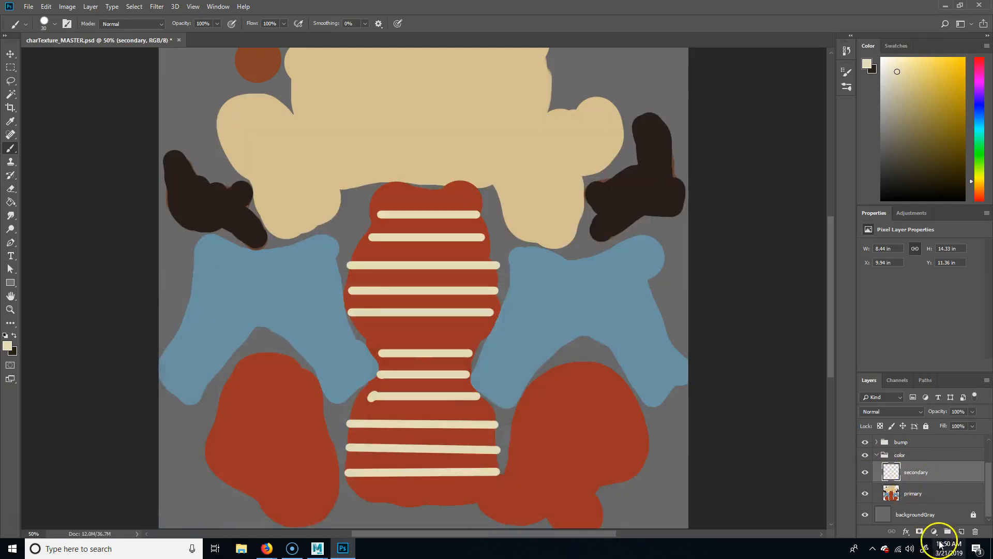
Step: Paste the copied denim image onto a new layer named jeans above secondary and shift it slightly with the Move tool
{"action": "left_click", "coordinate": [961, 533]}
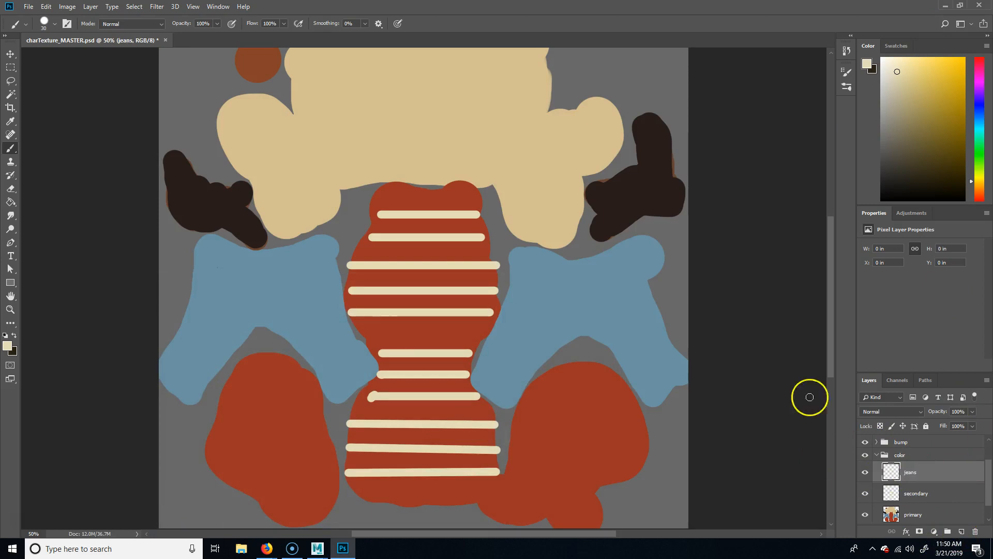
{"action": "key", "text": "ctrl+v"}
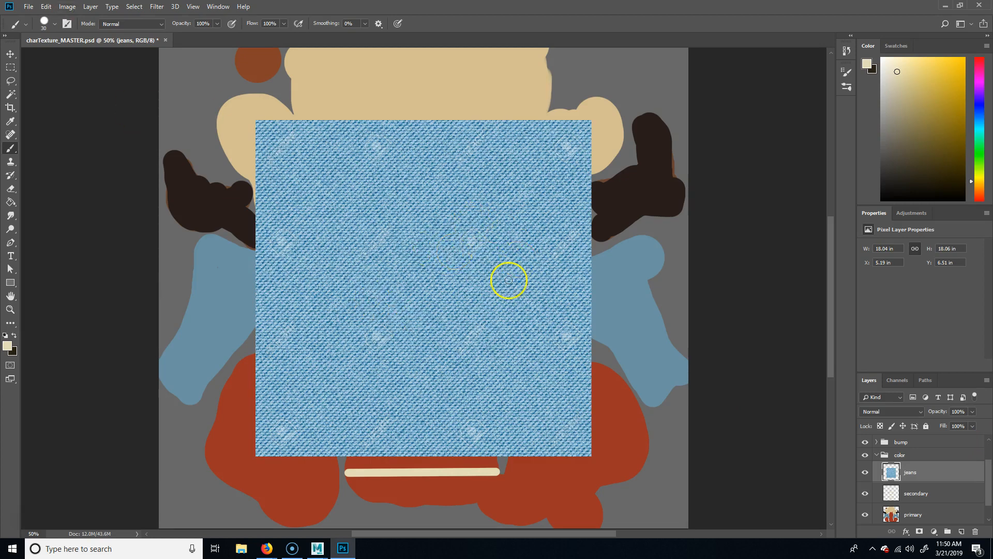
{"action": "key", "text": "v"}
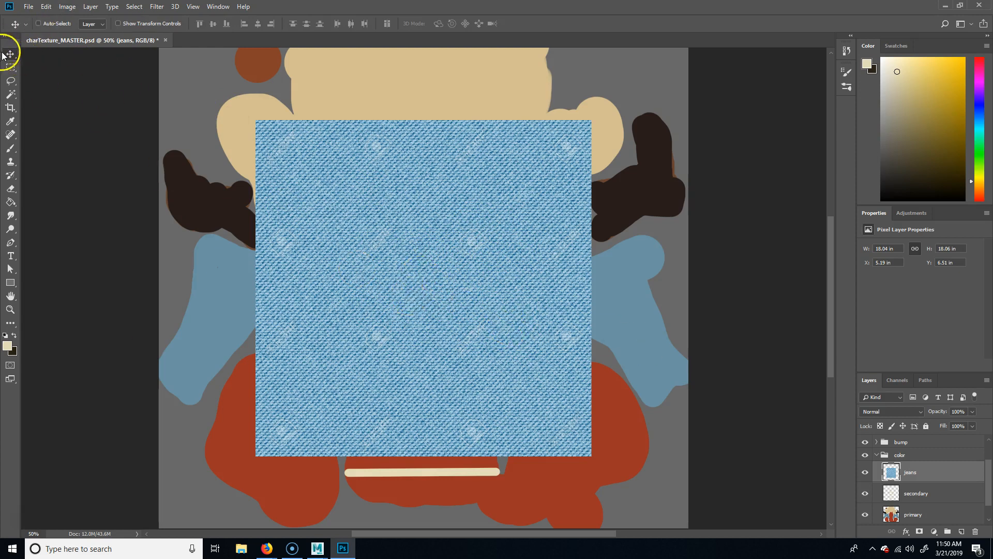
{"action": "left_click_drag", "start_coordinate": [361, 224], "coordinate": [402, 259]}
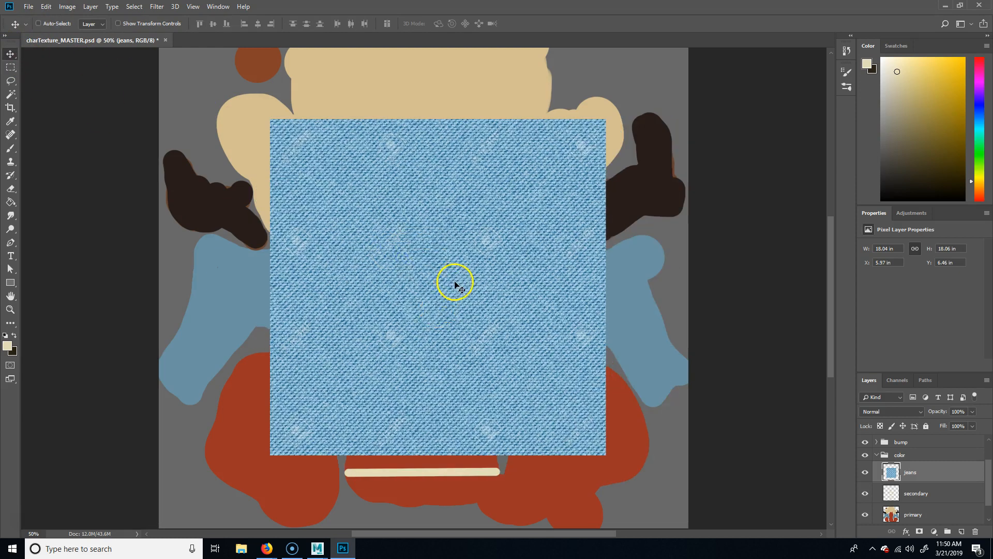
Step: Scale the denim image to about 64% and position it to cover the blue trousers shape on the texture's right side
{"action": "left_click_drag", "start_coordinate": [449, 317], "coordinate": [483, 331]}
{"action": "key", "text": "ctrl+t"}
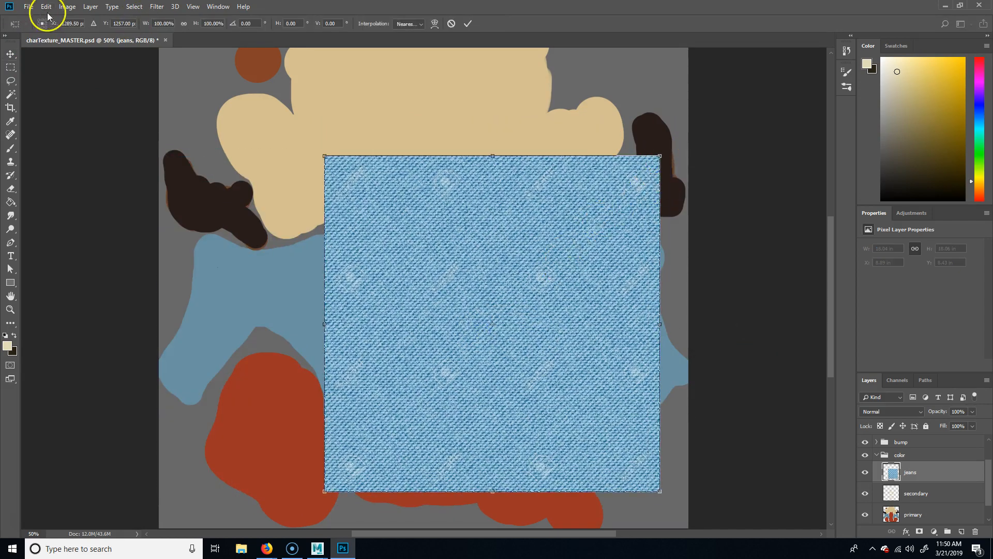
{"action": "left_click_drag", "start_coordinate": [656, 155], "coordinate": [433, 355]}
{"action": "left_click_drag", "start_coordinate": [417, 421], "coordinate": [608, 314]}
{"action": "scroll", "coordinate": [900, 465], "scroll_direction": "up", "scroll_amount": 2}
{"action": "left_click", "coordinate": [865, 445]}
{"action": "left_click_drag", "start_coordinate": [607, 317], "coordinate": [587, 315]}
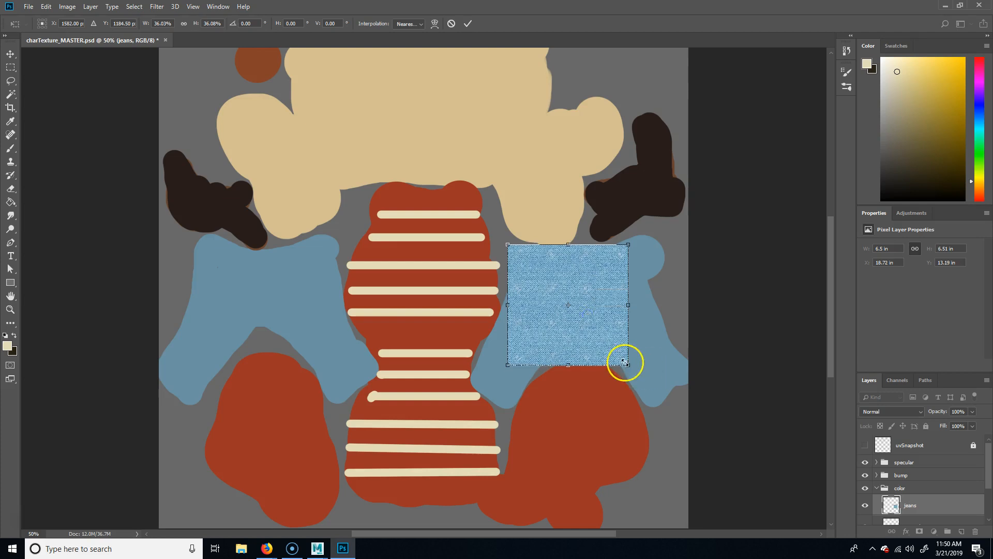
{"action": "left_click_drag", "start_coordinate": [640, 372], "coordinate": [642, 393]}
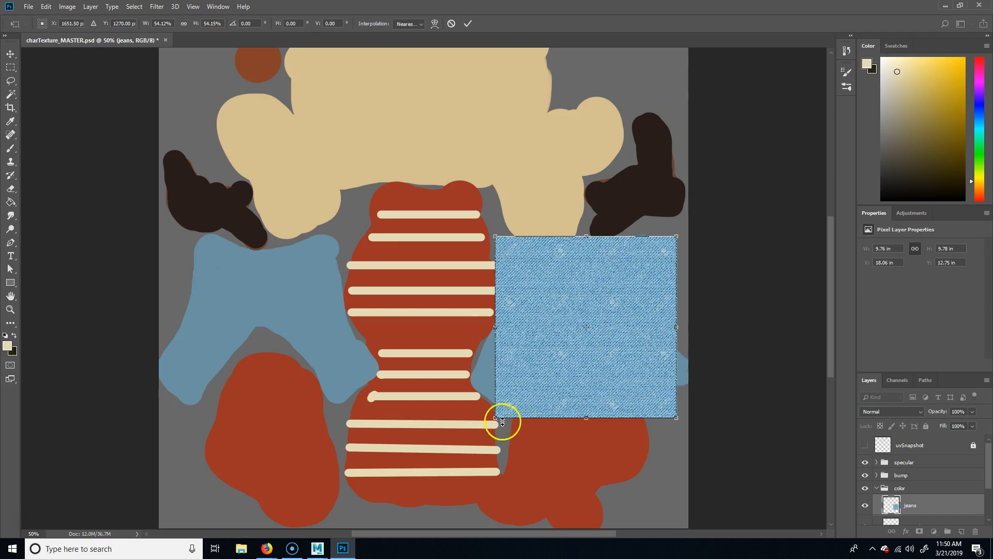
{"action": "left_click_drag", "start_coordinate": [496, 417], "coordinate": [460, 454]}
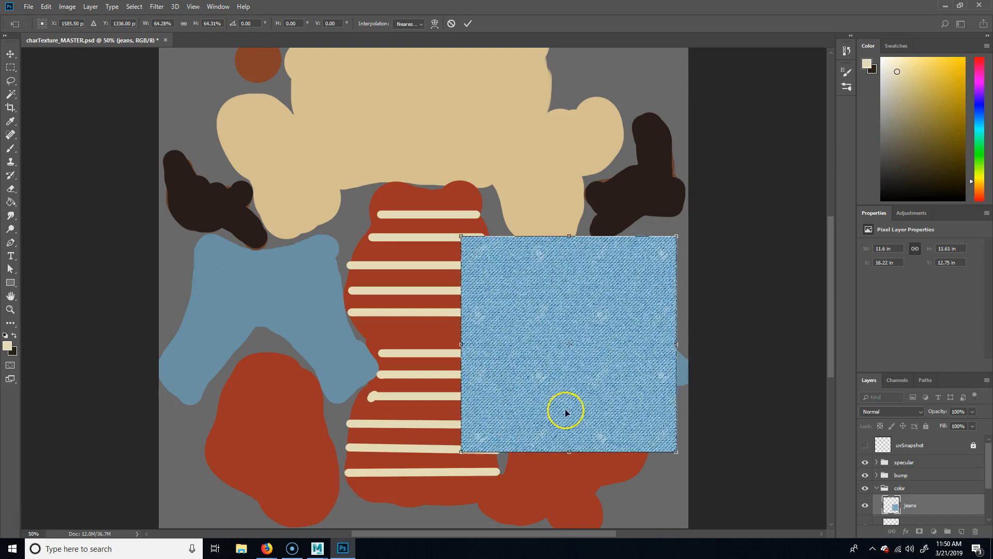
{"action": "left_click_drag", "start_coordinate": [568, 410], "coordinate": [577, 410]}
{"action": "double_click", "coordinate": [577, 410]}
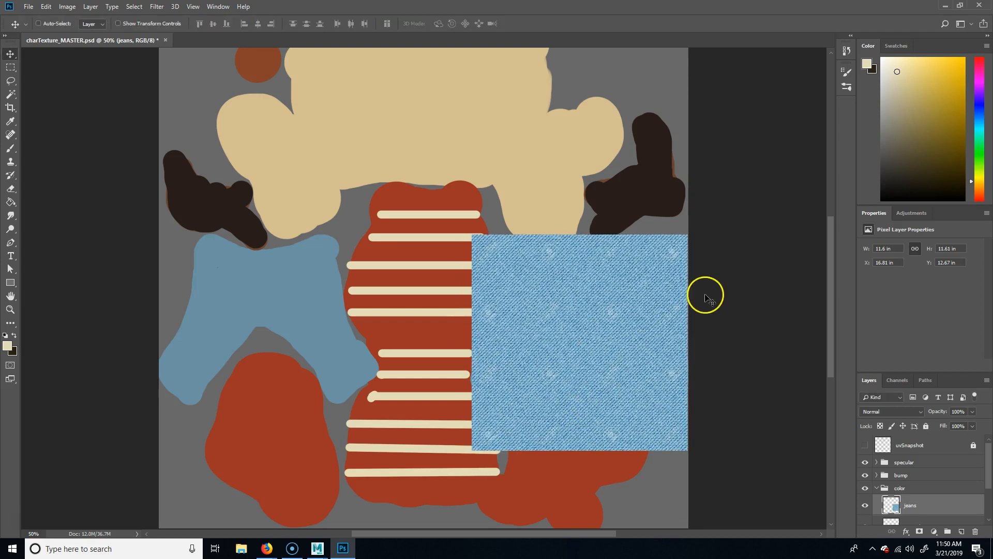
Step: Show the uvSnapshot wireframe layer and reduce the jeans layer's opacity to 29%
{"action": "left_click", "coordinate": [860, 445]}
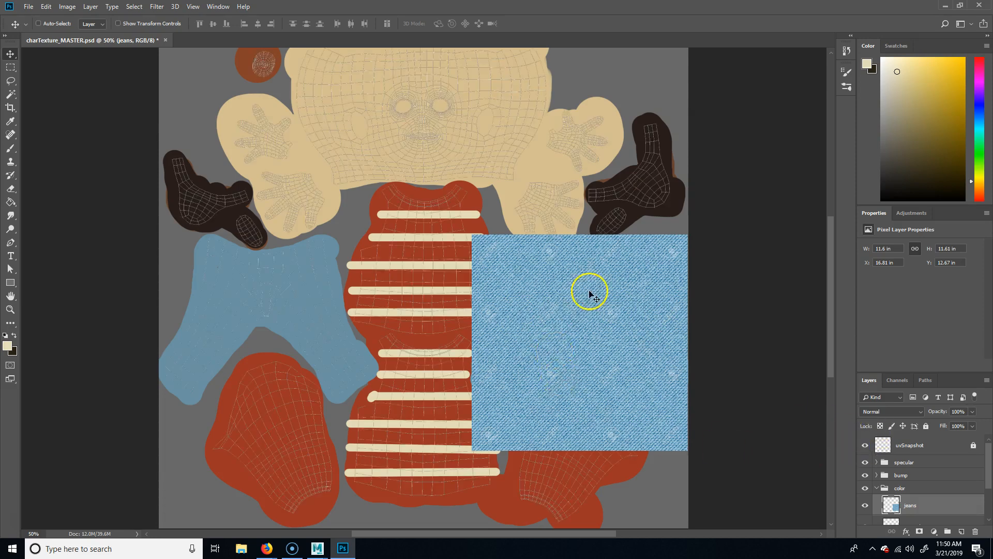
{"action": "key", "text": "ctrl+plus"}
{"action": "key", "text": "ctrl+plus"}
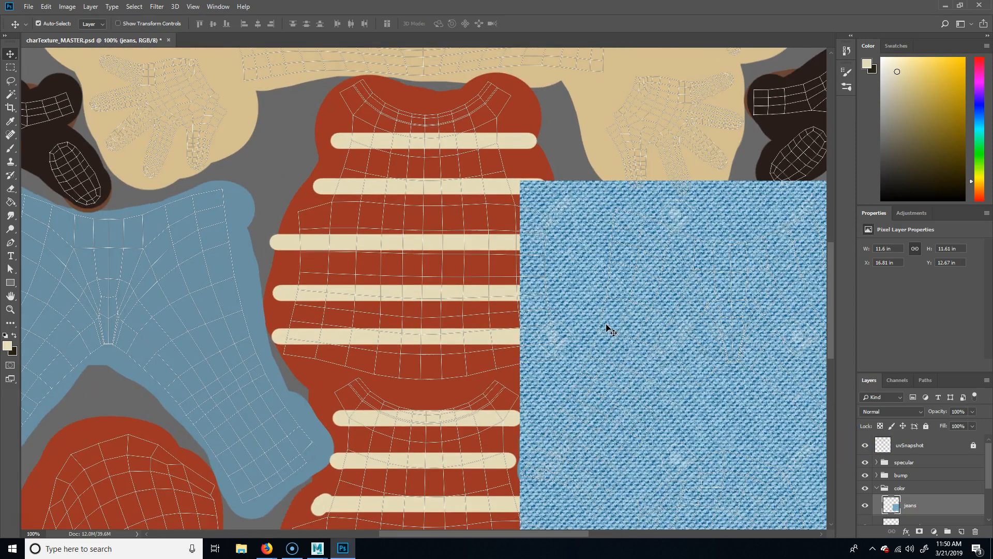
{"action": "left_click_drag", "start_coordinate": [655, 442], "coordinate": [413, 353]}
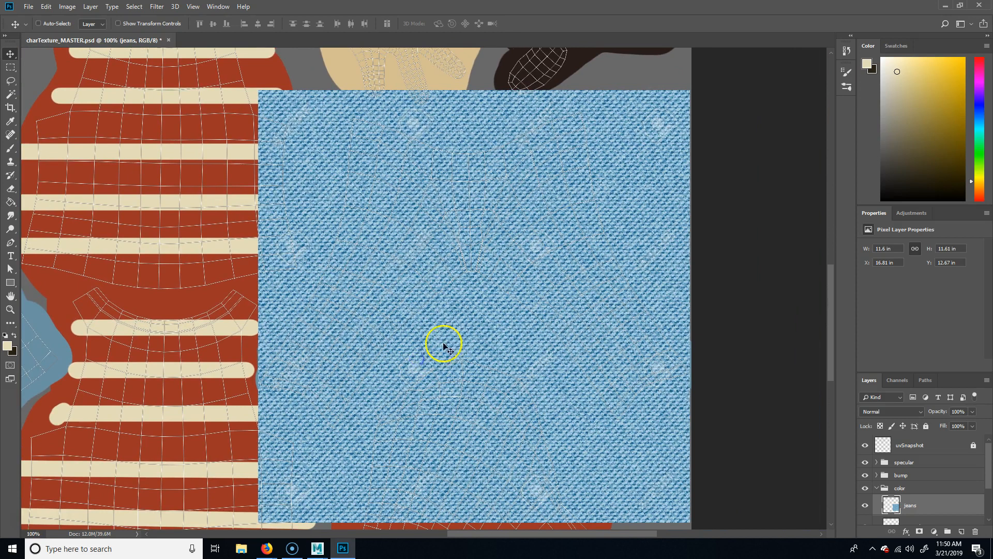
{"action": "left_click", "coordinate": [973, 411]}
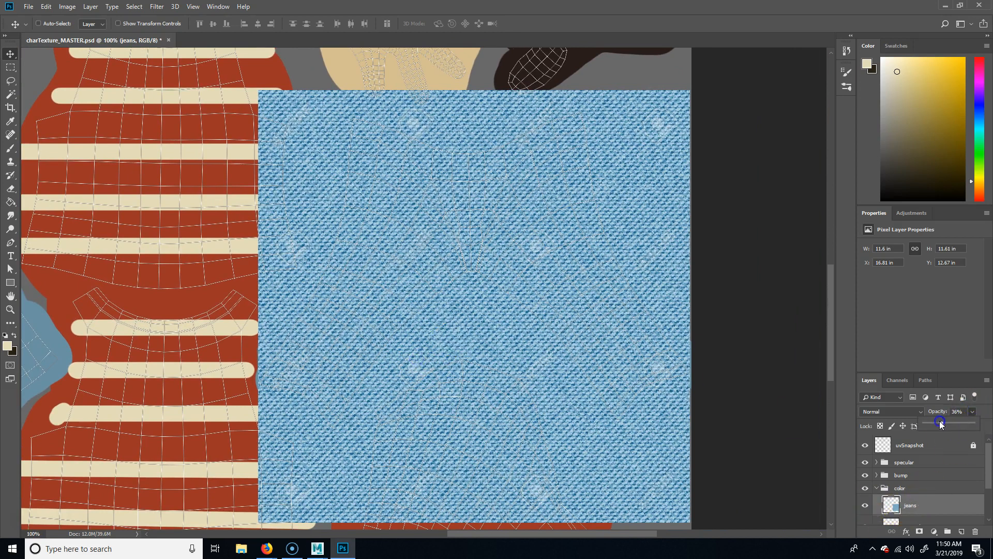
{"action": "left_click_drag", "start_coordinate": [940, 420], "coordinate": [939, 423]}
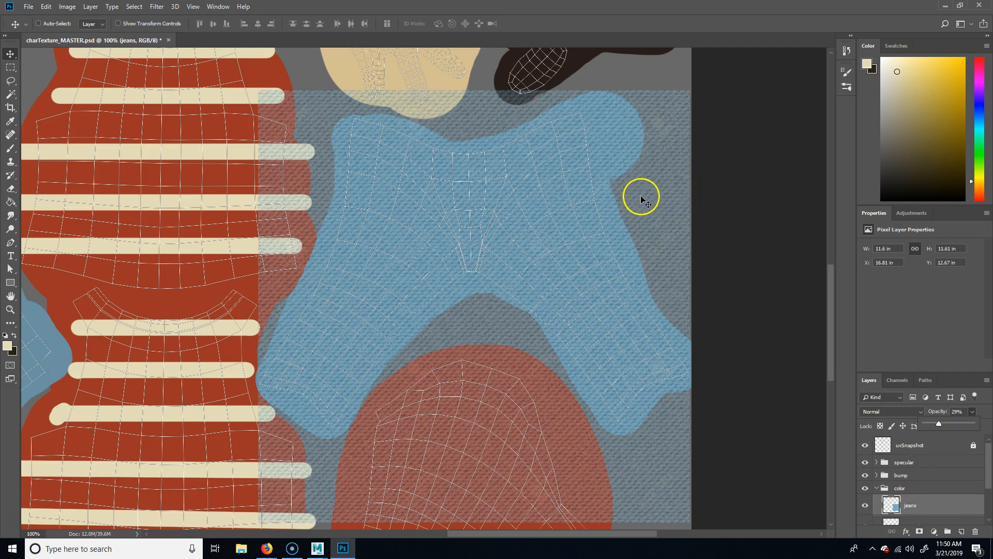
{"action": "left_click", "coordinate": [659, 215]}
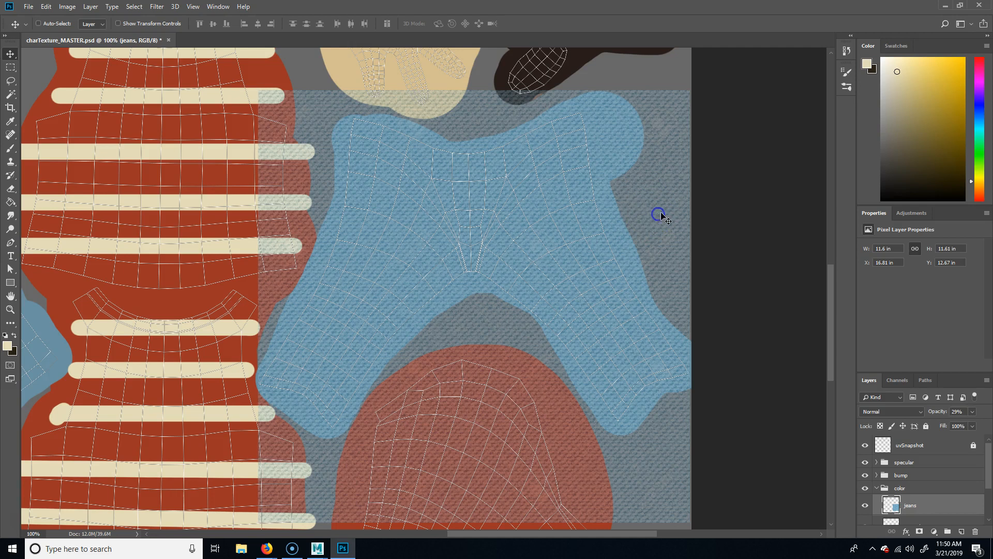
Step: Scale the denim square to about 47%, keeping its lower-left corner in place, and apply the transform
{"action": "key", "text": "ctrl"}
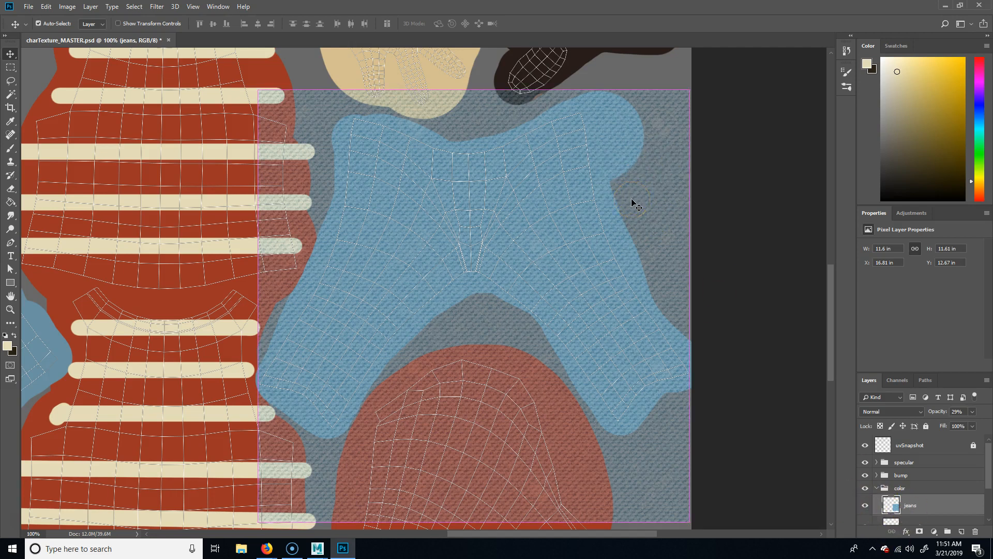
{"action": "key", "text": "ctrl+t"}
{"action": "scroll", "coordinate": [634, 245], "scroll_direction": "right", "scroll_amount": 3}
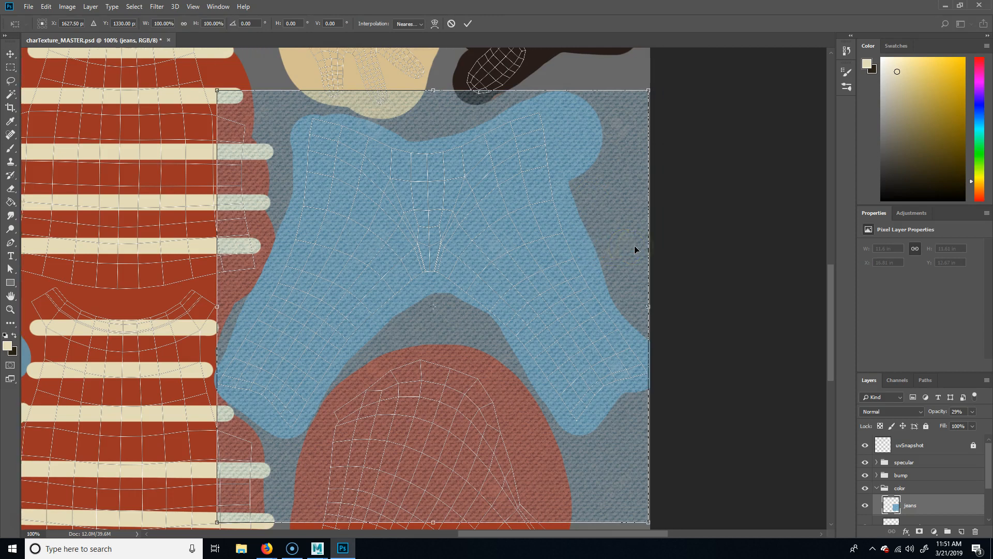
{"action": "scroll", "coordinate": [635, 249], "scroll_direction": "left", "scroll_amount": 2}
{"action": "scroll", "coordinate": [604, 246], "scroll_direction": "down", "scroll_amount": 5, "text": "alt"}
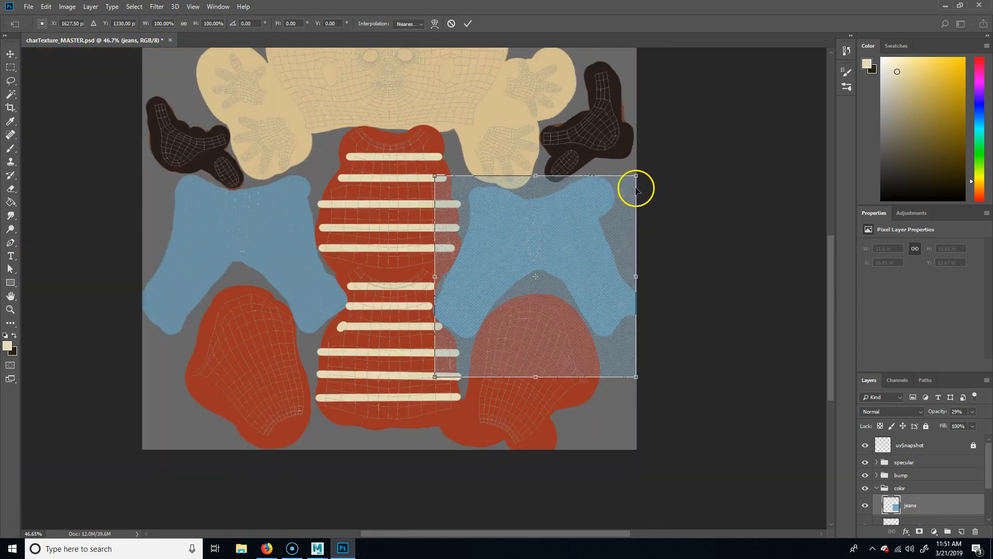
{"action": "left_click_drag", "start_coordinate": [636, 176], "coordinate": [539, 293]}
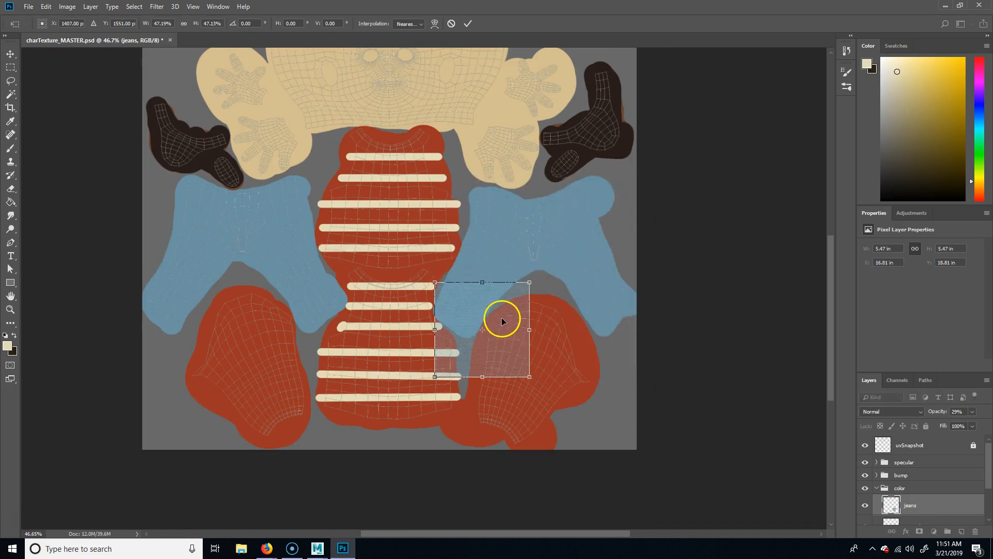
{"action": "key", "text": "Return"}
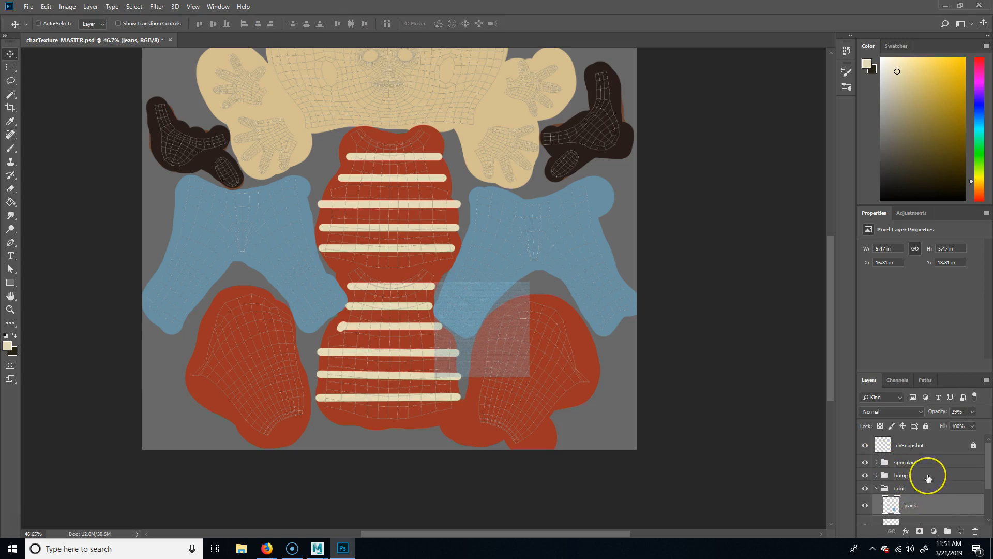
Step: Duplicate the denim tile twice, placing one copy directly above the original and the second against that copy's right edge
{"action": "key", "text": "ctrl+j"}
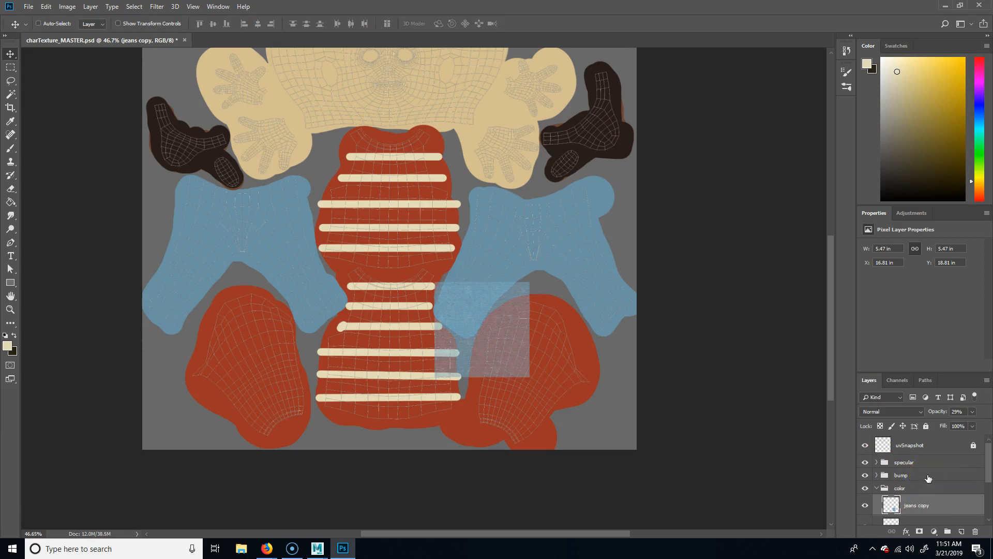
{"action": "left_click_drag", "start_coordinate": [474, 340], "coordinate": [469, 262]}
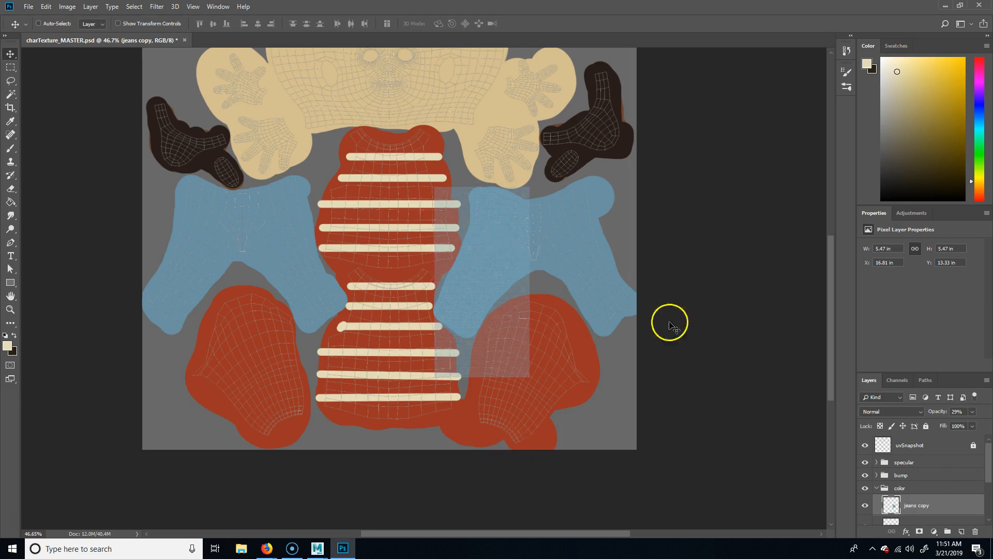
{"action": "key", "text": "ctrl"}
{"action": "key", "text": "ctrl+j"}
{"action": "key", "text": "ctrl+u"}
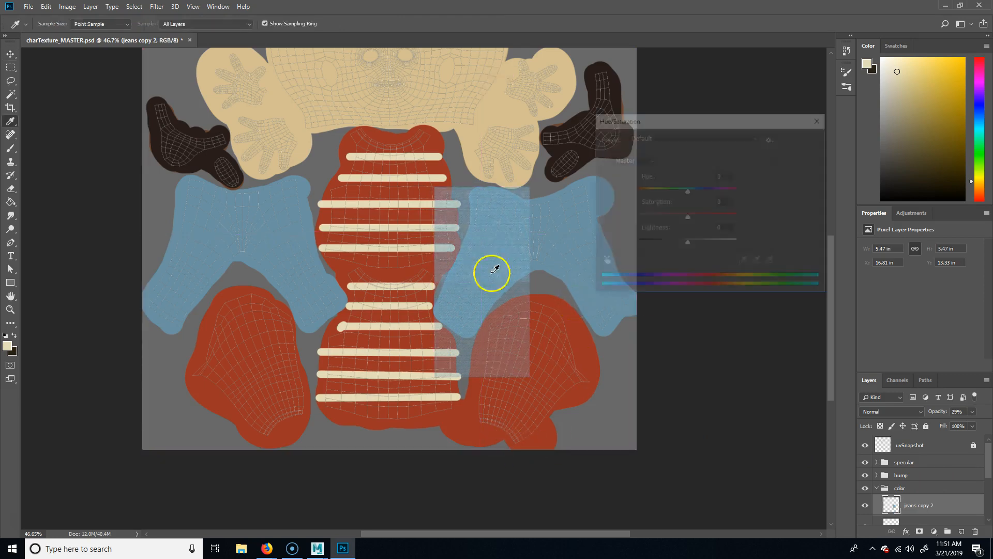
{"action": "left_click", "coordinate": [799, 157]}
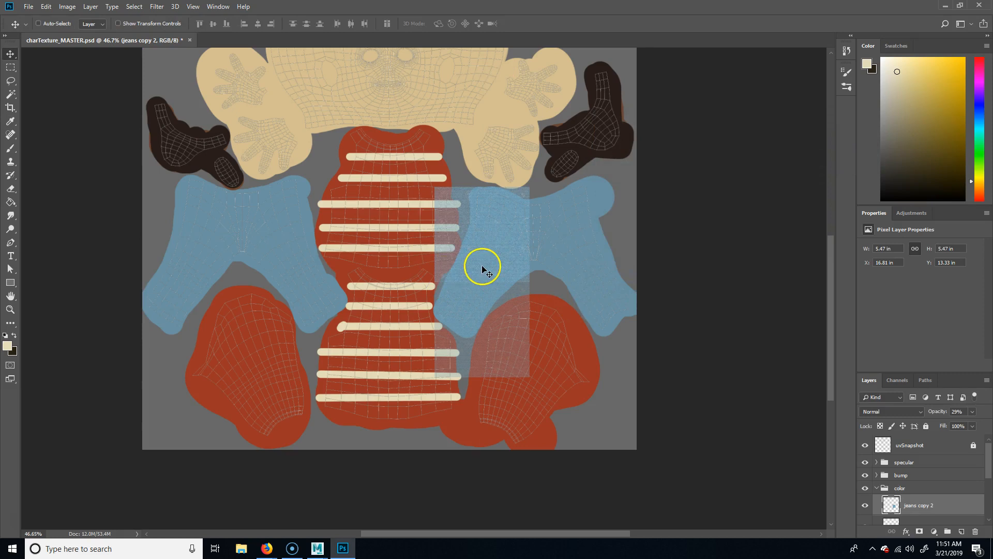
{"action": "left_click_drag", "start_coordinate": [482, 266], "coordinate": [576, 259], "text": "shift"}
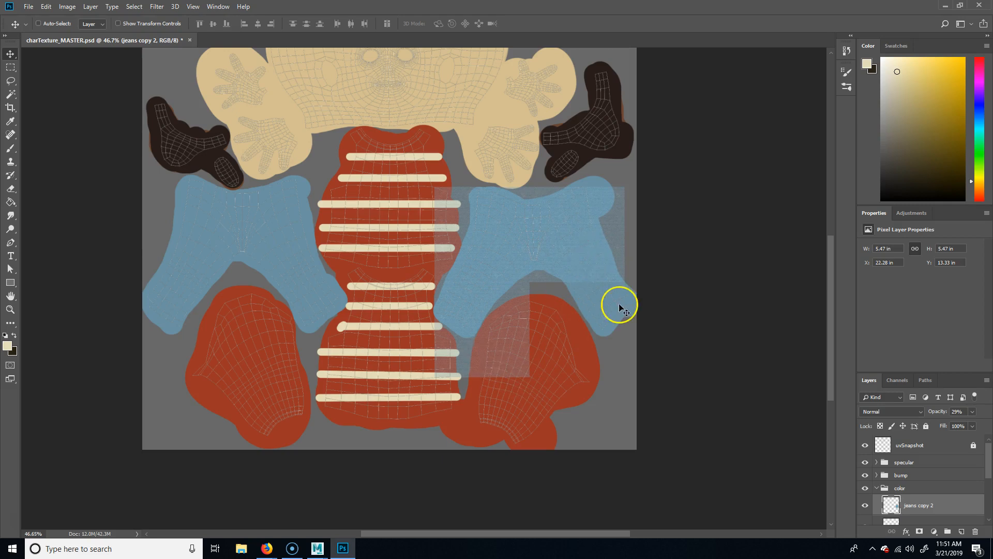
Step: Duplicate the upper-right denim tile and move the copy straight down to complete a two-by-two block
{"action": "key", "text": "ctrl"}
{"action": "key", "text": "ctrl+j"}
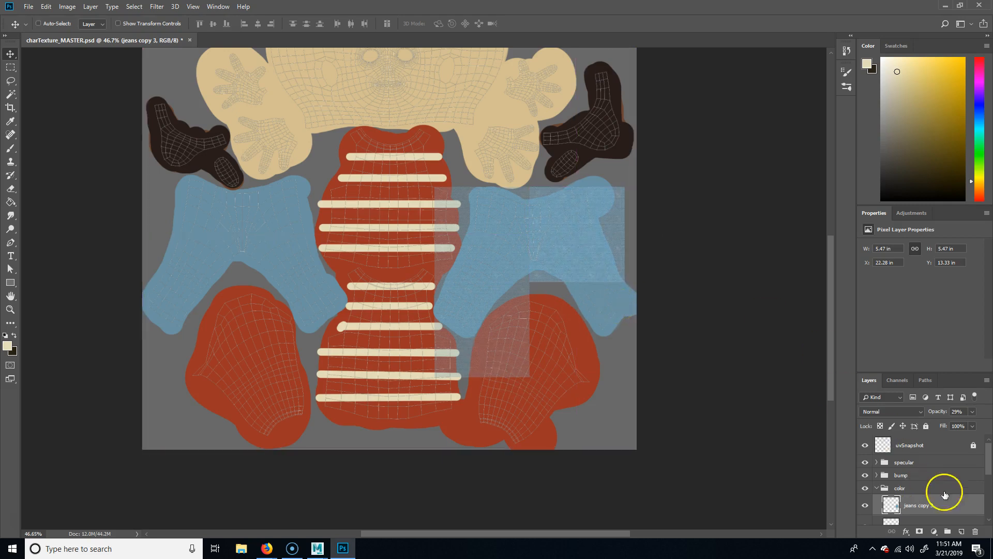
{"action": "scroll", "coordinate": [945, 492], "scroll_direction": "down", "scroll_amount": 2}
{"action": "left_click_drag", "start_coordinate": [575, 243], "coordinate": [579, 332], "text": "shift"}
Step: Merge the jeans layer and its three copies into a single layer
{"action": "left_click", "coordinate": [926, 452]}
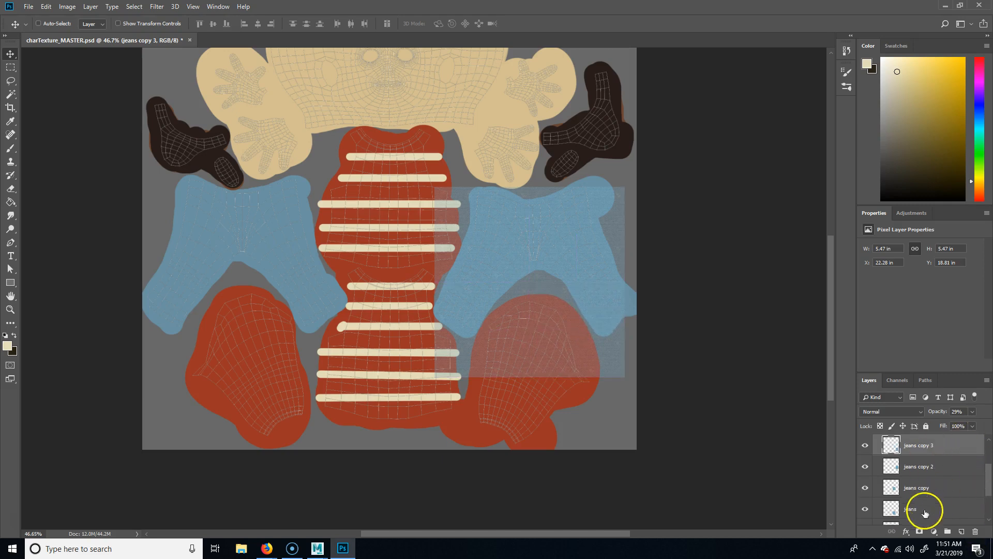
{"action": "left_click", "coordinate": [934, 482], "text": "shift"}
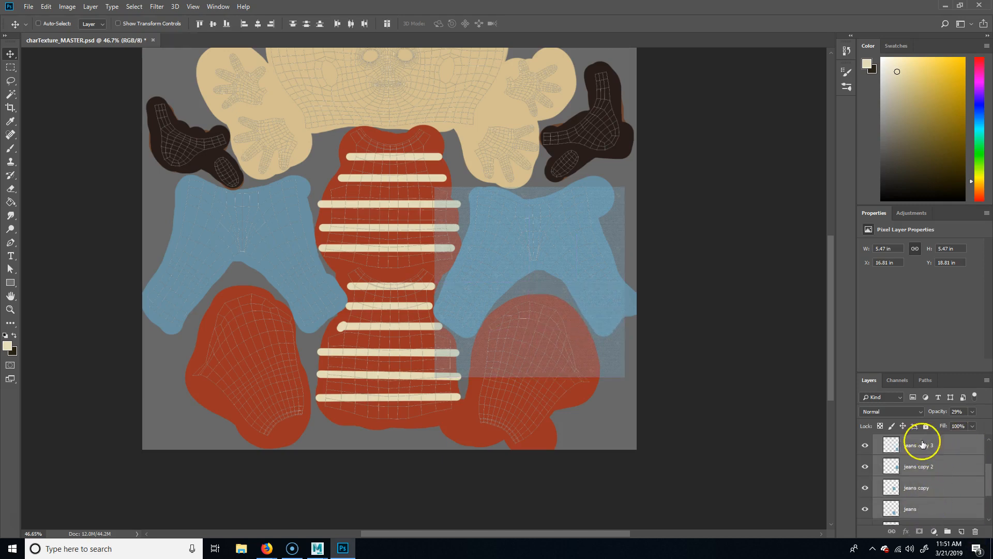
{"action": "left_click", "coordinate": [933, 447]}
{"action": "left_click", "coordinate": [932, 504], "text": "shift"}
{"action": "right_click", "coordinate": [931, 468]}
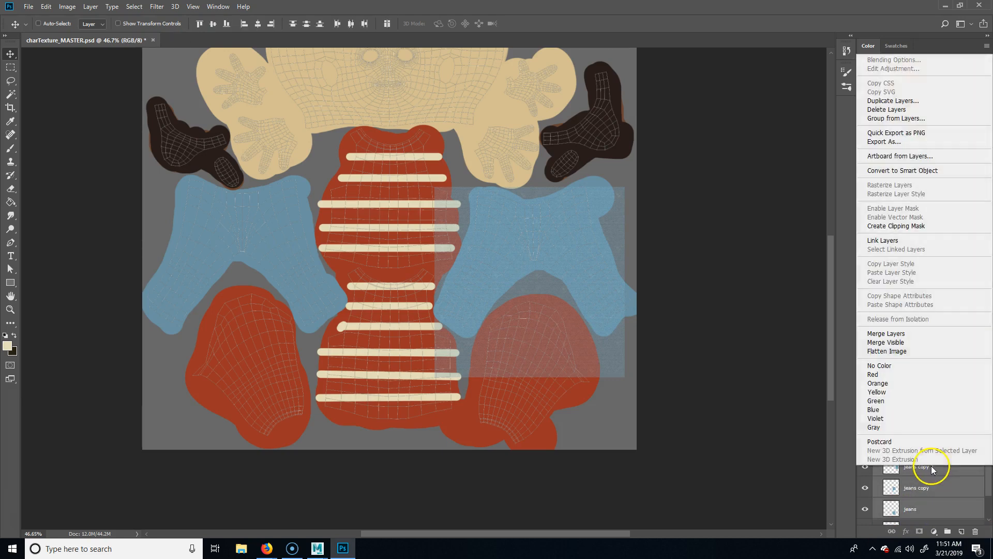
{"action": "left_click", "coordinate": [905, 334]}
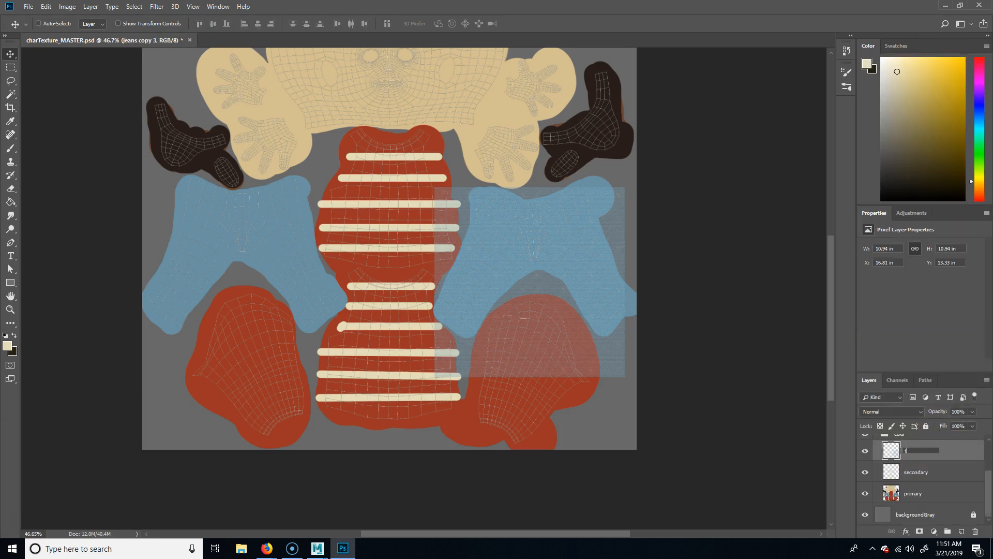
Step: Finish naming the denim layer "jeans" and nudge its texture slightly upward over the right-hand trousers shape
{"action": "key", "text": "Return"}
{"action": "mouse_move", "coordinate": [574, 259]}
{"action": "left_mouse_down"}
{"action": "mouse_move", "coordinate": [551, 244]}
{"action": "mouse_move", "coordinate": [577, 245]}
{"action": "left_mouse_up"}
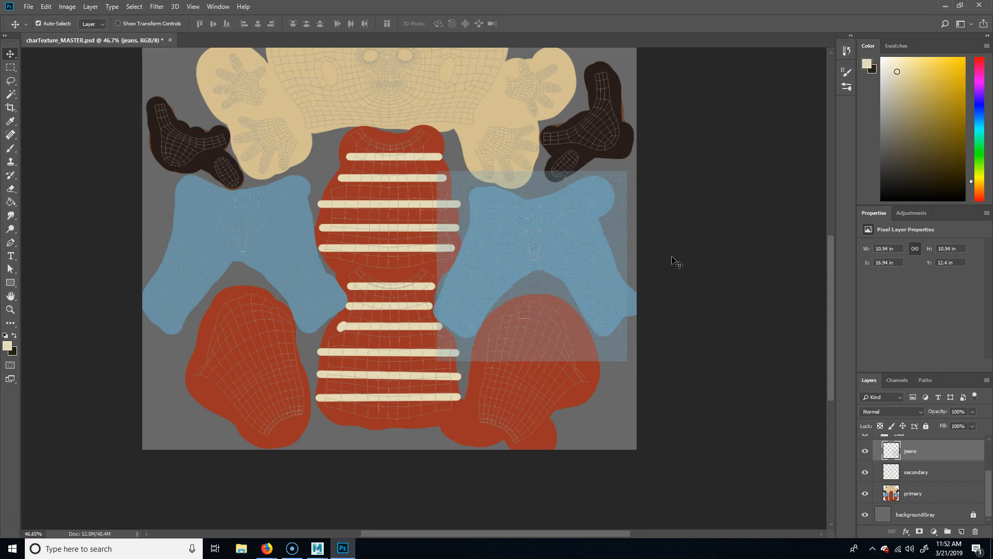
{"action": "key", "text": "ctrl+1"}
{"action": "left_click_drag", "start_coordinate": [734, 277], "coordinate": [559, 365]}
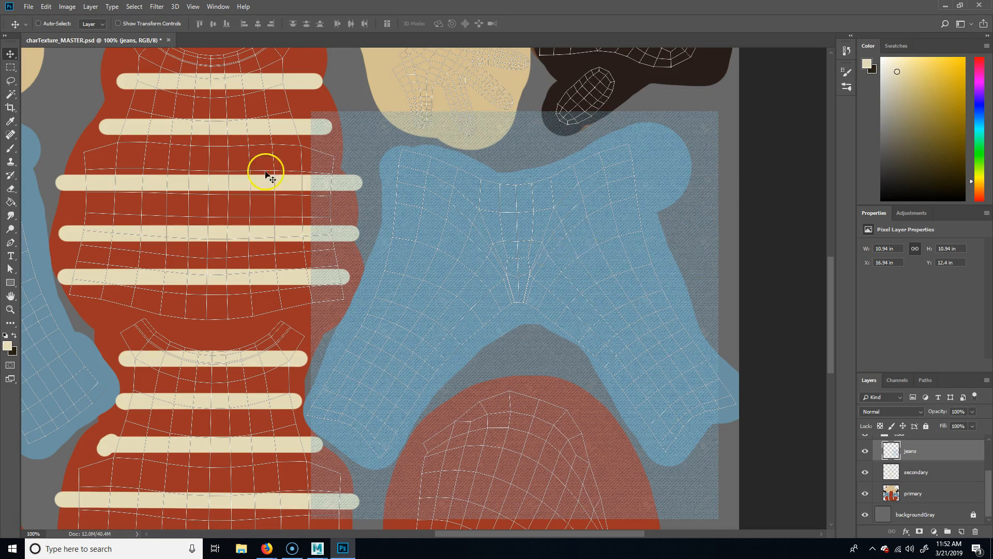
{"action": "left_click", "coordinate": [10, 188]}
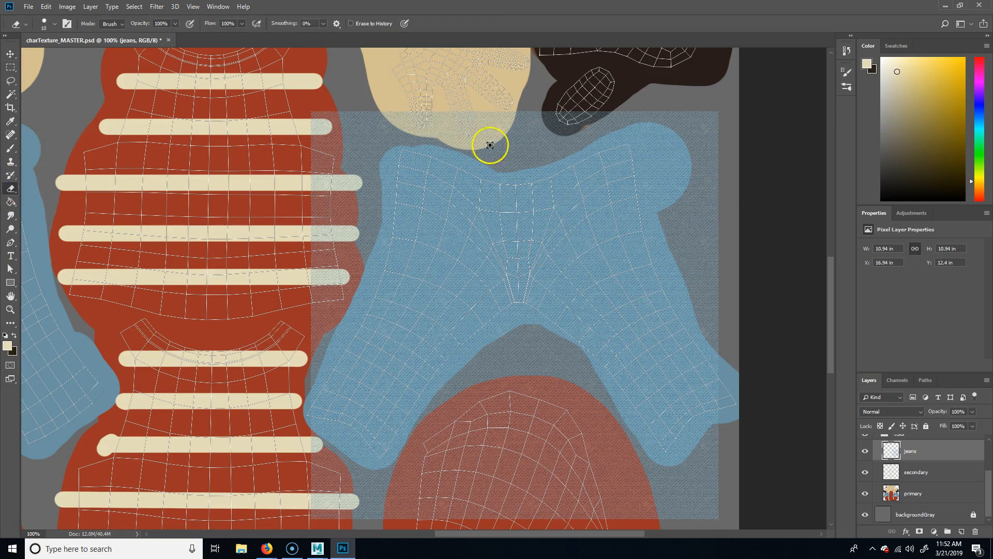
{"action": "key", "text": "bracketright"}
{"action": "key", "text": "bracketright"}
{"action": "key", "text": "bracketright"}
{"action": "key", "text": "bracketright"}
{"action": "key", "text": "bracketright"}
{"action": "key", "text": "bracketright"}
{"action": "key", "text": "bracketright"}
{"action": "left_click_drag", "start_coordinate": [593, 113], "coordinate": [455, 114]}
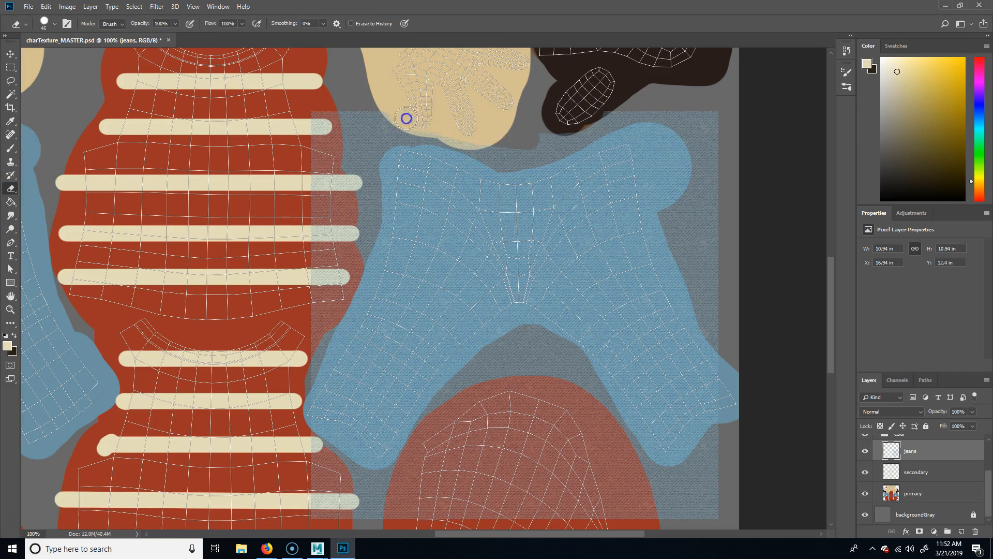
{"action": "key", "text": "ctrl+z"}
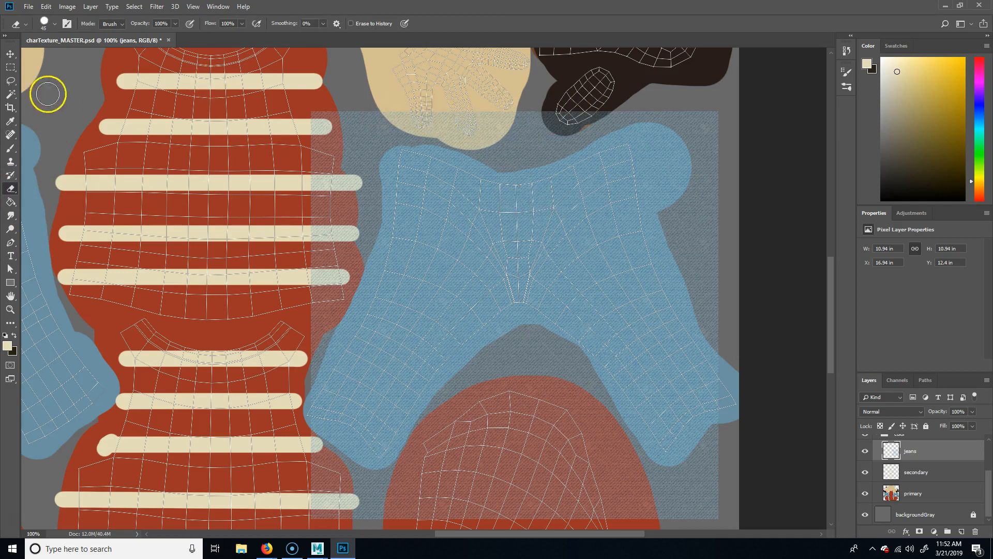
Step: Start Puppet Warp on the jeans layer with the mesh hidden, placing pins along the waist, crotch, both thighs and both leg ends
{"action": "left_click", "coordinate": [10, 54]}
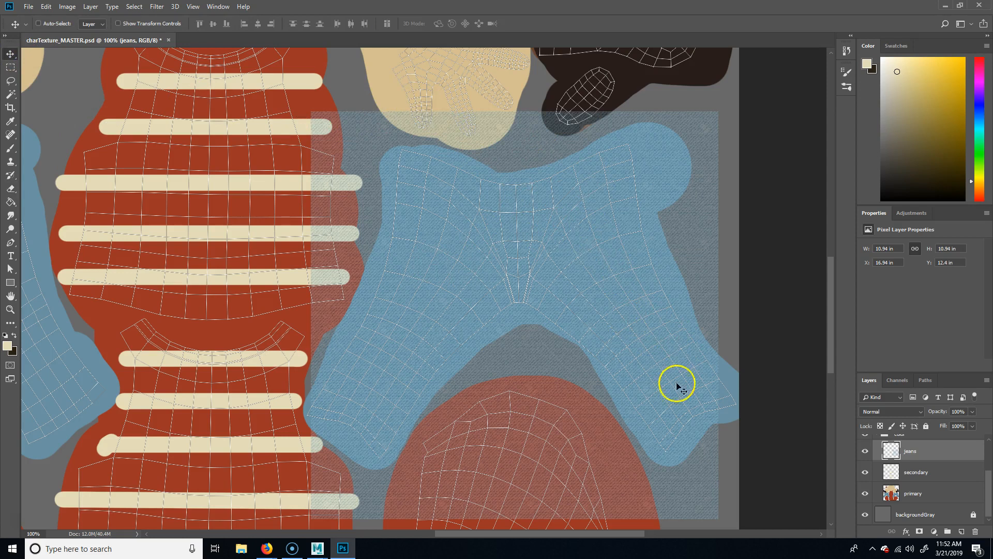
{"action": "left_click", "coordinate": [67, 6]}
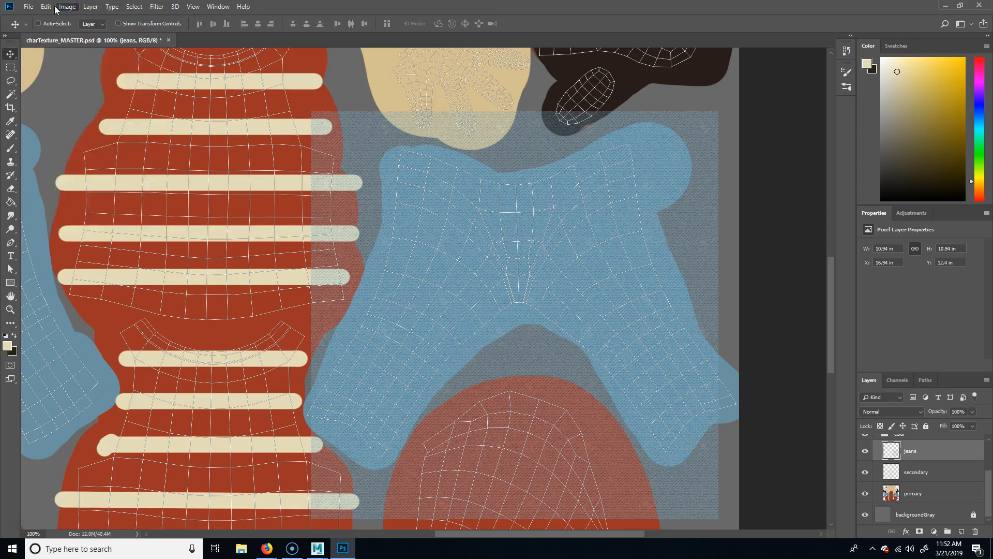
{"action": "left_click", "coordinate": [45, 6]}
{"action": "left_click", "coordinate": [98, 204]}
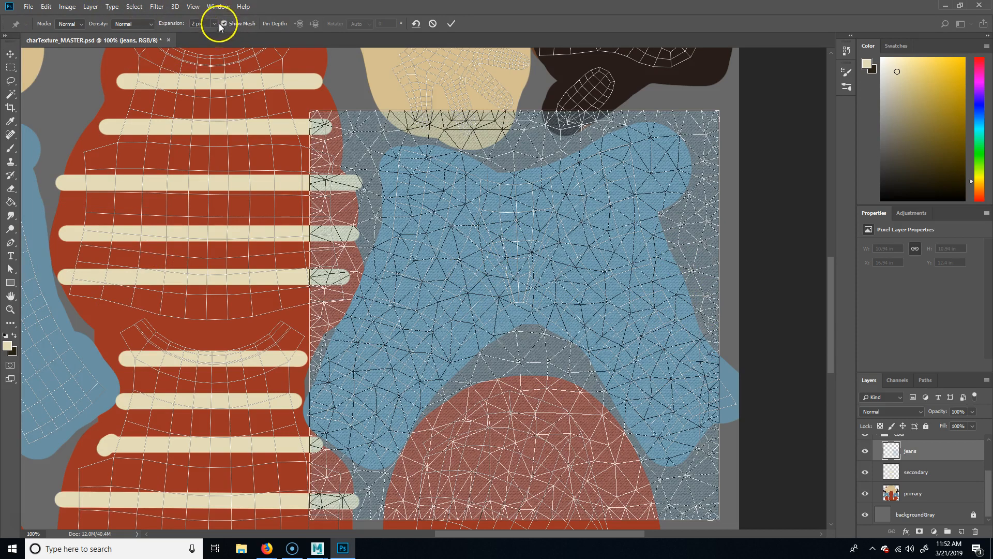
{"action": "left_click", "coordinate": [224, 24]}
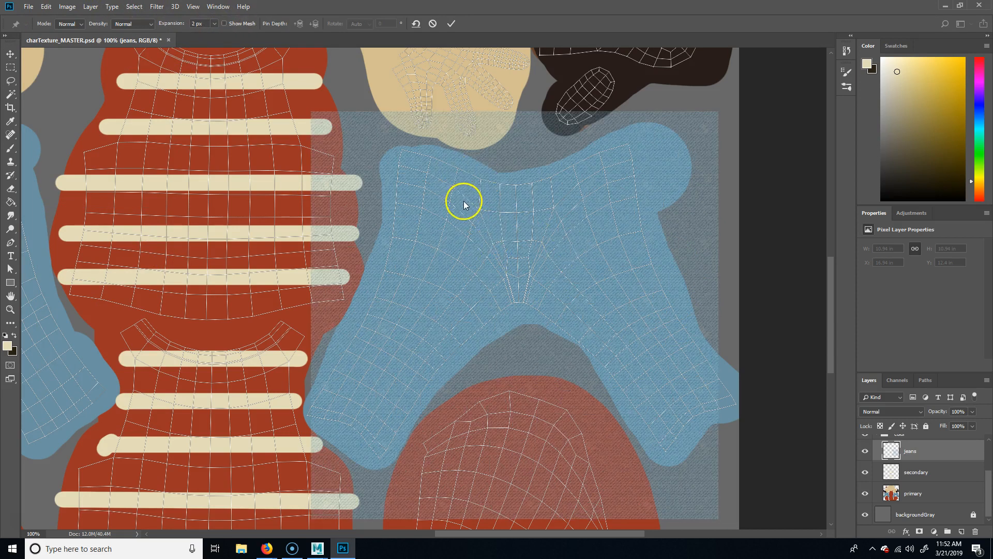
{"action": "left_click", "coordinate": [431, 189]}
{"action": "left_click_drag", "start_coordinate": [494, 267], "coordinate": [521, 297]}
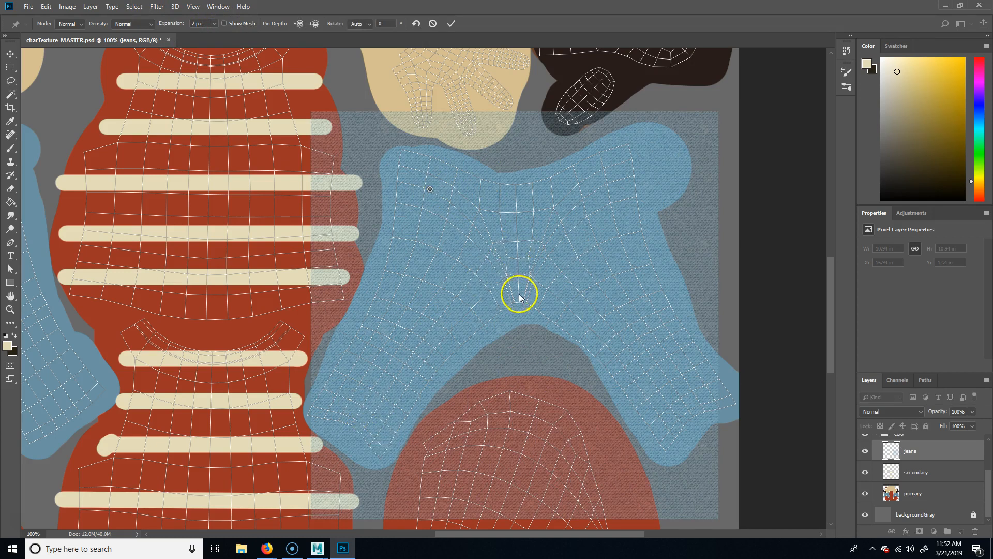
{"action": "left_click", "coordinate": [516, 194]}
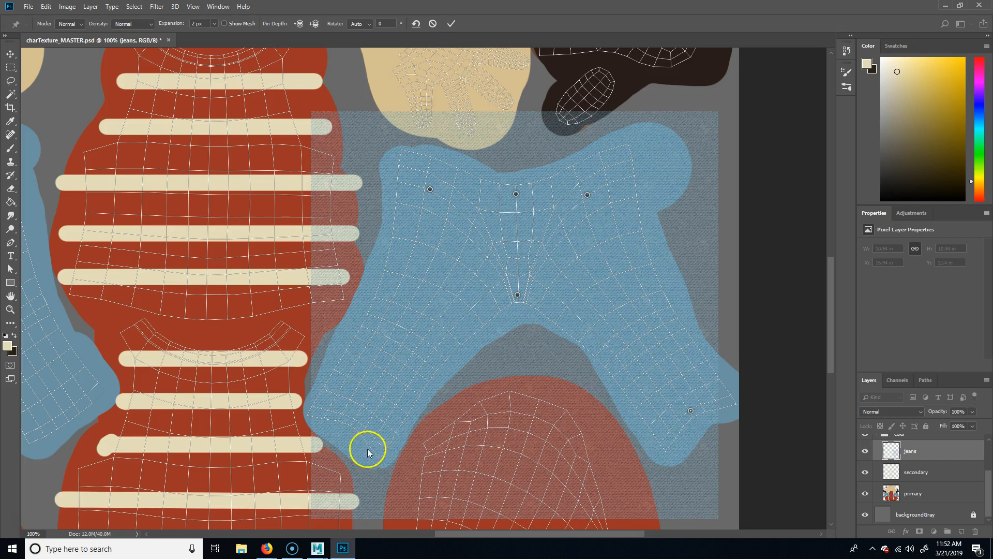
{"action": "left_click", "coordinate": [349, 416]}
{"action": "left_click", "coordinate": [602, 263]}
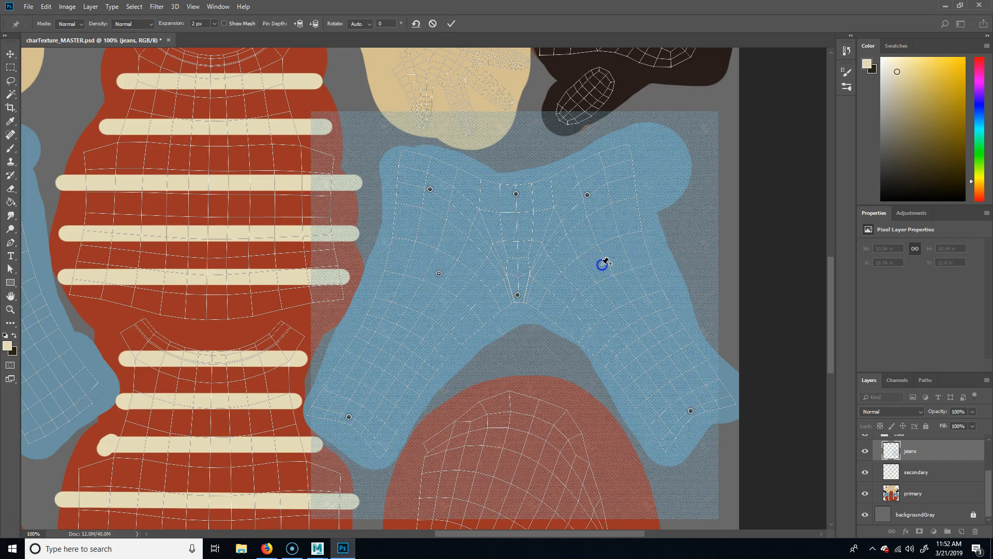
Step: Bend the denim texture to follow the legs by moving the lower pins outward and adjusting both thigh pins, then apply the warp
{"action": "left_click_drag", "start_coordinate": [349, 416], "coordinate": [264, 361]}
{"action": "left_click_drag", "start_coordinate": [439, 274], "coordinate": [453, 275]}
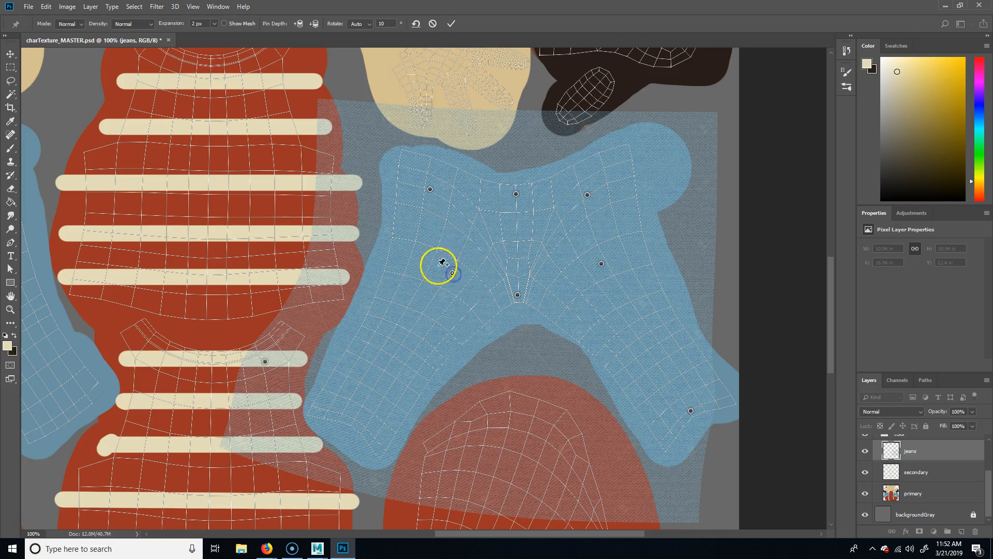
{"action": "left_click_drag", "start_coordinate": [602, 264], "coordinate": [590, 280]}
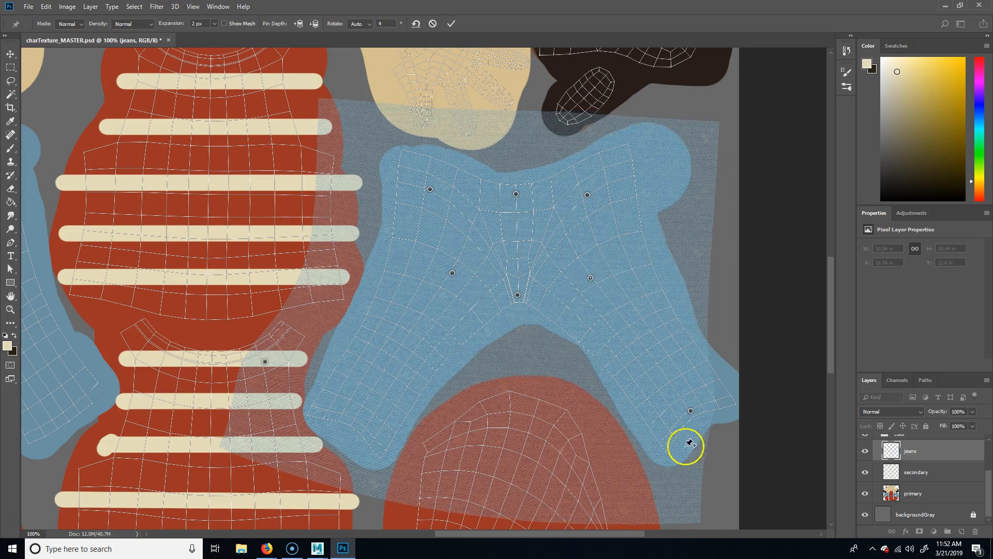
{"action": "left_click_drag", "start_coordinate": [694, 411], "coordinate": [779, 320]}
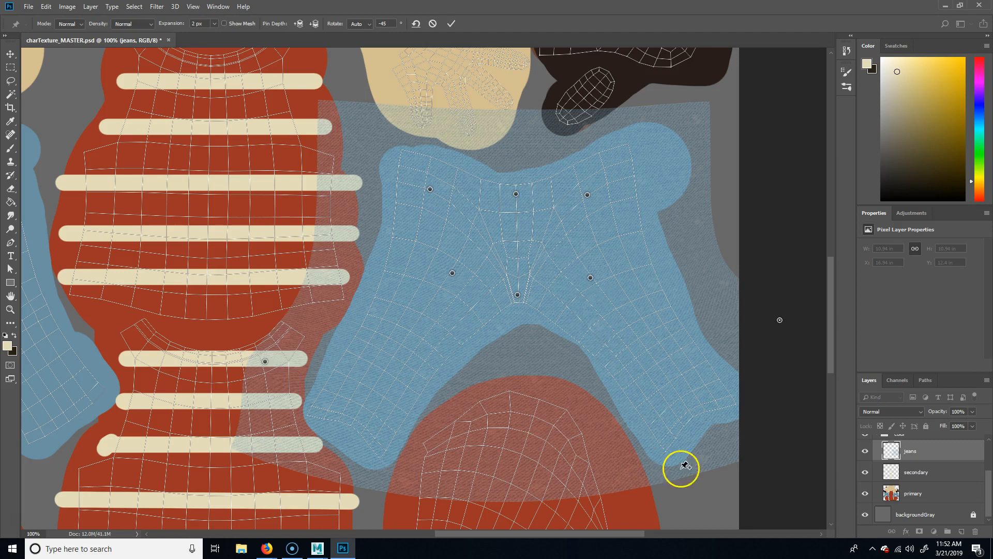
{"action": "key", "text": "Return"}
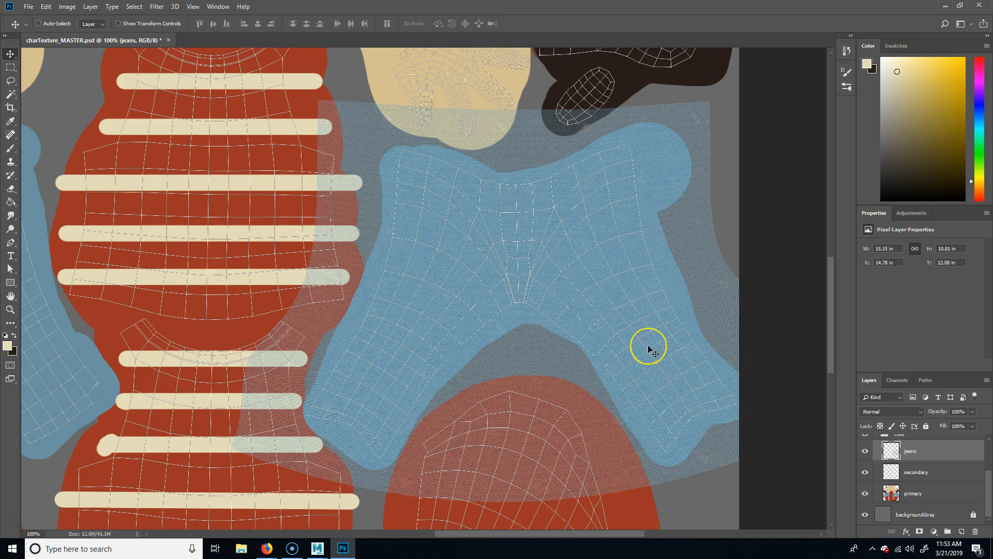
Step: Duplicate the jeans layer and move the copy horizontally over the left-hand trousers shape
{"action": "key", "text": "ctrl+minus"}
{"action": "key", "text": "ctrl+minus"}
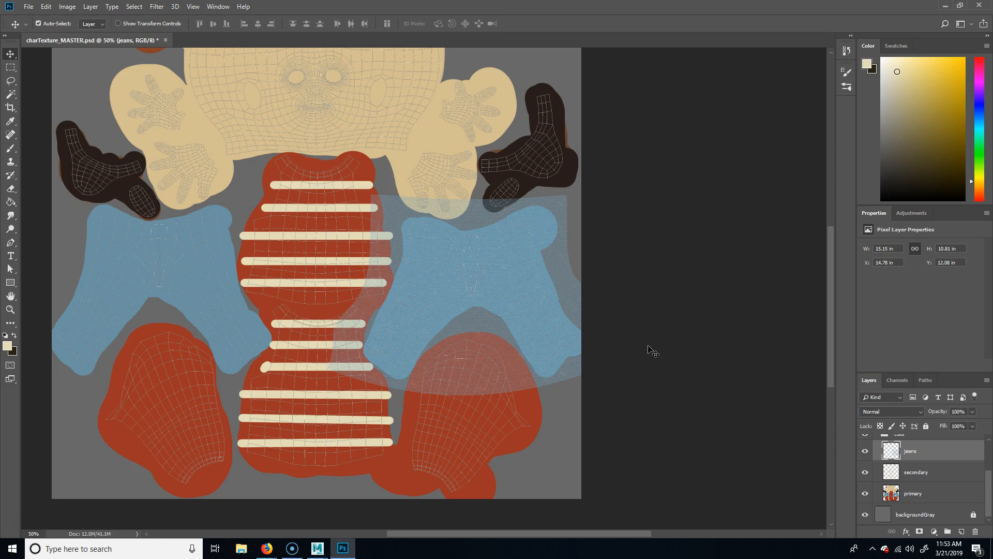
{"action": "left_click_drag", "start_coordinate": [523, 133], "coordinate": [523, 133], "text": "alt"}
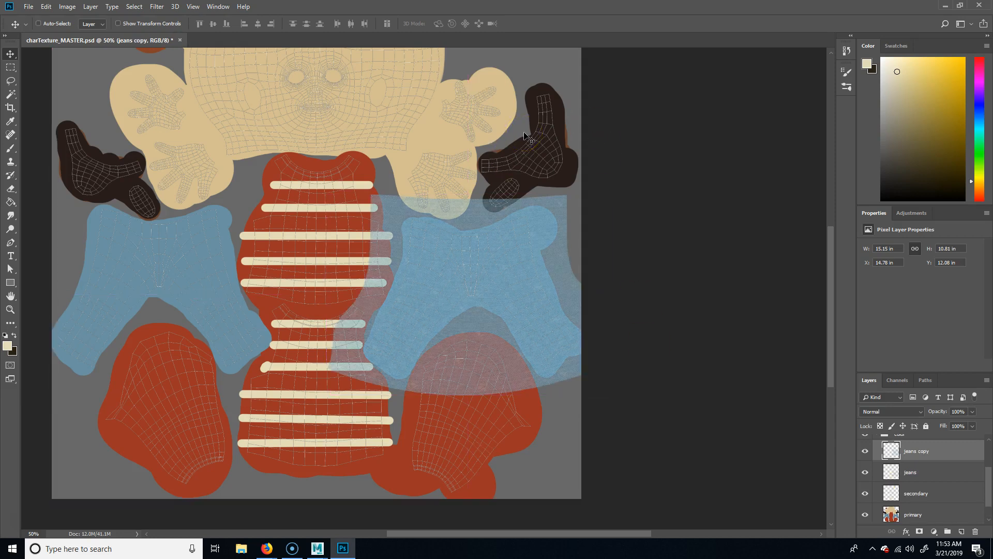
{"action": "left_click_drag", "start_coordinate": [403, 197], "coordinate": [210, 324], "text": "shift"}
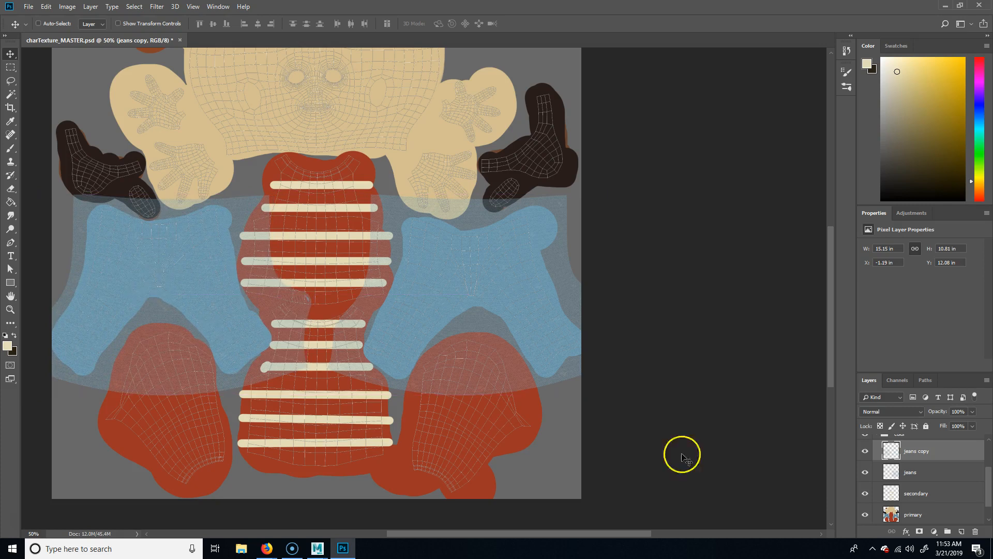
Step: Erase the excess denim around the right-hand trousers on the jeans layer using an enlarged eraser
{"action": "left_click", "coordinate": [927, 473]}
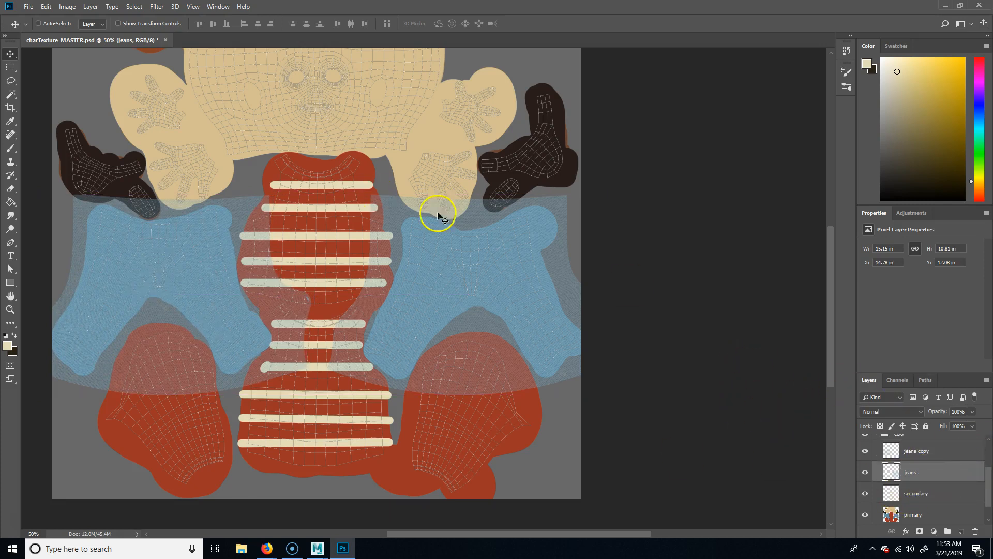
{"action": "key", "text": "e"}
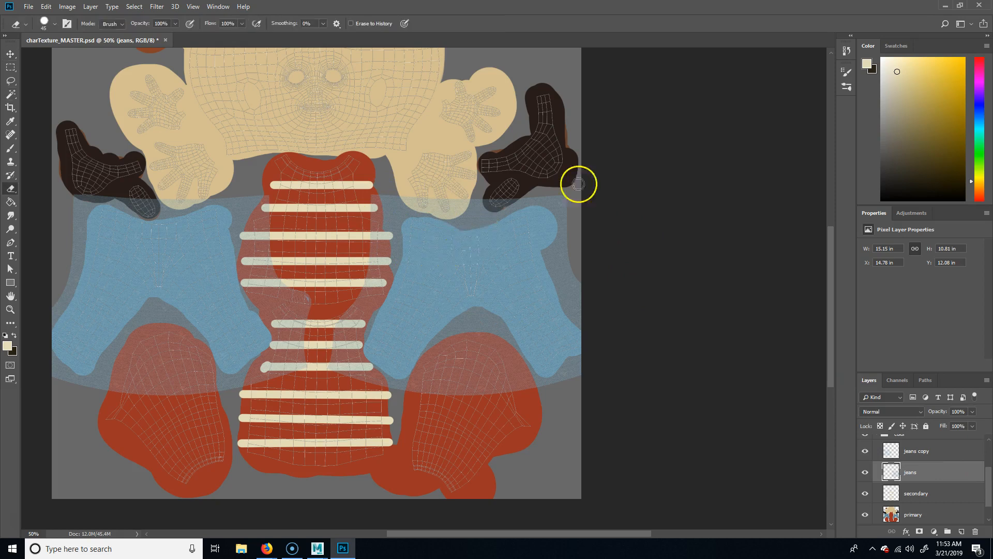
{"action": "key", "text": "ctrl+plus"}
{"action": "key", "text": "ctrl+plus"}
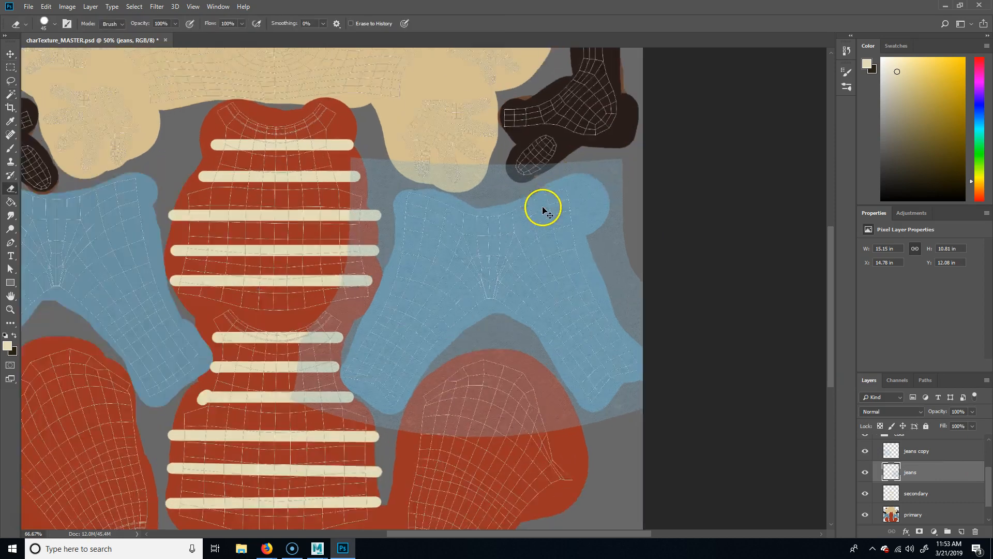
{"action": "left_click_drag", "start_coordinate": [700, 104], "coordinate": [530, 131]}
{"action": "key", "text": "bracketright"}
{"action": "key", "text": "bracketright"}
{"action": "key", "text": "bracketright"}
{"action": "key", "text": "bracketright"}
{"action": "mouse_move", "coordinate": [632, 118]}
{"action": "left_mouse_down"}
{"action": "mouse_move", "coordinate": [566, 110]}
{"action": "mouse_move", "coordinate": [490, 135]}
{"action": "mouse_move", "coordinate": [321, 105]}
{"action": "mouse_move", "coordinate": [545, 111]}
{"action": "mouse_move", "coordinate": [523, 143]}
{"action": "left_mouse_up"}
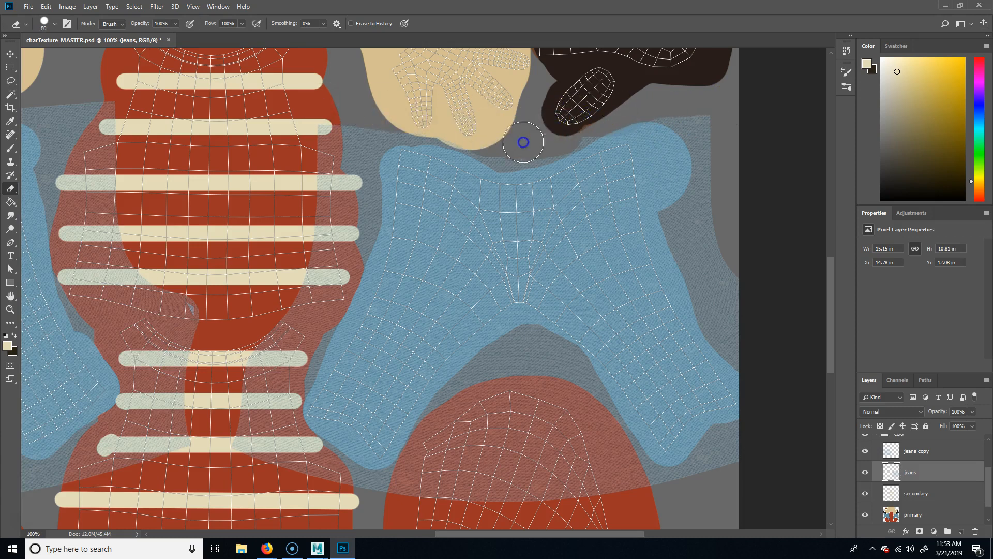
{"action": "mouse_move", "coordinate": [414, 121]}
{"action": "left_mouse_down"}
{"action": "mouse_move", "coordinate": [335, 135]}
{"action": "mouse_move", "coordinate": [350, 186]}
{"action": "mouse_move", "coordinate": [355, 160]}
{"action": "mouse_move", "coordinate": [326, 306]}
{"action": "mouse_move", "coordinate": [362, 224]}
{"action": "mouse_move", "coordinate": [293, 357]}
{"action": "mouse_move", "coordinate": [259, 363]}
{"action": "mouse_move", "coordinate": [254, 444]}
{"action": "mouse_move", "coordinate": [286, 355]}
{"action": "mouse_move", "coordinate": [266, 461]}
{"action": "mouse_move", "coordinate": [349, 477]}
{"action": "mouse_move", "coordinate": [295, 446]}
{"action": "mouse_move", "coordinate": [399, 486]}
{"action": "mouse_move", "coordinate": [424, 465]}
{"action": "mouse_move", "coordinate": [454, 399]}
{"action": "mouse_move", "coordinate": [526, 351]}
{"action": "mouse_move", "coordinate": [476, 445]}
{"action": "mouse_move", "coordinate": [443, 477]}
{"action": "mouse_move", "coordinate": [574, 481]}
{"action": "mouse_move", "coordinate": [511, 489]}
{"action": "mouse_move", "coordinate": [569, 441]}
{"action": "mouse_move", "coordinate": [557, 381]}
{"action": "mouse_move", "coordinate": [619, 472]}
{"action": "mouse_move", "coordinate": [667, 471]}
{"action": "mouse_move", "coordinate": [652, 444]}
{"action": "mouse_move", "coordinate": [636, 440]}
{"action": "left_mouse_up"}
{"action": "mouse_move", "coordinate": [550, 466]}
{"action": "left_mouse_down"}
{"action": "mouse_move", "coordinate": [585, 470]}
{"action": "mouse_move", "coordinate": [689, 397]}
{"action": "left_mouse_up"}
{"action": "mouse_move", "coordinate": [594, 133]}
{"action": "left_mouse_down"}
{"action": "mouse_move", "coordinate": [621, 84]}
{"action": "mouse_move", "coordinate": [647, 269]}
{"action": "mouse_move", "coordinate": [638, 286]}
{"action": "mouse_move", "coordinate": [569, 111]}
{"action": "mouse_move", "coordinate": [594, 97]}
{"action": "mouse_move", "coordinate": [475, 99]}
{"action": "left_mouse_up"}
Step: Erase the excess denim around the left-hand trousers on the jeans copy layer
{"action": "left_click_drag", "start_coordinate": [217, 222], "coordinate": [546, 197]}
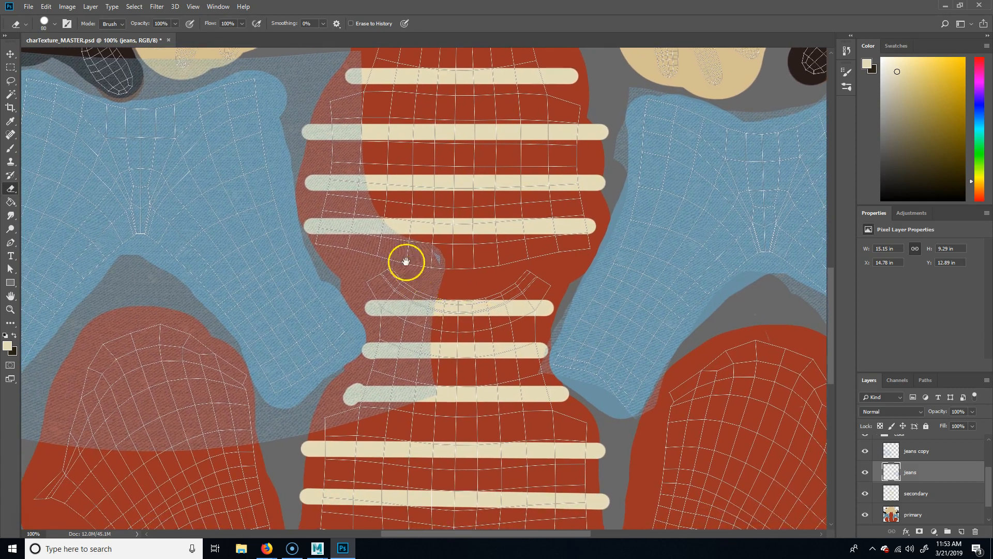
{"action": "left_click", "coordinate": [917, 450]}
{"action": "mouse_move", "coordinate": [421, 248]}
{"action": "left_mouse_down"}
{"action": "mouse_move", "coordinate": [432, 255]}
{"action": "mouse_move", "coordinate": [422, 367]}
{"action": "mouse_move", "coordinate": [341, 147]}
{"action": "mouse_move", "coordinate": [333, 61]}
{"action": "mouse_move", "coordinate": [306, 91]}
{"action": "mouse_move", "coordinate": [309, 179]}
{"action": "mouse_move", "coordinate": [390, 349]}
{"action": "mouse_move", "coordinate": [330, 426]}
{"action": "mouse_move", "coordinate": [343, 428]}
{"action": "mouse_move", "coordinate": [322, 402]}
{"action": "mouse_move", "coordinate": [233, 429]}
{"action": "left_mouse_up"}
{"action": "left_click_drag", "start_coordinate": [303, 338], "coordinate": [536, 299]}
{"action": "mouse_move", "coordinate": [426, 415]}
{"action": "left_mouse_down"}
{"action": "mouse_move", "coordinate": [399, 398]}
{"action": "mouse_move", "coordinate": [185, 381]}
{"action": "mouse_move", "coordinate": [350, 281]}
{"action": "mouse_move", "coordinate": [485, 356]}
{"action": "mouse_move", "coordinate": [343, 373]}
{"action": "mouse_move", "coordinate": [399, 326]}
{"action": "mouse_move", "coordinate": [332, 310]}
{"action": "left_mouse_up"}
{"action": "left_click_drag", "start_coordinate": [278, 234], "coordinate": [312, 365]}
{"action": "mouse_move", "coordinate": [248, 141]}
{"action": "left_mouse_down"}
{"action": "mouse_move", "coordinate": [234, 307]}
{"action": "mouse_move", "coordinate": [160, 405]}
{"action": "left_mouse_up"}
{"action": "mouse_move", "coordinate": [271, 159]}
{"action": "left_mouse_down"}
{"action": "mouse_move", "coordinate": [455, 162]}
{"action": "mouse_move", "coordinate": [529, 142]}
{"action": "left_mouse_up"}
{"action": "left_click_drag", "start_coordinate": [450, 162], "coordinate": [451, 162]}
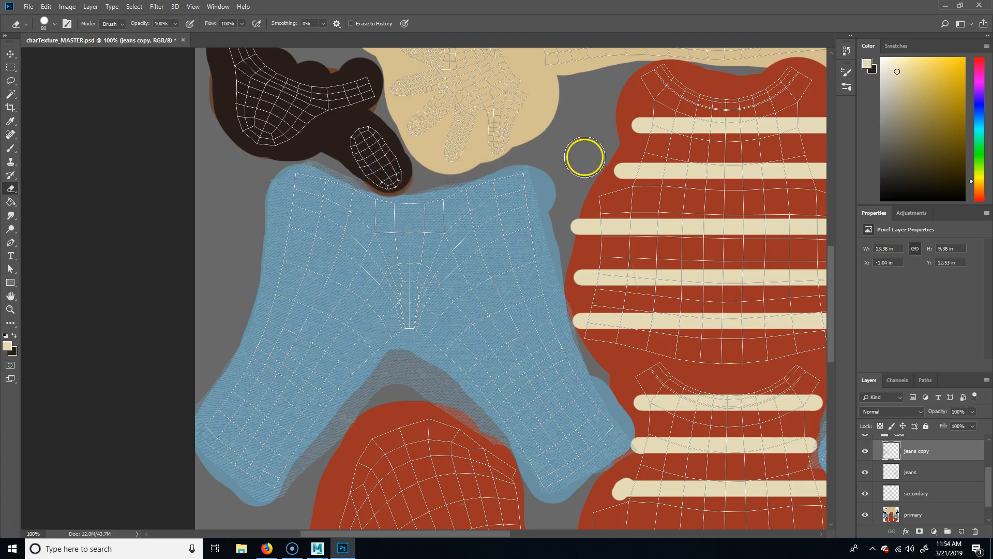
{"action": "right_click", "coordinate": [940, 452]}
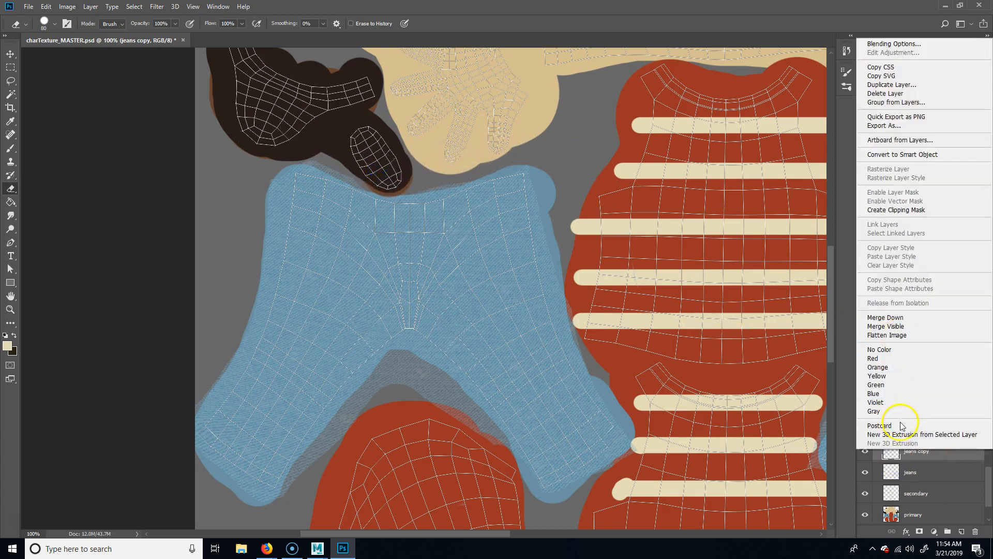
{"action": "left_click", "coordinate": [913, 317]}
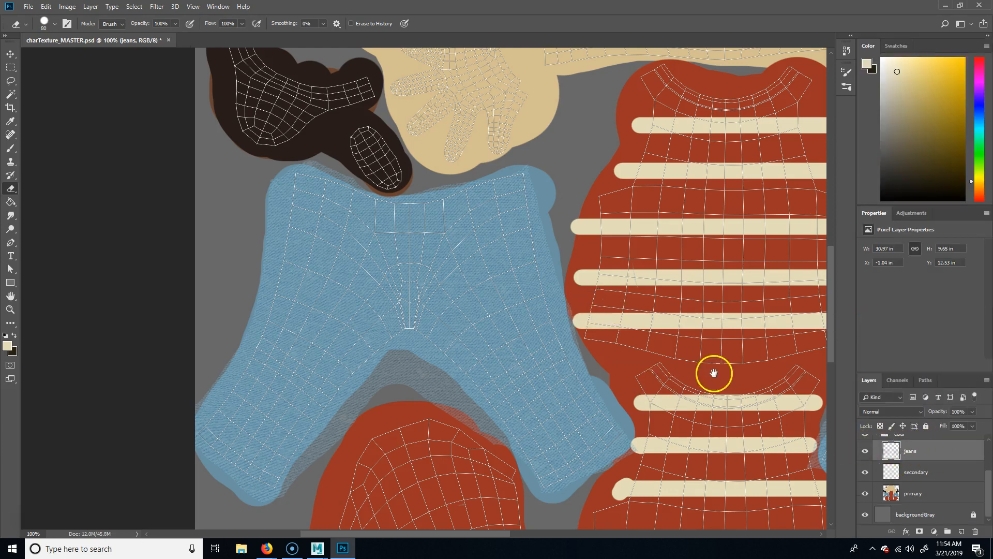
{"action": "left_click_drag", "start_coordinate": [712, 373], "coordinate": [483, 348]}
{"action": "left_click_drag", "start_coordinate": [574, 366], "coordinate": [570, 365]}
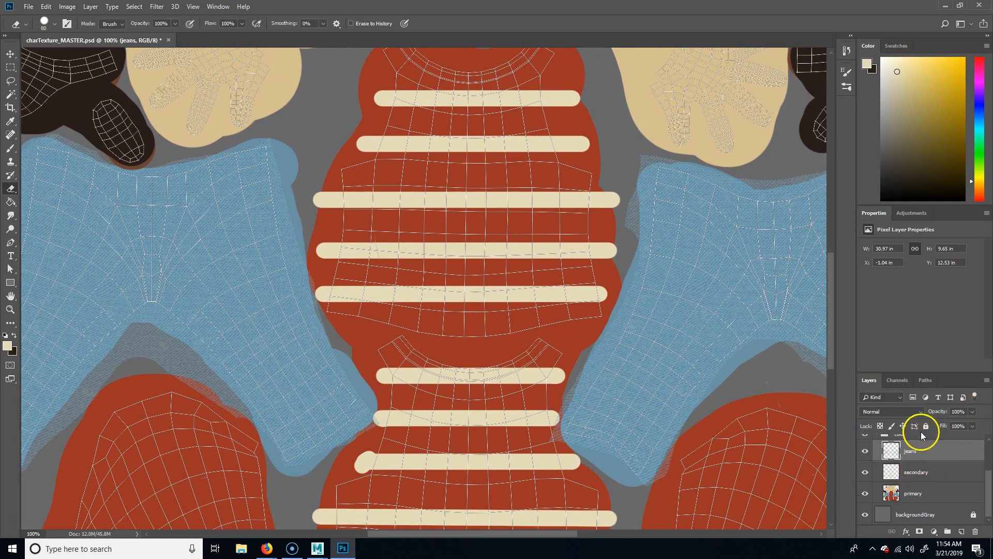
{"action": "key", "text": "ctrl+j"}
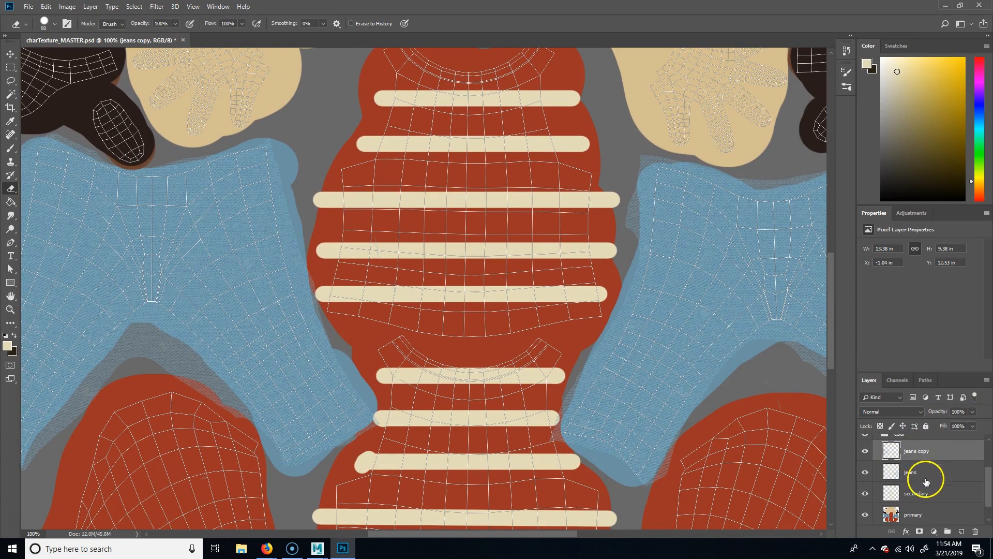
Step: Merge the jeans copy layer down into the jeans layer
{"action": "left_click", "coordinate": [932, 477]}
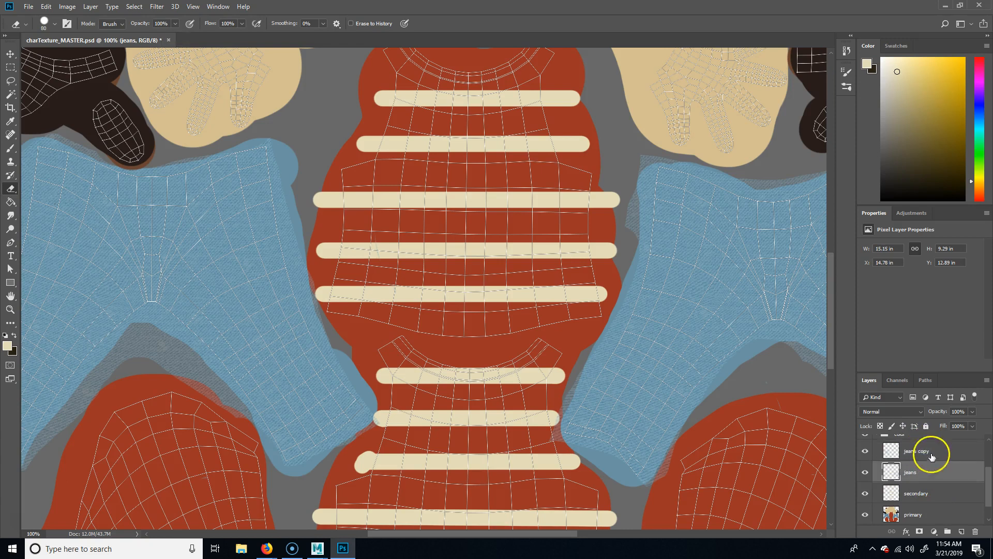
{"action": "left_click", "coordinate": [934, 449]}
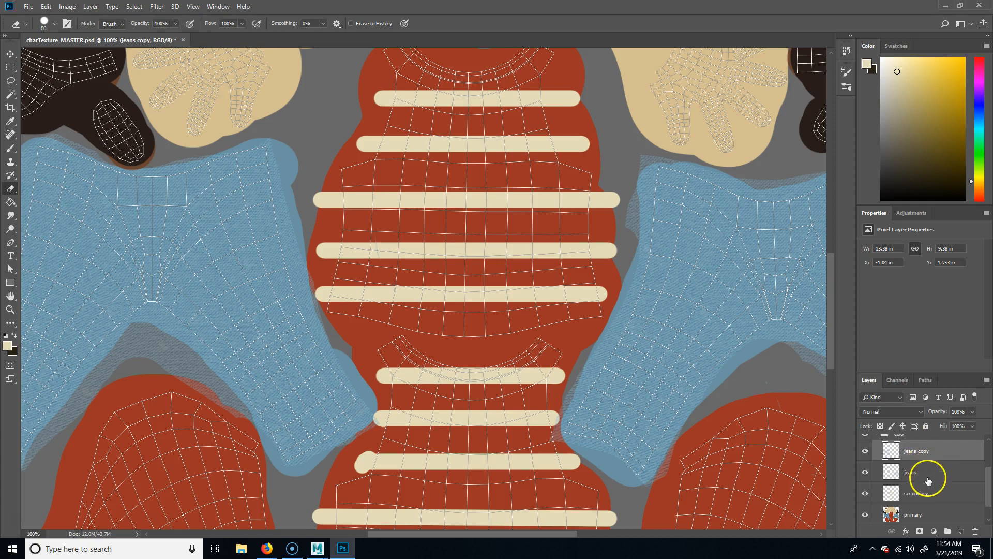
{"action": "left_click", "coordinate": [928, 477]}
{"action": "left_click", "coordinate": [923, 451]}
{"action": "right_click", "coordinate": [923, 451]}
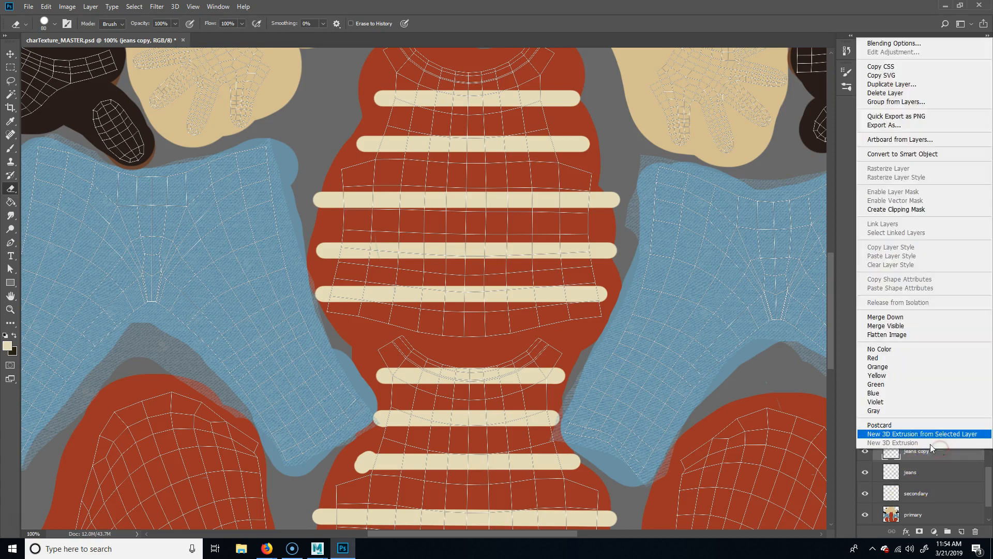
{"action": "left_click", "coordinate": [889, 317]}
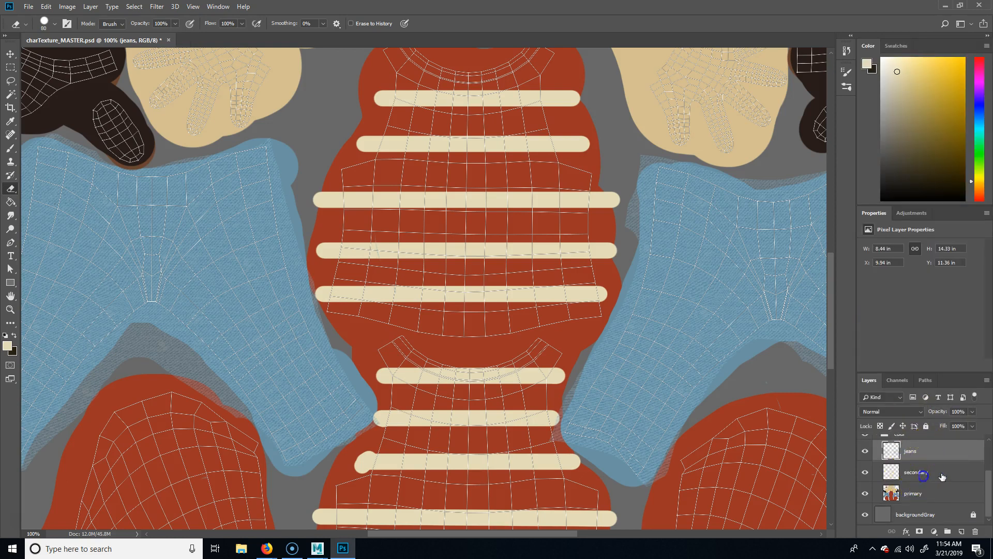
Step: Move the jeans layer directly beneath the primary layer in the stacking order and select the primary layer
{"action": "left_click", "coordinate": [935, 486]}
{"action": "left_click_drag", "start_coordinate": [915, 454], "coordinate": [924, 500]}
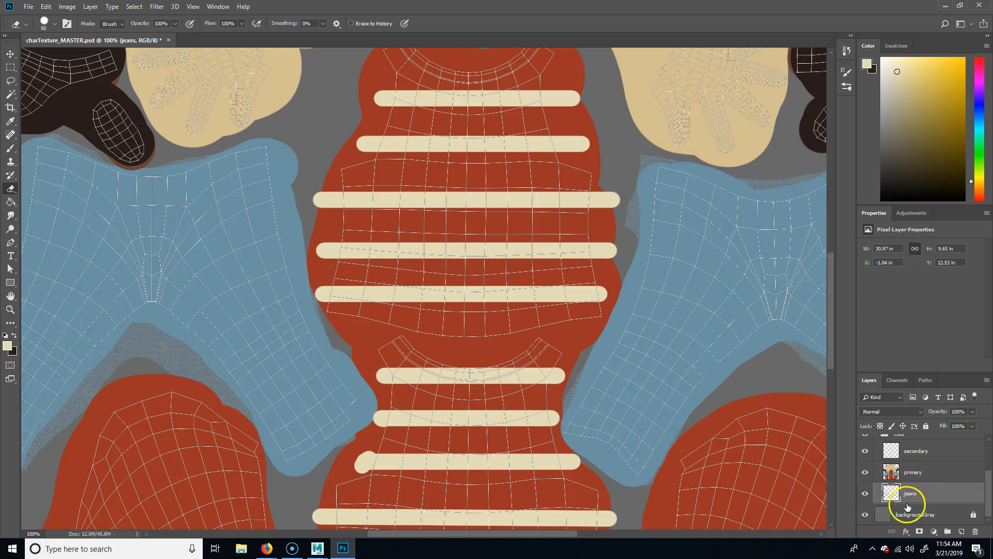
{"action": "left_click", "coordinate": [926, 472]}
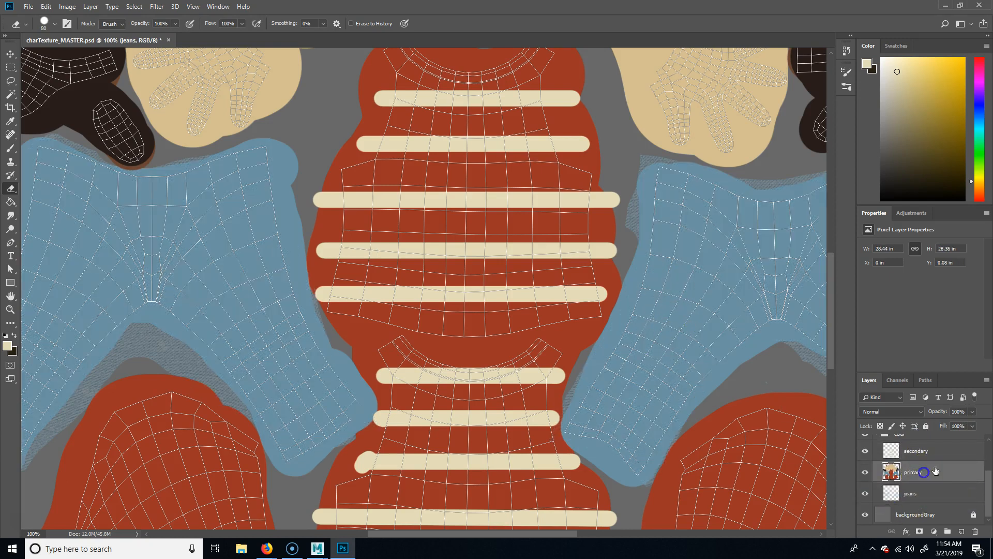
Step: Set the primary layer's blend mode to Color and check the effect by briefly toggling the visibility of the primary and secondary layers
{"action": "left_click", "coordinate": [916, 414]}
{"action": "left_click", "coordinate": [886, 393]}
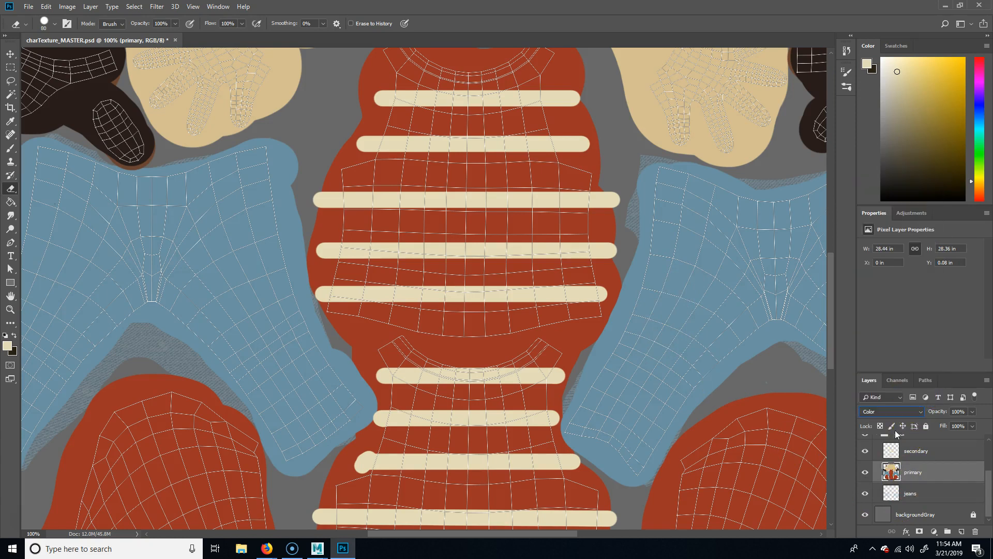
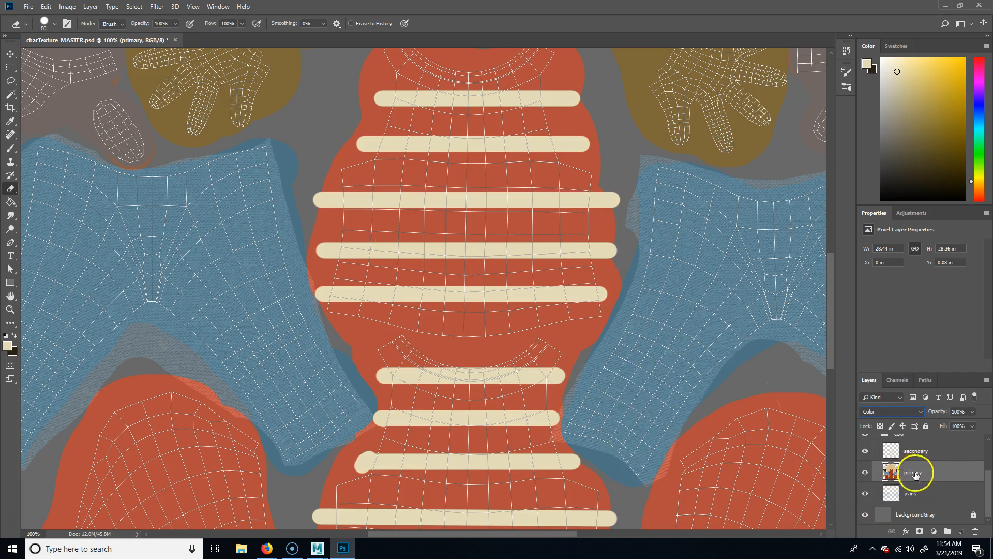
{"action": "left_click", "coordinate": [918, 497]}
{"action": "left_click_drag", "start_coordinate": [865, 473], "coordinate": [865, 451]}
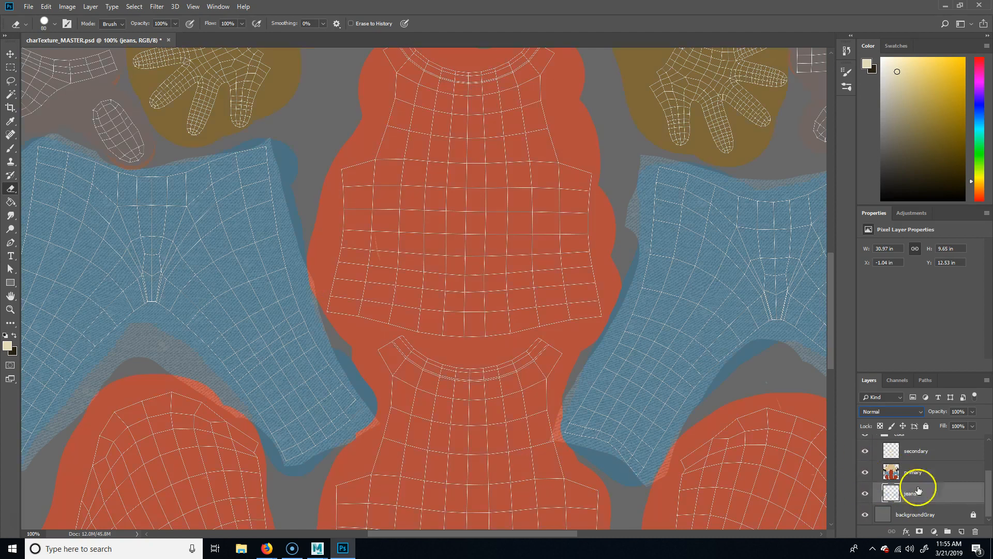
{"action": "left_click", "coordinate": [943, 473]}
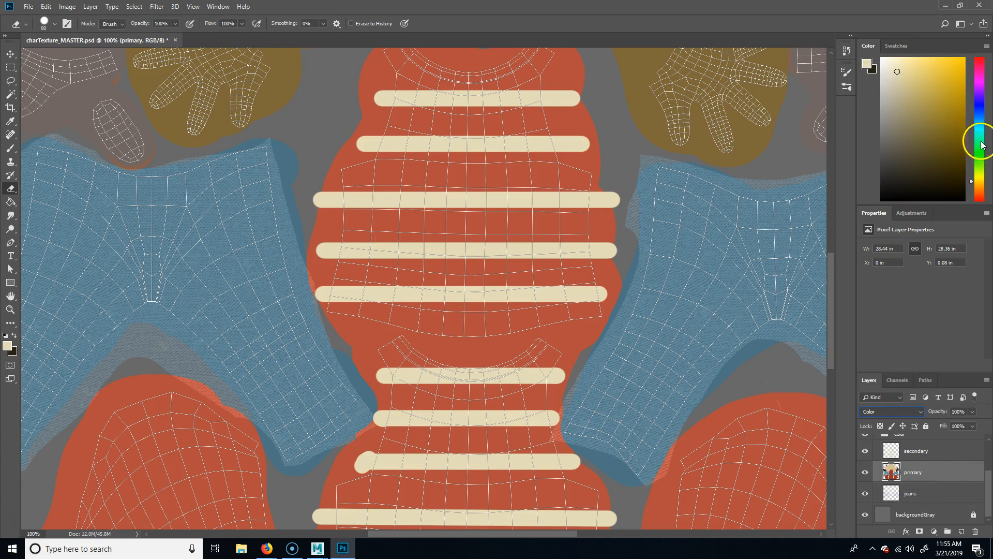
Step: Pick a medium green foreground color and activate the Brush tool at size 60 for the primary layer
{"action": "left_click_drag", "start_coordinate": [979, 177], "coordinate": [984, 158]}
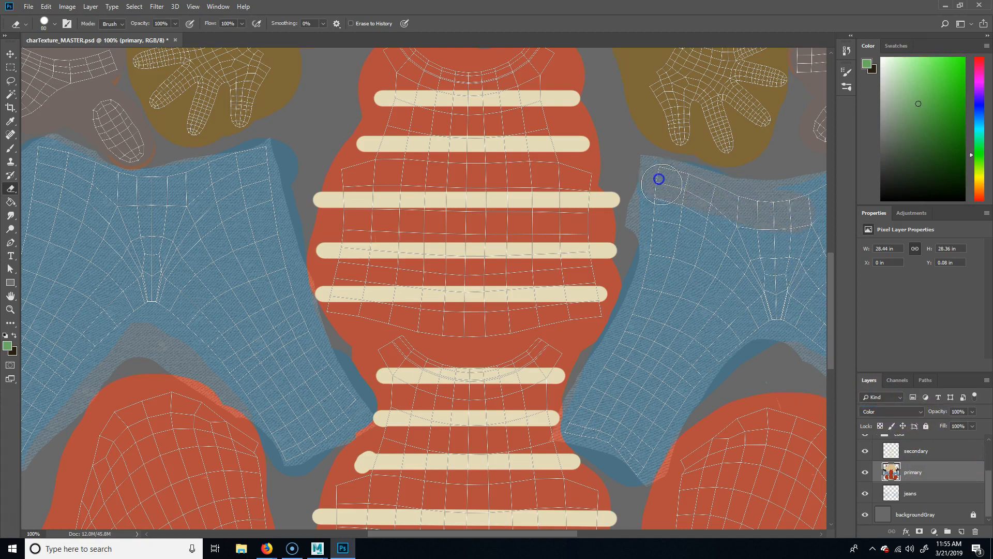
{"action": "mouse_move", "coordinate": [710, 260]}
{"action": "left_mouse_down"}
{"action": "mouse_move", "coordinate": [595, 258]}
{"action": "mouse_move", "coordinate": [328, 344]}
{"action": "mouse_move", "coordinate": [570, 391]}
{"action": "left_mouse_up"}
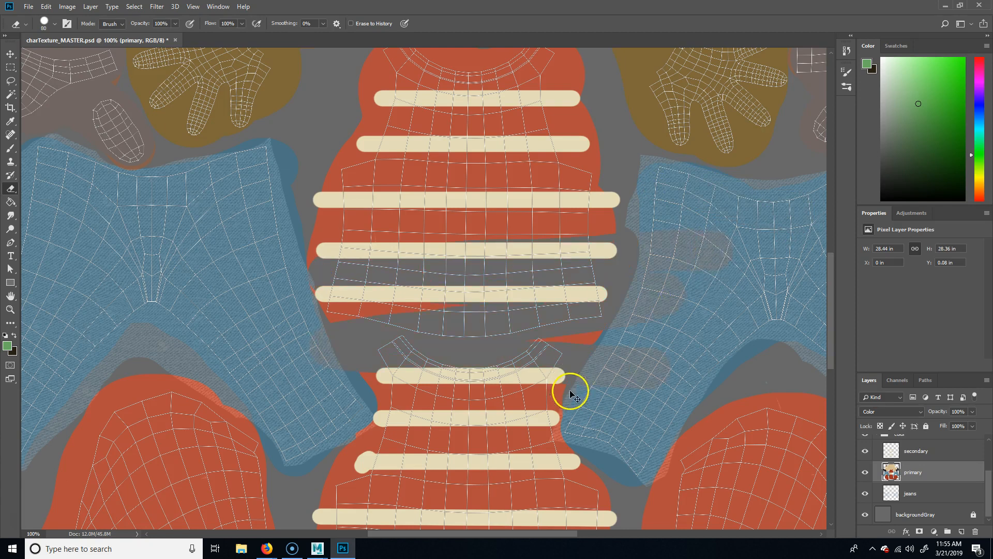
{"action": "left_click", "coordinate": [11, 148]}
{"action": "key", "text": "bracketright"}
{"action": "key", "text": "bracketright"}
{"action": "key", "text": "bracketright"}
Step: Paint the right-hand trousers green on the primary layer, covering the whole UV area
{"action": "left_click_drag", "start_coordinate": [756, 206], "coordinate": [757, 208]}
{"action": "mouse_move", "coordinate": [683, 184]}
{"action": "left_mouse_down"}
{"action": "mouse_move", "coordinate": [661, 197]}
{"action": "mouse_move", "coordinate": [665, 271]}
{"action": "mouse_move", "coordinate": [724, 229]}
{"action": "mouse_move", "coordinate": [676, 290]}
{"action": "mouse_move", "coordinate": [641, 286]}
{"action": "mouse_move", "coordinate": [606, 407]}
{"action": "left_mouse_up"}
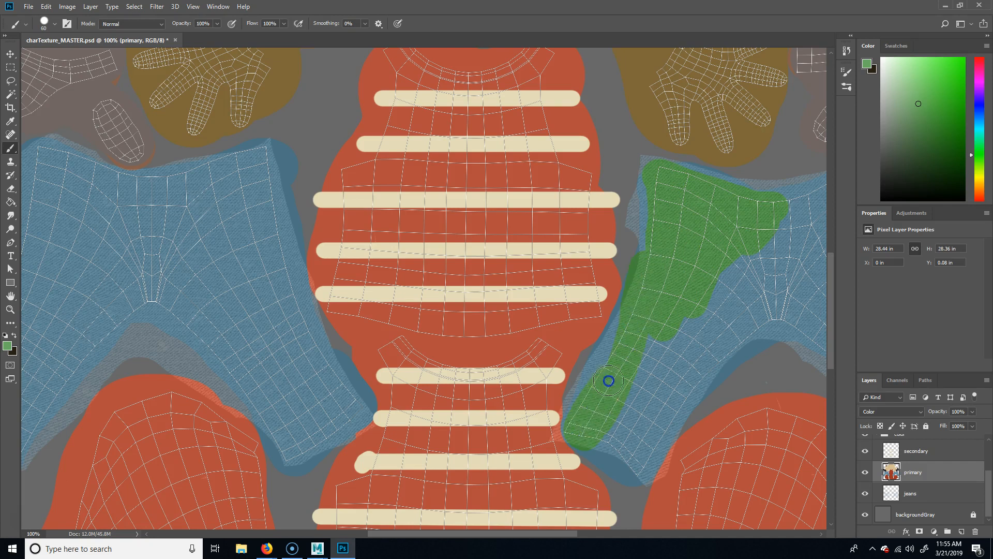
{"action": "mouse_move", "coordinate": [783, 267]}
{"action": "left_mouse_down"}
{"action": "mouse_move", "coordinate": [614, 326]}
{"action": "mouse_move", "coordinate": [587, 182]}
{"action": "mouse_move", "coordinate": [472, 172]}
{"action": "mouse_move", "coordinate": [479, 179]}
{"action": "left_mouse_up"}
{"action": "mouse_move", "coordinate": [582, 172]}
{"action": "left_mouse_down"}
{"action": "mouse_move", "coordinate": [639, 362]}
{"action": "mouse_move", "coordinate": [678, 393]}
{"action": "mouse_move", "coordinate": [592, 245]}
{"action": "left_mouse_up"}
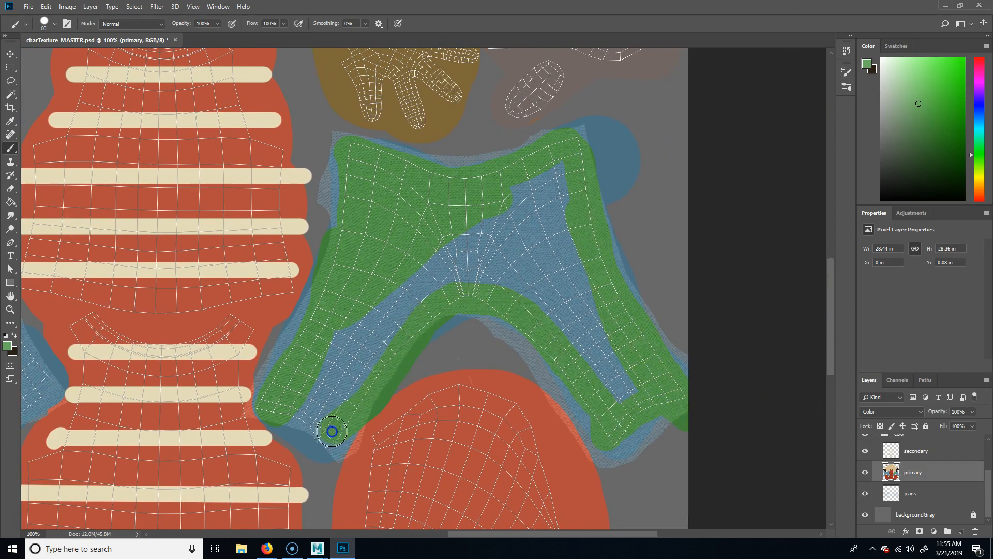
{"action": "mouse_move", "coordinate": [593, 256]}
{"action": "left_mouse_down"}
{"action": "mouse_move", "coordinate": [649, 407]}
{"action": "mouse_move", "coordinate": [561, 244]}
{"action": "left_mouse_up"}
{"action": "left_click_drag", "start_coordinate": [499, 275], "coordinate": [467, 277]}
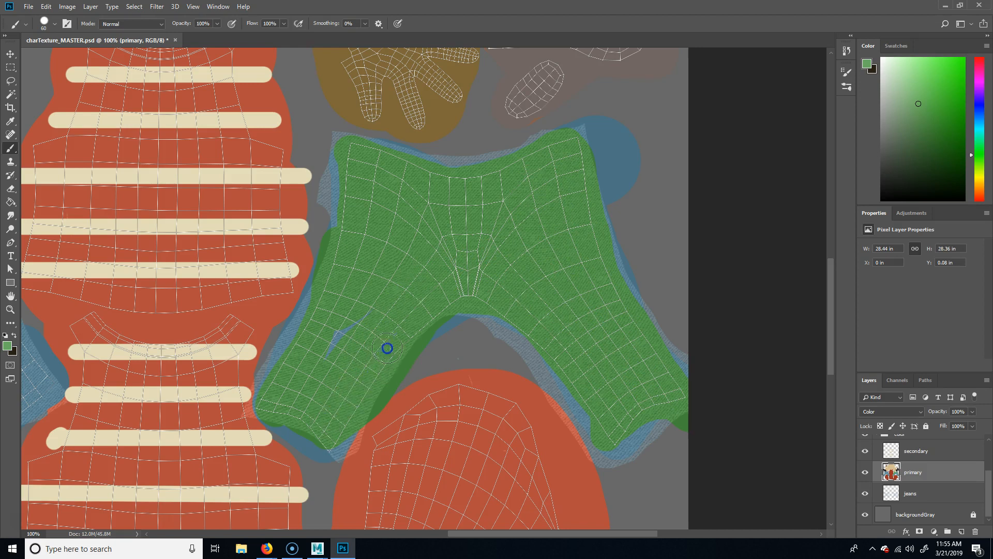
Step: Paint green along the edges and legs of the left-hand trousers on the primary layer
{"action": "left_click_drag", "start_coordinate": [256, 376], "coordinate": [358, 364]}
{"action": "left_click_drag", "start_coordinate": [495, 316], "coordinate": [585, 364]}
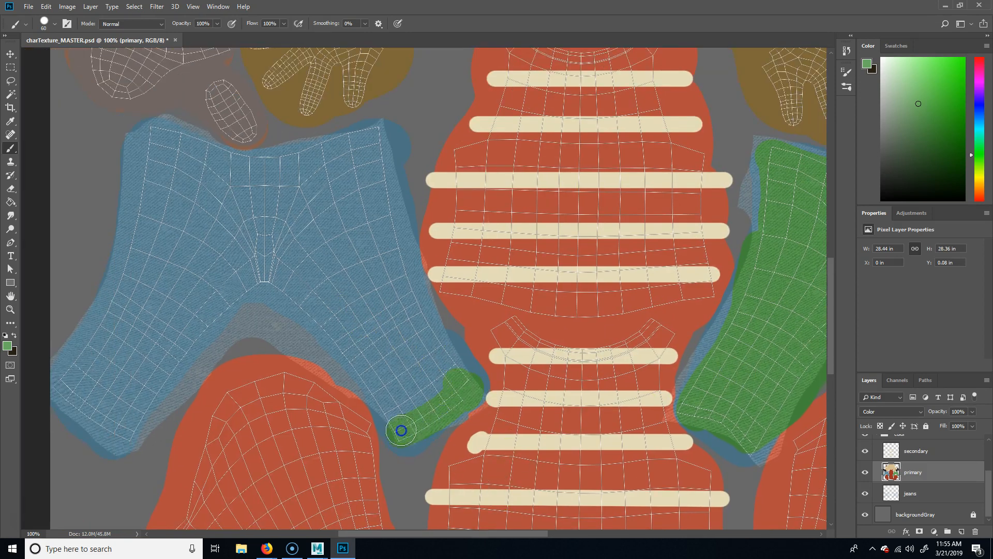
{"action": "mouse_move", "coordinate": [293, 339]}
{"action": "left_mouse_down"}
{"action": "mouse_move", "coordinate": [290, 270]}
{"action": "mouse_move", "coordinate": [169, 355]}
{"action": "mouse_move", "coordinate": [103, 442]}
{"action": "left_mouse_up"}
{"action": "mouse_move", "coordinate": [136, 358]}
{"action": "left_mouse_down"}
{"action": "mouse_move", "coordinate": [91, 419]}
{"action": "mouse_move", "coordinate": [150, 180]}
{"action": "left_mouse_up"}
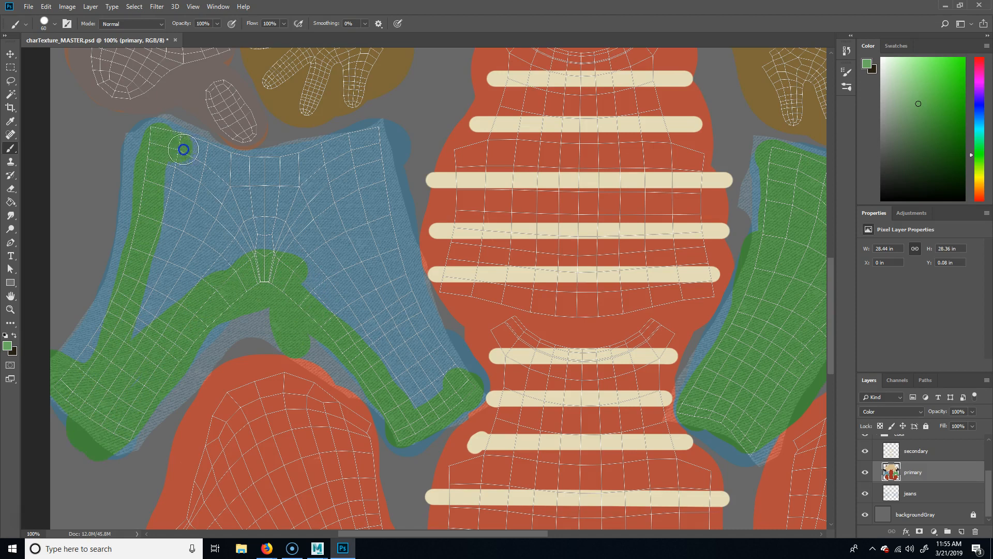
{"action": "mouse_move", "coordinate": [245, 162]}
{"action": "left_mouse_down"}
{"action": "mouse_move", "coordinate": [355, 152]}
{"action": "mouse_move", "coordinate": [365, 139]}
{"action": "left_mouse_up"}
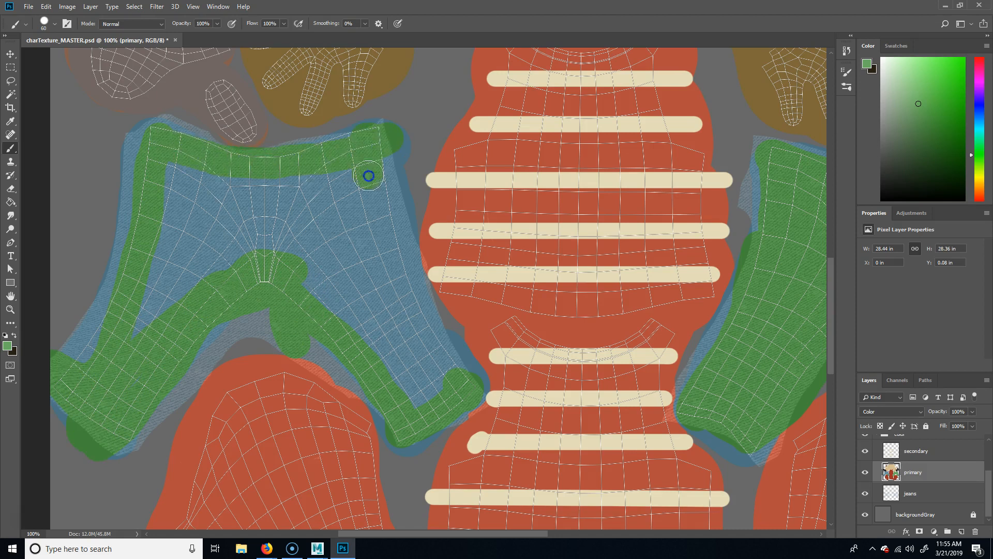
{"action": "left_click_drag", "start_coordinate": [406, 392], "coordinate": [289, 254]}
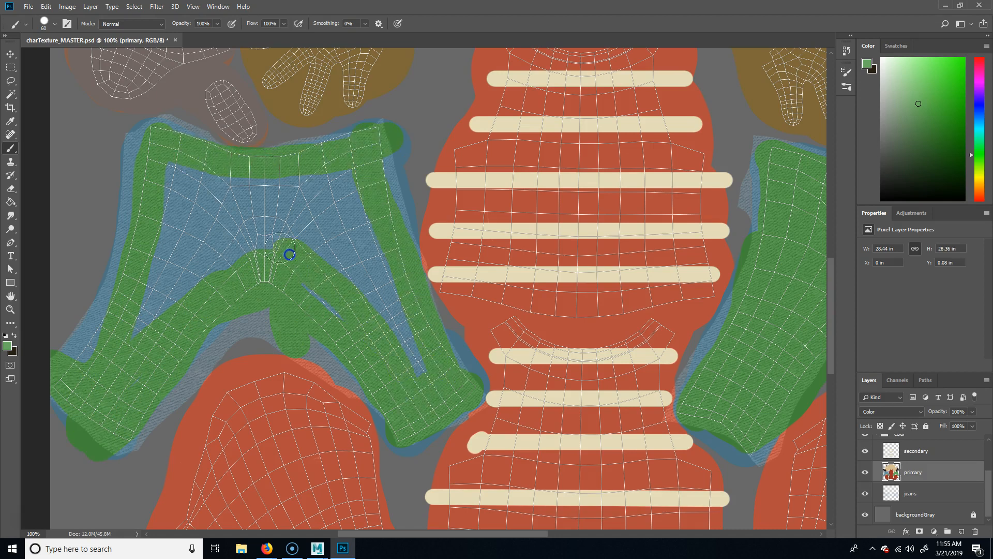
{"action": "mouse_move", "coordinate": [355, 272]}
{"action": "left_mouse_down"}
{"action": "mouse_move", "coordinate": [346, 189]}
{"action": "mouse_move", "coordinate": [371, 295]}
{"action": "mouse_move", "coordinate": [417, 366]}
{"action": "left_mouse_up"}
Step: Enlarge the brush to size 175 and fill the remaining interior of the left-hand trousers with green
{"action": "key", "text": "bracketright"}
{"action": "key", "text": "bracketright"}
{"action": "key", "text": "bracketright"}
{"action": "key", "text": "bracketright"}
{"action": "key", "text": "bracketright"}
{"action": "key", "text": "bracketright"}
{"action": "key", "text": "bracketright"}
{"action": "mouse_move", "coordinate": [296, 219]}
{"action": "left_mouse_down"}
{"action": "mouse_move", "coordinate": [344, 290]}
{"action": "mouse_move", "coordinate": [241, 219]}
{"action": "mouse_move", "coordinate": [173, 228]}
{"action": "mouse_move", "coordinate": [138, 321]}
{"action": "left_mouse_up"}
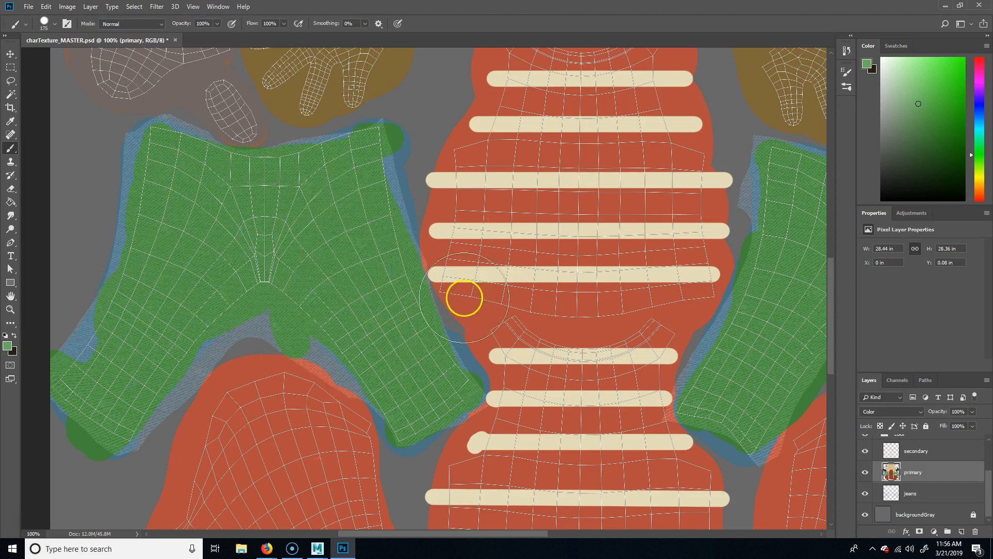
Step: Review the recolored trousers on the whole texture map and the arrangement of the layer groups
{"action": "key", "text": "ctrl+minus"}
{"action": "key", "text": "ctrl+minus"}
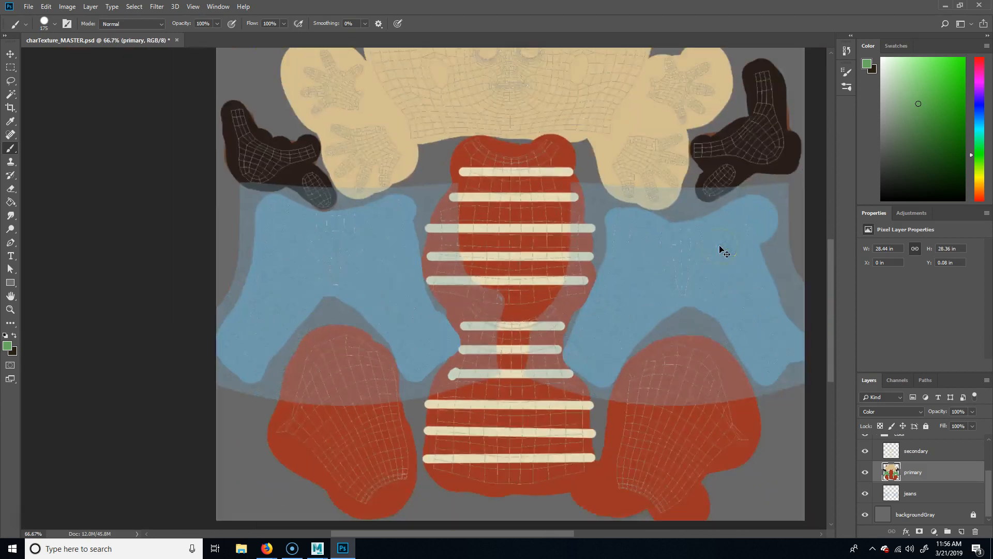
{"action": "scroll", "coordinate": [936, 460], "scroll_direction": "up", "scroll_amount": 3}
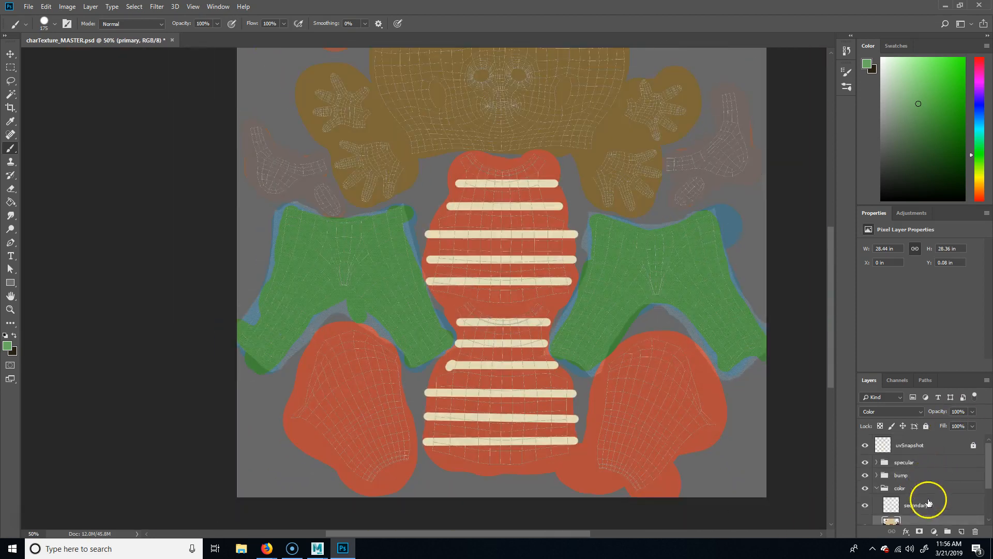
{"action": "left_click", "coordinate": [877, 488]}
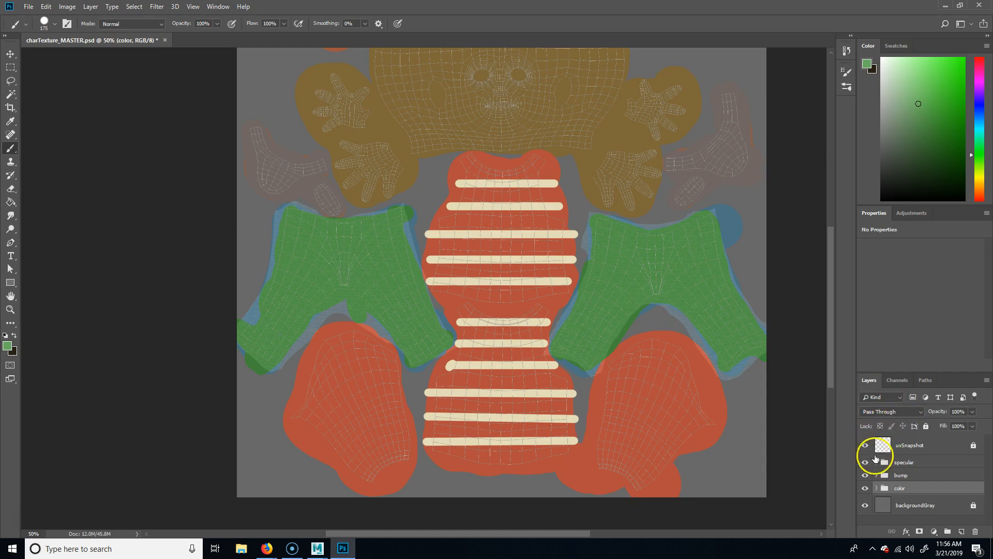
{"action": "scroll", "coordinate": [918, 486], "scroll_direction": "up", "scroll_amount": 2}
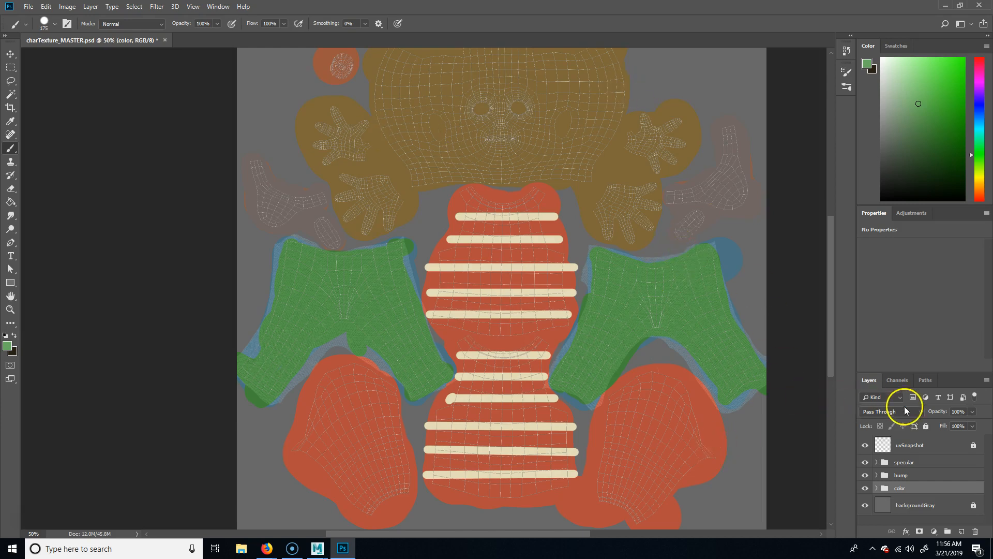
{"action": "left_click", "coordinate": [877, 488]}
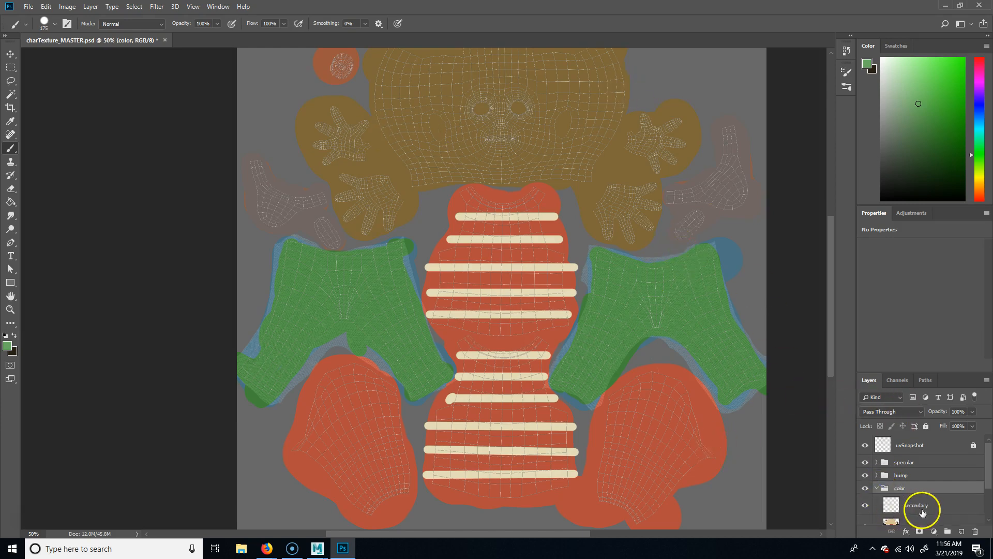
Step: Switch the primary layer's blend mode to Normal for comparison and restore it to Color
{"action": "scroll", "coordinate": [921, 518], "scroll_direction": "down", "scroll_amount": 2}
{"action": "left_click", "coordinate": [927, 472]}
{"action": "left_click", "coordinate": [913, 411]}
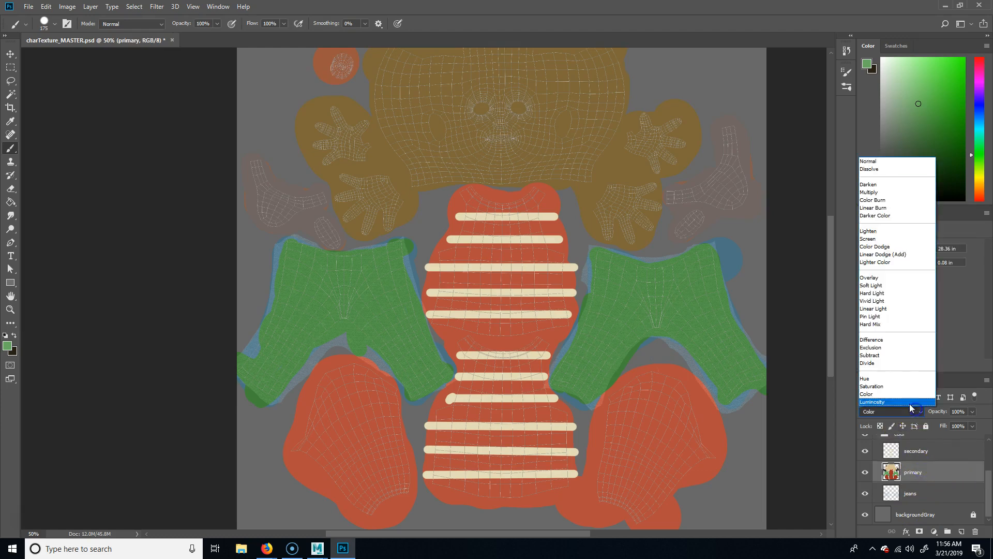
{"action": "left_click", "coordinate": [880, 162]}
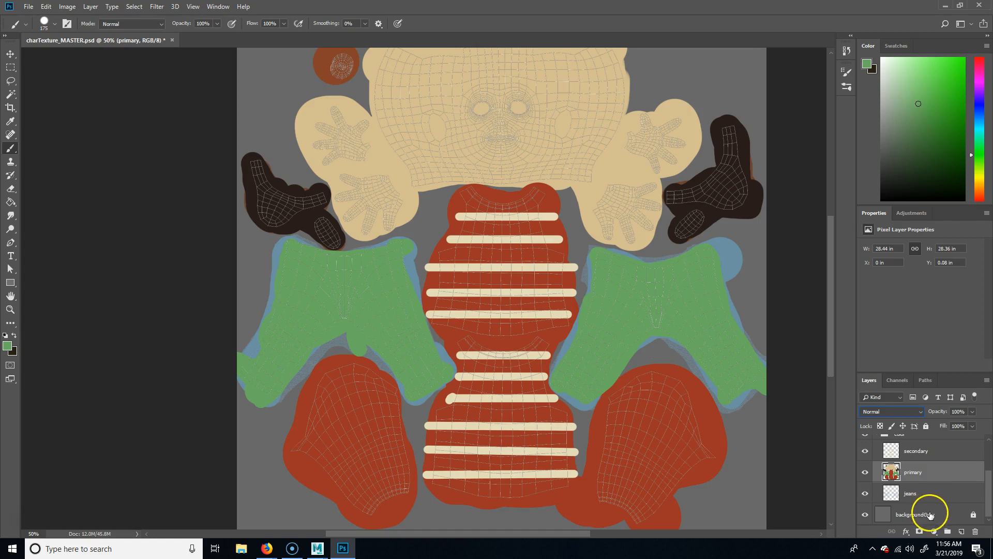
{"action": "left_click", "coordinate": [934, 517]}
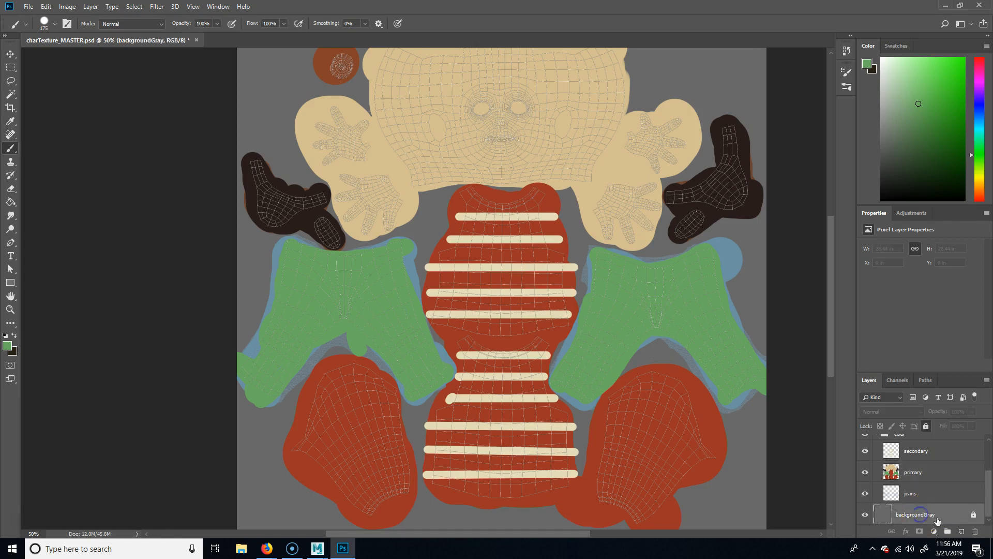
{"action": "left_click", "coordinate": [931, 472]}
{"action": "left_click", "coordinate": [905, 411]}
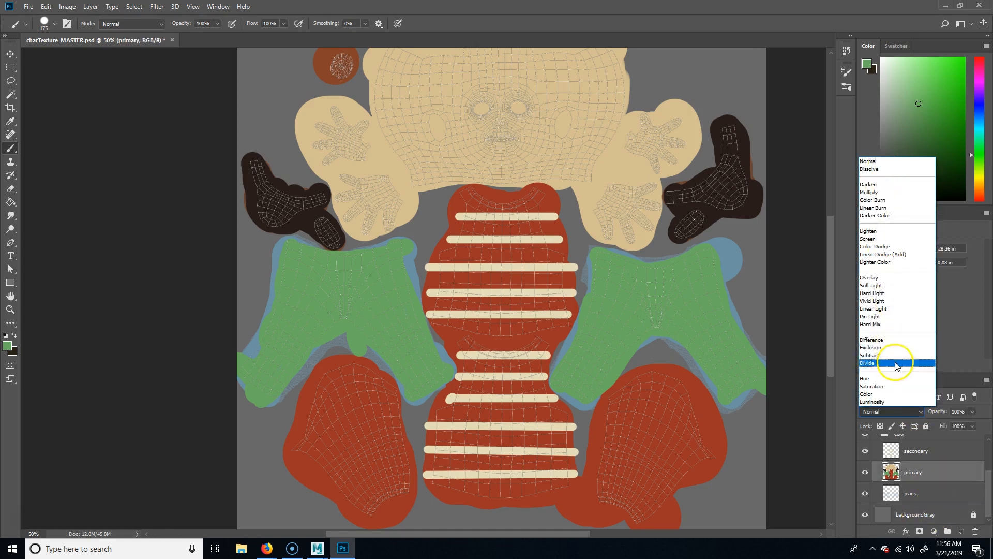
{"action": "left_click", "coordinate": [879, 394]}
Step: Hide the backgroundGray layer after comparing the texture with and without it, and save the document
{"action": "left_click", "coordinate": [925, 522]}
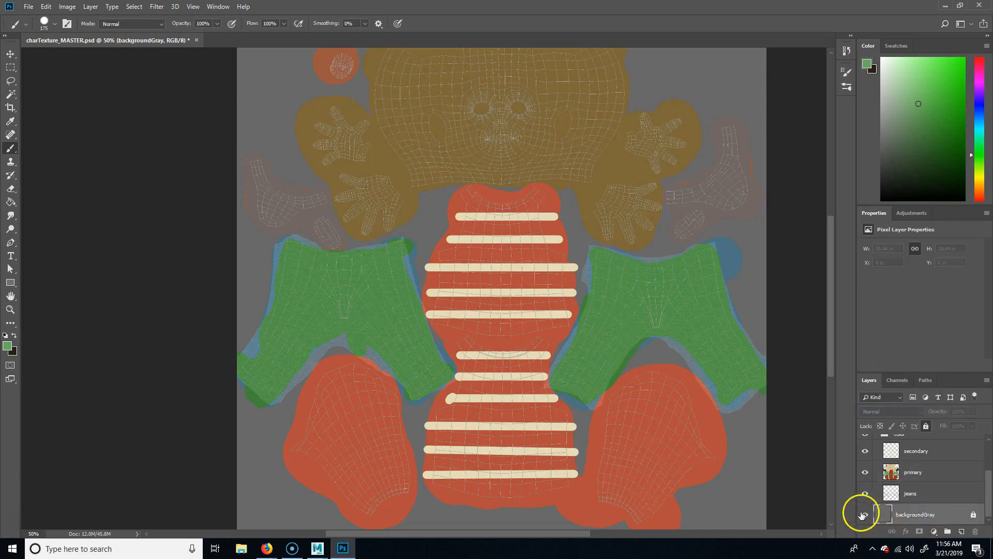
{"action": "left_click", "coordinate": [864, 515]}
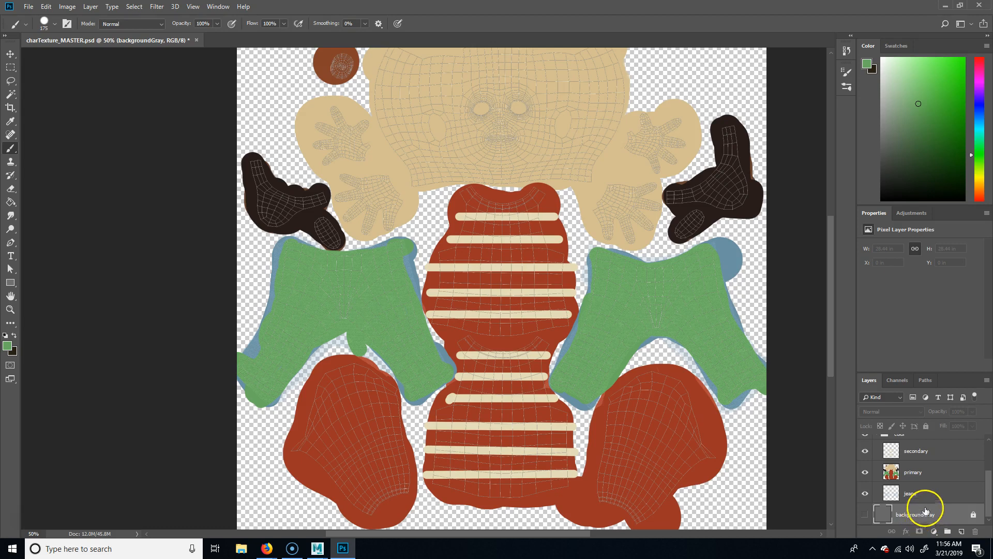
{"action": "left_click", "coordinate": [864, 515]}
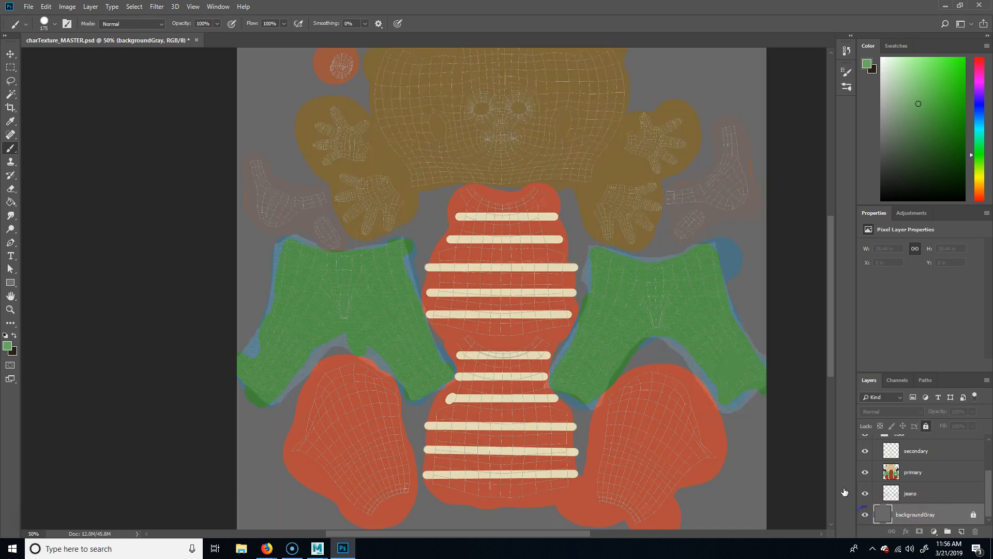
{"action": "left_click", "coordinate": [865, 514]}
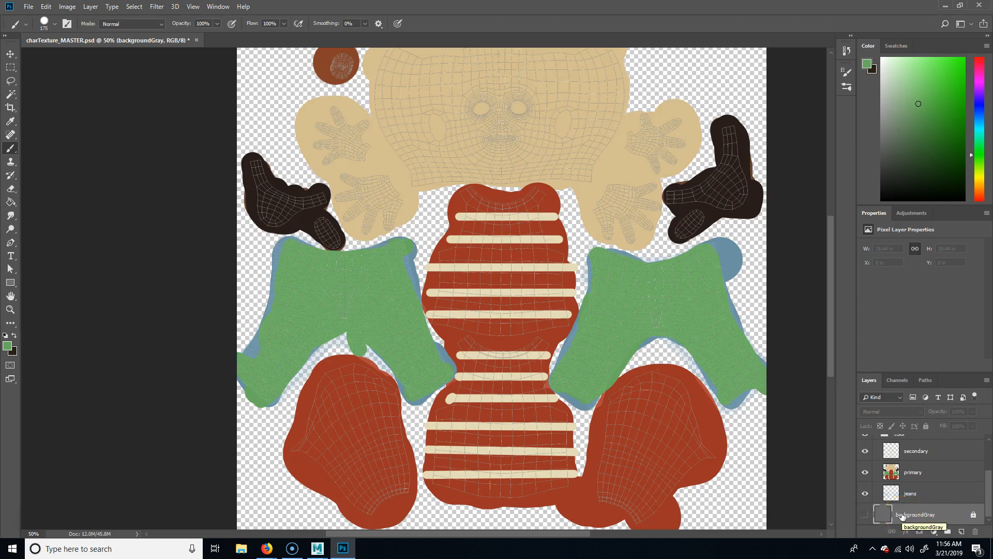
{"action": "key", "text": "ctrl+s"}
Step: Hide the uvSnapshot layer so the wireframe is left out of the exported texture
{"action": "scroll", "coordinate": [885, 491], "scroll_direction": "up", "scroll_amount": 3}
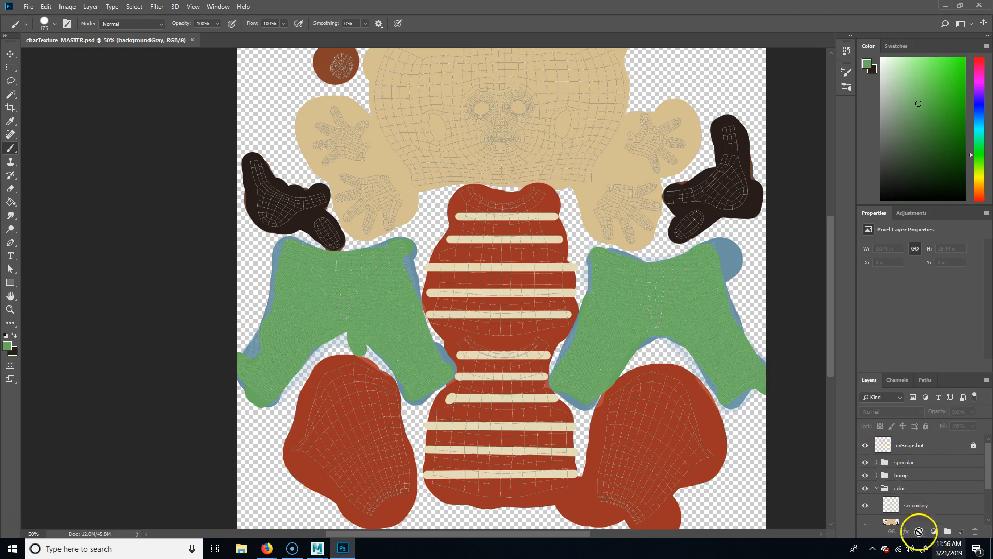
{"action": "left_click", "coordinate": [872, 449]}
{"action": "left_click", "coordinate": [865, 445]}
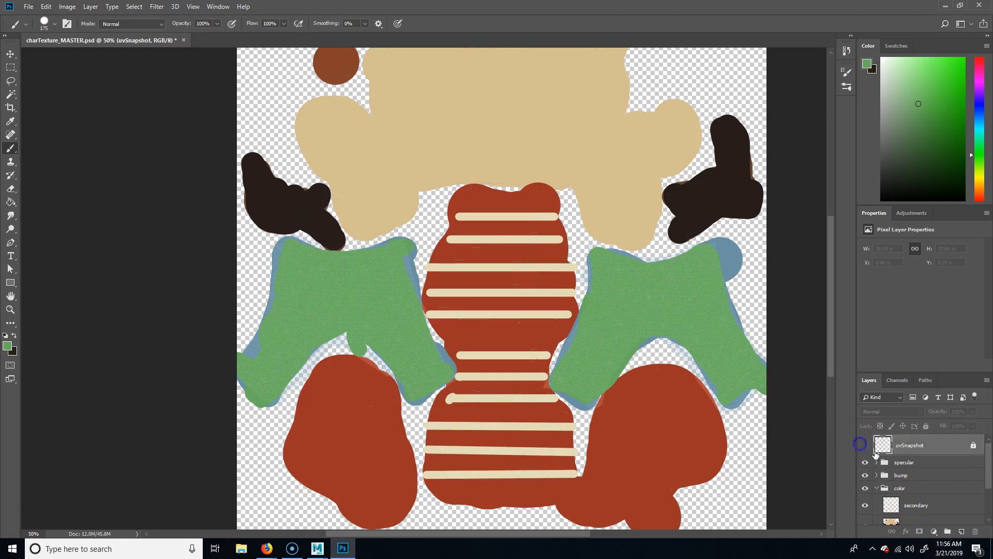
Step: Save a PNG copy over charTexture_color.png in the sourceimages folder, using the large file size option
{"action": "key", "text": "ctrl+shift+s"}
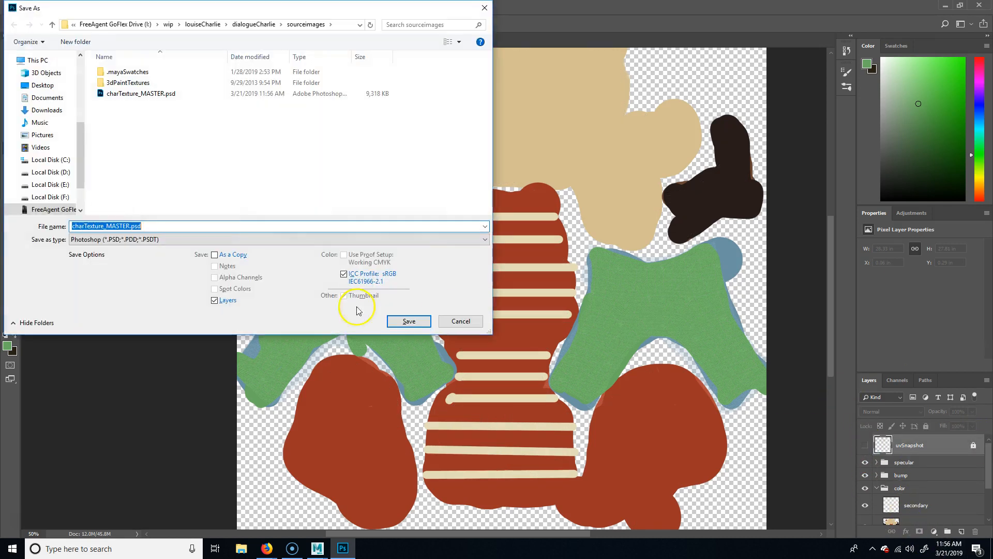
{"action": "left_click", "coordinate": [141, 239]}
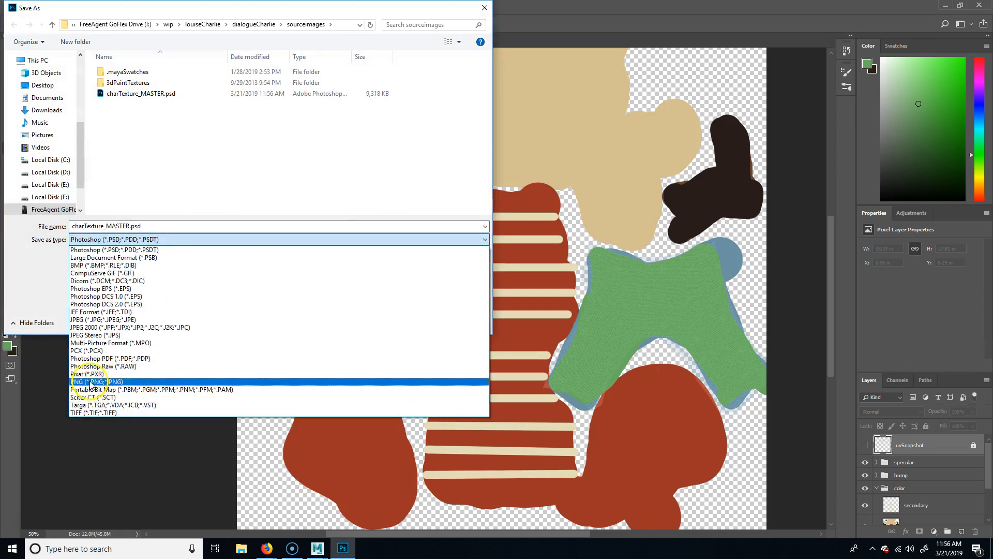
{"action": "left_click", "coordinate": [139, 385]}
{"action": "left_click", "coordinate": [135, 93]}
{"action": "left_click", "coordinate": [409, 320]}
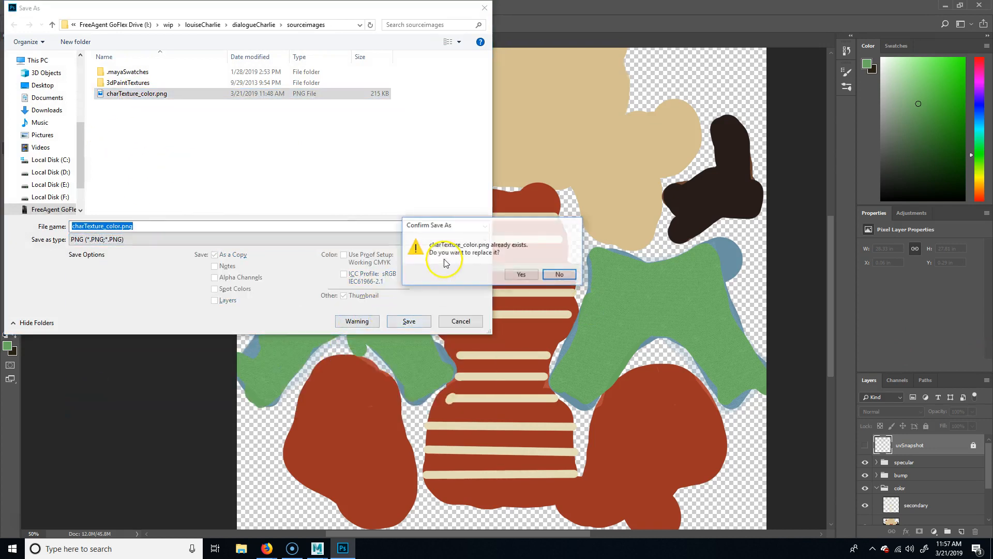
{"action": "left_click", "coordinate": [514, 273]}
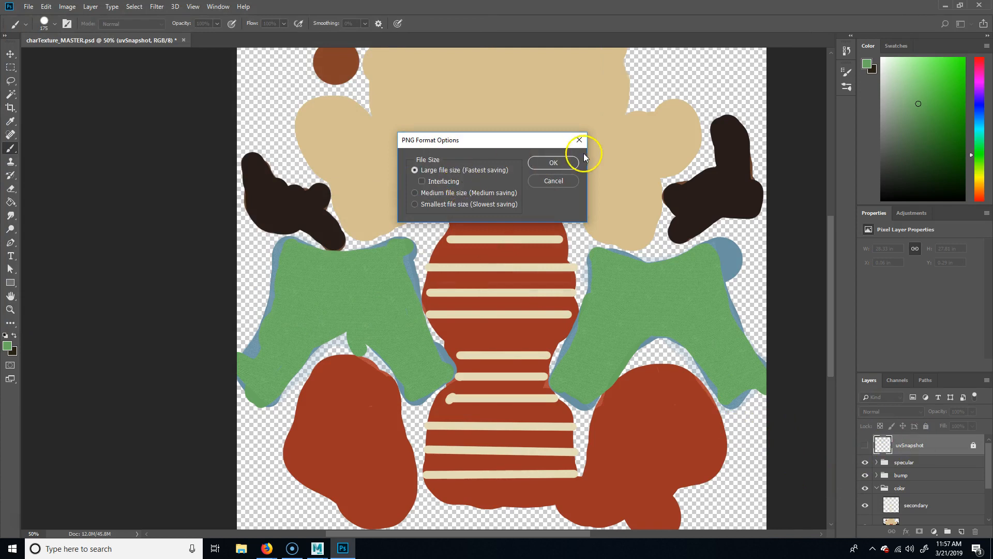
{"action": "left_click", "coordinate": [553, 162]}
Step: Show the uvSnapshot layer again and bring the layers inside the color group into view
{"action": "left_click", "coordinate": [865, 445]}
{"action": "left_click", "coordinate": [877, 489]}
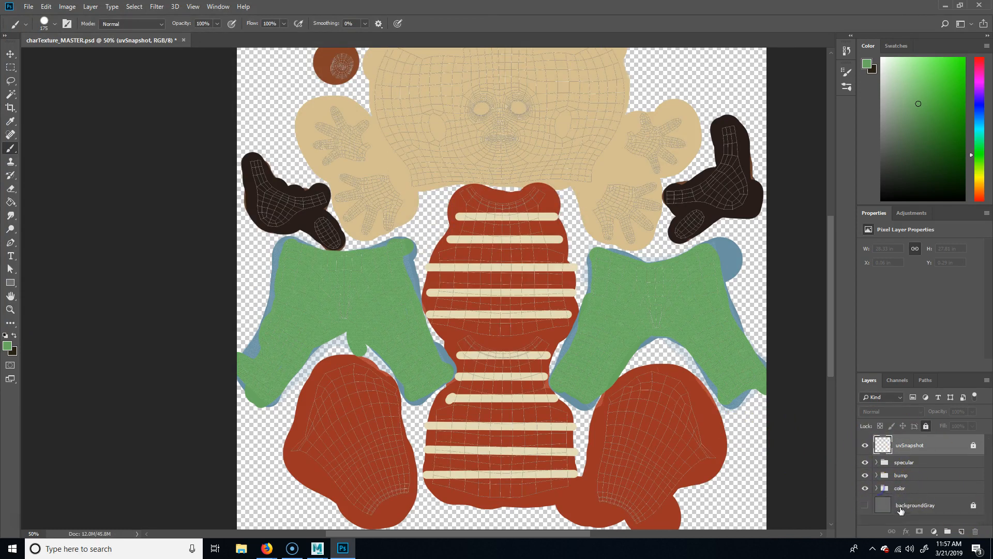
{"action": "left_click", "coordinate": [878, 488]}
{"action": "scroll", "coordinate": [942, 513], "scroll_direction": "down", "scroll_amount": 2}
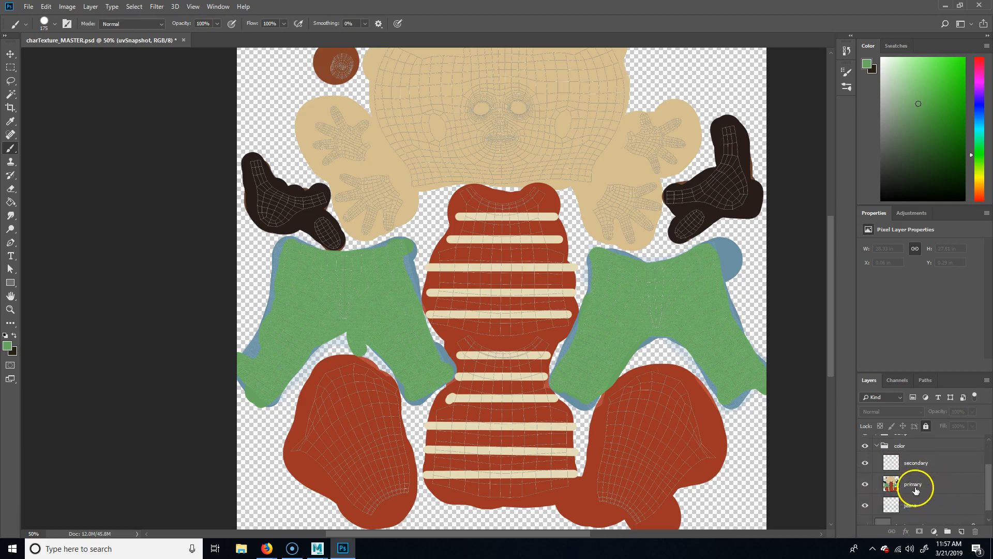
{"action": "left_click", "coordinate": [926, 461]}
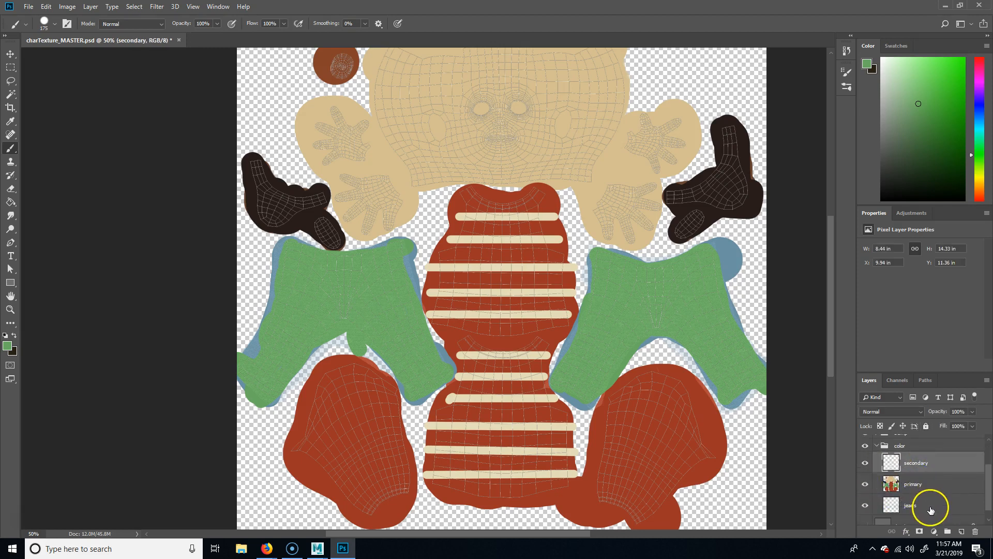
{"action": "left_click", "coordinate": [930, 509], "text": "shift"}
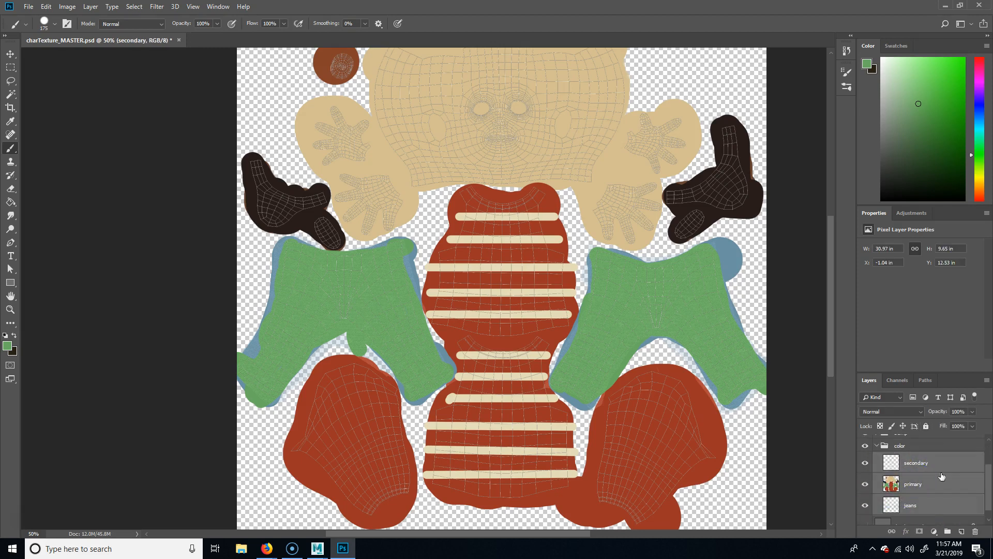
{"action": "right_click", "coordinate": [921, 494]}
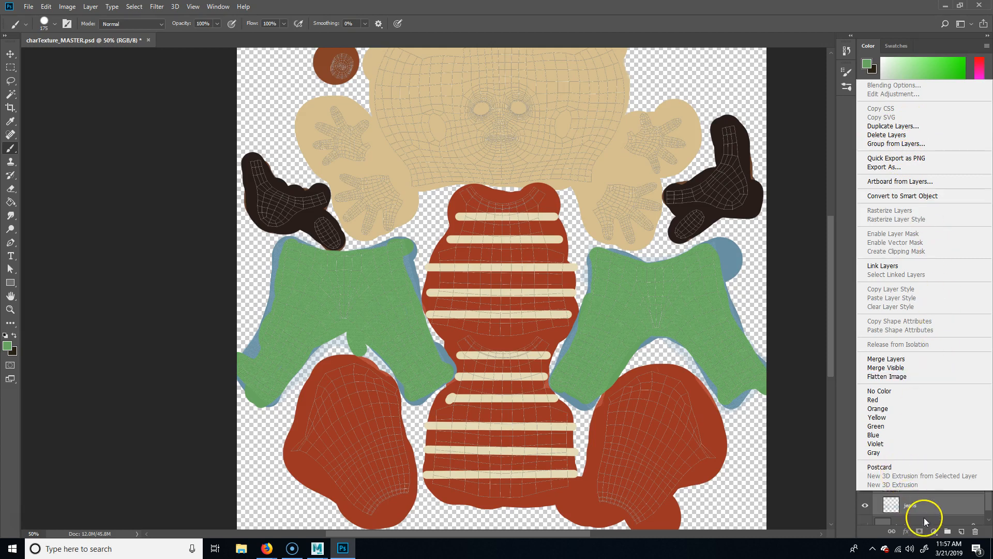
{"action": "left_click", "coordinate": [927, 513]}
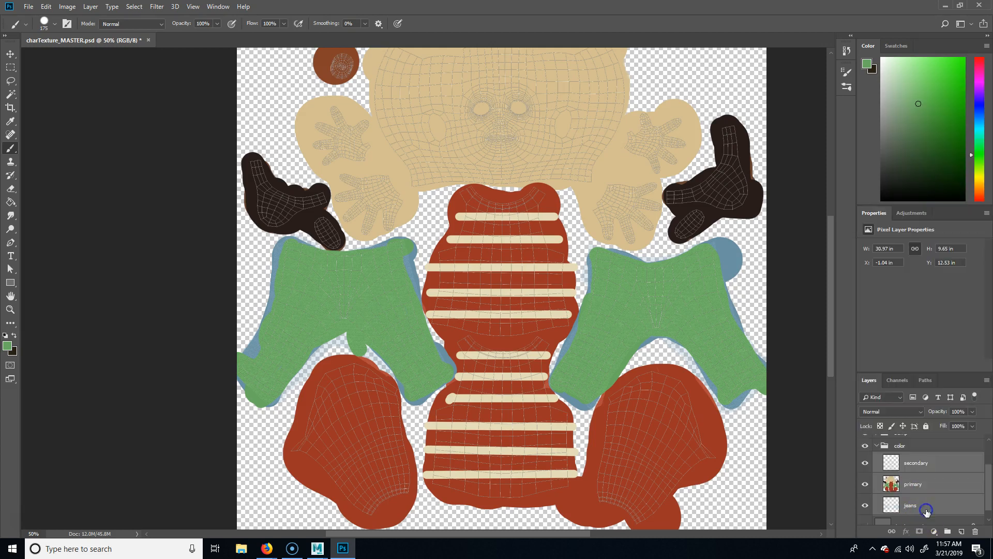
{"action": "left_click", "coordinate": [924, 462]}
{"action": "right_click", "coordinate": [916, 470]}
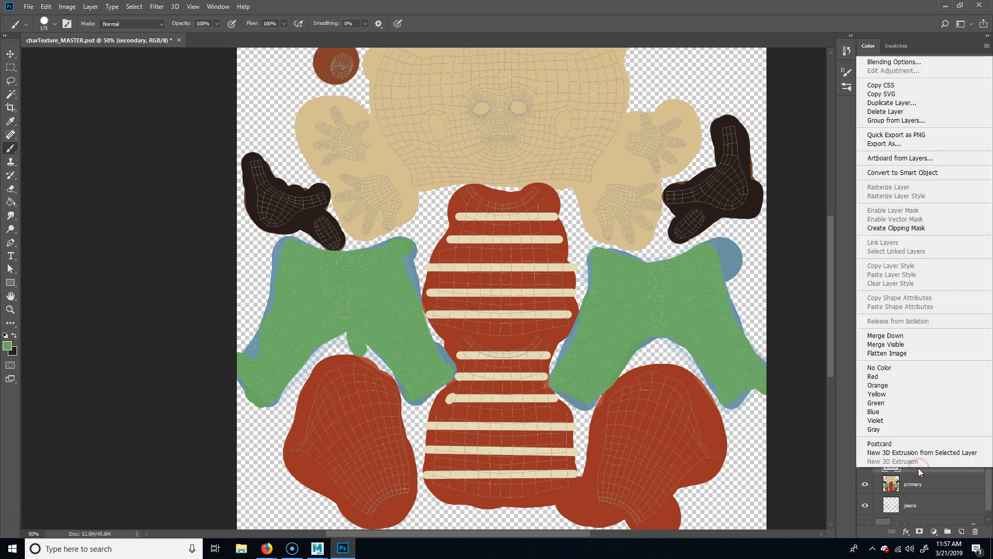
{"action": "left_click", "coordinate": [927, 497]}
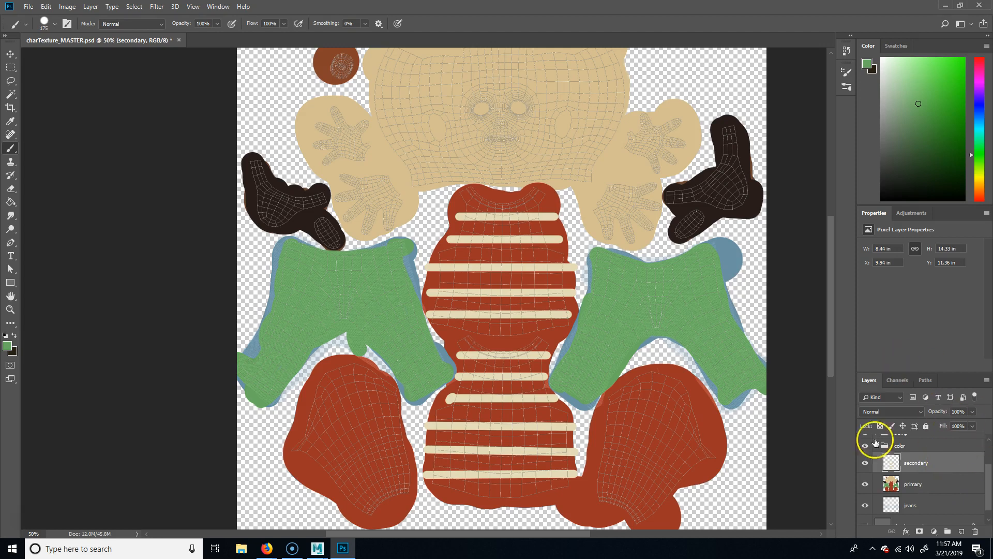
Step: Expand the bump group and select the empty layer inside it
{"action": "scroll", "coordinate": [914, 502], "scroll_direction": "up", "scroll_amount": 2}
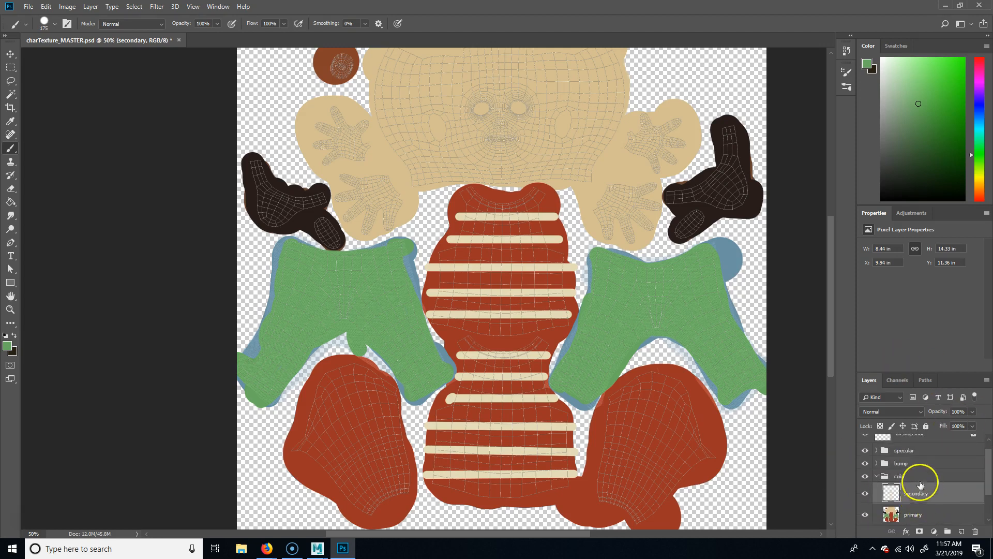
{"action": "left_click", "coordinate": [876, 463]}
{"action": "left_click", "coordinate": [914, 477]}
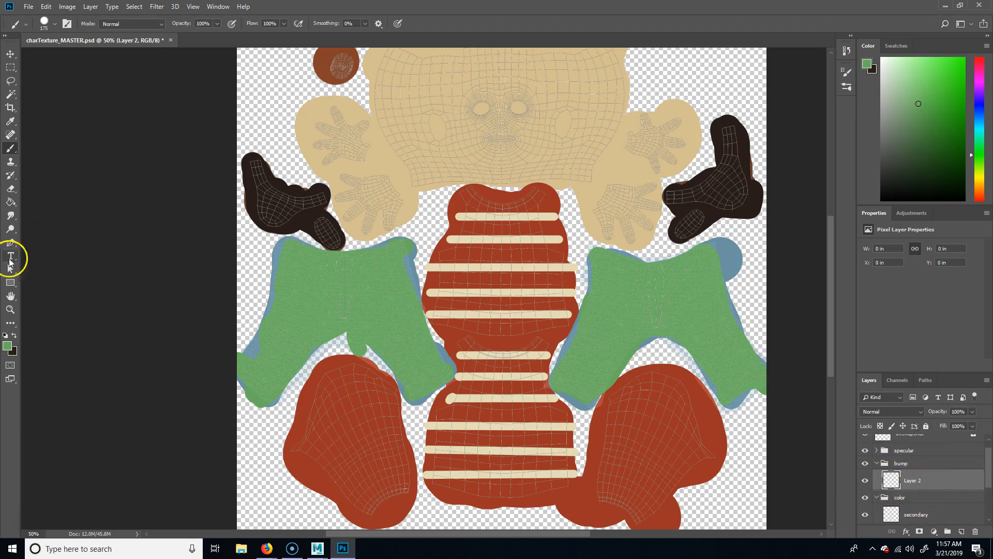
Step: Set the foreground color to a neutral mid gray with 0% saturation and 50% brightness
{"action": "key", "text": "i"}
{"action": "left_click", "coordinate": [8, 346]}
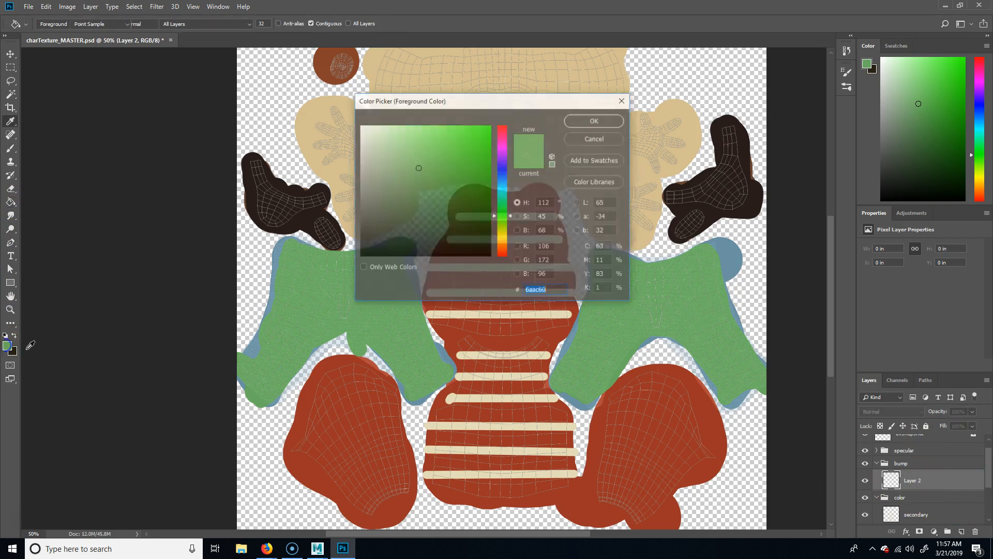
{"action": "left_click_drag", "start_coordinate": [404, 194], "coordinate": [325, 186]}
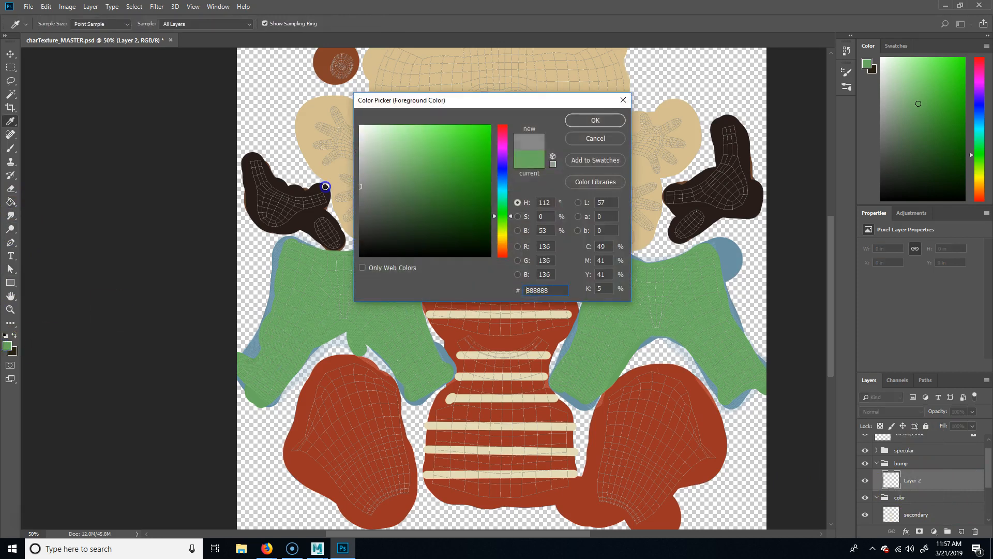
{"action": "mouse_move", "coordinate": [391, 189]}
{"action": "left_mouse_down"}
{"action": "mouse_move", "coordinate": [302, 180]}
{"action": "mouse_move", "coordinate": [301, 197]}
{"action": "mouse_move", "coordinate": [288, 85]}
{"action": "mouse_move", "coordinate": [261, 285]}
{"action": "mouse_move", "coordinate": [259, 122]}
{"action": "mouse_move", "coordinate": [260, 199]}
{"action": "left_mouse_up"}
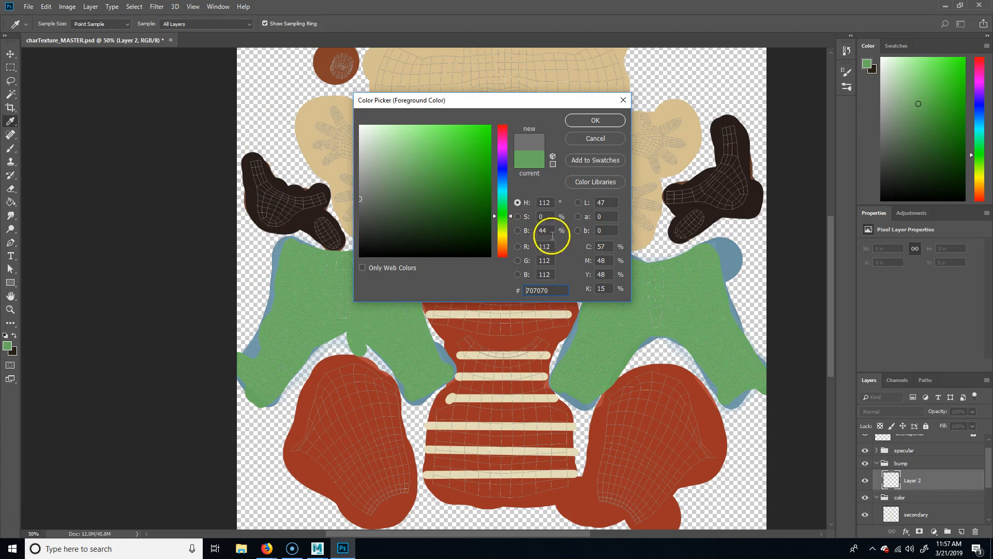
{"action": "type", "text": "50"}
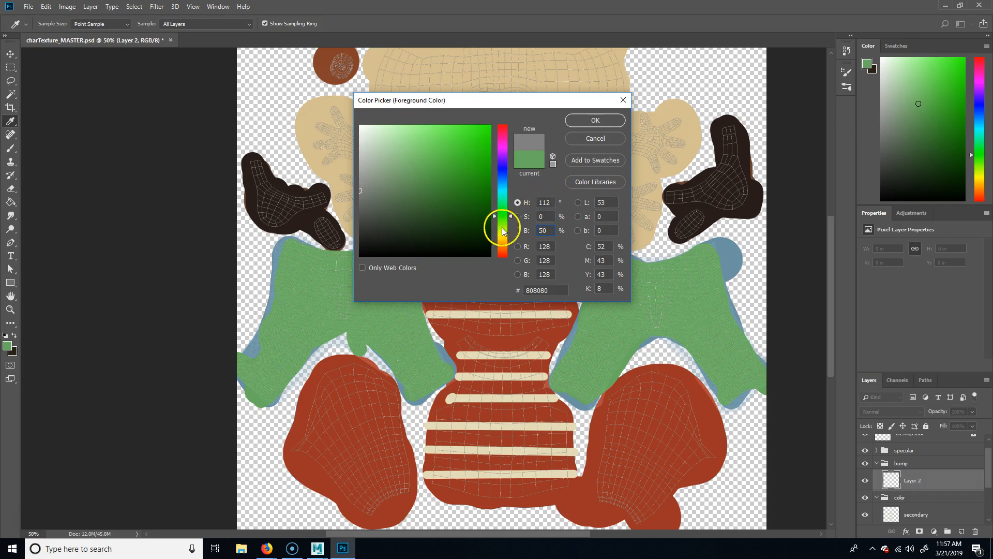
{"action": "double_click", "coordinate": [553, 228]}
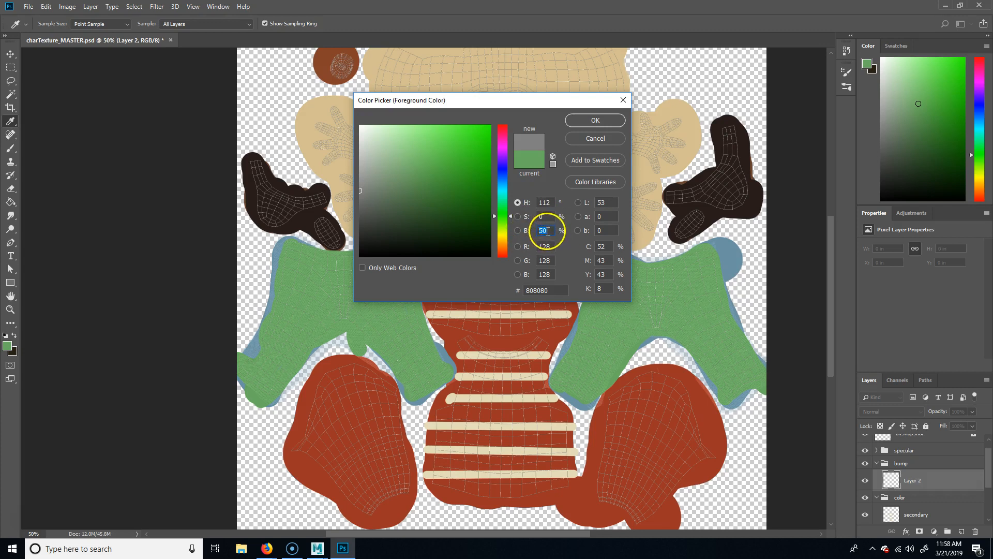
{"action": "left_click", "coordinate": [595, 120]}
Step: Fill the bump group's empty layer with the foreground gray, and hide the bump group
{"action": "key", "text": "g"}
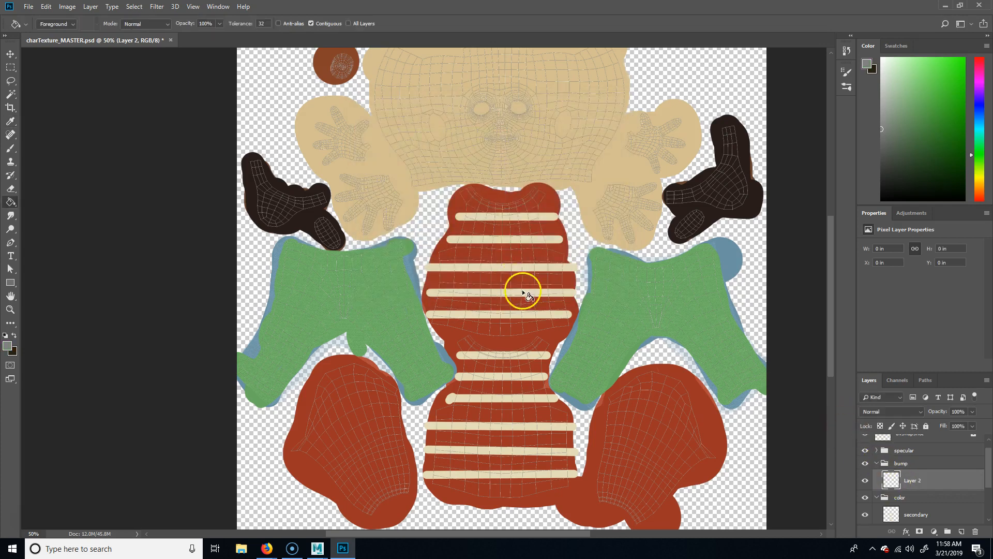
{"action": "left_click", "coordinate": [724, 253]}
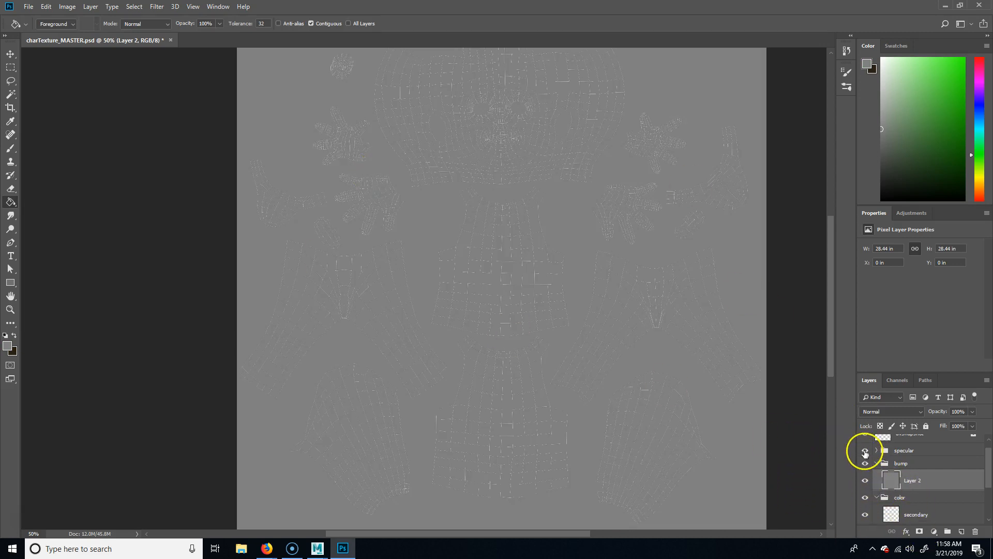
{"action": "left_click", "coordinate": [866, 464]}
{"action": "left_click", "coordinate": [865, 464]}
{"action": "left_click", "coordinate": [864, 466]}
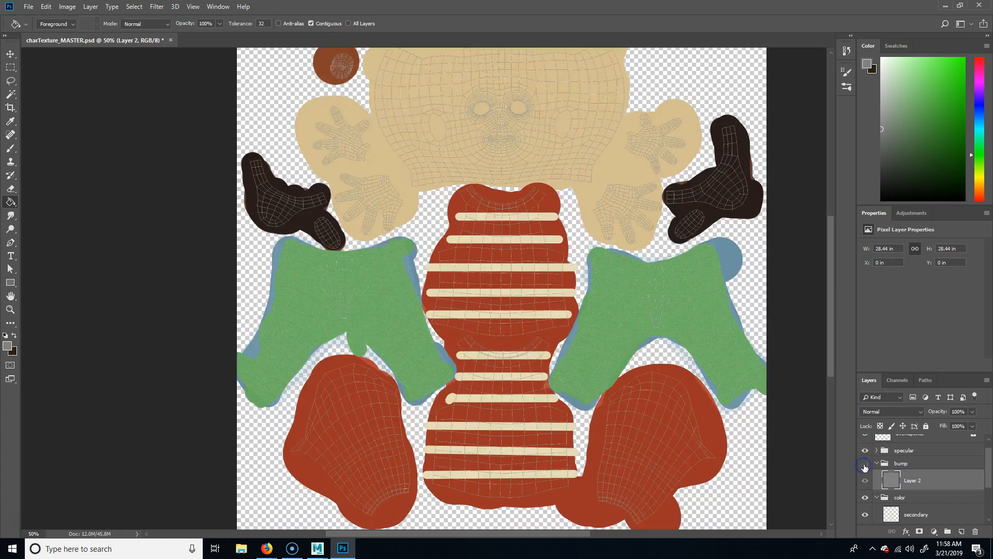
Step: Collapse the color group and compare the texture with and without the bump group, leaving it visible
{"action": "scroll", "coordinate": [896, 521], "scroll_direction": "down", "scroll_amount": 2}
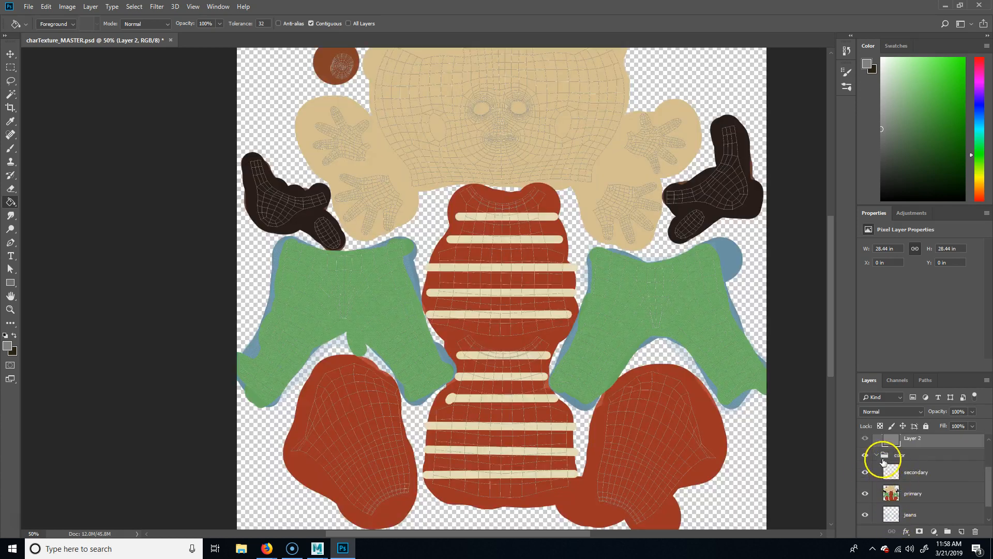
{"action": "left_click", "coordinate": [877, 456]}
{"action": "scroll", "coordinate": [908, 490], "scroll_direction": "up", "scroll_amount": 2}
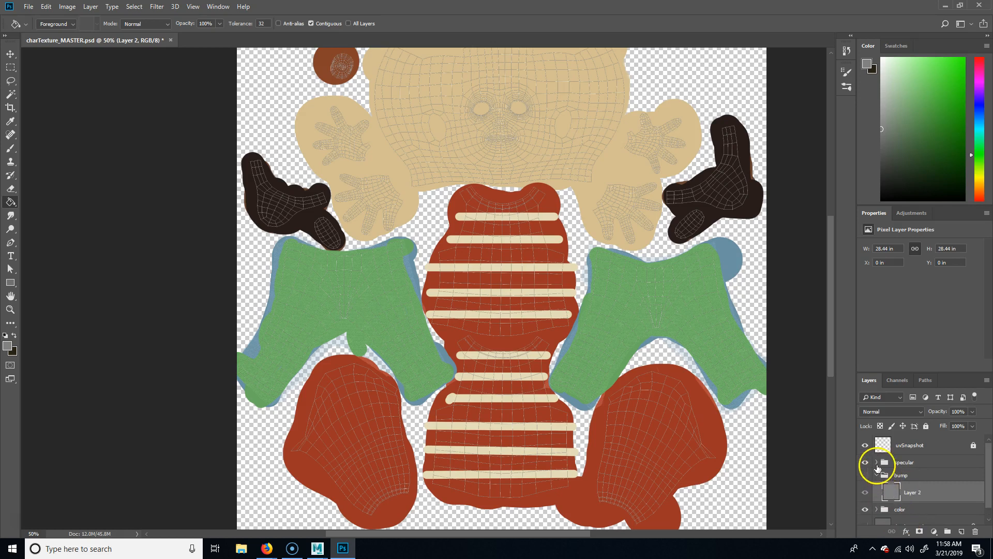
{"action": "scroll", "coordinate": [879, 504], "scroll_direction": "down", "scroll_amount": 1}
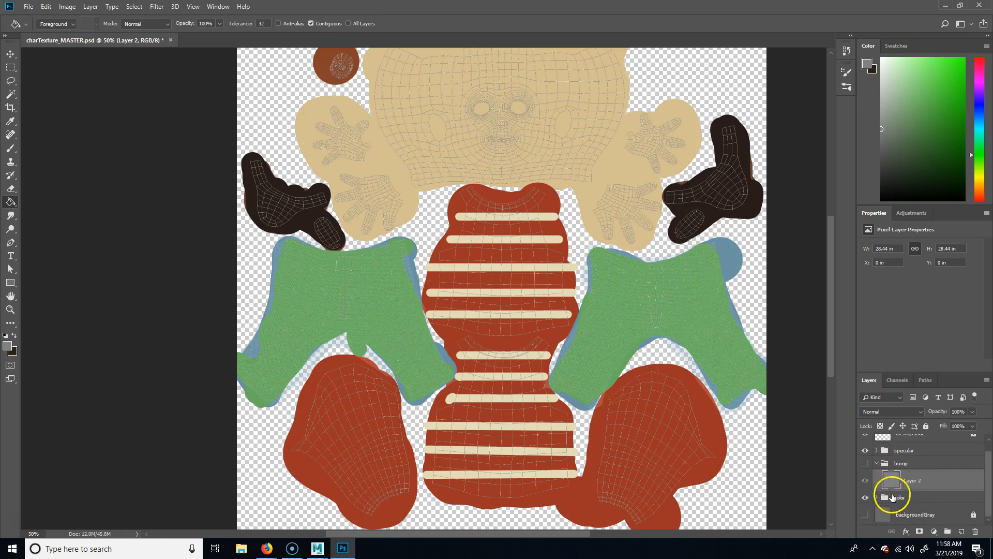
{"action": "left_click", "coordinate": [866, 464]}
{"action": "left_click", "coordinate": [865, 463]}
{"action": "left_click", "coordinate": [866, 464]}
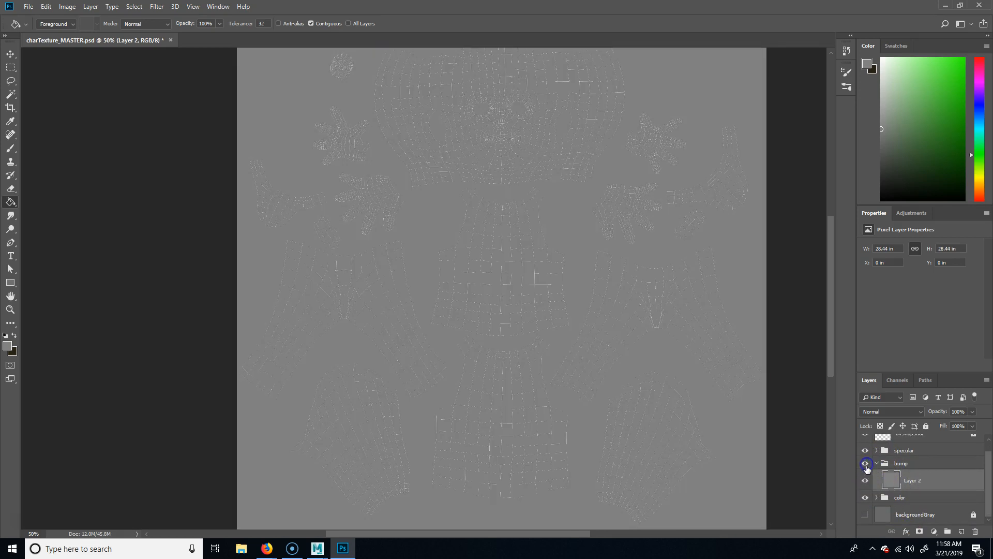
Step: Isolate the jeans layer by hiding the secondary and primary layers and the bump and specular groups
{"action": "left_click", "coordinate": [877, 497]}
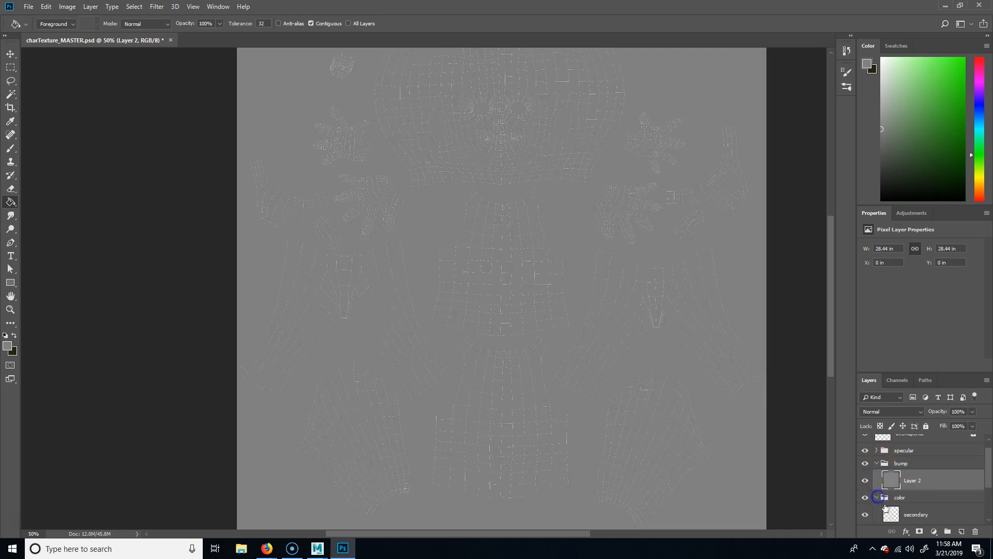
{"action": "scroll", "coordinate": [910, 502], "scroll_direction": "down", "scroll_amount": 3}
{"action": "left_click", "coordinate": [927, 494]}
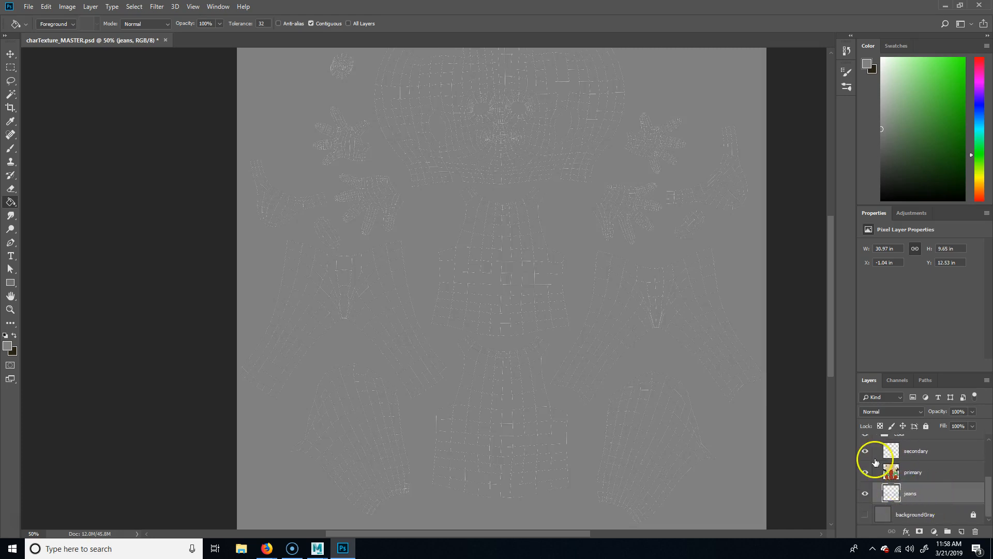
{"action": "scroll", "coordinate": [891, 486], "scroll_direction": "up", "scroll_amount": 2}
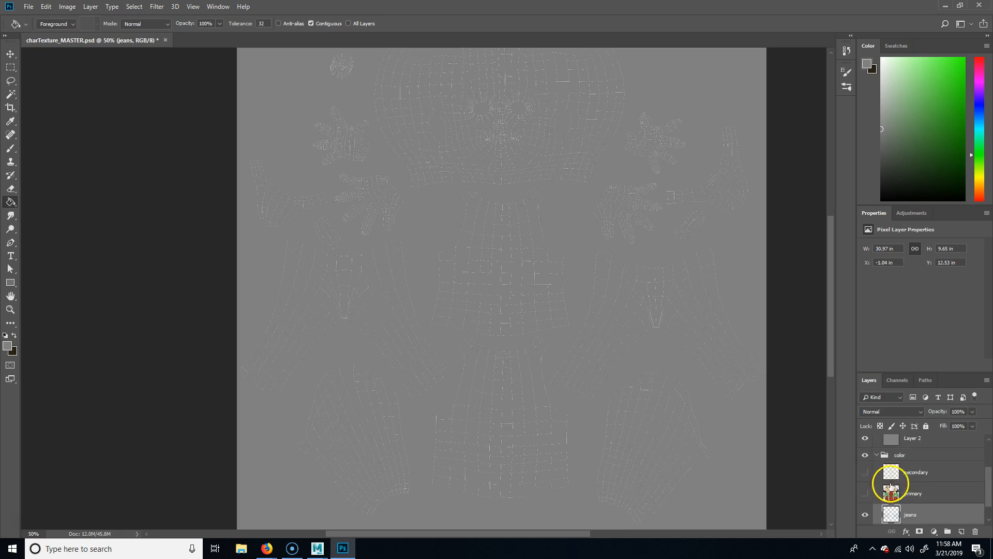
{"action": "scroll", "coordinate": [874, 463], "scroll_direction": "up", "scroll_amount": 3}
{"action": "left_click", "coordinate": [865, 463]}
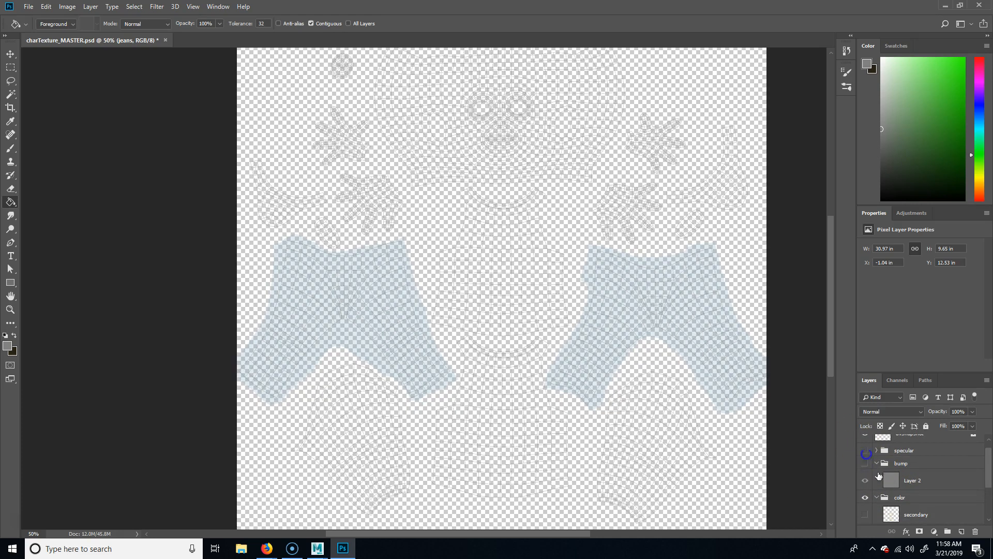
Step: Copy the canvas area of the jeans layer into the bump group above the gray layer, and show the bump group
{"action": "scroll", "coordinate": [878, 475], "scroll_direction": "down", "scroll_amount": 3}
{"action": "left_click", "coordinate": [903, 493]}
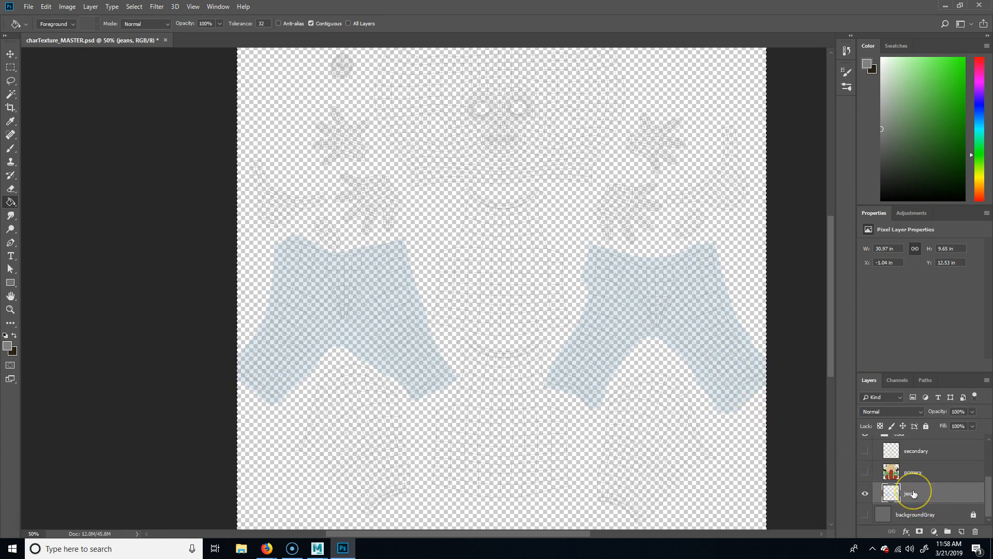
{"action": "key", "text": "ctrl+j"}
{"action": "mouse_move", "coordinate": [915, 501]}
{"action": "left_mouse_down"}
{"action": "mouse_move", "coordinate": [919, 433]}
{"action": "mouse_move", "coordinate": [926, 460]}
{"action": "mouse_move", "coordinate": [907, 505]}
{"action": "left_mouse_up"}
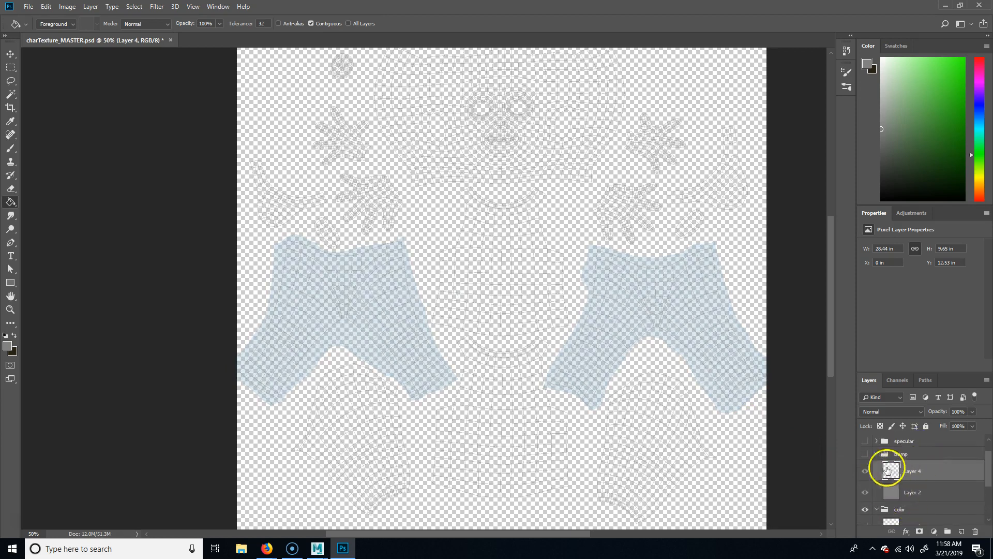
{"action": "left_click", "coordinate": [865, 454]}
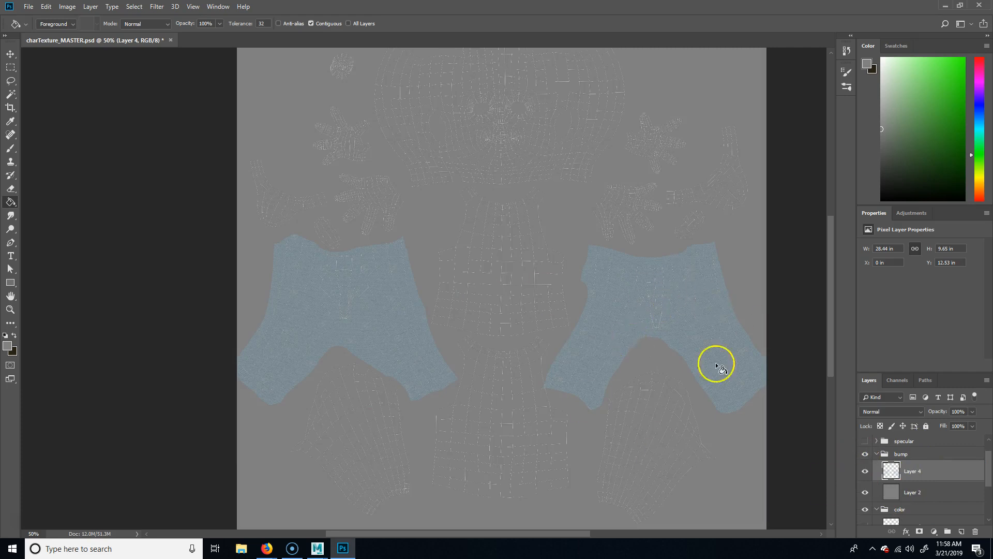
Step: Desaturate the copied denim layer in the bump group and inspect its weave up close
{"action": "left_click", "coordinate": [927, 470]}
{"action": "left_click", "coordinate": [77, 6]}
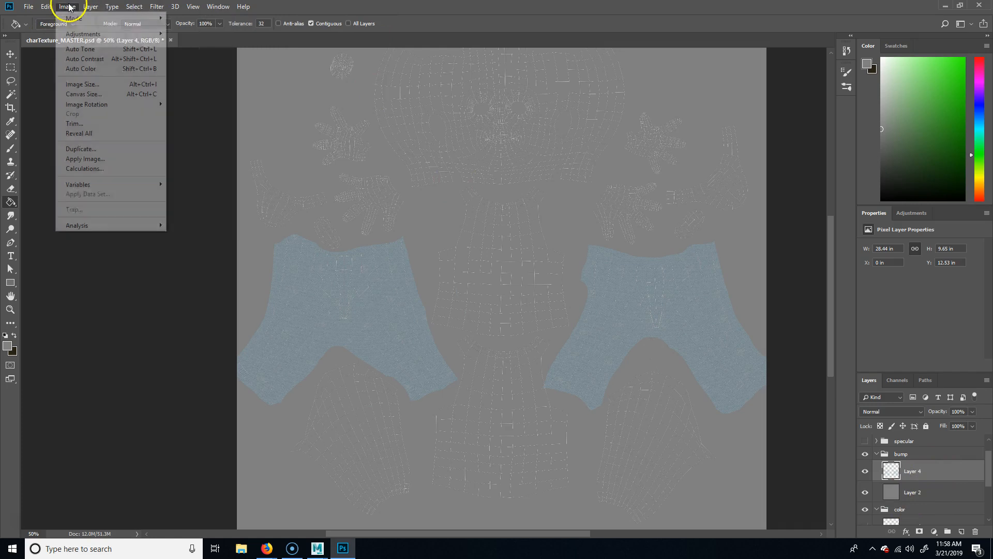
{"action": "mouse_move", "coordinate": [82, 34]}
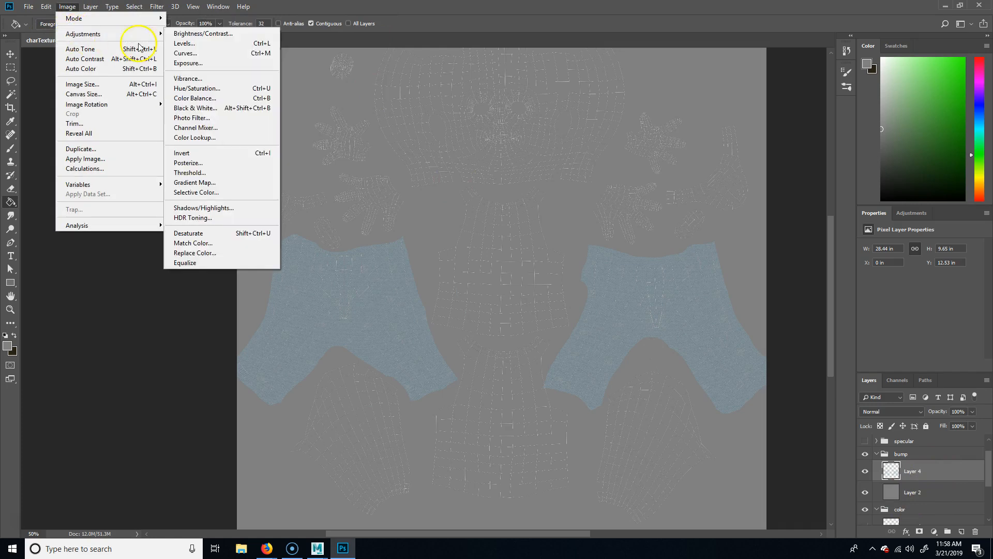
{"action": "left_click", "coordinate": [226, 243]}
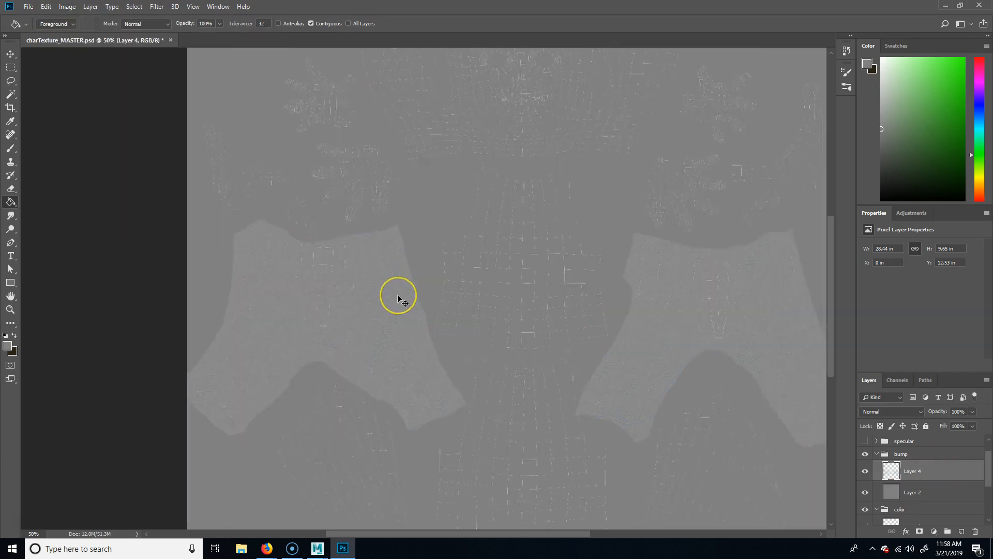
{"action": "key", "text": "ctrl+plus"}
{"action": "key", "text": "ctrl+plus"}
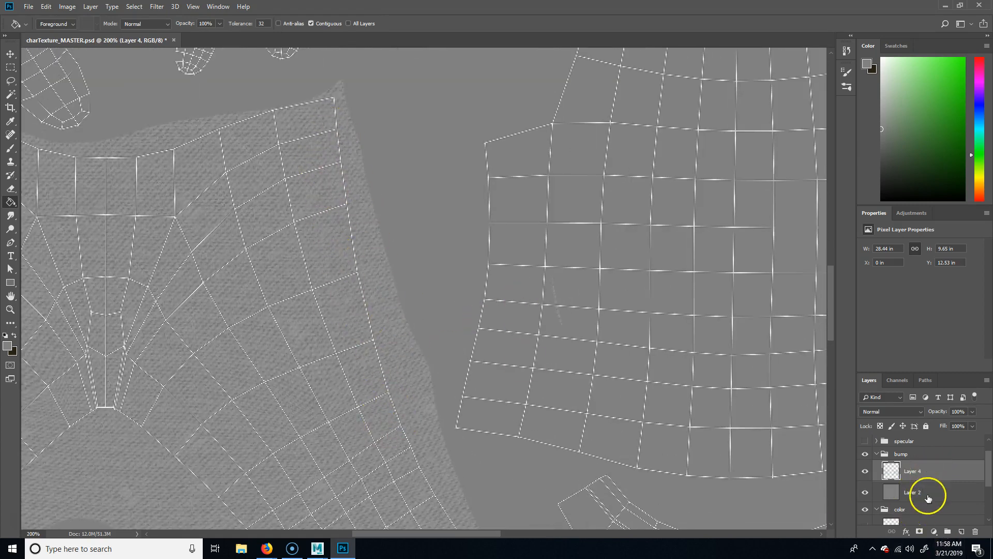
Step: Show the primary and secondary layers in the color group again, and select the jeans layer
{"action": "scroll", "coordinate": [928, 520], "scroll_direction": "down", "scroll_amount": 2}
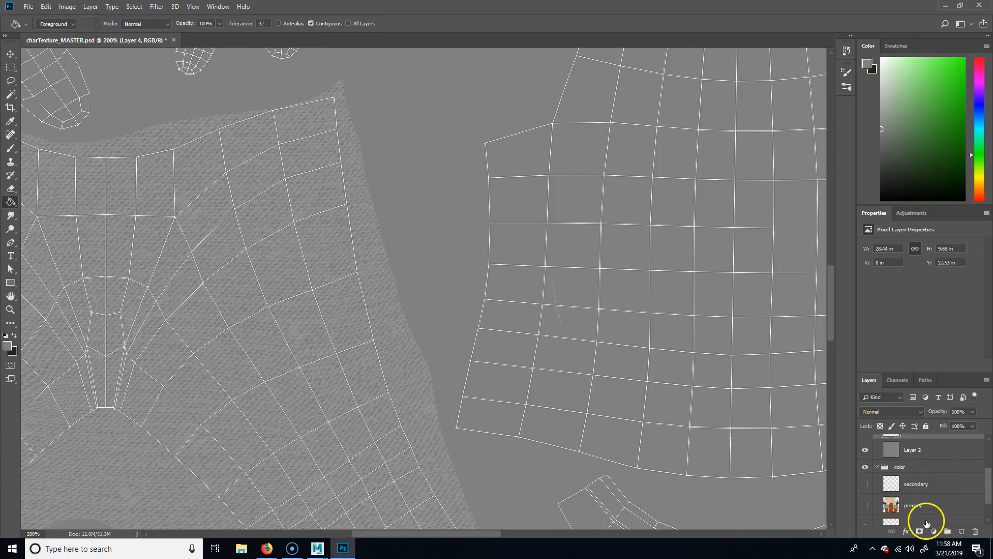
{"action": "left_click", "coordinate": [926, 511]}
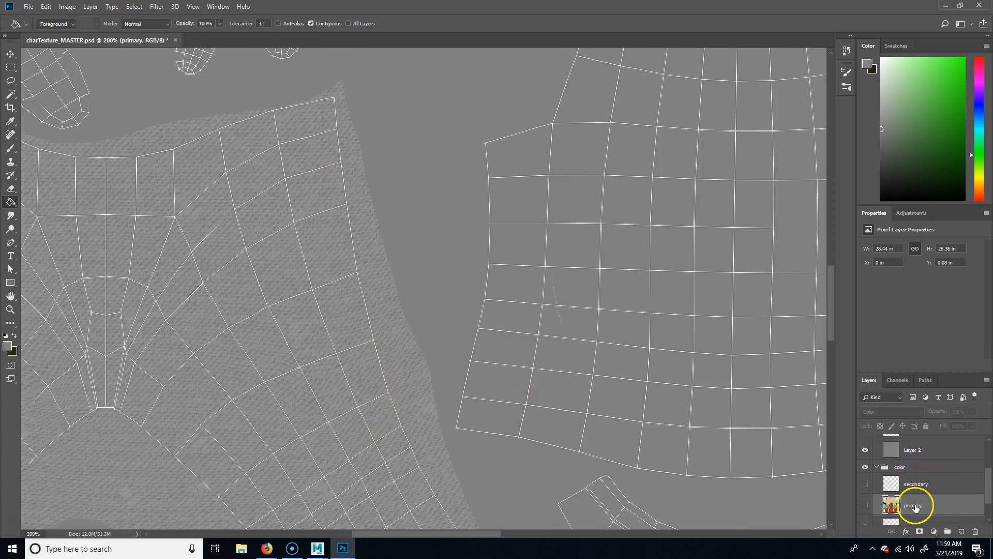
{"action": "left_click_drag", "start_coordinate": [864, 507], "coordinate": [864, 483]}
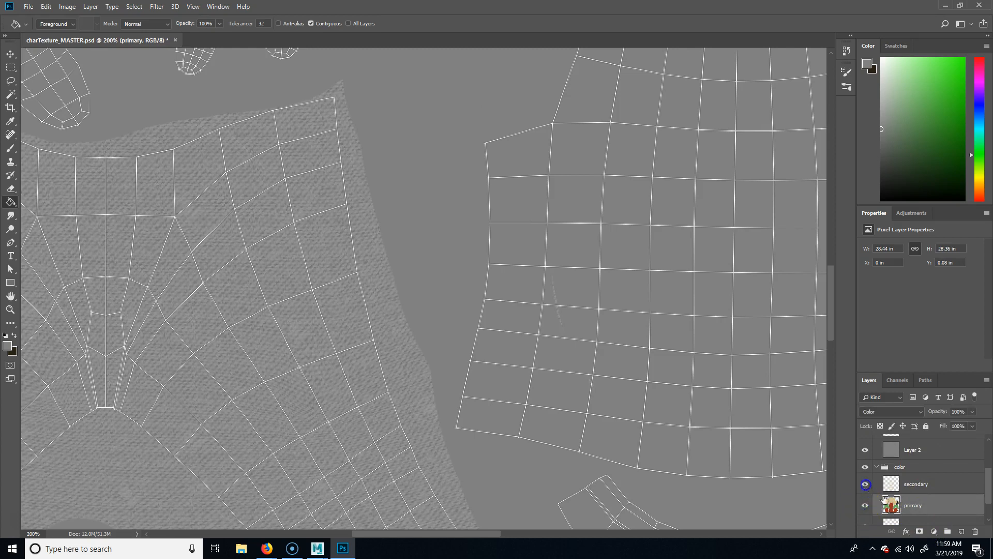
{"action": "scroll", "coordinate": [921, 511], "scroll_direction": "down", "scroll_amount": 2}
{"action": "left_click", "coordinate": [919, 493]}
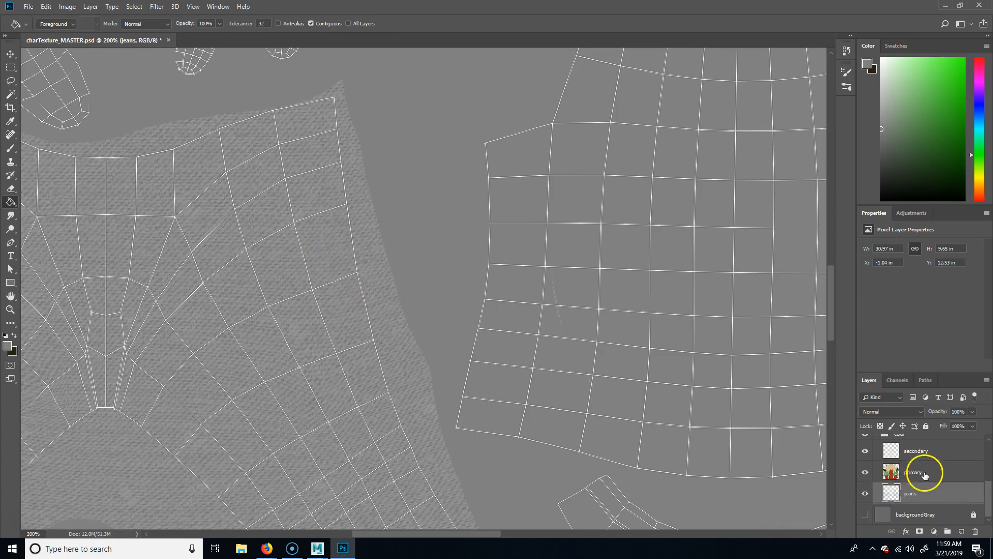
Step: Collapse the color and bump groups and hide the uvSnapshot wireframe so only the bump map shows
{"action": "scroll", "coordinate": [900, 468], "scroll_direction": "up", "scroll_amount": 1}
{"action": "left_click", "coordinate": [872, 455]}
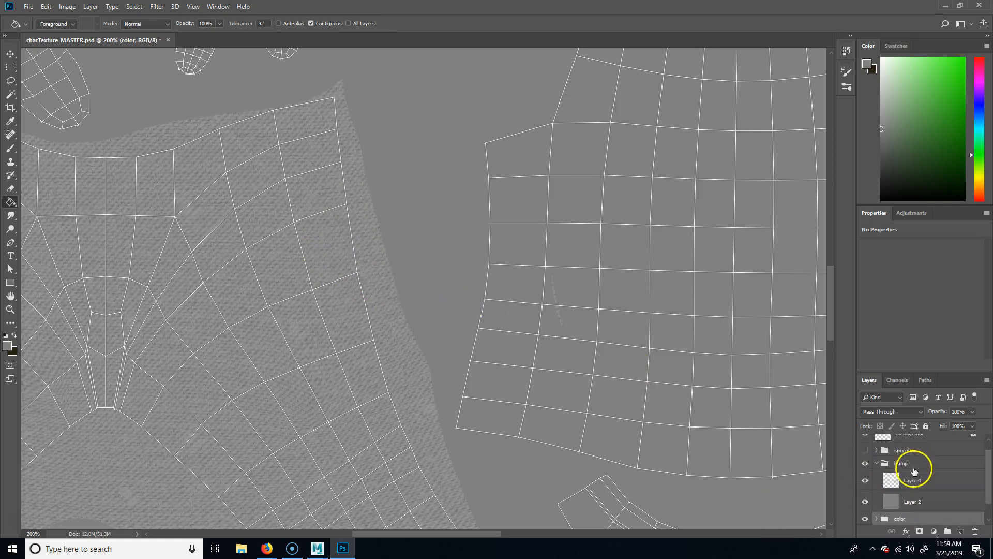
{"action": "left_click", "coordinate": [910, 464]}
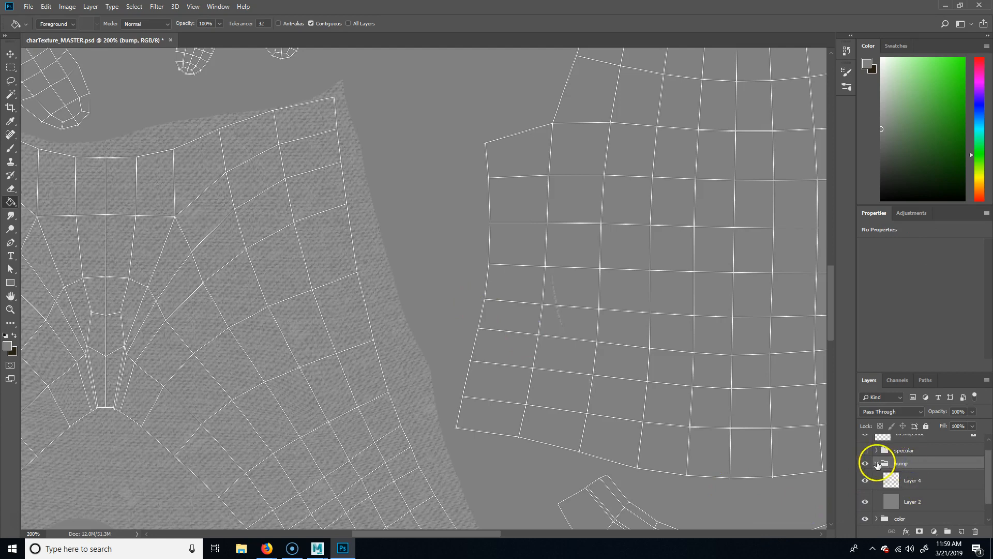
{"action": "left_click", "coordinate": [877, 463]}
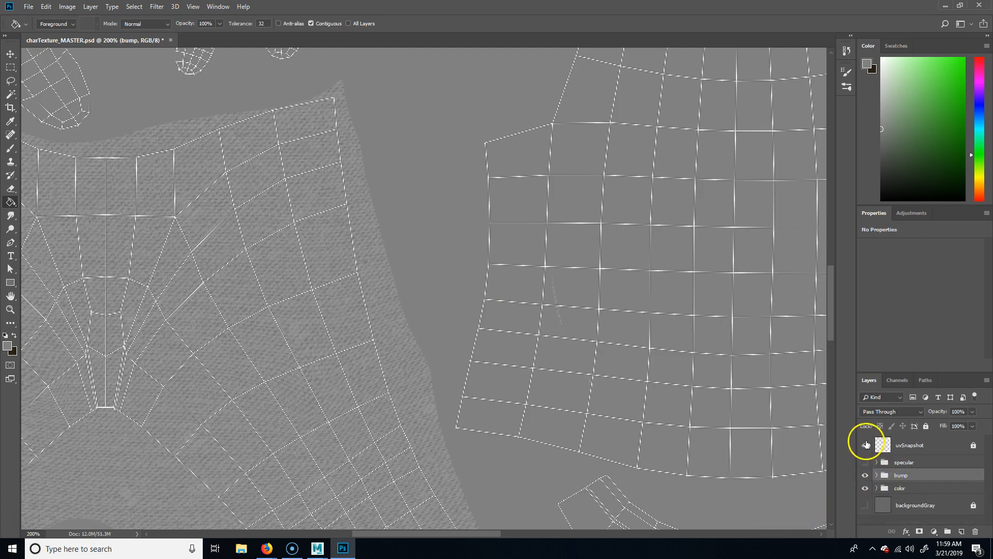
{"action": "scroll", "coordinate": [479, 322], "scroll_direction": "right", "scroll_amount": 2}
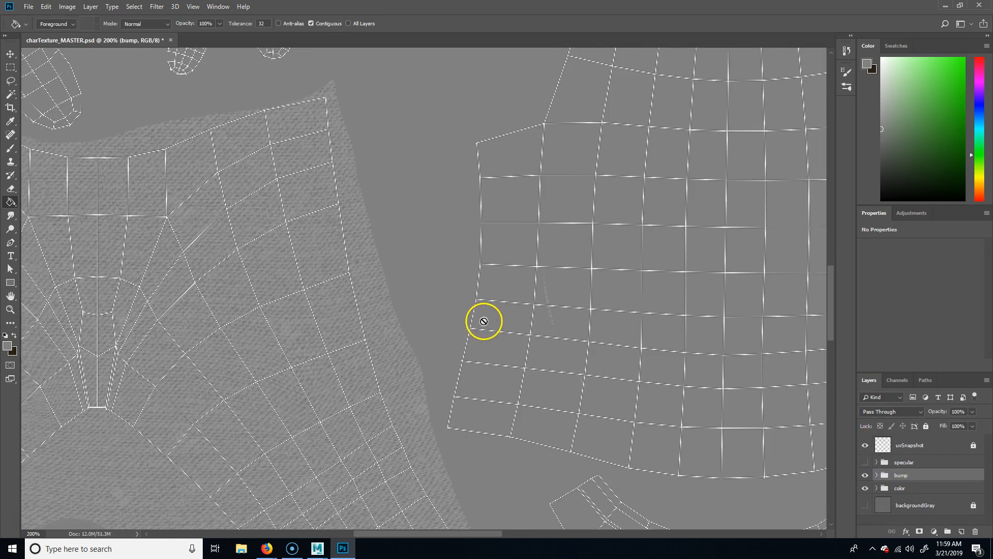
{"action": "scroll", "coordinate": [484, 322], "scroll_direction": "down", "scroll_amount": 4, "text": "alt"}
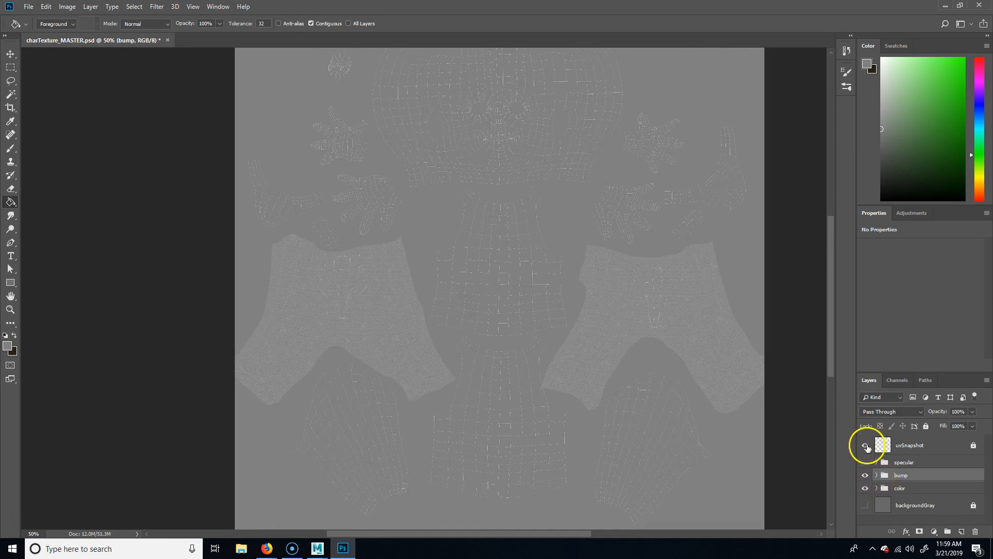
Step: Save the master file, then save a PNG copy of the bump map in sourceimages, replacing "color" in charTexture_color.png with a bump suffix
{"action": "key", "text": "ctrl+s"}
{"action": "key", "text": "ctrl+shift+s"}
{"action": "left_click", "coordinate": [145, 241]}
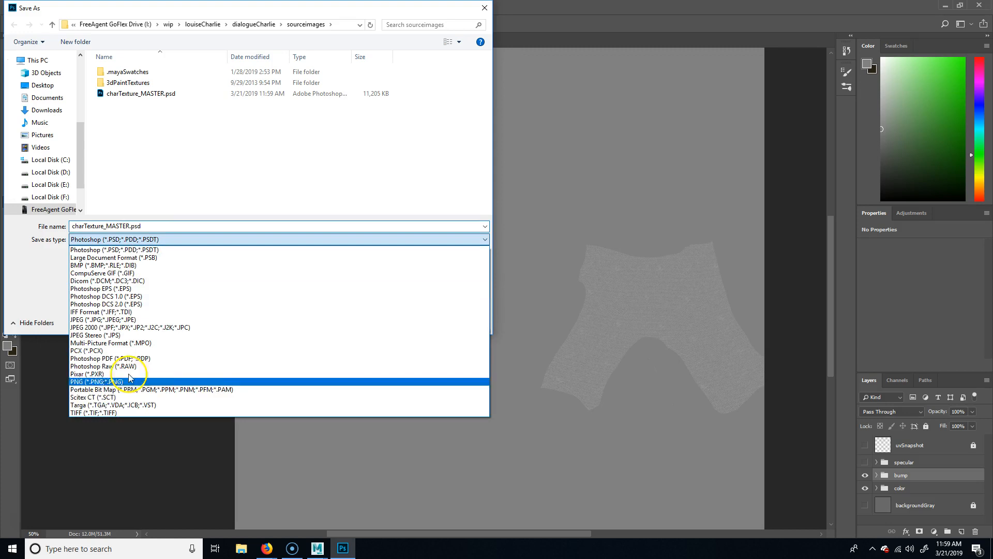
{"action": "left_click", "coordinate": [109, 387]}
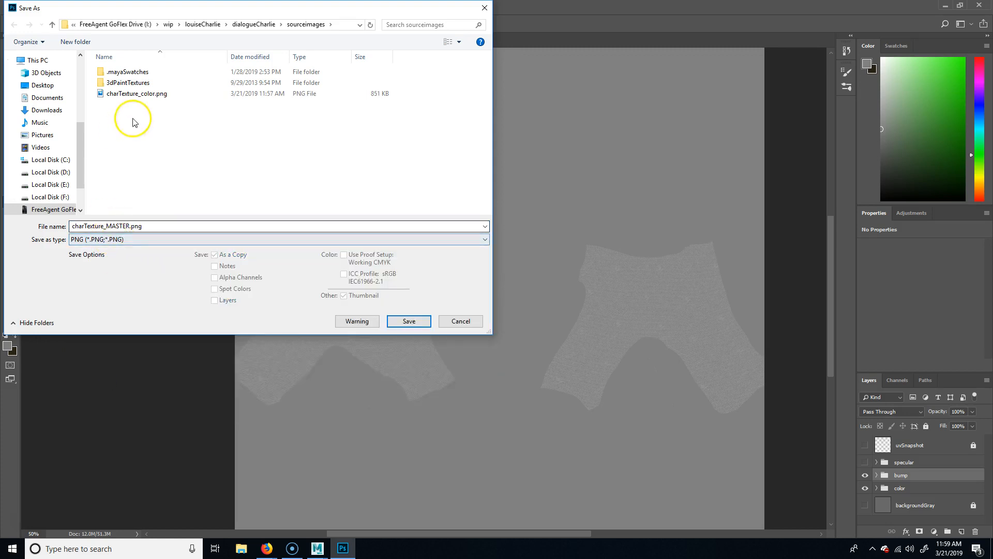
{"action": "left_click", "coordinate": [136, 94]}
{"action": "double_click", "coordinate": [120, 227]}
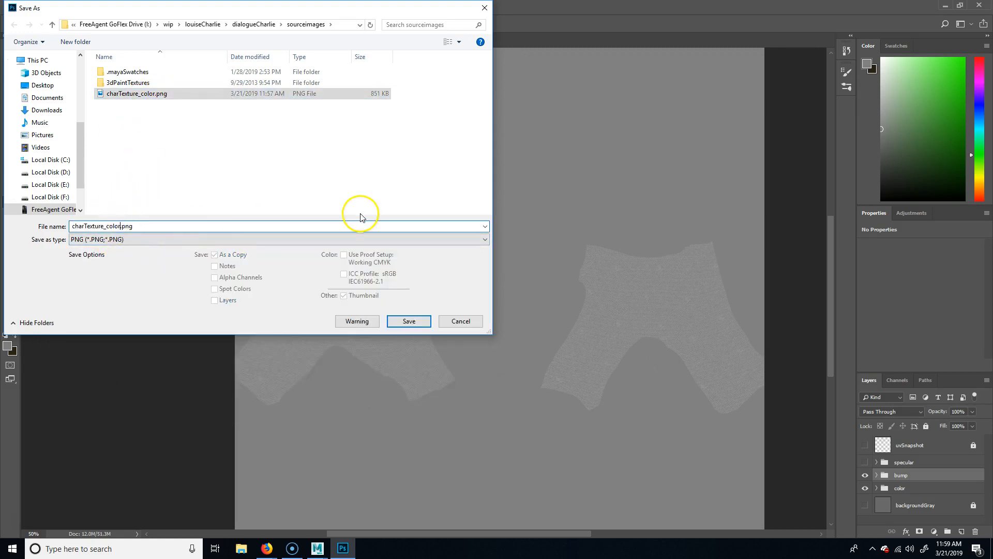
{"action": "key", "text": "BackSpace"}
{"action": "key", "text": "BackSpace"}
{"action": "key", "text": "BackSpace"}
{"action": "key", "text": "BackSpace"}
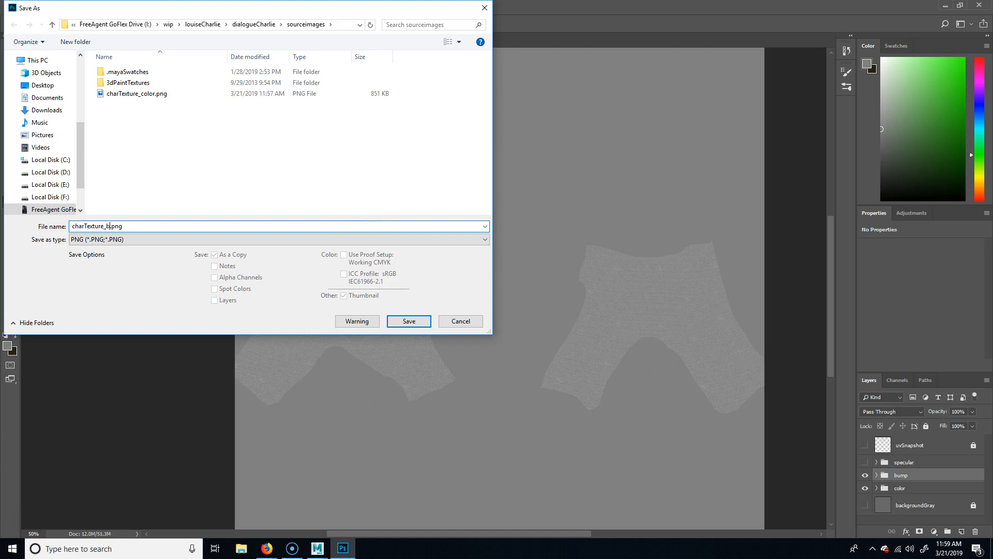
{"action": "key", "text": "Return"}
{"action": "left_click", "coordinate": [572, 160]}
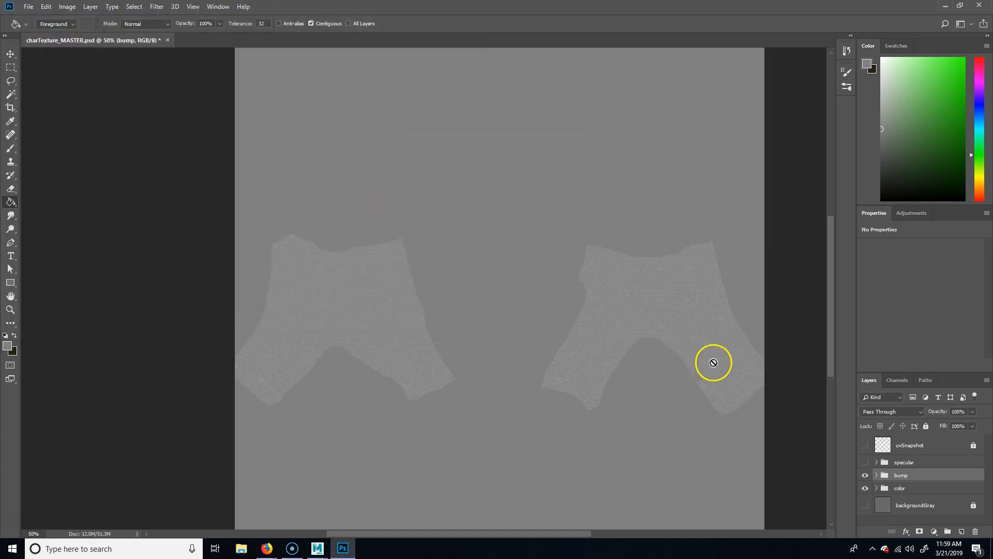
Step: Show and expand the specular group, expand the bump group, and rename the bump group's gray layer as backgroundGray
{"action": "left_click", "coordinate": [877, 461]}
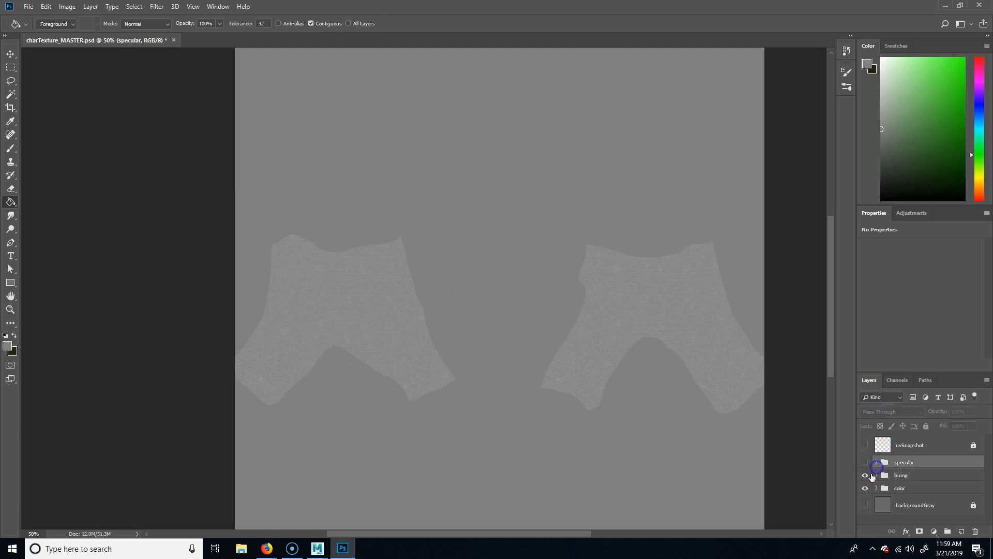
{"action": "left_click", "coordinate": [877, 462]}
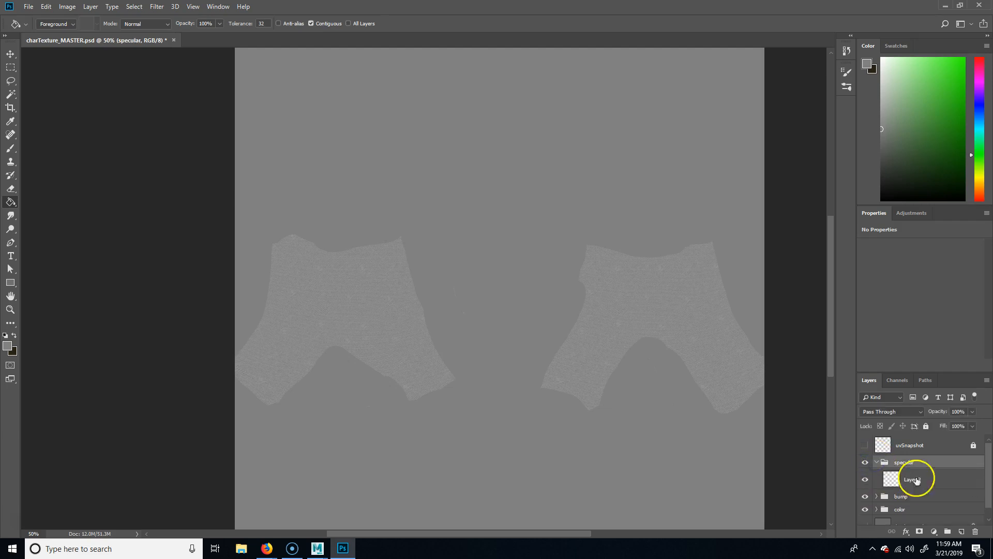
{"action": "left_click", "coordinate": [930, 475]}
{"action": "left_click", "coordinate": [877, 496]}
{"action": "double_click", "coordinate": [946, 517]}
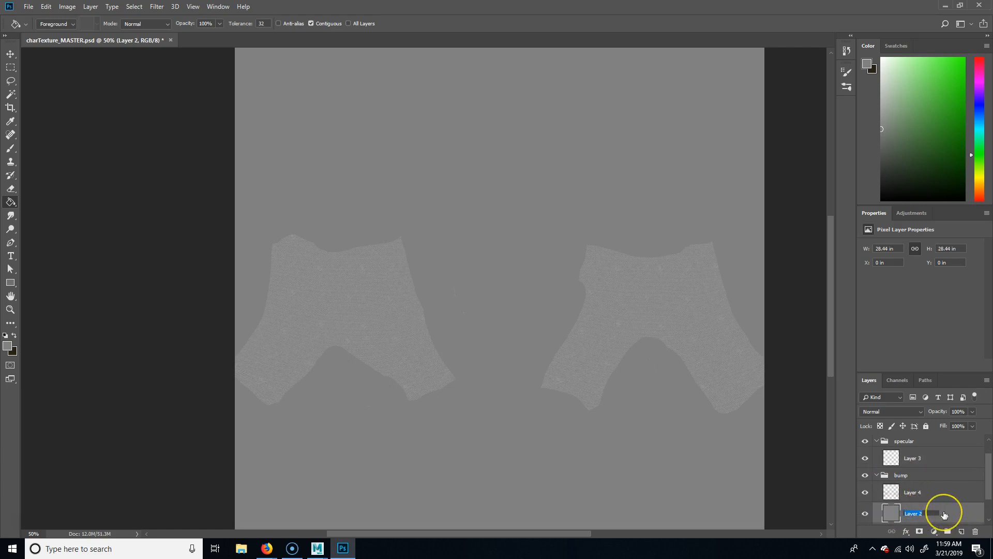
{"action": "type", "text": "cra"}
{"action": "key", "text": "BackSpace"}
{"action": "type", "text": "backgroundGray"}
{"action": "key", "text": "Return"}
Step: Rename the denim layer in the bump group as jeanTexture and collapse the group
{"action": "left_click", "coordinate": [915, 492]}
{"action": "double_click", "coordinate": [936, 493]}
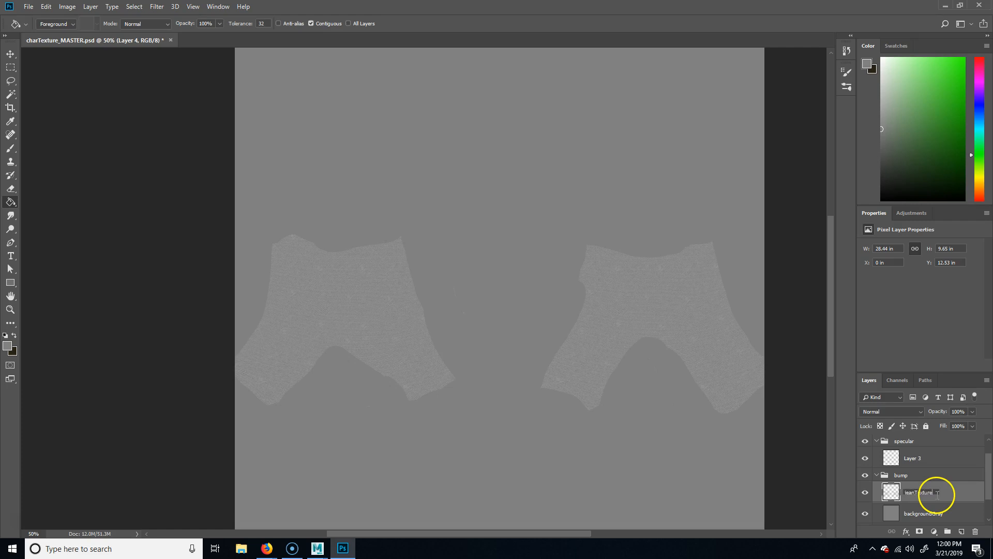
{"action": "left_click", "coordinate": [878, 475]}
Step: Rename the specular group's empty layer as backgroundBlack and add a new layer named shine above it
{"action": "left_click", "coordinate": [919, 469]}
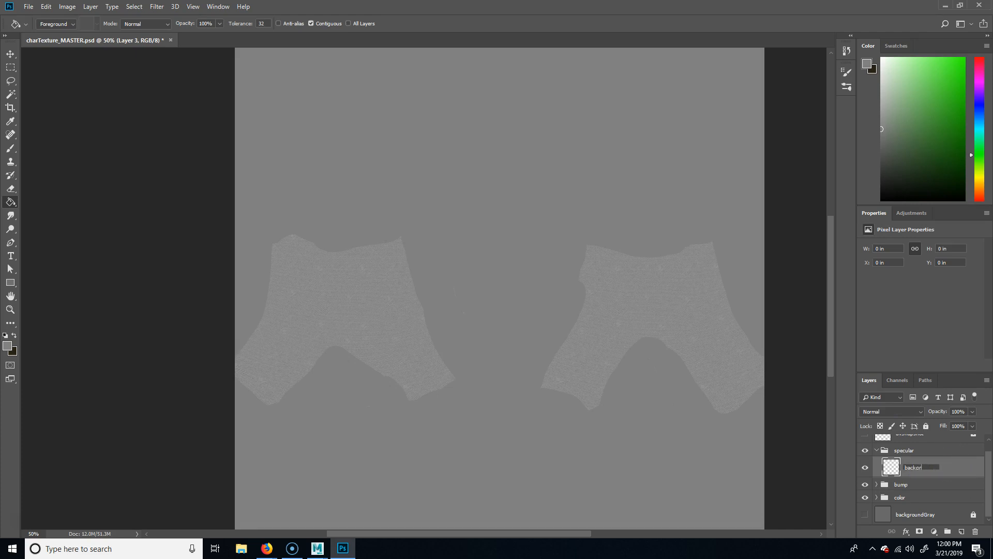
{"action": "key", "text": "Return"}
{"action": "left_click", "coordinate": [962, 531]}
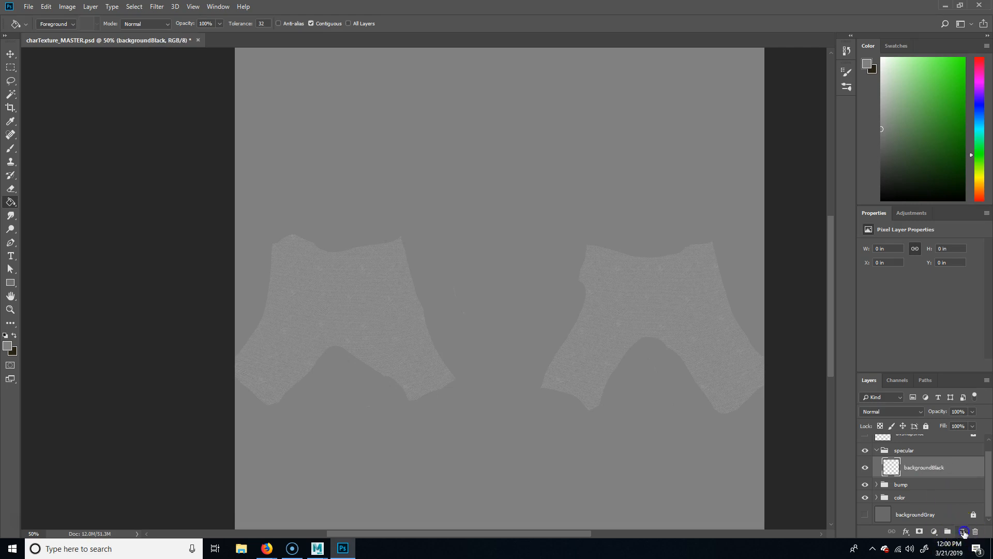
{"action": "left_click", "coordinate": [915, 467]}
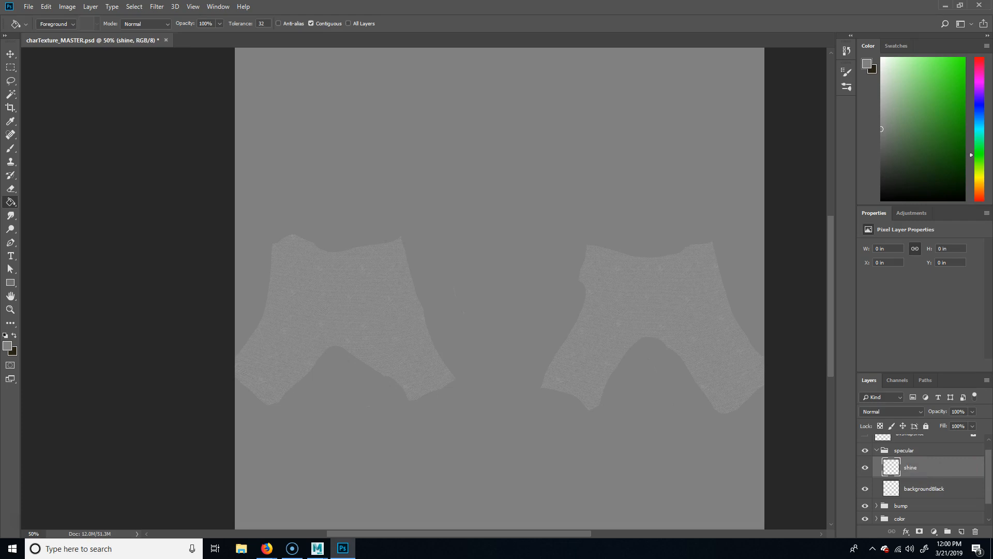
Step: Fill the backgroundBlack layer with solid black and show the uvSnapshot wireframe over it
{"action": "left_click", "coordinate": [929, 489]}
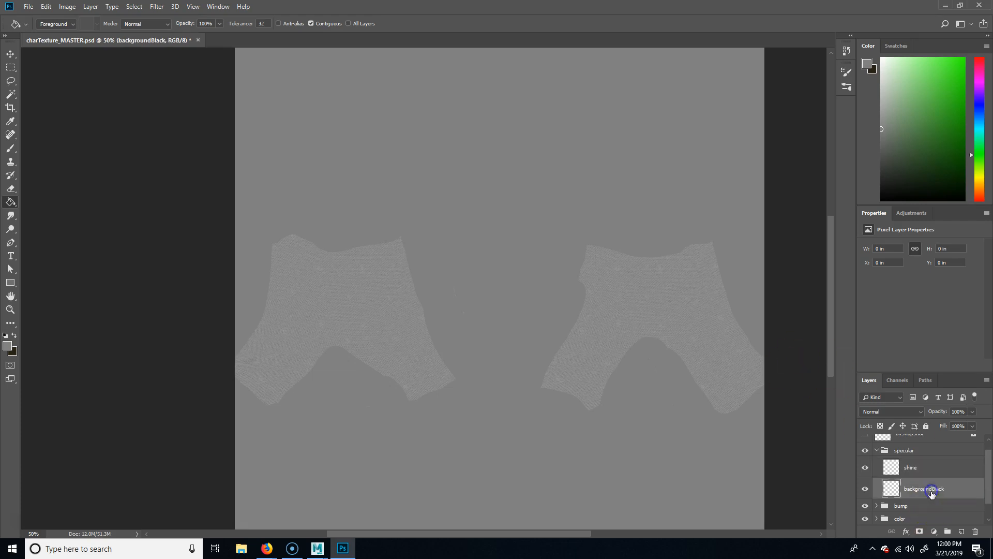
{"action": "left_click_drag", "start_coordinate": [921, 141], "coordinate": [843, 268]}
{"action": "left_click", "coordinate": [551, 324]}
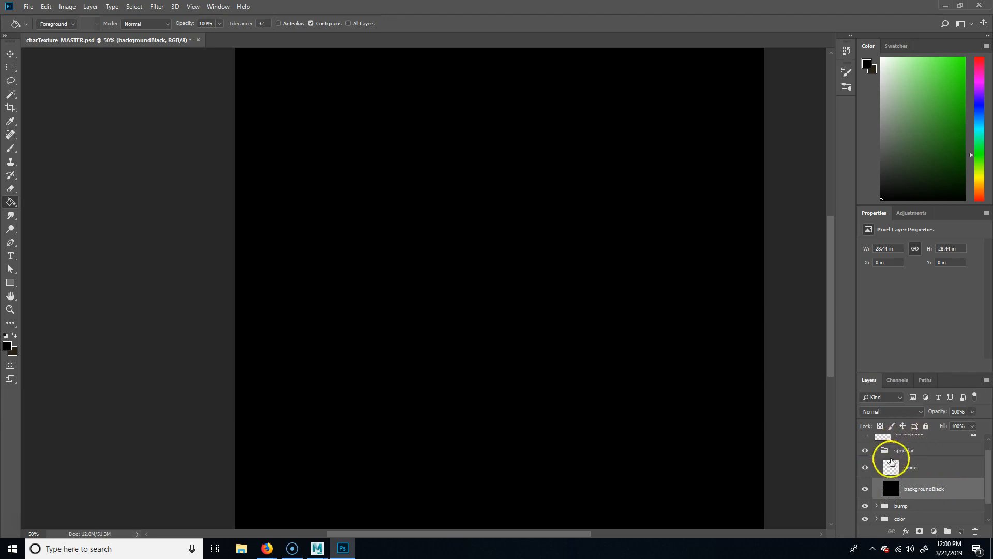
{"action": "scroll", "coordinate": [913, 481], "scroll_direction": "up", "scroll_amount": 1}
{"action": "left_click", "coordinate": [865, 446]}
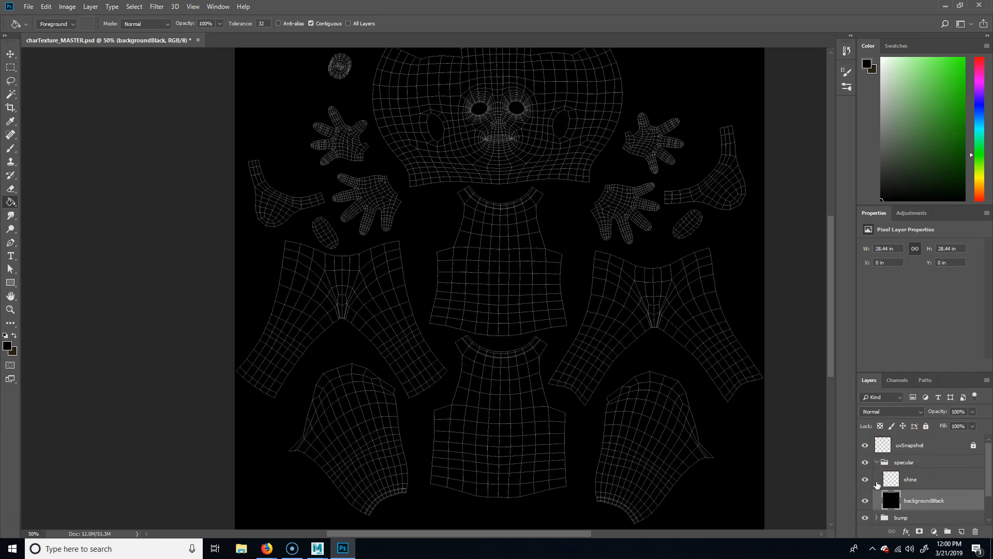
Step: Paint solid white over the face and hand UV pieces on the shine layer with a large brush
{"action": "left_click", "coordinate": [912, 480]}
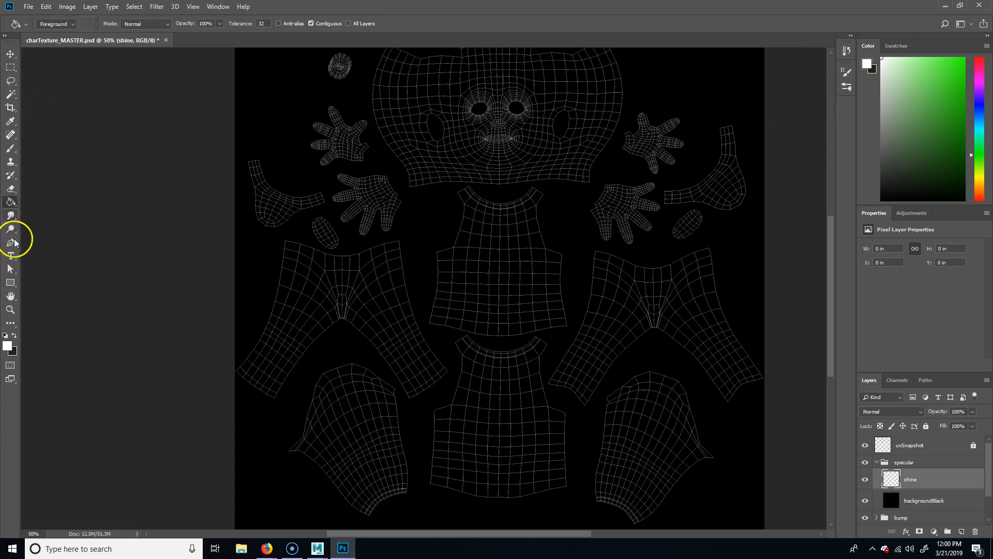
{"action": "left_click", "coordinate": [11, 148]}
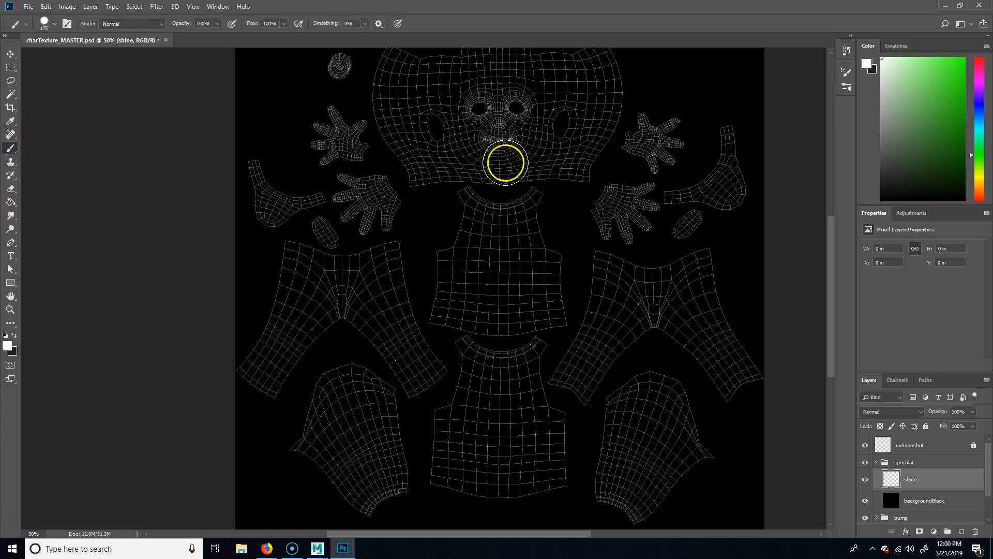
{"action": "key", "text": "bracketright"}
{"action": "key", "text": "bracketright"}
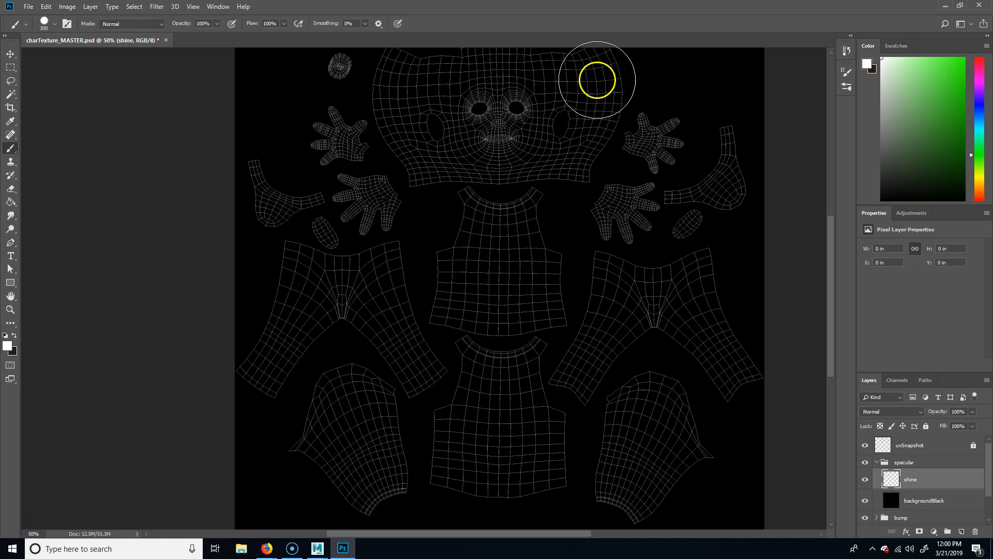
{"action": "mouse_move", "coordinate": [599, 70]}
{"action": "left_mouse_down"}
{"action": "mouse_move", "coordinate": [583, 147]}
{"action": "mouse_move", "coordinate": [495, 157]}
{"action": "mouse_move", "coordinate": [412, 142]}
{"action": "mouse_move", "coordinate": [434, 63]}
{"action": "mouse_move", "coordinate": [561, 104]}
{"action": "mouse_move", "coordinate": [402, 146]}
{"action": "mouse_move", "coordinate": [380, 201]}
{"action": "mouse_move", "coordinate": [355, 195]}
{"action": "mouse_move", "coordinate": [333, 135]}
{"action": "mouse_move", "coordinate": [349, 138]}
{"action": "mouse_move", "coordinate": [336, 134]}
{"action": "left_mouse_up"}
{"action": "mouse_move", "coordinate": [648, 163]}
{"action": "left_mouse_down"}
{"action": "mouse_move", "coordinate": [667, 138]}
{"action": "mouse_move", "coordinate": [632, 149]}
{"action": "mouse_move", "coordinate": [628, 215]}
{"action": "mouse_move", "coordinate": [610, 210]}
{"action": "left_mouse_up"}
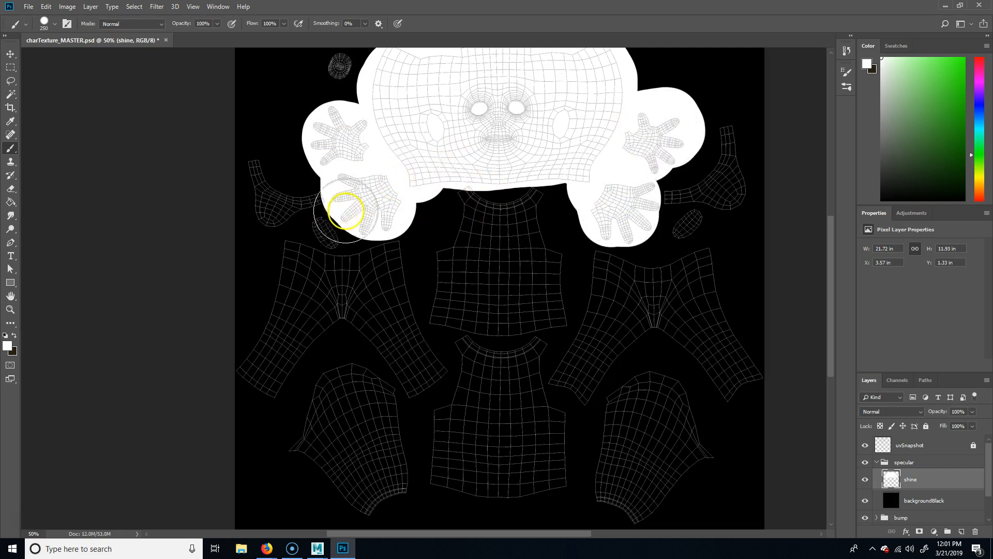
Step: Erase the white spilling near the shirt neckline and shoe pieces, and paint the ears and top of the head white
{"action": "key", "text": "e"}
{"action": "left_click_drag", "start_coordinate": [318, 196], "coordinate": [319, 206]}
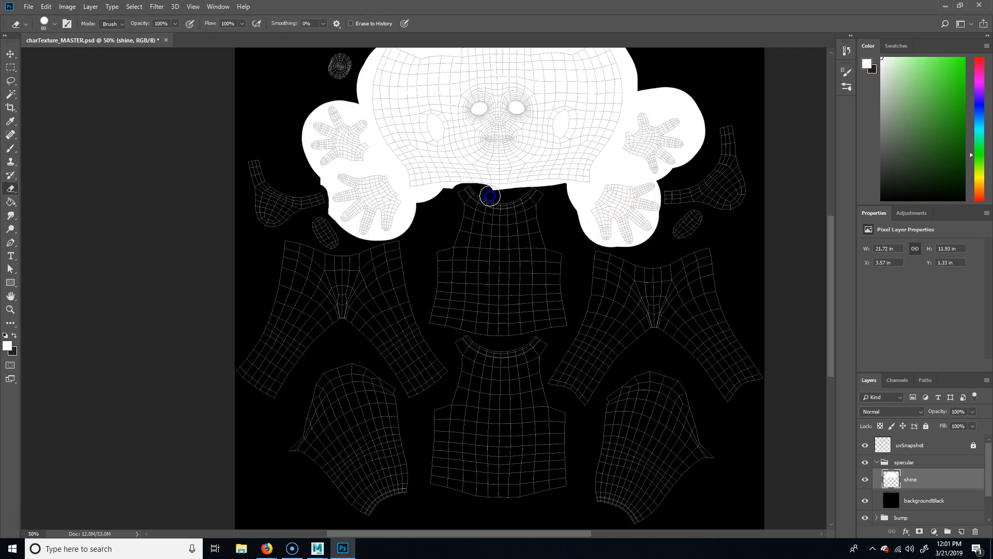
{"action": "scroll", "coordinate": [707, 231], "scroll_direction": "up", "scroll_amount": 3}
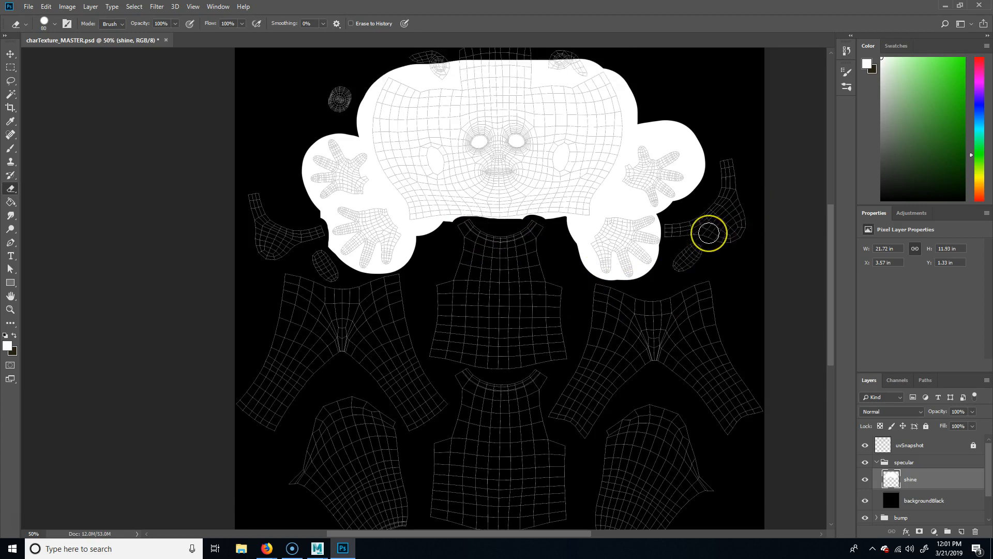
{"action": "left_click", "coordinate": [571, 115]}
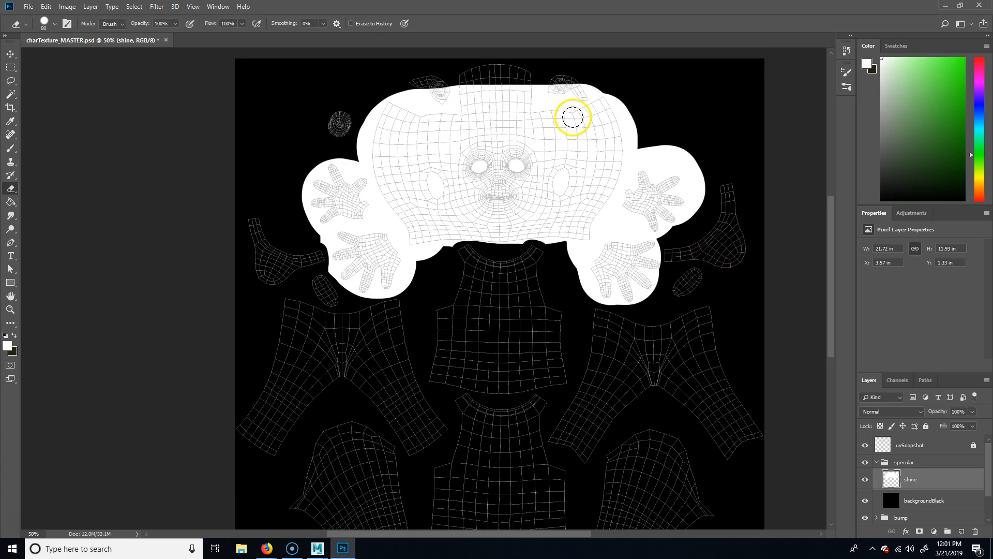
{"action": "key", "text": "b"}
{"action": "mouse_move", "coordinate": [564, 58]}
{"action": "left_mouse_down"}
{"action": "mouse_move", "coordinate": [566, 49]}
{"action": "mouse_move", "coordinate": [557, 84]}
{"action": "mouse_move", "coordinate": [428, 84]}
{"action": "mouse_move", "coordinate": [525, 88]}
{"action": "left_mouse_up"}
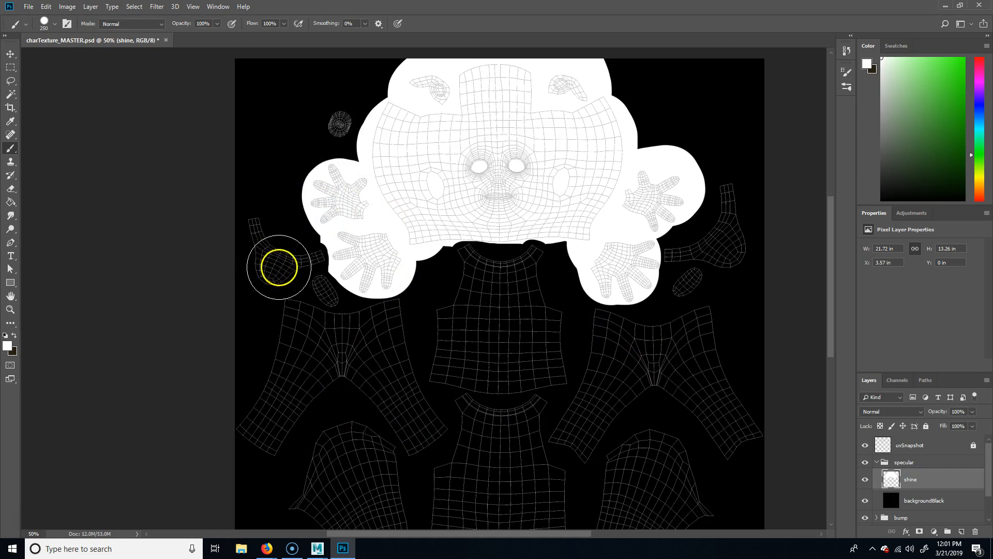
Step: Paint the shoe and sole UV pieces on both sides medium gray on the shine layer, using a smaller brush for tight areas
{"action": "left_click", "coordinate": [883, 124]}
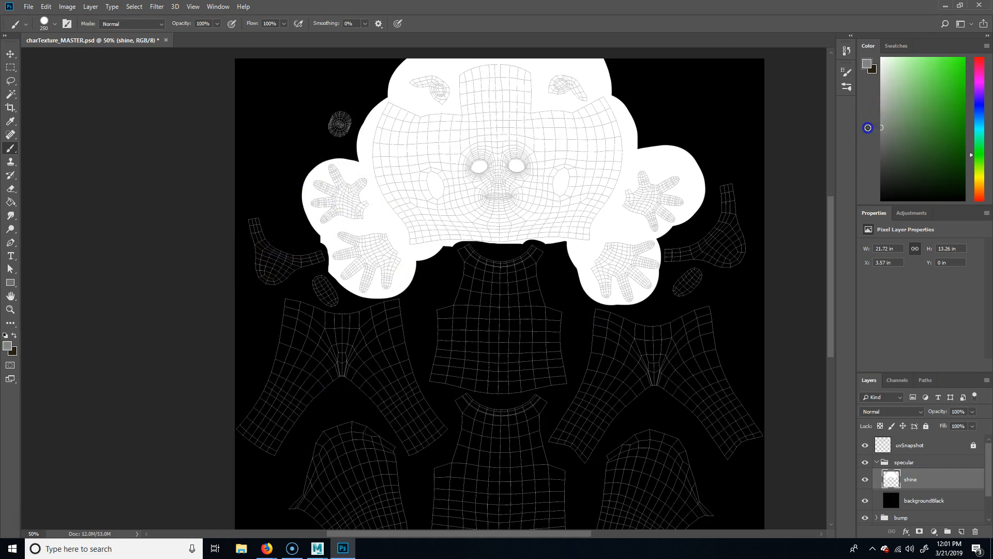
{"action": "mouse_move", "coordinate": [249, 231]}
{"action": "left_mouse_down"}
{"action": "mouse_move", "coordinate": [267, 257]}
{"action": "mouse_move", "coordinate": [311, 261]}
{"action": "mouse_move", "coordinate": [304, 274]}
{"action": "mouse_move", "coordinate": [332, 294]}
{"action": "left_mouse_up"}
{"action": "key", "text": "bracketleft"}
{"action": "key", "text": "bracketleft"}
{"action": "key", "text": "bracketleft"}
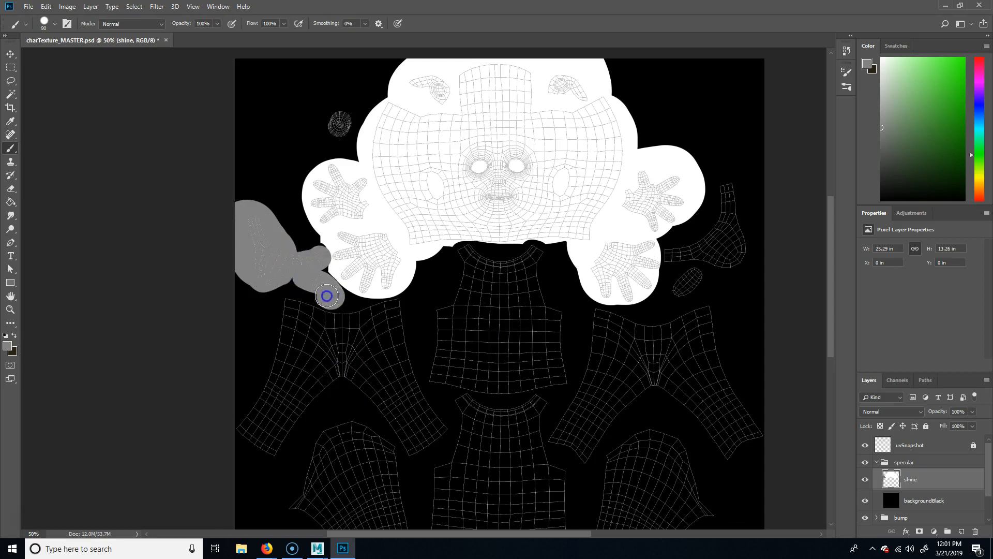
{"action": "mouse_move", "coordinate": [691, 250]}
{"action": "left_mouse_down"}
{"action": "mouse_move", "coordinate": [678, 255]}
{"action": "mouse_move", "coordinate": [732, 197]}
{"action": "mouse_move", "coordinate": [722, 243]}
{"action": "mouse_move", "coordinate": [680, 291]}
{"action": "left_mouse_up"}
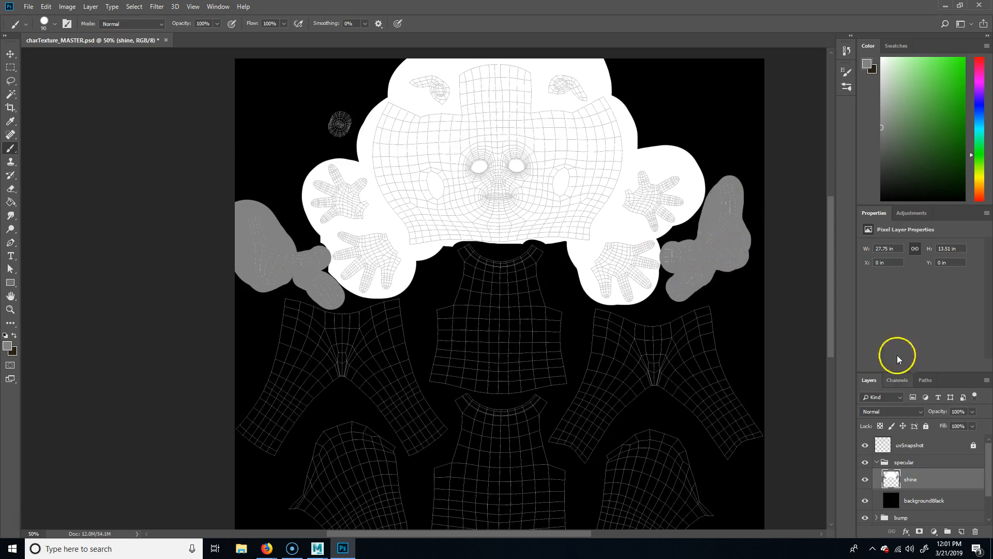
Step: Save the master file and hide the uvSnapshot wireframe to leave the specular map clean
{"action": "key", "text": "ctrl+s"}
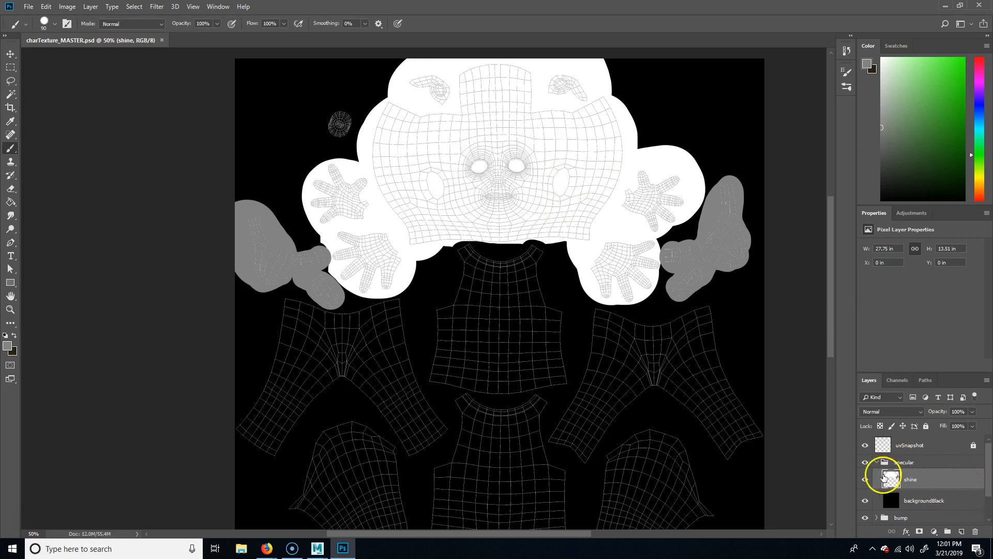
{"action": "left_click", "coordinate": [867, 446]}
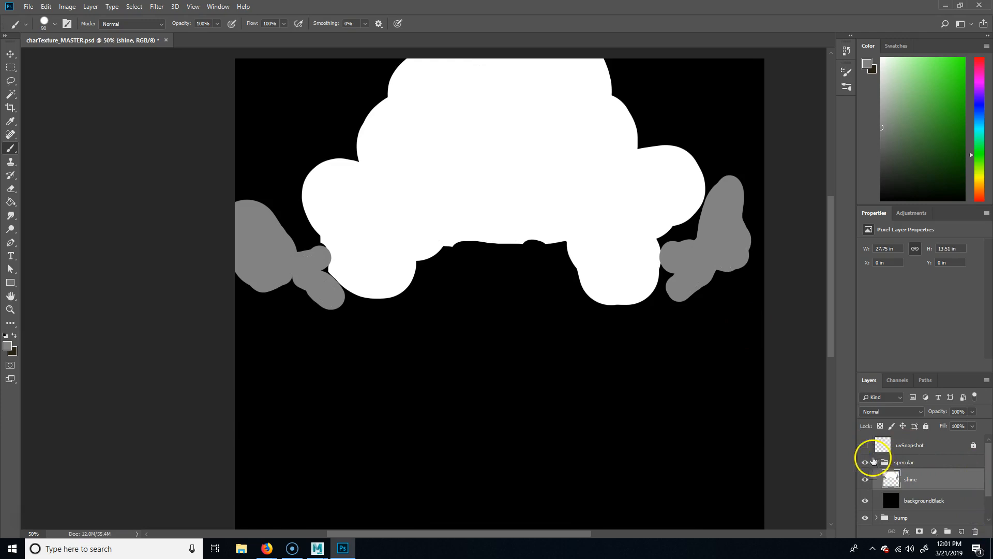
{"action": "scroll", "coordinate": [925, 497], "scroll_direction": "down", "scroll_amount": 3}
{"action": "scroll", "coordinate": [889, 466], "scroll_direction": "up", "scroll_amount": 3}
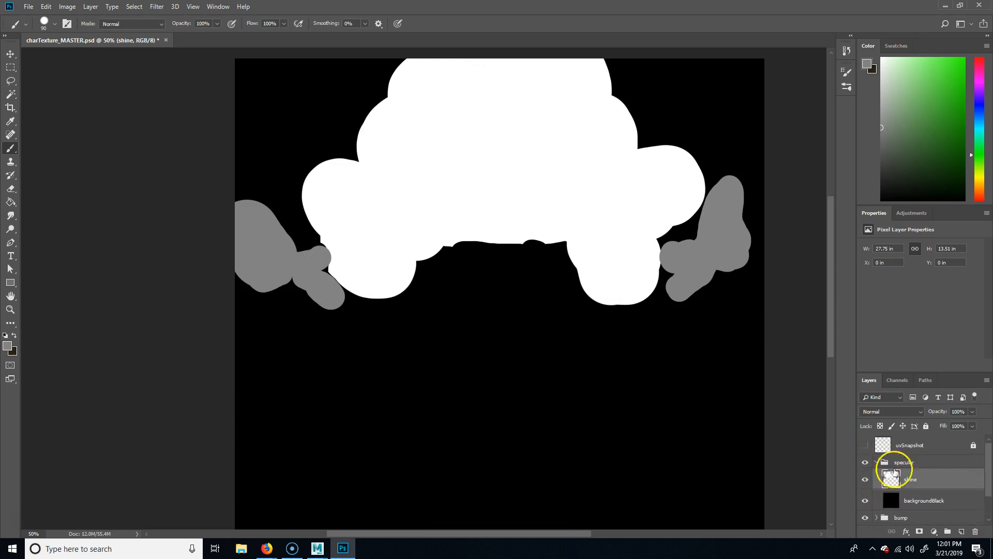
{"action": "scroll", "coordinate": [926, 483], "scroll_direction": "down", "scroll_amount": 2}
{"action": "scroll", "coordinate": [678, 401], "scroll_direction": "up", "scroll_amount": 1}
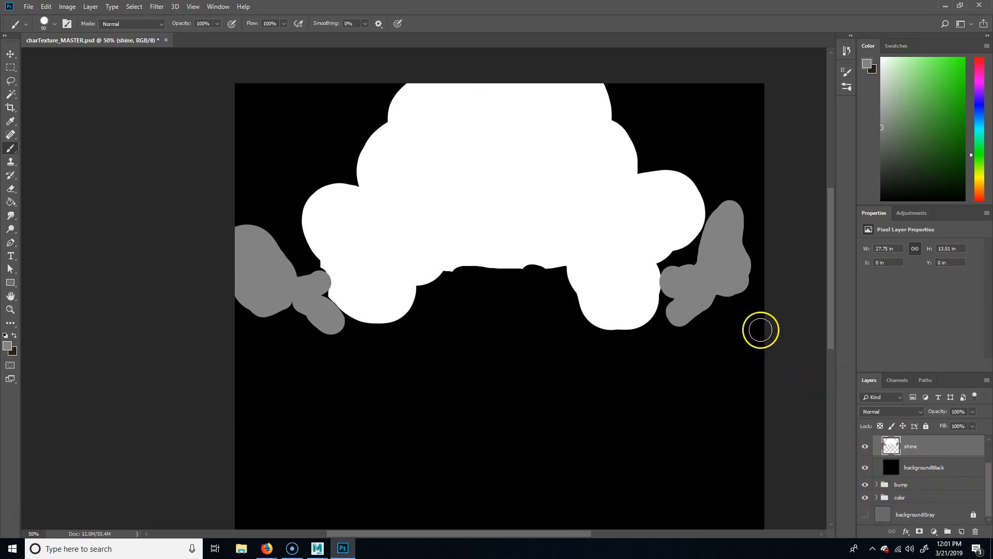
Step: Export the specular map as charTexture_specular.png in the sourceimages folder, using the large file size PNG option
{"action": "key", "text": "ctrl+shift+s"}
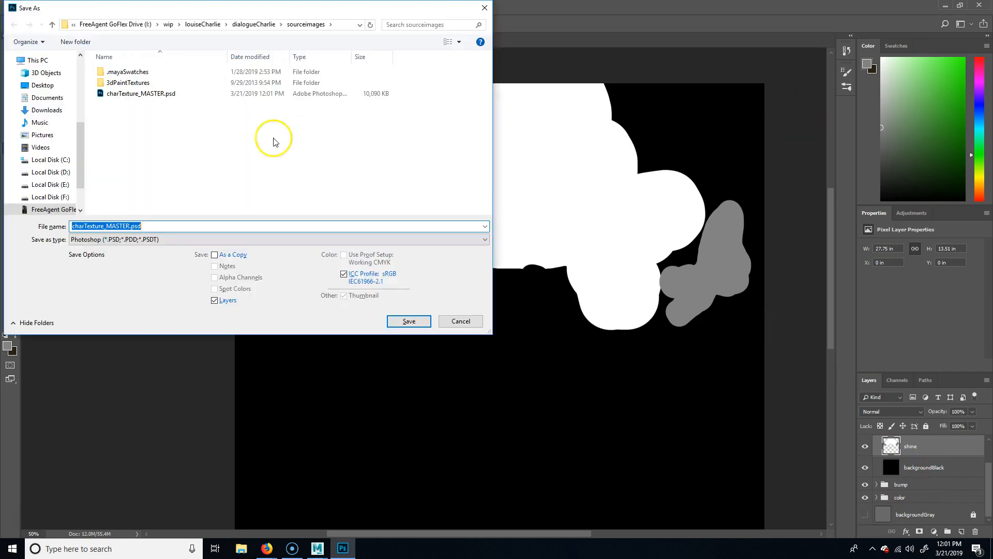
{"action": "left_click", "coordinate": [142, 239]}
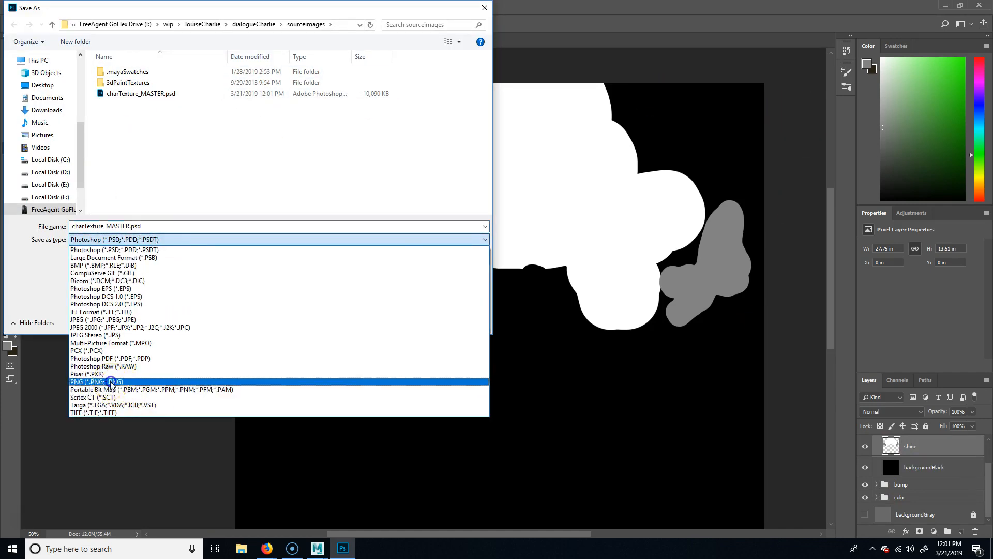
{"action": "left_click", "coordinate": [119, 382]}
{"action": "left_click", "coordinate": [126, 107]}
{"action": "left_click", "coordinate": [118, 226]}
{"action": "left_click", "coordinate": [118, 226]}
{"action": "key", "text": "BackSpace"}
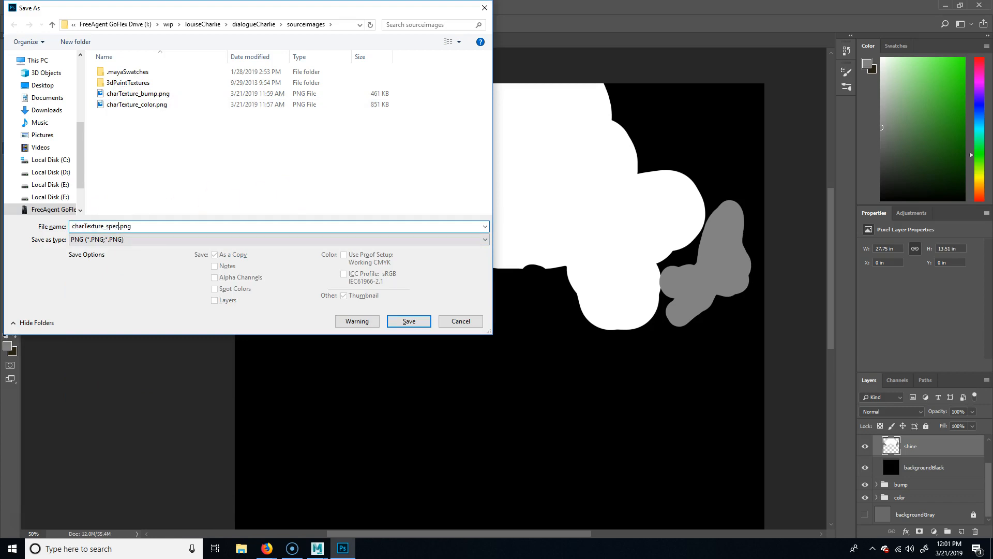
{"action": "key", "text": "Return"}
{"action": "left_click", "coordinate": [551, 162]}
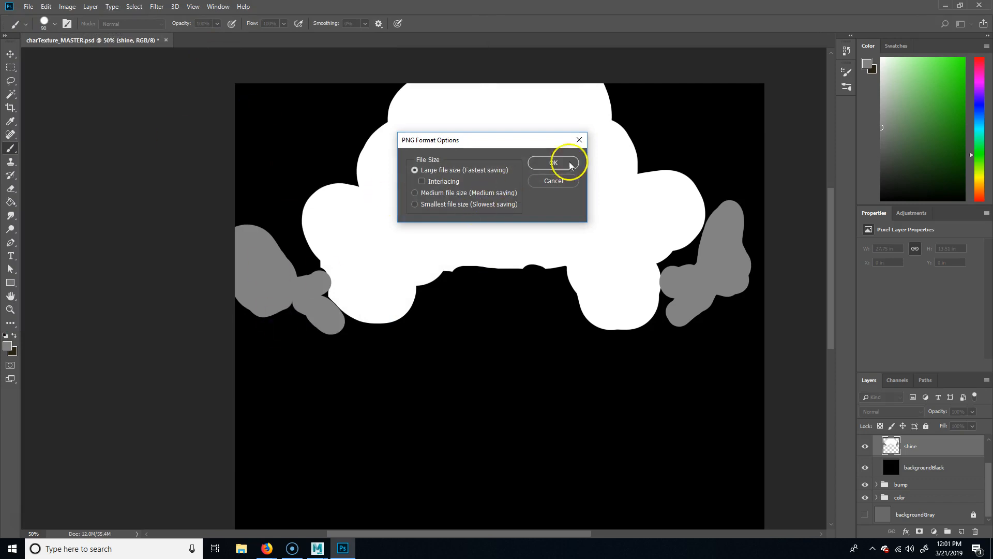
Step: Switch to Maya and reload the charTexture_color.png image in the color file node of the character's char_mat material
{"action": "mouse_move", "coordinate": [324, 553]}
{"action": "left_click", "coordinate": [368, 523]}
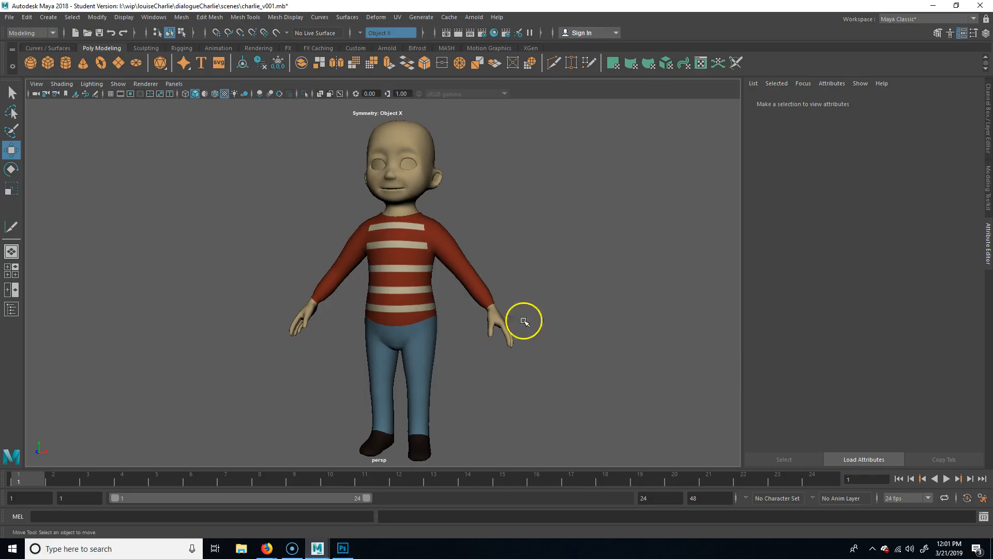
{"action": "left_click", "coordinate": [436, 300]}
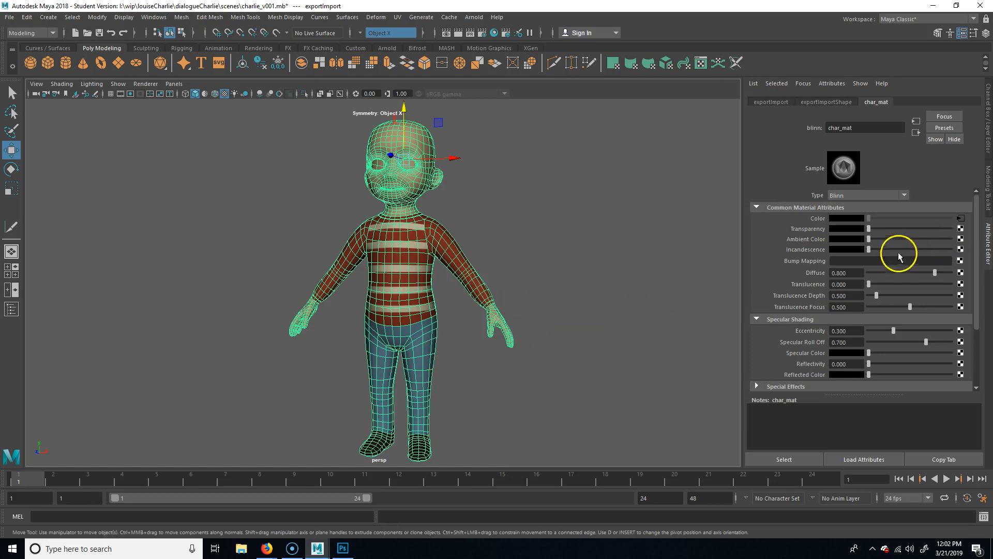
{"action": "left_click", "coordinate": [961, 218]}
{"action": "left_click", "coordinate": [862, 265]}
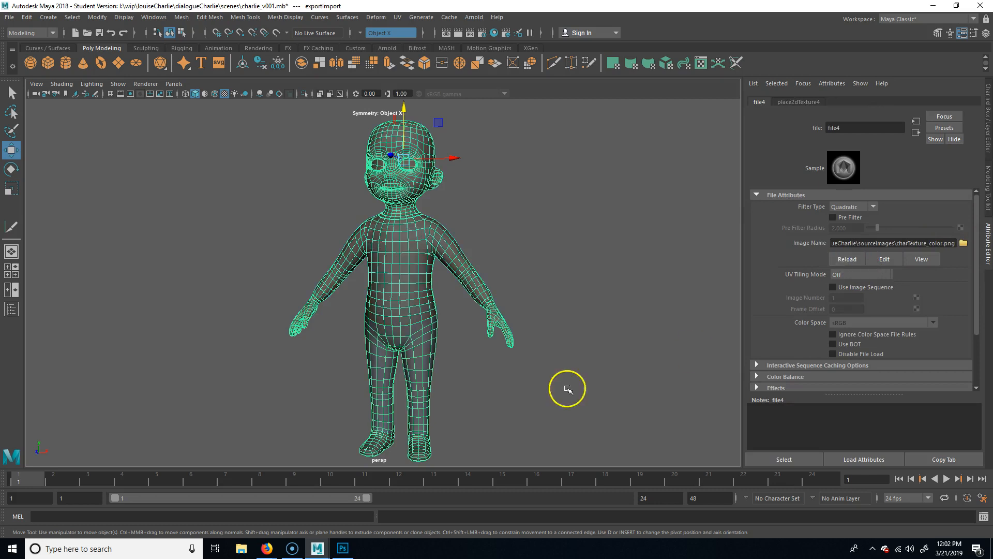
{"action": "left_click", "coordinate": [535, 351]}
{"action": "scroll", "coordinate": [423, 388], "scroll_direction": "up", "scroll_amount": 5}
{"action": "right_click_drag", "start_coordinate": [593, 435], "coordinate": [476, 293], "text": "alt"}
{"action": "right_click_drag", "start_coordinate": [553, 340], "coordinate": [557, 419], "text": "alt"}
{"action": "right_click_drag", "start_coordinate": [611, 354], "coordinate": [482, 316], "text": "alt"}
Step: Connect a File texture to the Specular Color of char_mat and load charTexture_specular.png into it
{"action": "left_click", "coordinate": [447, 239]}
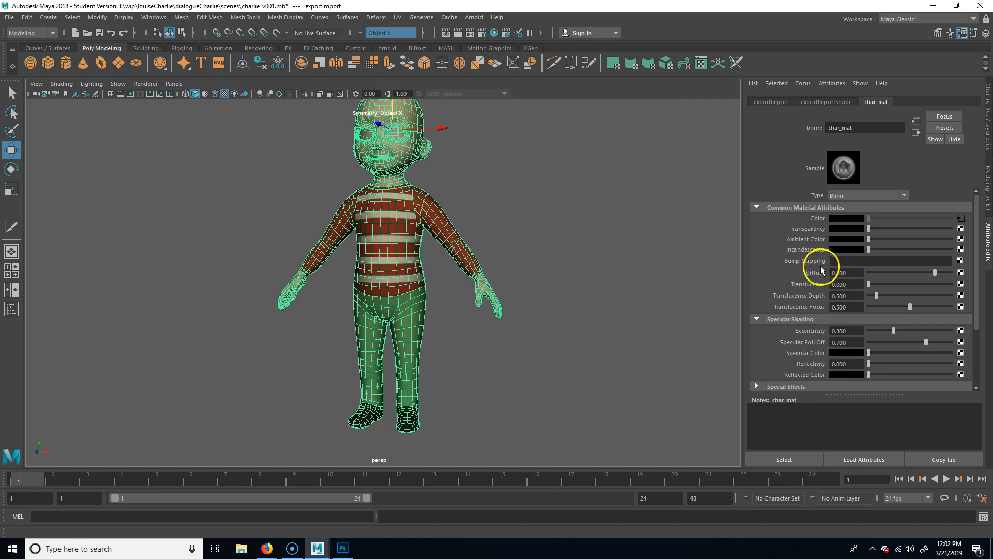
{"action": "left_click", "coordinate": [961, 353]}
{"action": "left_click", "coordinate": [437, 272]}
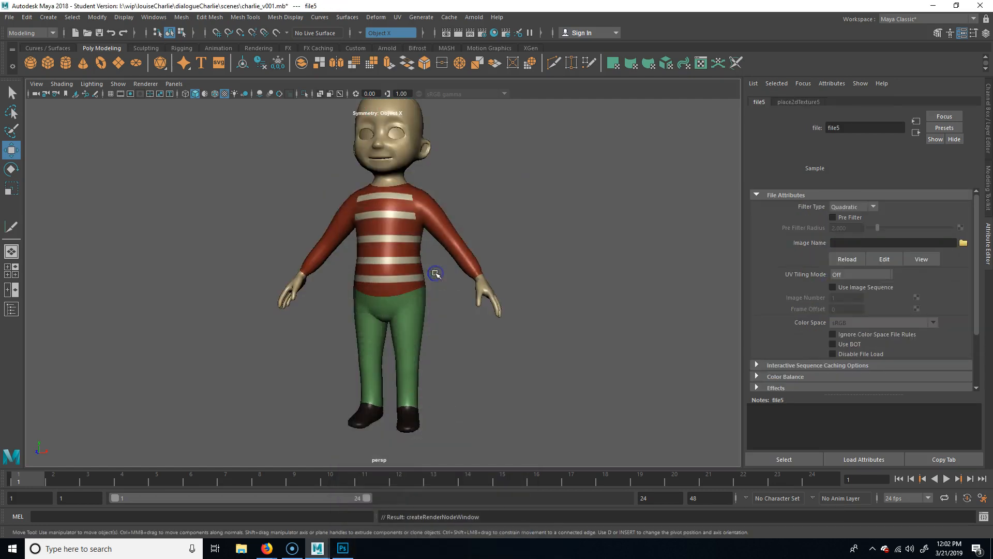
{"action": "left_click", "coordinate": [964, 244]}
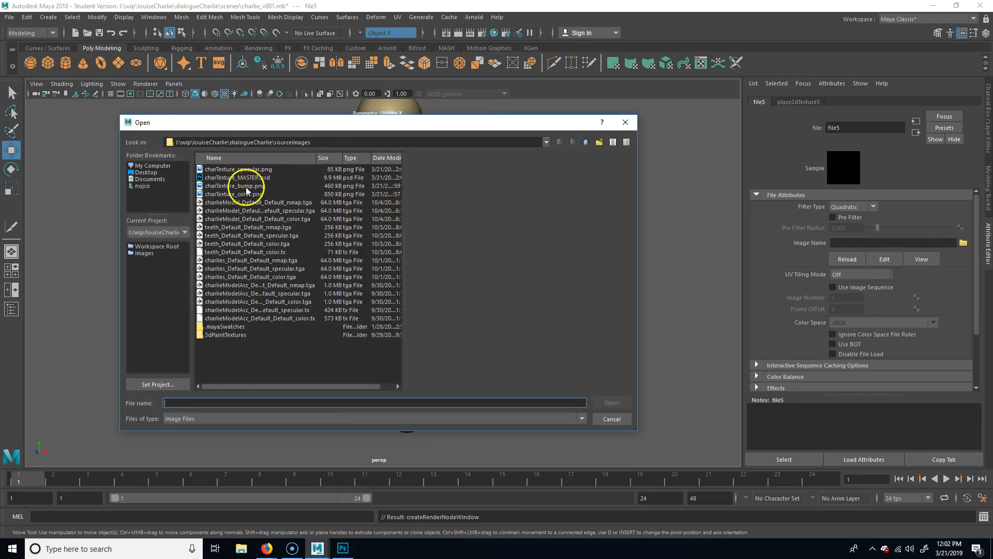
{"action": "left_click", "coordinate": [241, 170]}
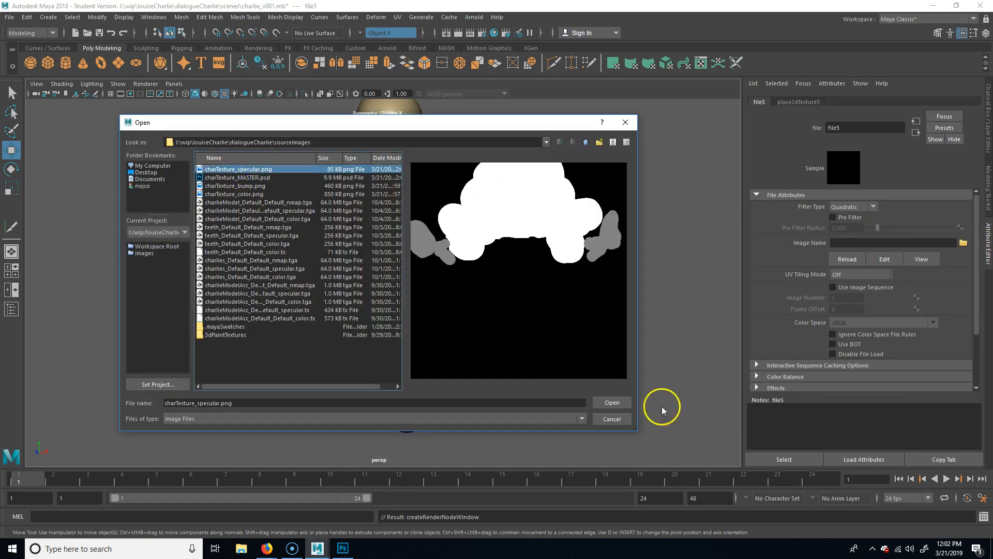
{"action": "left_click", "coordinate": [619, 402]}
Step: Examine the specular highlights on the character's face, hands, clothing and shoes from several angles
{"action": "left_click_drag", "start_coordinate": [498, 327], "coordinate": [465, 275], "text": "alt"}
{"action": "right_click_drag", "start_coordinate": [466, 275], "coordinate": [527, 245], "text": "alt"}
{"action": "left_click_drag", "start_coordinate": [526, 245], "coordinate": [595, 367], "text": "alt"}
{"action": "middle_click_drag", "start_coordinate": [595, 366], "coordinate": [521, 333], "text": "alt"}
{"action": "right_click_drag", "start_coordinate": [521, 333], "coordinate": [517, 328], "text": "alt"}
{"action": "middle_click_drag", "start_coordinate": [517, 328], "coordinate": [512, 472], "text": "alt"}
{"action": "left_click", "coordinate": [374, 185]}
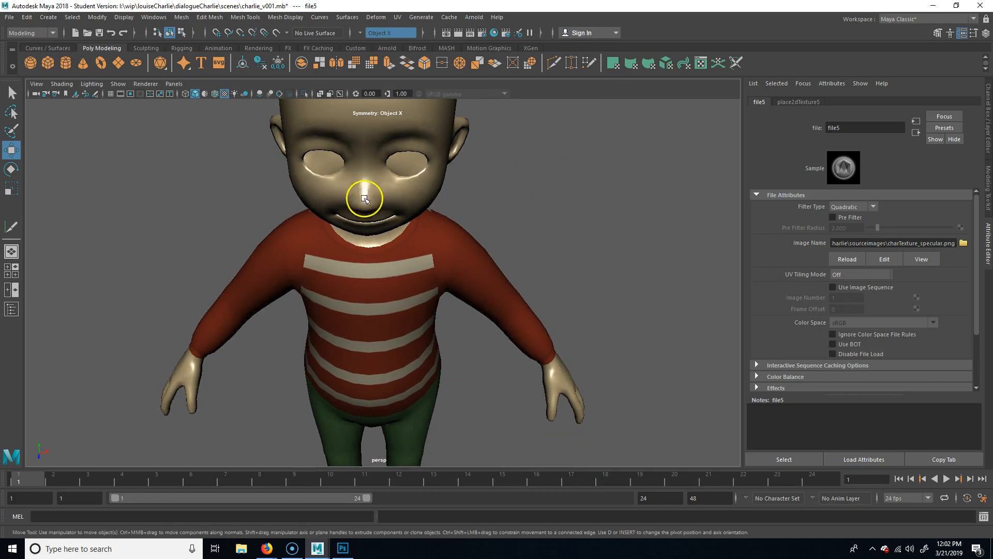
{"action": "middle_click_drag", "start_coordinate": [365, 198], "coordinate": [419, 404], "text": "alt"}
{"action": "middle_click_drag", "start_coordinate": [502, 369], "coordinate": [479, 282], "text": "alt"}
{"action": "right_click_drag", "start_coordinate": [479, 282], "coordinate": [501, 224], "text": "alt"}
{"action": "left_click_drag", "start_coordinate": [501, 224], "coordinate": [519, 350], "text": "alt"}
{"action": "scroll", "coordinate": [522, 324], "scroll_direction": "up", "scroll_amount": 3}
{"action": "right_click_drag", "start_coordinate": [469, 315], "coordinate": [555, 311], "text": "alt"}
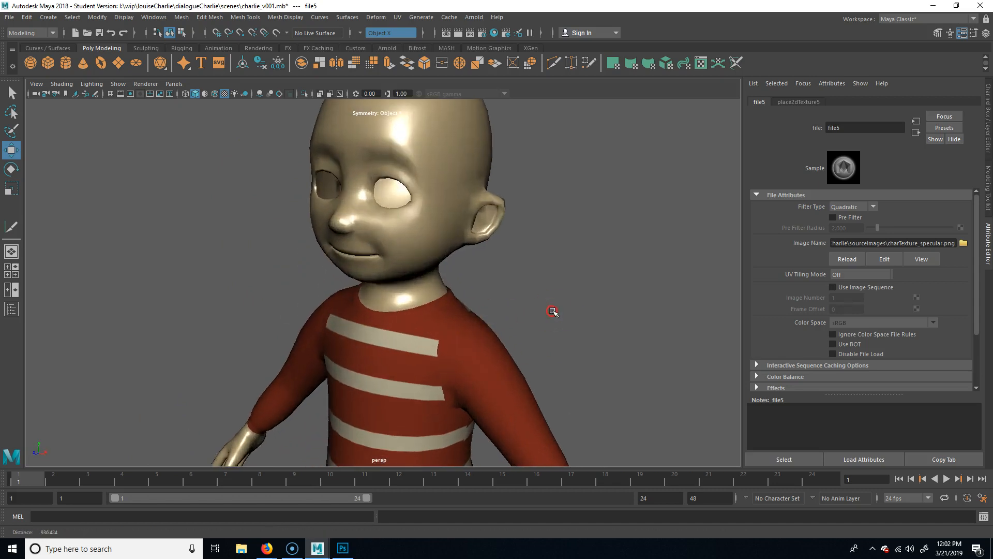
{"action": "middle_click_drag", "start_coordinate": [499, 292], "coordinate": [503, 321], "text": "alt"}
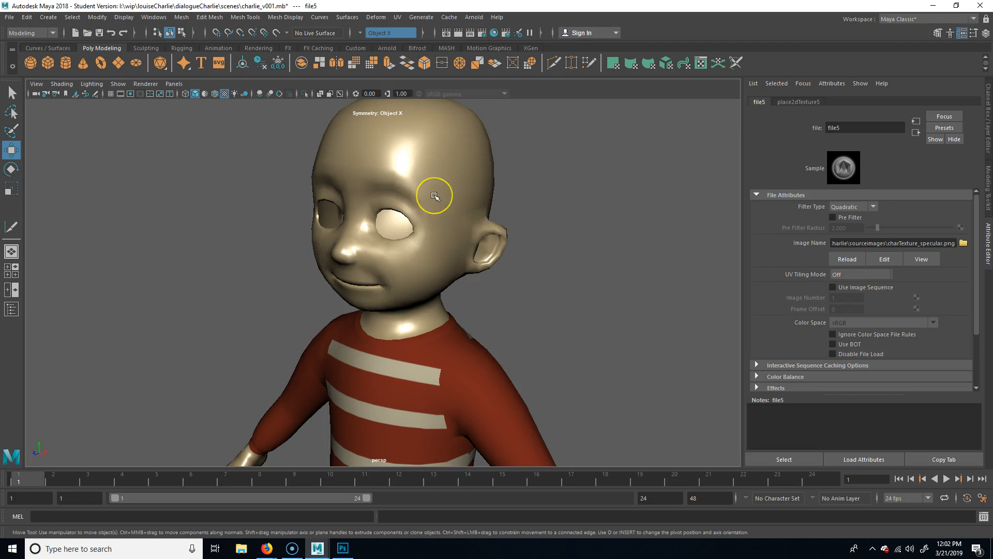
{"action": "middle_click_drag", "start_coordinate": [553, 354], "coordinate": [566, 129], "text": "alt"}
{"action": "middle_click_drag", "start_coordinate": [557, 367], "coordinate": [558, 168], "text": "alt"}
{"action": "middle_click_drag", "start_coordinate": [472, 414], "coordinate": [414, 323], "text": "alt"}
{"action": "middle_click_drag", "start_coordinate": [488, 368], "coordinate": [533, 291], "text": "alt"}
{"action": "left_click_drag", "start_coordinate": [443, 288], "coordinate": [417, 187], "text": "alt"}
{"action": "left_click_drag", "start_coordinate": [485, 342], "coordinate": [473, 290], "text": "alt"}
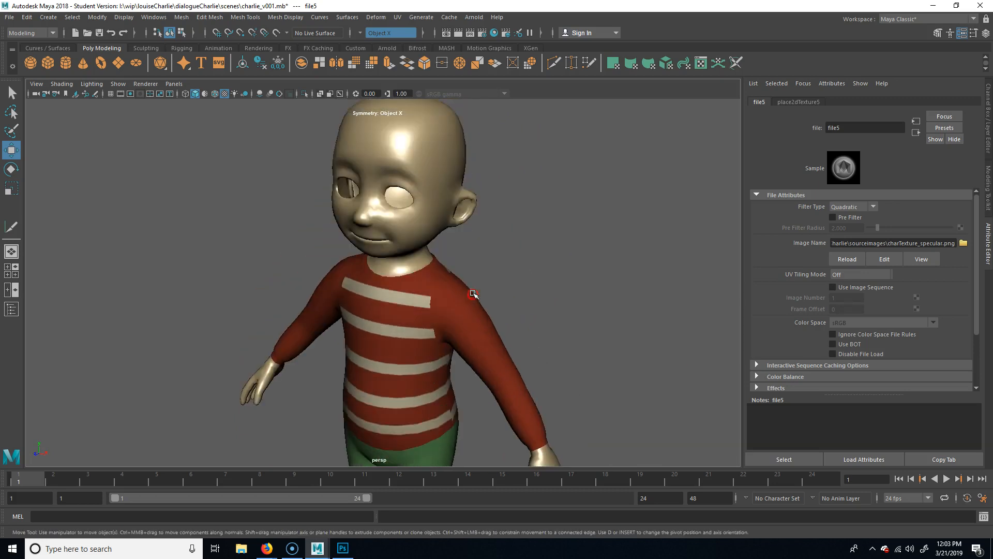
Step: Switch to Photoshop, lower the shine layer's opacity to 13% and save the master file
{"action": "left_click", "coordinate": [342, 548]}
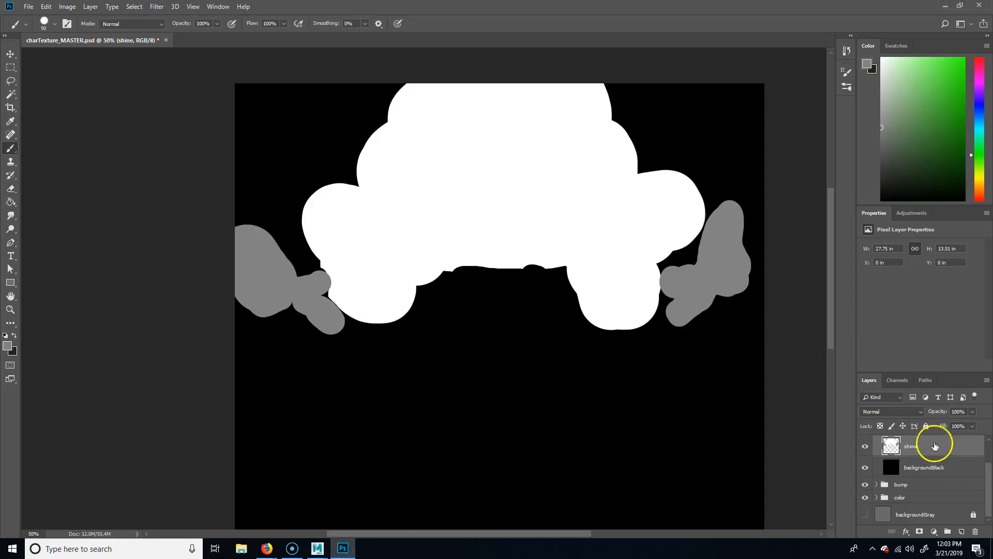
{"action": "left_click", "coordinate": [972, 412]}
{"action": "left_click_drag", "start_coordinate": [936, 425], "coordinate": [933, 426]}
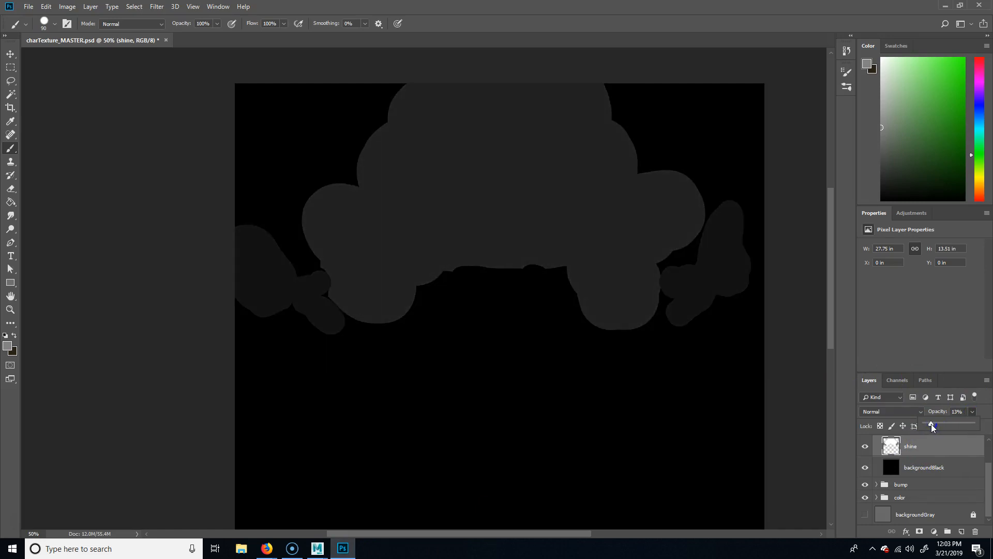
{"action": "key", "text": "ctrl+s"}
Step: Export the dimmed specular map as a PNG over the existing charTexture_specular.png
{"action": "key", "text": "ctrl+shift+s"}
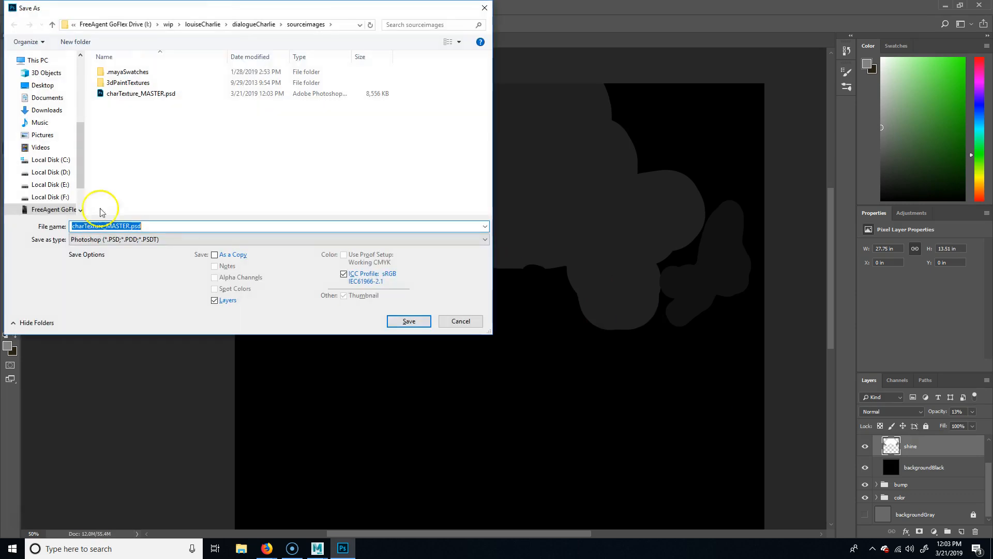
{"action": "left_click", "coordinate": [152, 239]}
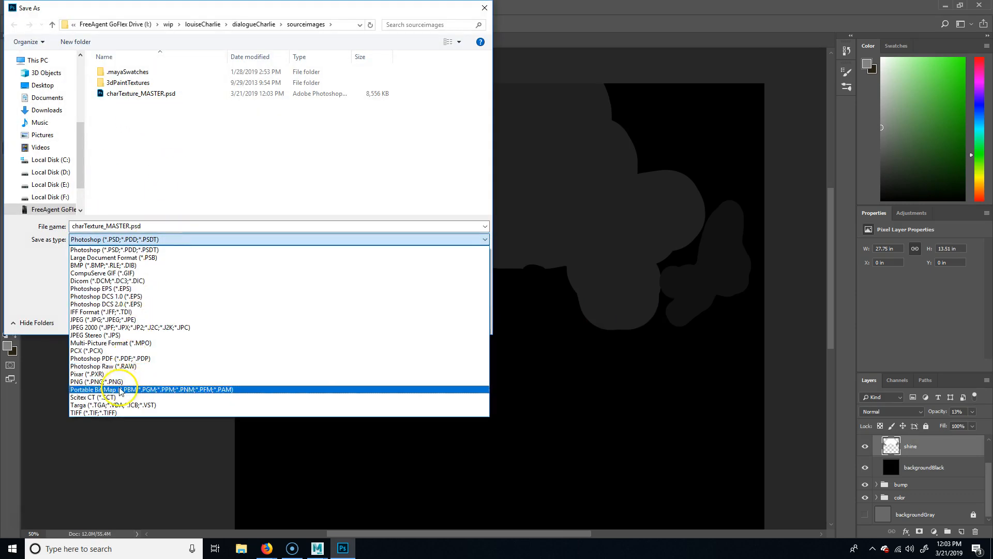
{"action": "left_click", "coordinate": [135, 381]}
{"action": "left_click", "coordinate": [140, 115]}
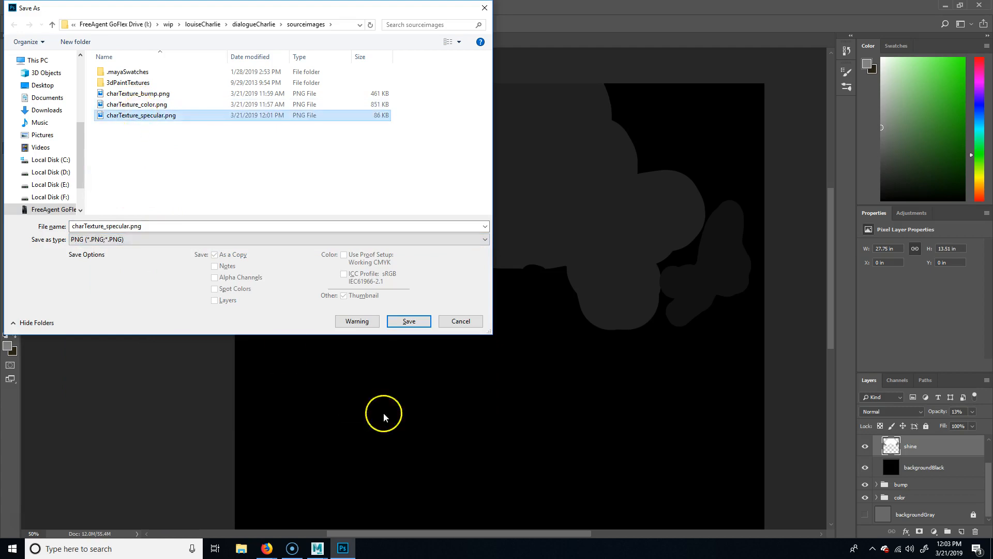
{"action": "left_click", "coordinate": [406, 323]}
{"action": "left_click", "coordinate": [517, 274]}
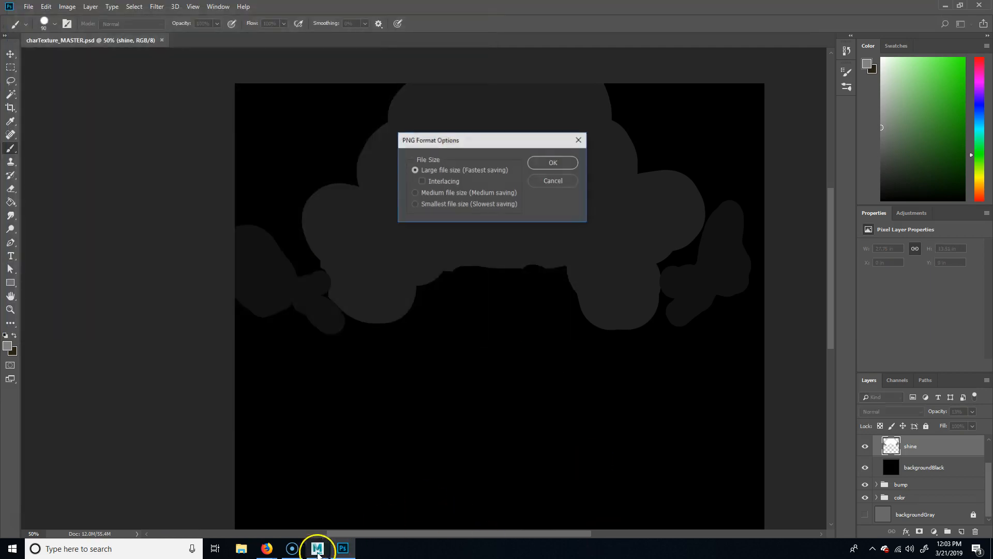
{"action": "left_click", "coordinate": [561, 160]}
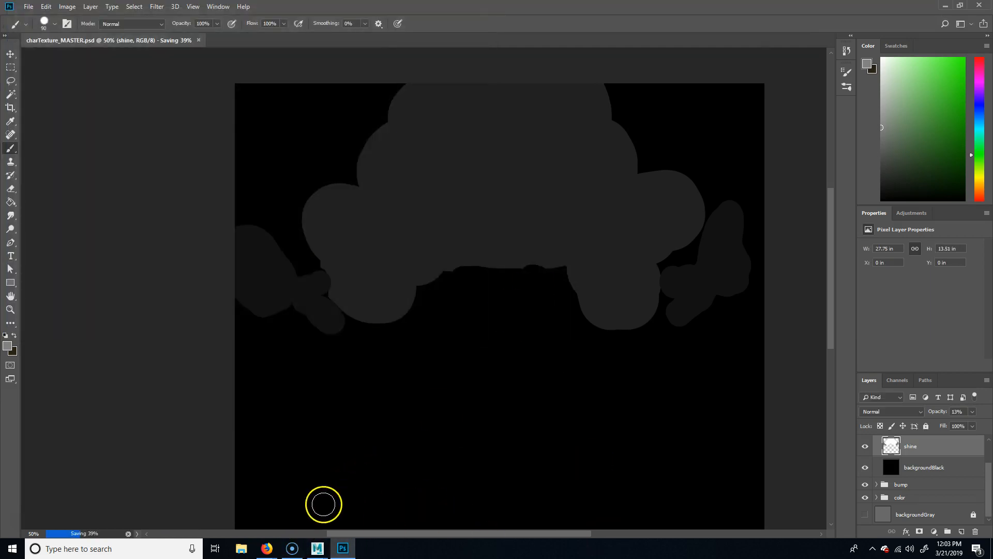
Step: Switch to Maya and reload the charTexture_specular.png image in the specular file node
{"action": "left_click", "coordinate": [317, 548]}
{"action": "left_click", "coordinate": [373, 502]}
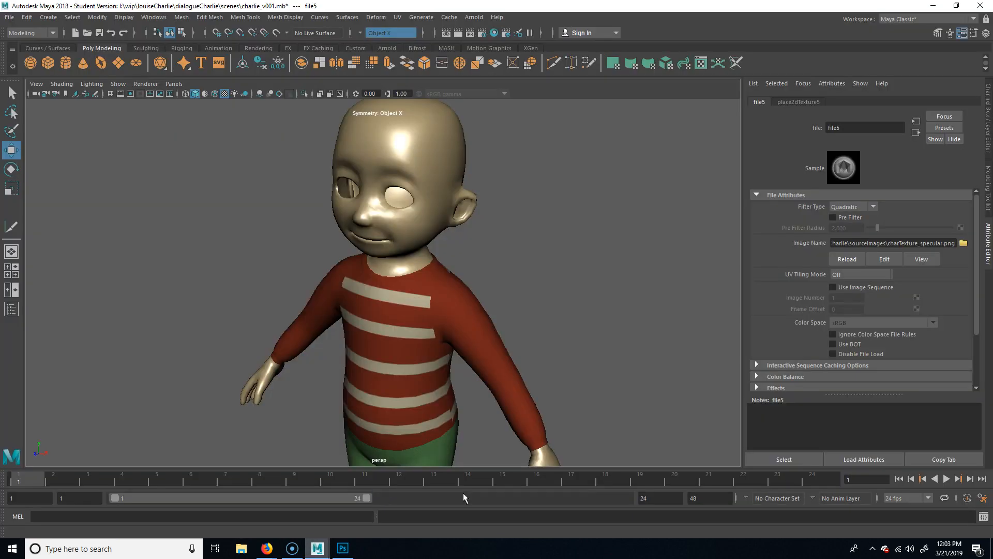
{"action": "left_click", "coordinate": [857, 260]}
Step: Examine the reduced shine on the character's head, hands and shoes from several angles
{"action": "left_click_drag", "start_coordinate": [428, 193], "coordinate": [570, 237], "text": "alt"}
{"action": "right_click_drag", "start_coordinate": [569, 238], "coordinate": [556, 351], "text": "alt"}
{"action": "middle_click_drag", "start_coordinate": [556, 351], "coordinate": [548, 223], "text": "alt"}
{"action": "left_click_drag", "start_coordinate": [546, 315], "coordinate": [496, 334], "text": "alt"}
{"action": "middle_click_drag", "start_coordinate": [481, 282], "coordinate": [488, 339], "text": "alt"}
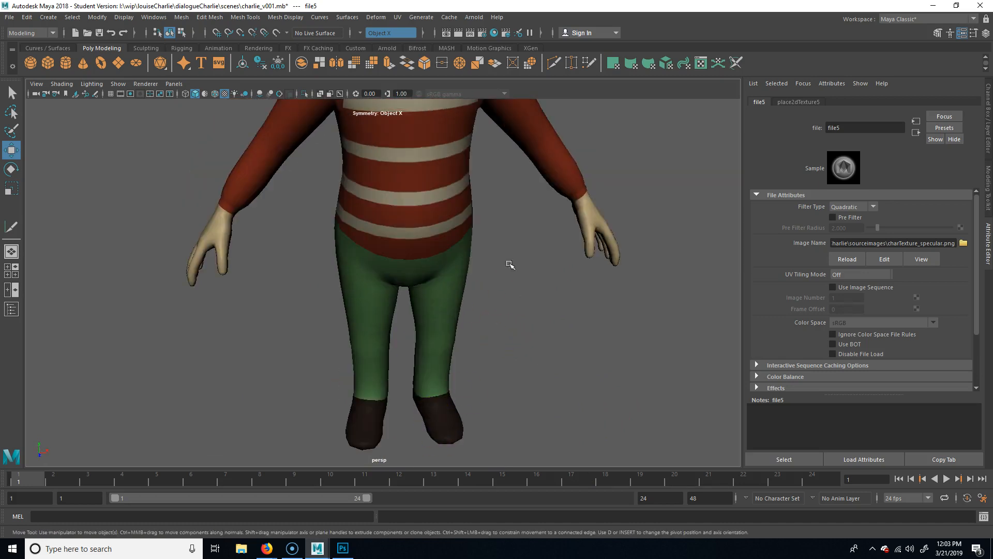
{"action": "middle_click_drag", "start_coordinate": [511, 264], "coordinate": [528, 408], "text": "alt"}
{"action": "left_click_drag", "start_coordinate": [561, 347], "coordinate": [548, 304], "text": "alt"}
{"action": "right_click_drag", "start_coordinate": [548, 304], "coordinate": [474, 295], "text": "alt"}
{"action": "middle_click_drag", "start_coordinate": [473, 295], "coordinate": [497, 390], "text": "alt"}
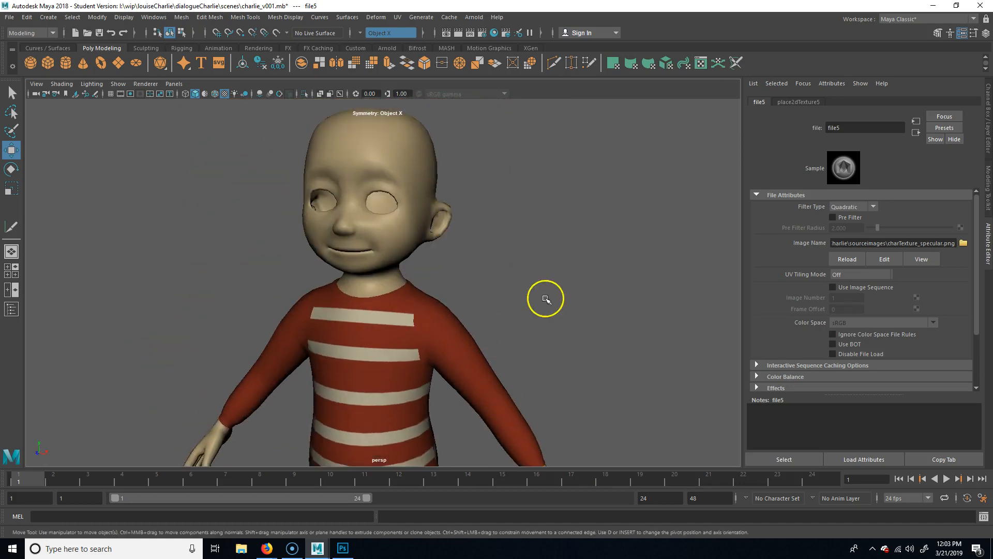
Step: Connect a File texture to the Bump Mapping of char_mat and load charTexture_bump.png into its file node
{"action": "left_click", "coordinate": [445, 349]}
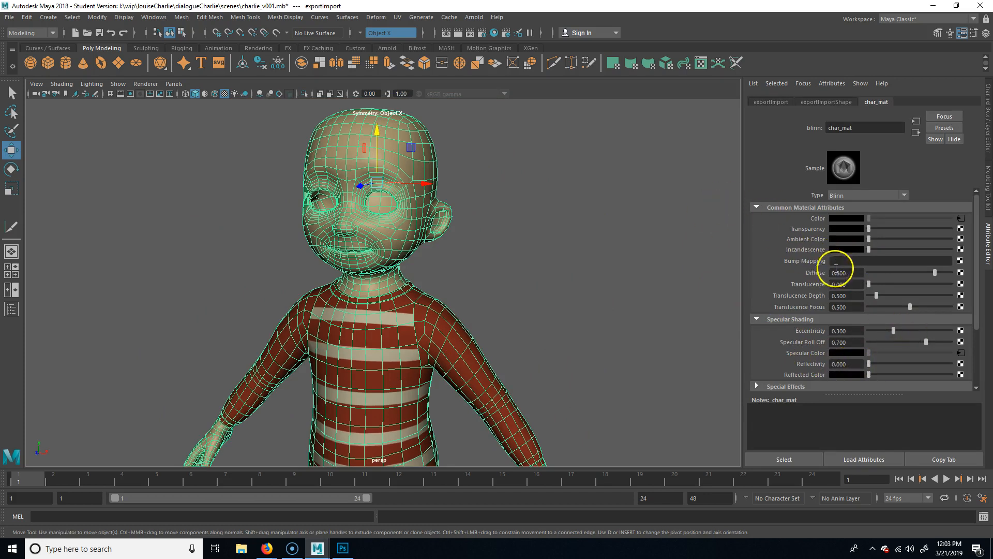
{"action": "left_click", "coordinate": [961, 261]}
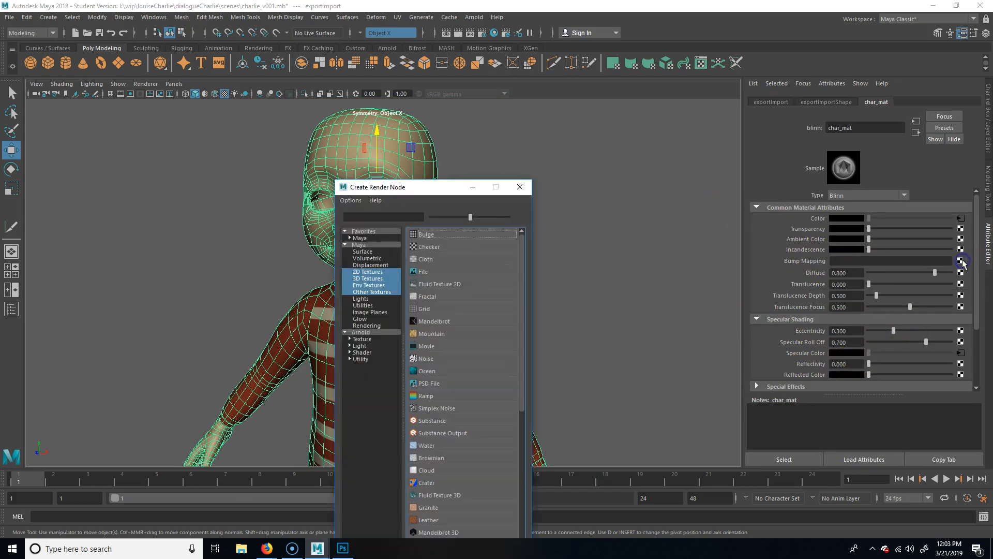
{"action": "left_click", "coordinate": [428, 271]}
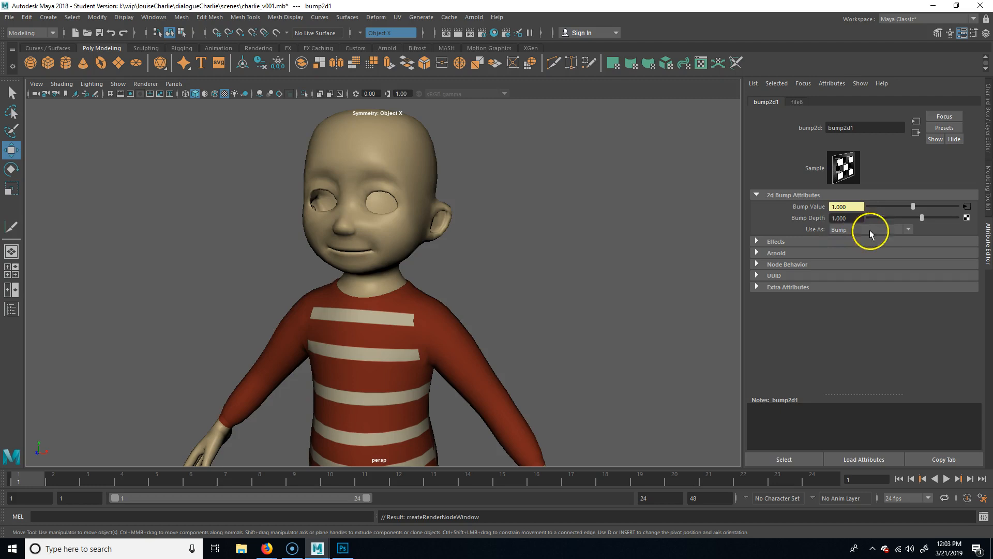
{"action": "left_click", "coordinate": [799, 102]}
{"action": "left_click", "coordinate": [770, 102]}
{"action": "left_click", "coordinate": [801, 102]}
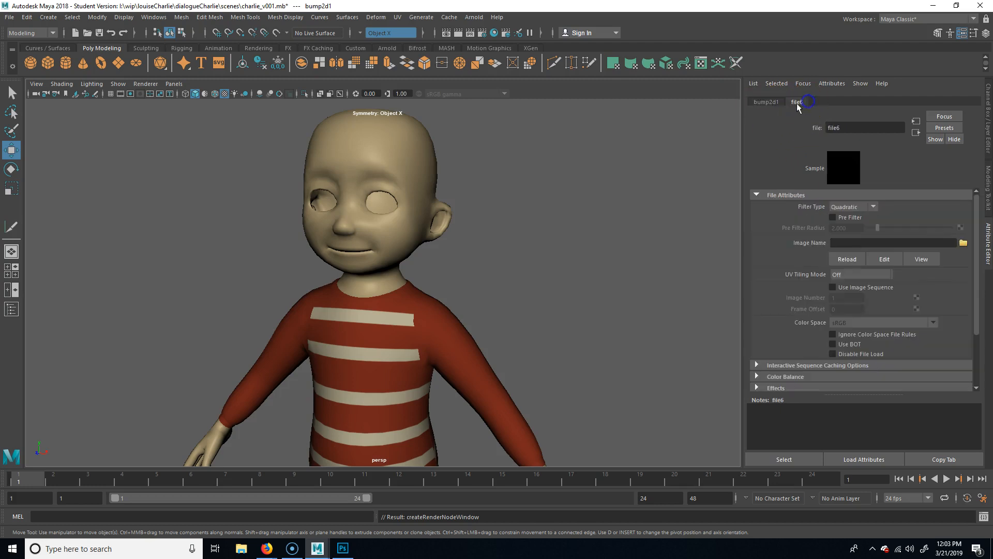
{"action": "left_click", "coordinate": [962, 243]}
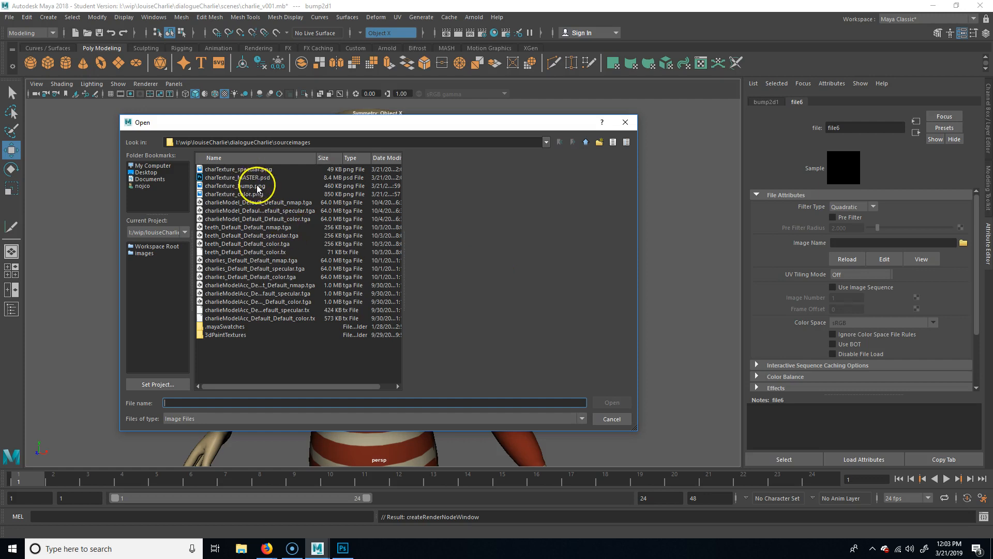
{"action": "left_click", "coordinate": [257, 186]}
{"action": "left_click", "coordinate": [628, 408]}
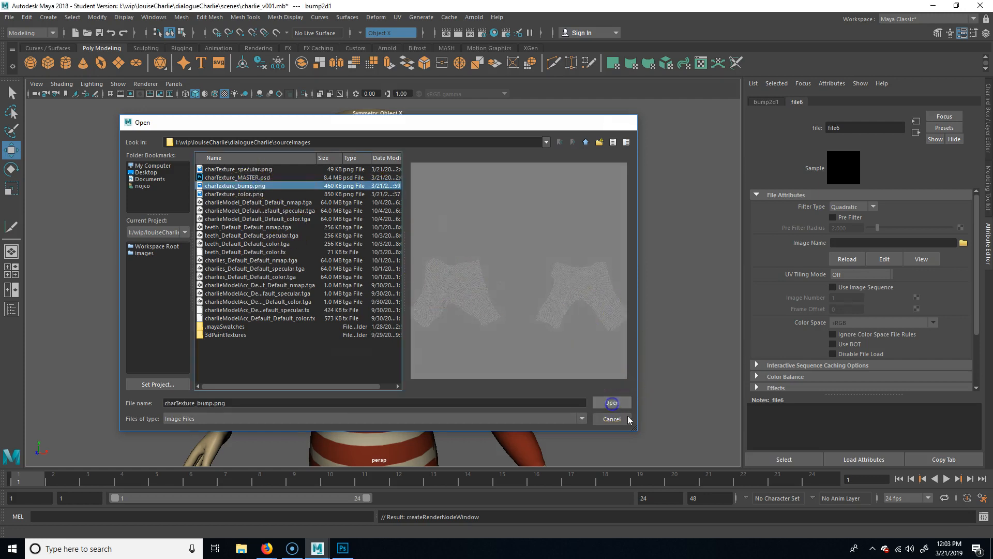
Step: Examine the bump texture on the character's trousers up close and check the bump2d1 and file6 attributes
{"action": "left_click_drag", "start_coordinate": [555, 403], "coordinate": [530, 392], "text": "alt"}
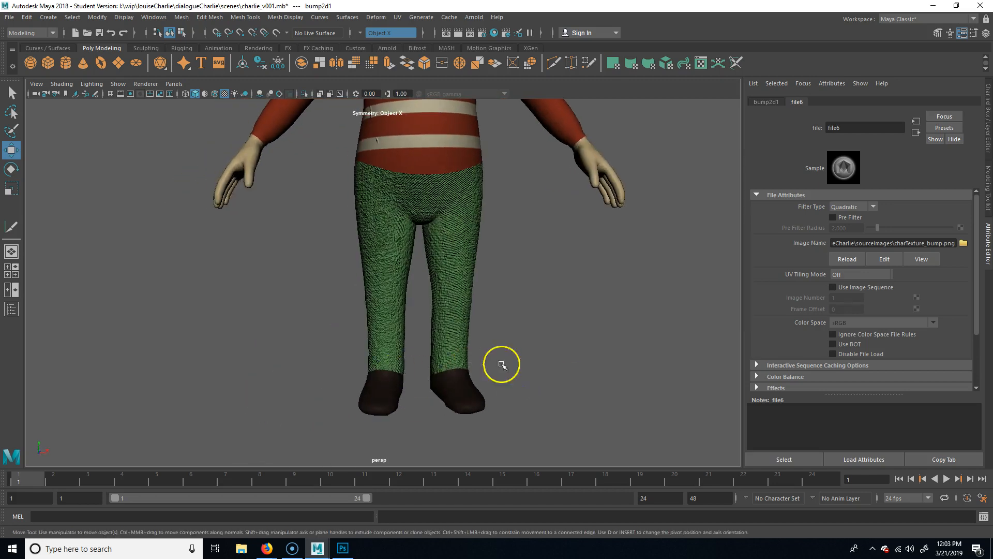
{"action": "right_click_drag", "start_coordinate": [445, 337], "coordinate": [565, 421], "text": "alt"}
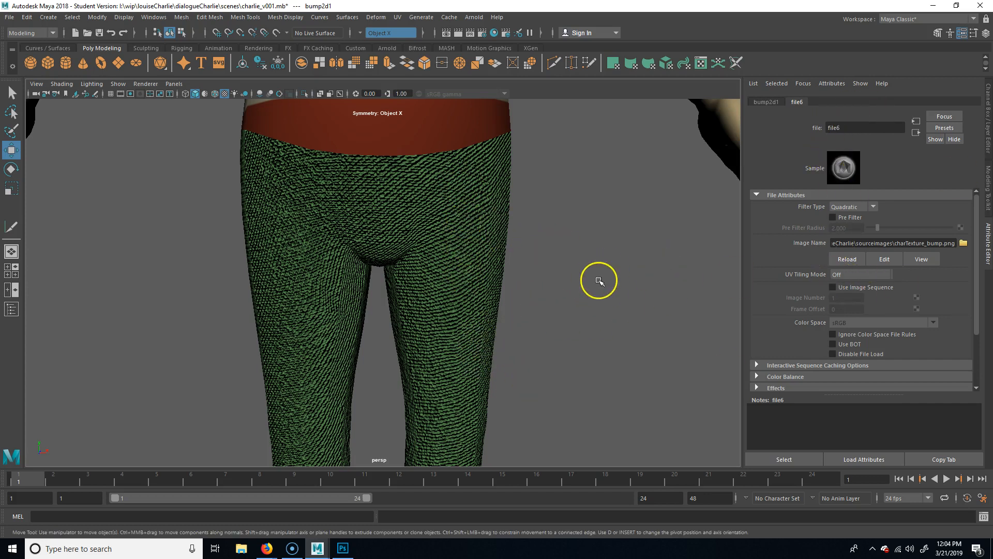
{"action": "left_click", "coordinate": [767, 102]}
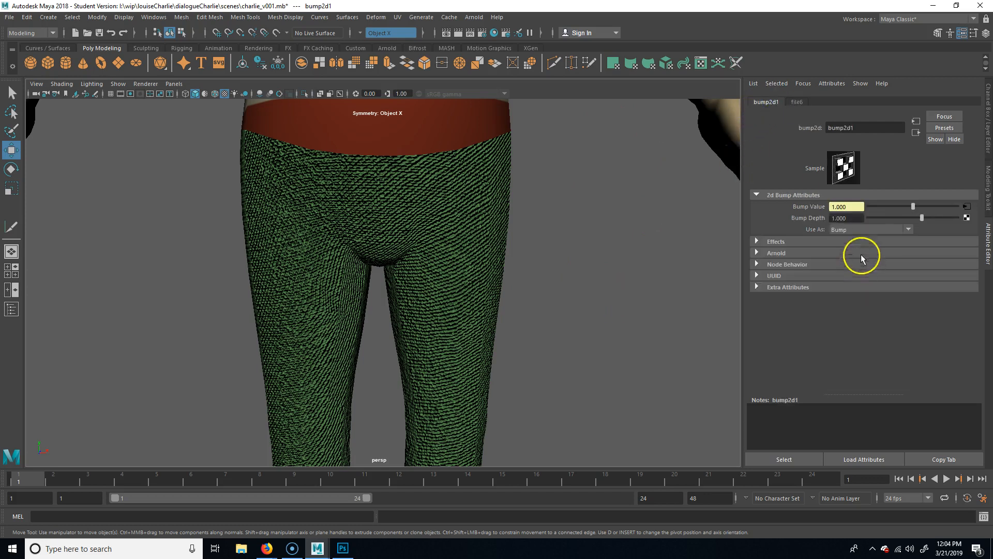
{"action": "left_click", "coordinate": [797, 102]}
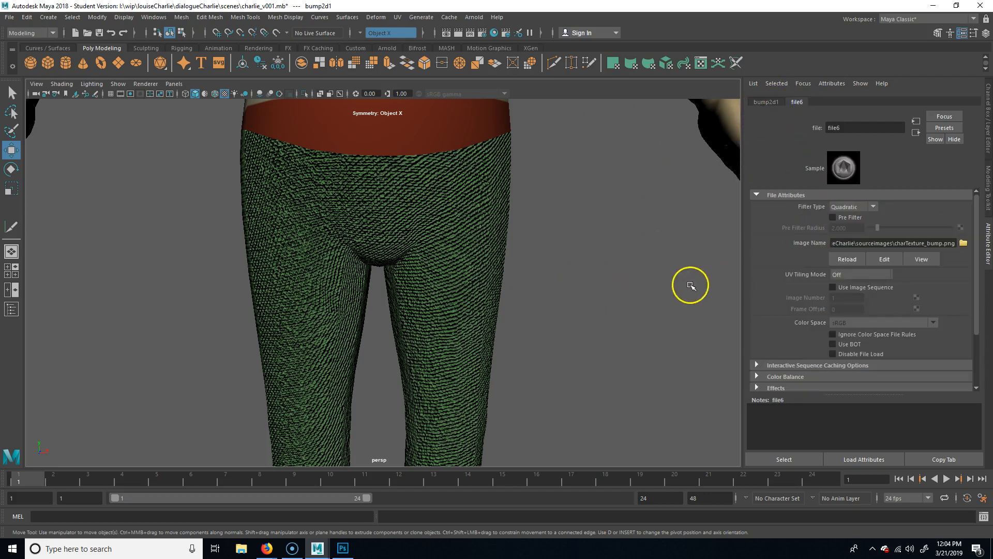
Step: Select the character and reach the bump2d1 node's attributes through char_mat's Bump Mapping and its file node's output connection
{"action": "left_click", "coordinate": [616, 304]}
{"action": "left_click", "coordinate": [496, 229]}
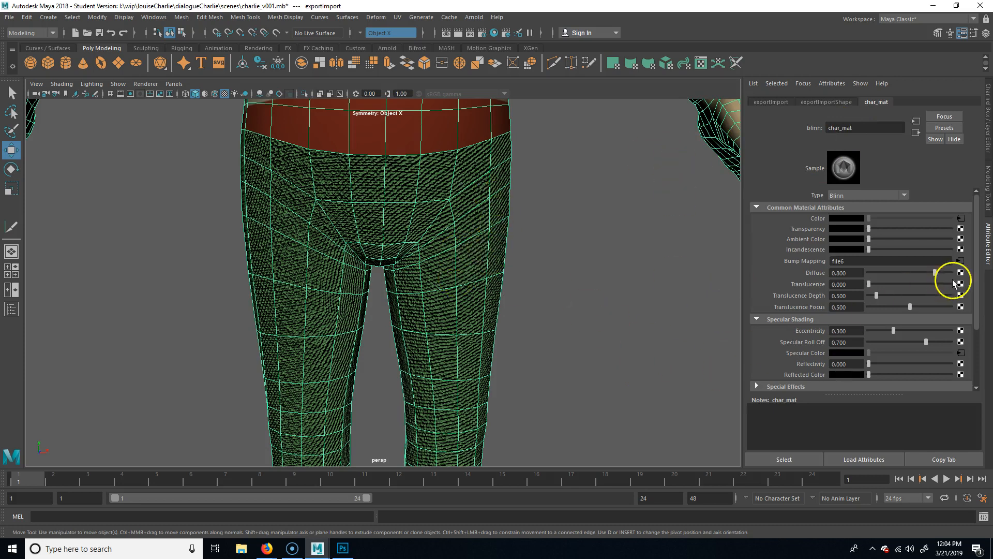
{"action": "left_click", "coordinate": [960, 262]}
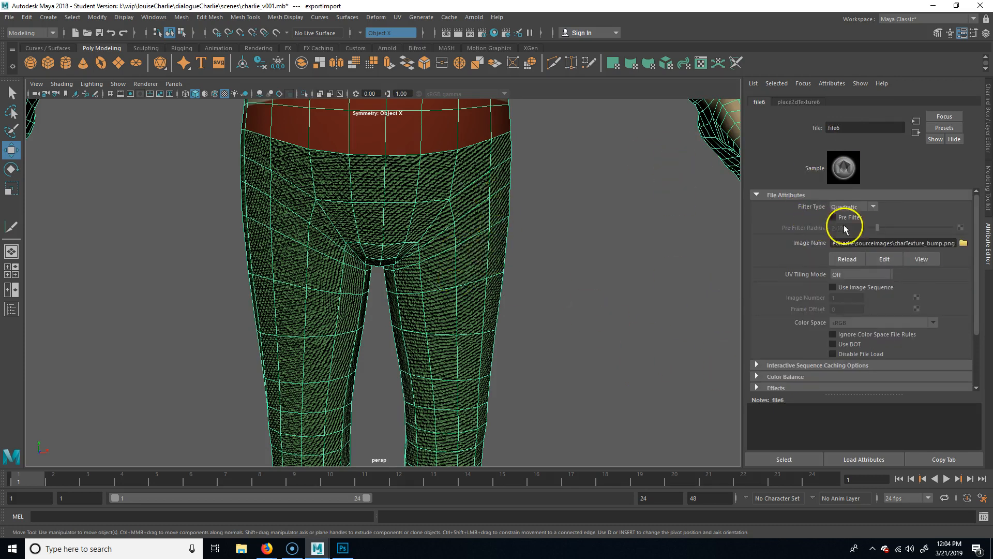
{"action": "left_click", "coordinate": [916, 123]}
{"action": "key", "text": "ctrl+z"}
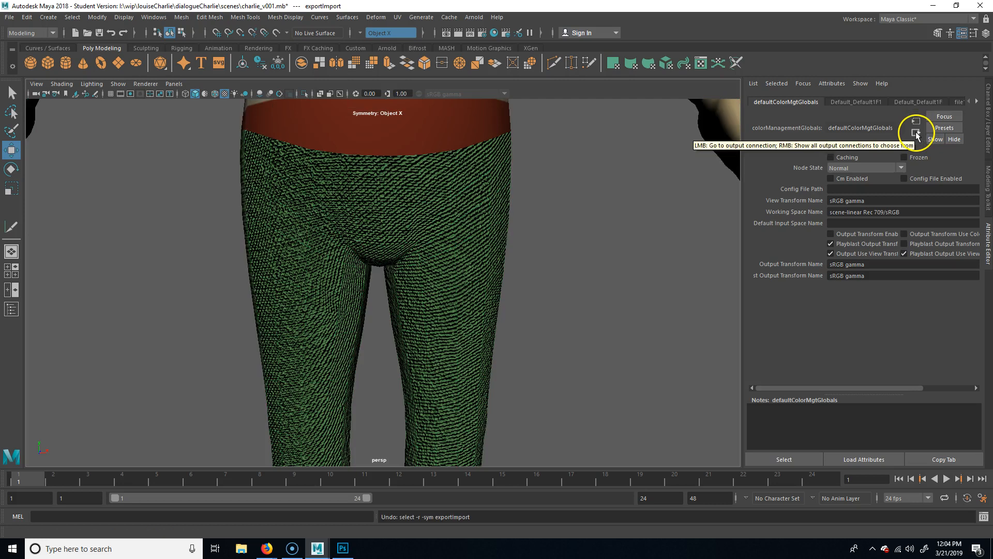
{"action": "left_click", "coordinate": [446, 237]}
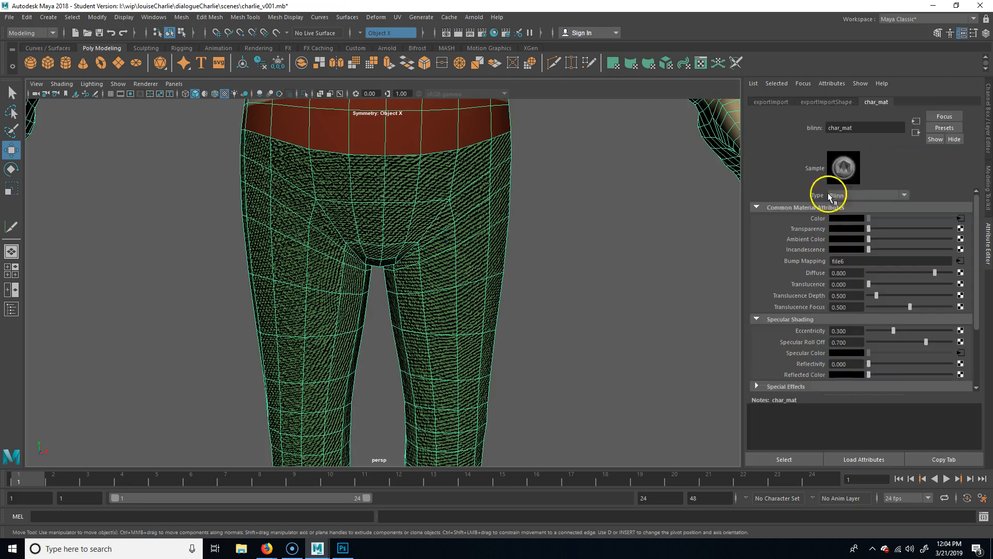
{"action": "left_click", "coordinate": [961, 262]}
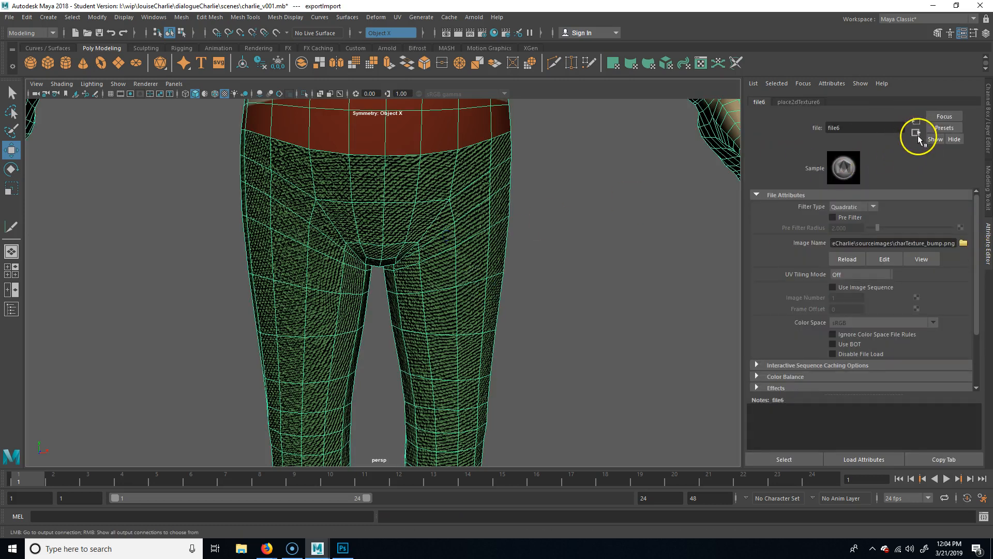
{"action": "left_click", "coordinate": [917, 132]}
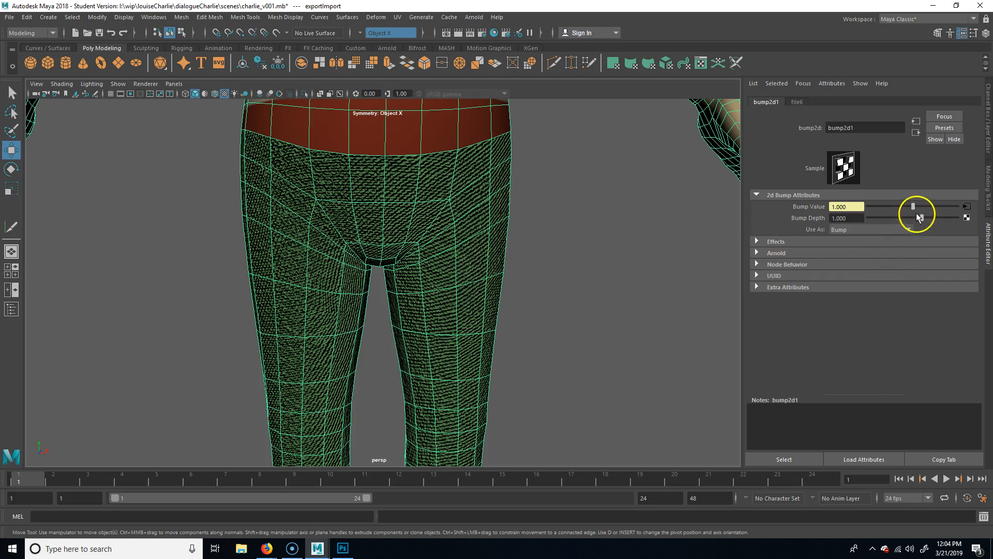
Step: Test the Bump Depth of bump2d1 at 0 and at a slight negative value, and set it to 0.1
{"action": "left_click_drag", "start_coordinate": [918, 217], "coordinate": [911, 218]}
{"action": "left_click", "coordinate": [855, 217]}
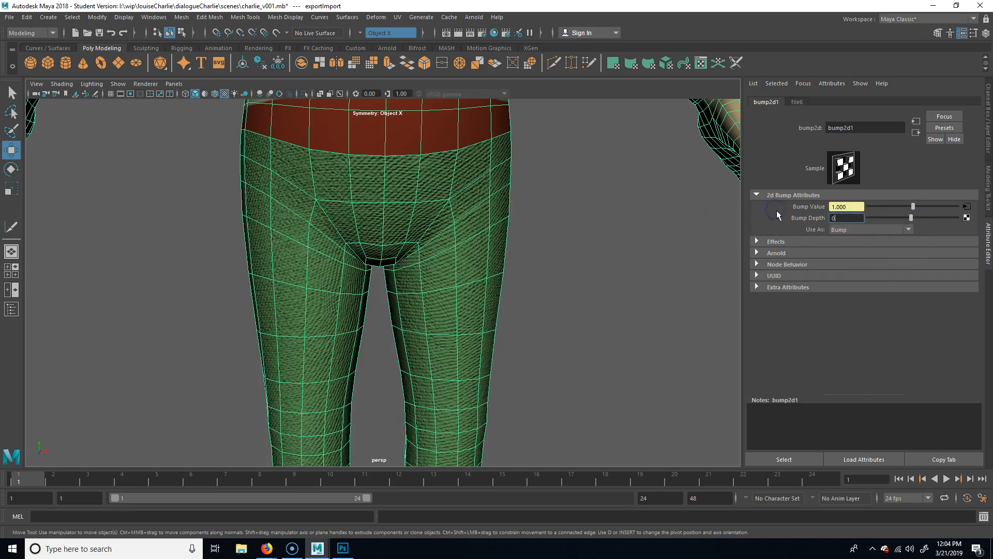
{"action": "key", "text": "Return"}
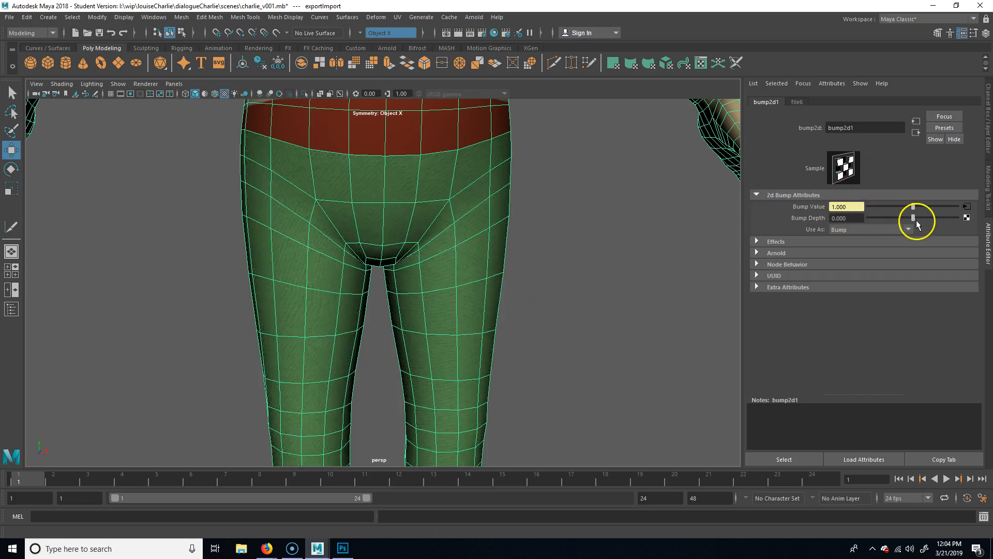
{"action": "left_click_drag", "start_coordinate": [913, 217], "coordinate": [911, 218]}
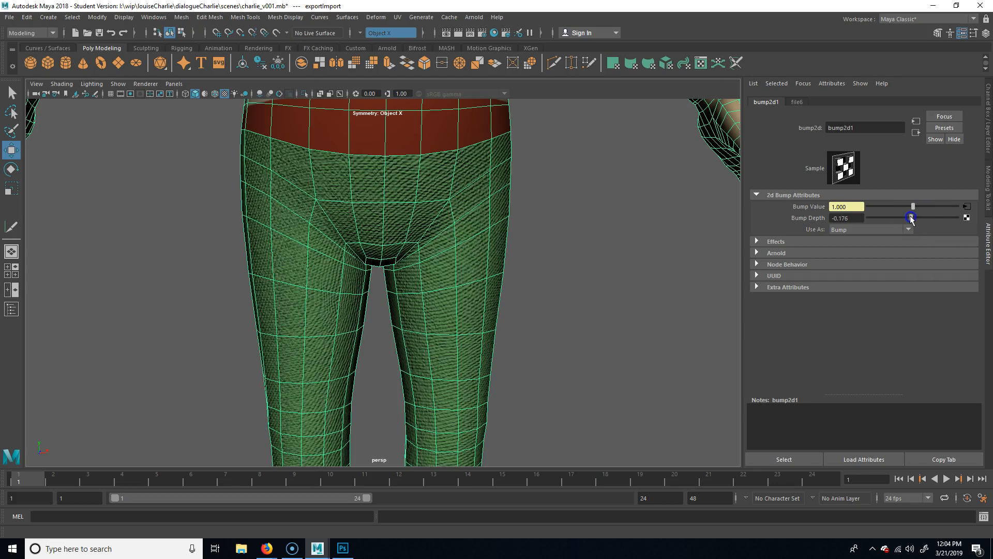
{"action": "mouse_move", "coordinate": [912, 218]}
{"action": "left_mouse_down"}
{"action": "mouse_move", "coordinate": [895, 216]}
{"action": "mouse_move", "coordinate": [970, 220]}
{"action": "mouse_move", "coordinate": [915, 223]}
{"action": "left_mouse_up"}
{"action": "left_click", "coordinate": [843, 218]}
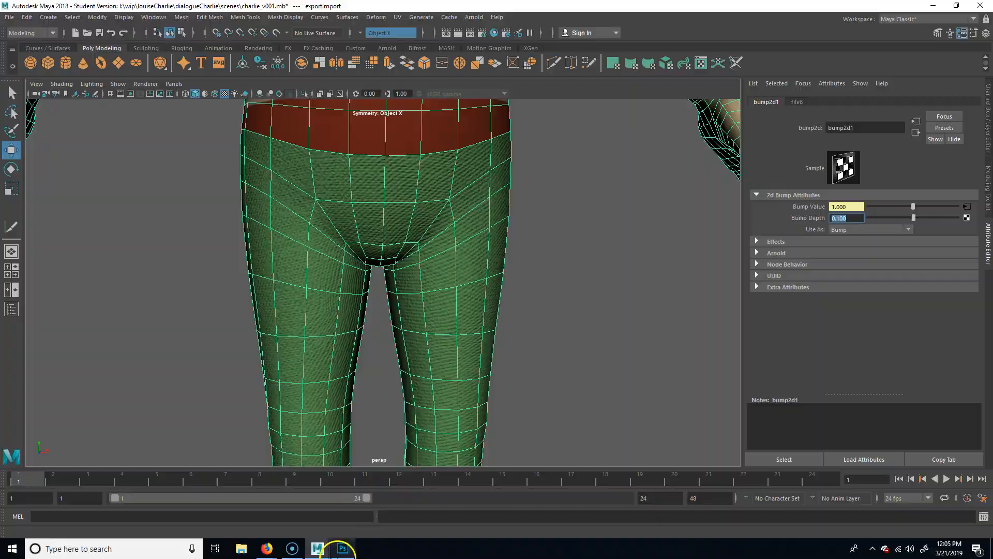
Step: Switch to Photoshop, hide the specular group, and check the opacity setting of the jeanTexture layer in the bump group
{"action": "left_click", "coordinate": [342, 548]}
{"action": "scroll", "coordinate": [875, 456], "scroll_direction": "up", "scroll_amount": 2}
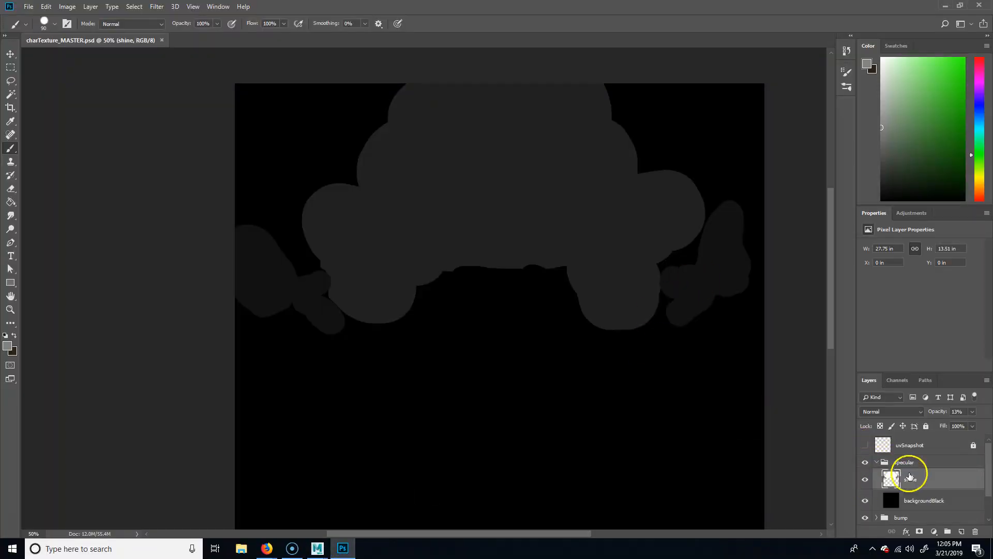
{"action": "left_click", "coordinate": [864, 468]}
{"action": "left_click", "coordinate": [876, 462]}
{"action": "left_click", "coordinate": [877, 475]}
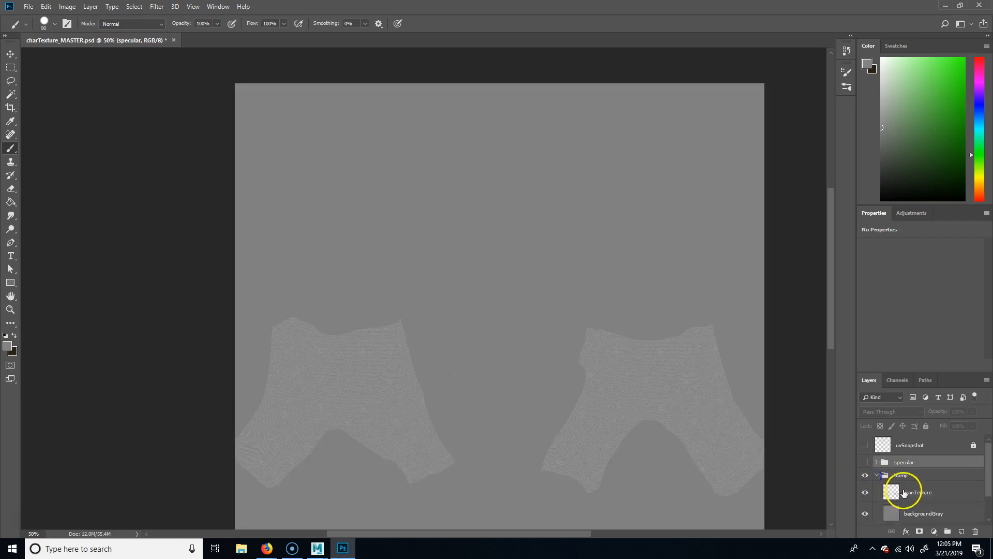
{"action": "left_click", "coordinate": [910, 471]}
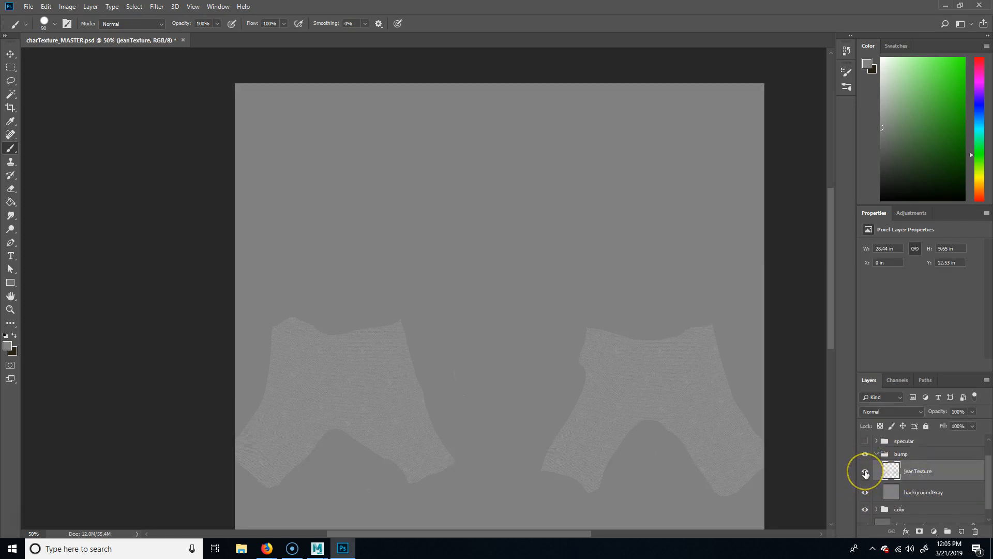
{"action": "left_click", "coordinate": [972, 412]}
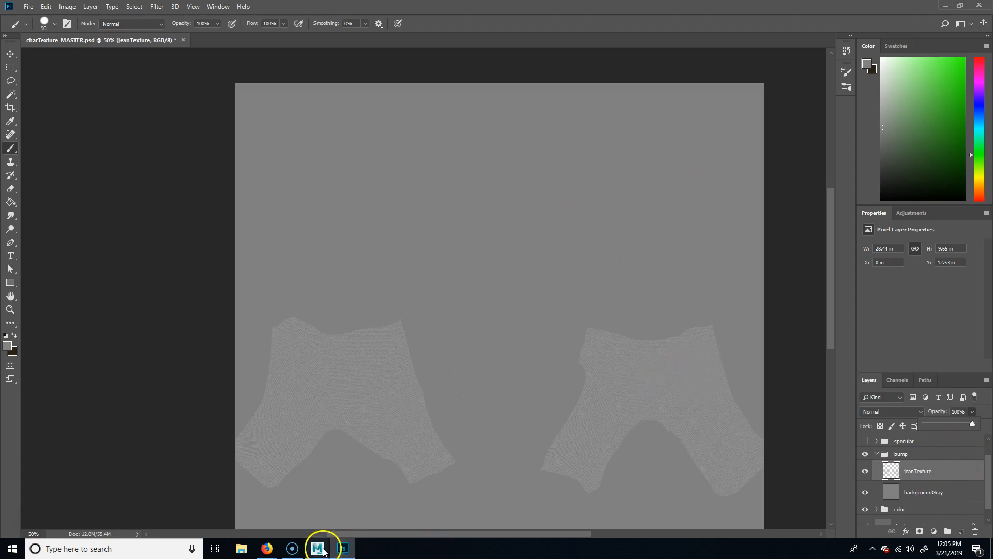
{"action": "left_click", "coordinate": [387, 506]}
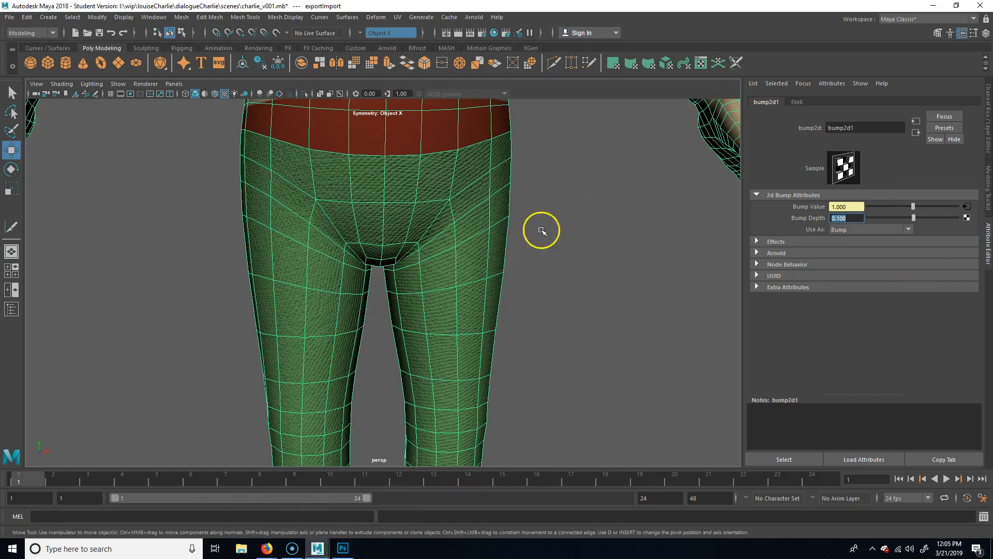
{"action": "left_click", "coordinate": [343, 549]}
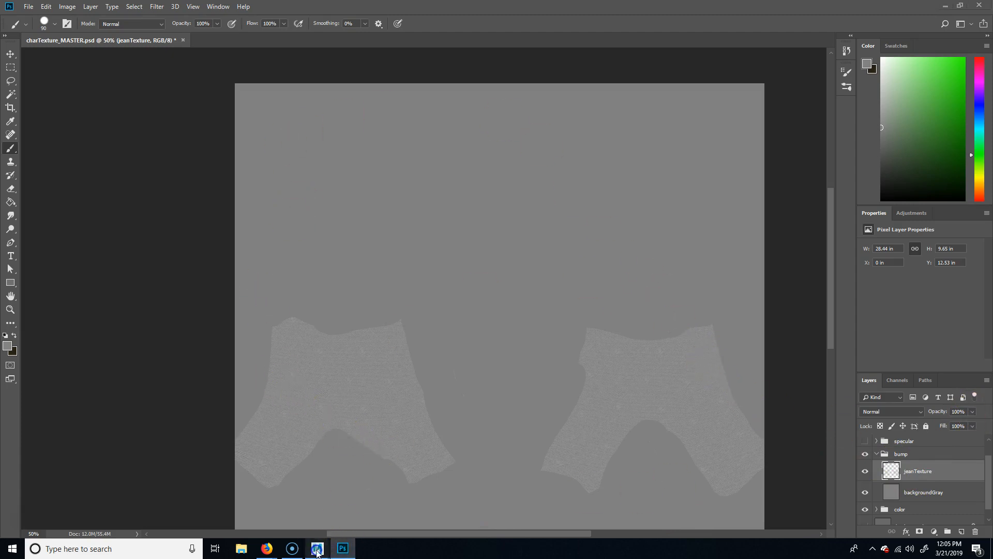
Step: Switch to Maya, deselect the character and examine the trousers' bump texture from several angles
{"action": "mouse_move", "coordinate": [317, 553]}
{"action": "left_click", "coordinate": [326, 507]}
{"action": "right_click_drag", "start_coordinate": [634, 318], "coordinate": [470, 329], "text": "alt"}
{"action": "left_click", "coordinate": [502, 324]}
{"action": "middle_click_drag", "start_coordinate": [484, 263], "coordinate": [469, 380], "text": "alt"}
{"action": "left_click_drag", "start_coordinate": [523, 392], "coordinate": [472, 430], "text": "alt"}
{"action": "right_click_drag", "start_coordinate": [437, 374], "coordinate": [452, 362], "text": "alt"}
{"action": "middle_click_drag", "start_coordinate": [452, 362], "coordinate": [450, 336], "text": "alt"}
{"action": "left_click_drag", "start_coordinate": [397, 386], "coordinate": [454, 357], "text": "alt"}
{"action": "right_click_drag", "start_coordinate": [455, 357], "coordinate": [501, 356], "text": "alt"}
{"action": "left_click_drag", "start_coordinate": [496, 312], "coordinate": [524, 339], "text": "alt"}
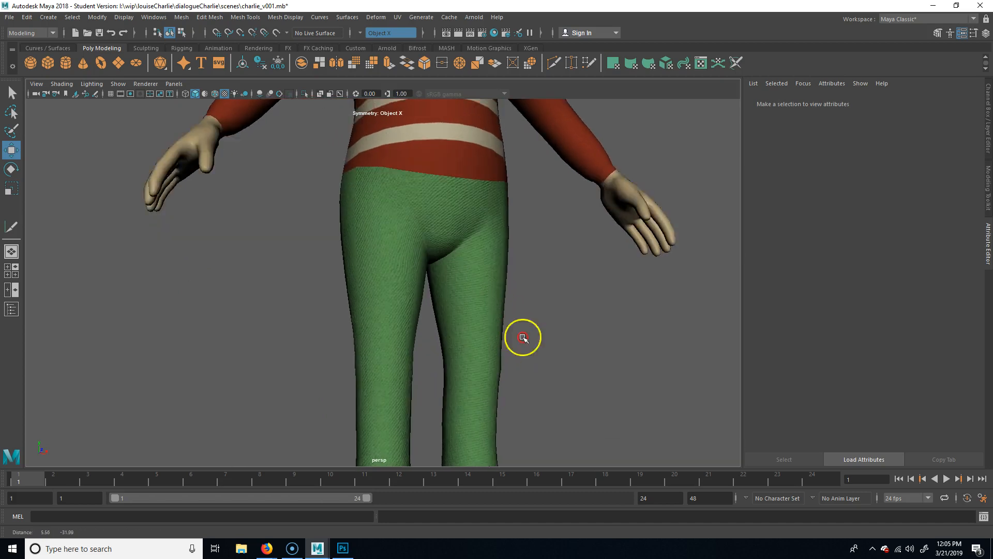
Step: Examine the textured head, striped shirt and arms of the character from several angles
{"action": "right_click_drag", "start_coordinate": [523, 340], "coordinate": [445, 360], "text": "alt"}
{"action": "left_click_drag", "start_coordinate": [461, 362], "coordinate": [492, 375], "text": "alt"}
{"action": "middle_click_drag", "start_coordinate": [496, 337], "coordinate": [505, 415], "text": "alt"}
{"action": "left_click_drag", "start_coordinate": [520, 420], "coordinate": [466, 417], "text": "alt"}
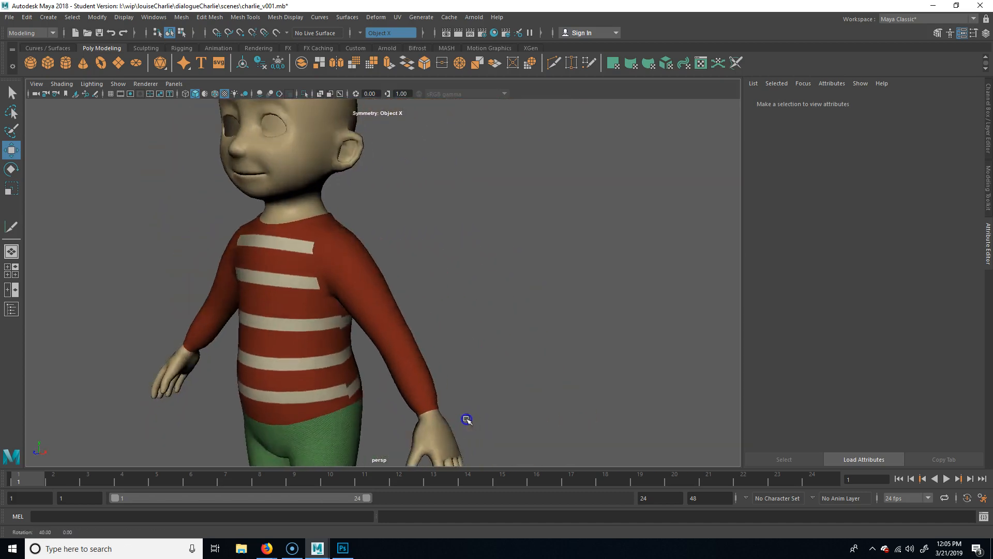
{"action": "right_click_drag", "start_coordinate": [465, 417], "coordinate": [492, 368], "text": "alt"}
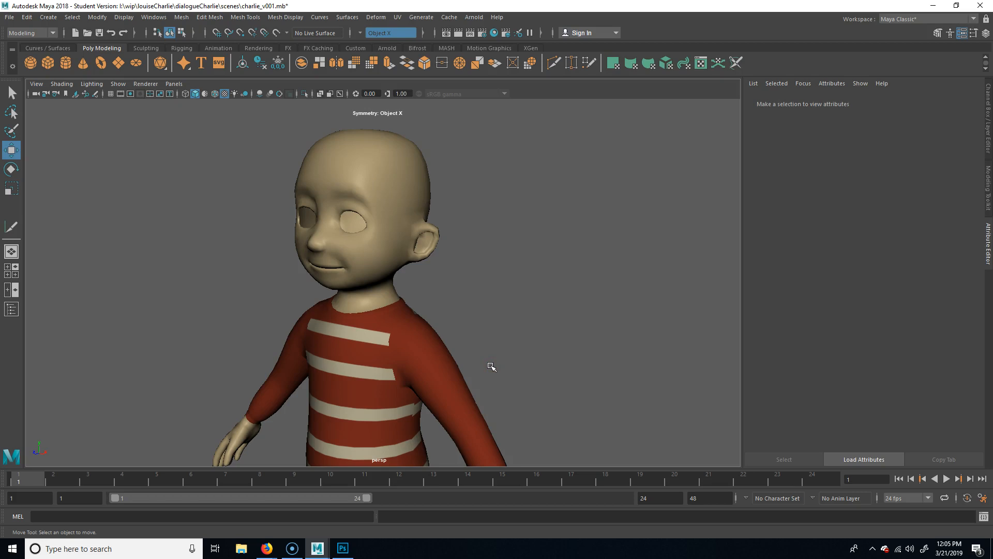
{"action": "right_click_drag", "start_coordinate": [481, 401], "coordinate": [355, 353], "text": "alt"}
{"action": "middle_click_drag", "start_coordinate": [533, 352], "coordinate": [504, 311], "text": "alt"}
{"action": "mouse_move", "coordinate": [503, 311]}
{"action": "left_mouse_down", "text": "alt"}
{"action": "mouse_move", "coordinate": [581, 311]}
{"action": "mouse_move", "coordinate": [511, 313]}
{"action": "left_mouse_up", "text": "alt"}
{"action": "right_click_drag", "start_coordinate": [432, 316], "coordinate": [466, 313], "text": "alt"}
Step: Switch to Photoshop, show the specular group to review its layers, and collapse the specular and bump groups
{"action": "left_click", "coordinate": [343, 548]}
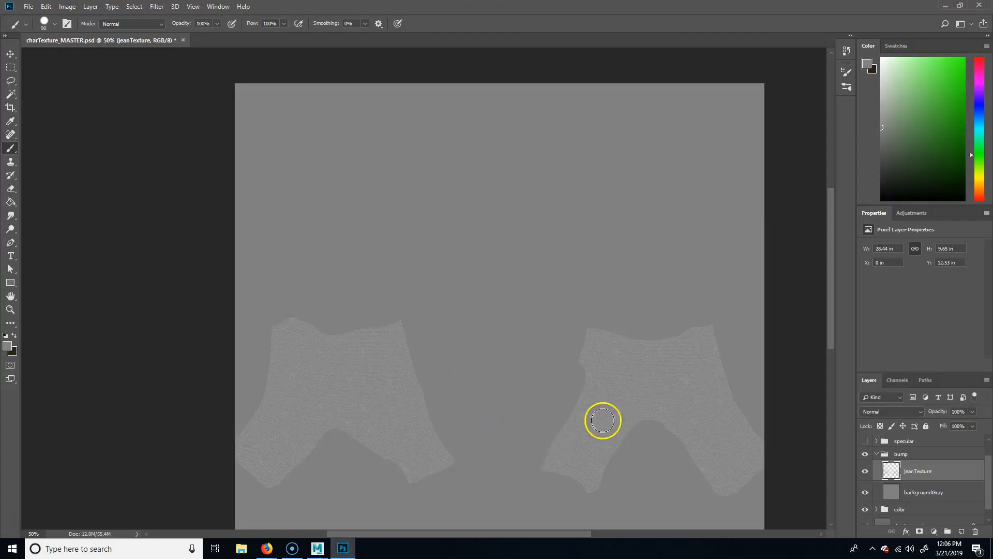
{"action": "left_click", "coordinate": [867, 442]}
{"action": "left_click", "coordinate": [877, 443]}
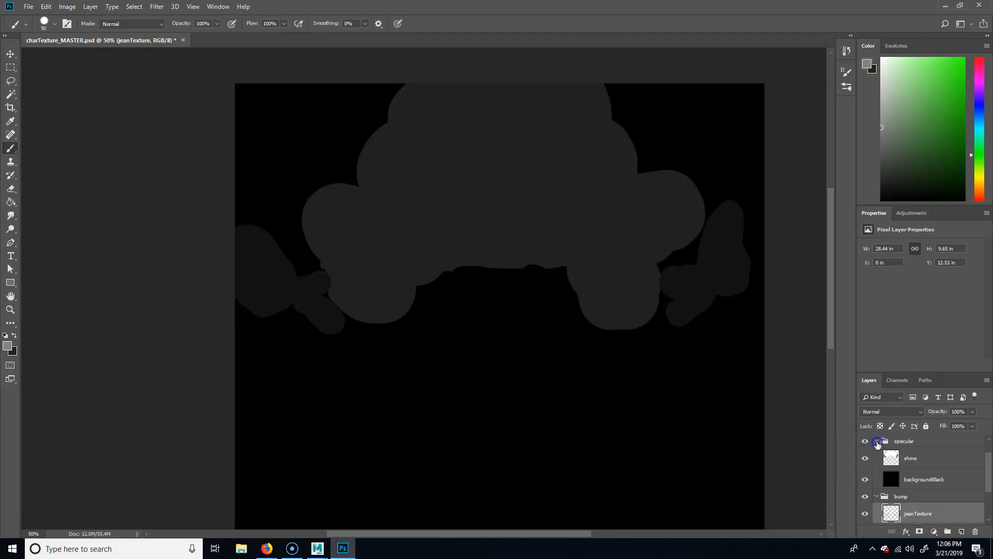
{"action": "left_click", "coordinate": [877, 441]}
{"action": "left_click", "coordinate": [875, 475]}
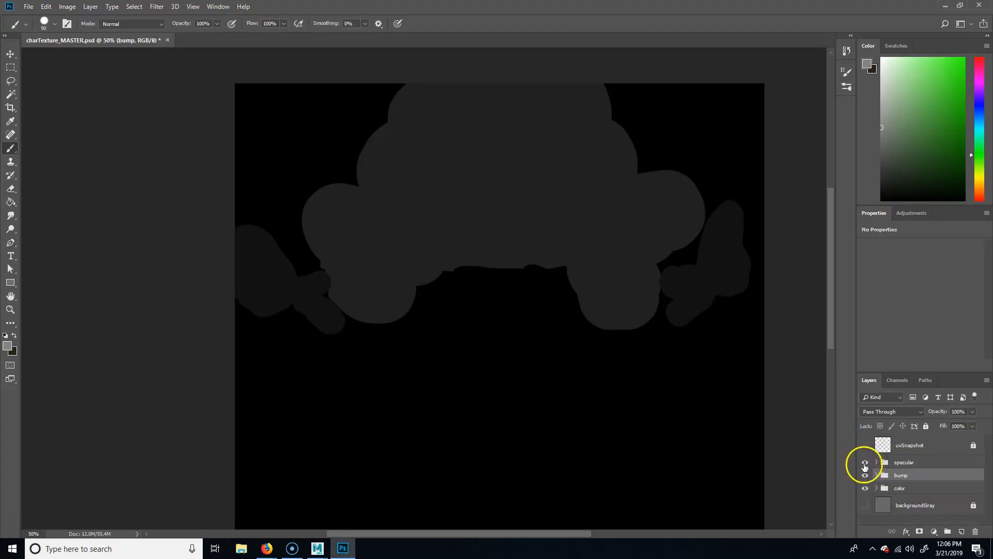
Step: Hide the specular and bump groups and expand the color group to review its secondary, primary and jeans layers
{"action": "left_click", "coordinate": [865, 462]}
{"action": "left_click", "coordinate": [865, 475]}
{"action": "left_click", "coordinate": [877, 488]}
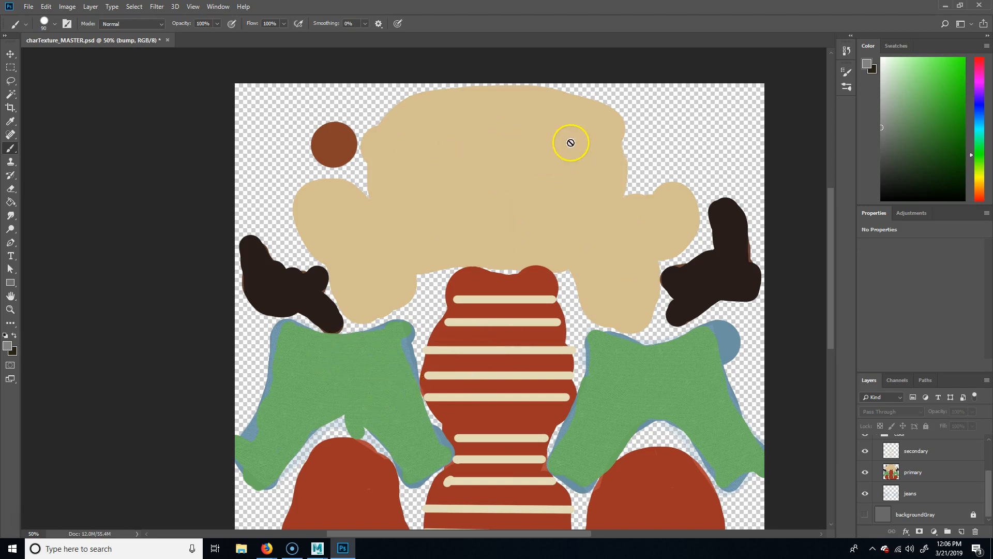
{"action": "scroll", "coordinate": [523, 301], "scroll_direction": "down", "scroll_amount": 3}
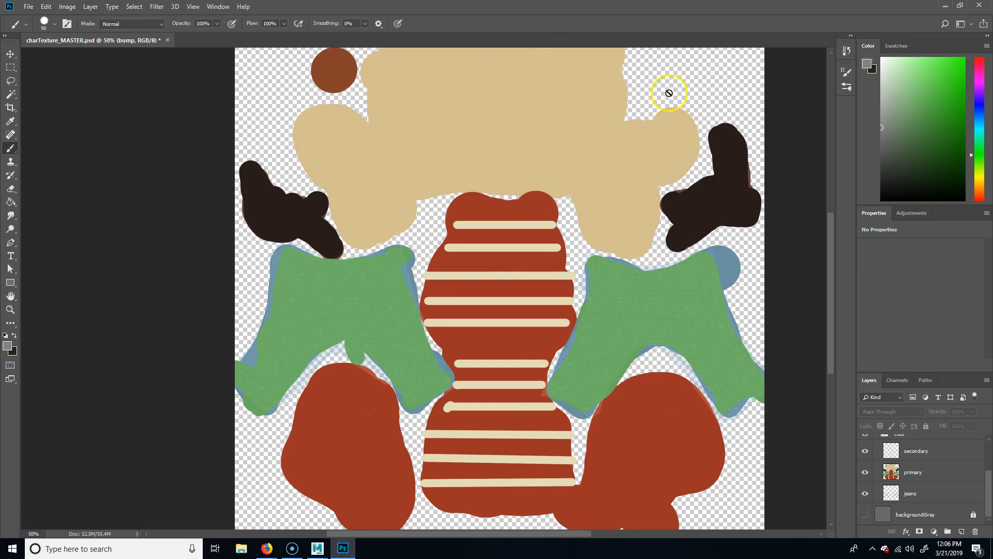
{"action": "scroll", "coordinate": [875, 486], "scroll_direction": "up", "scroll_amount": 3}
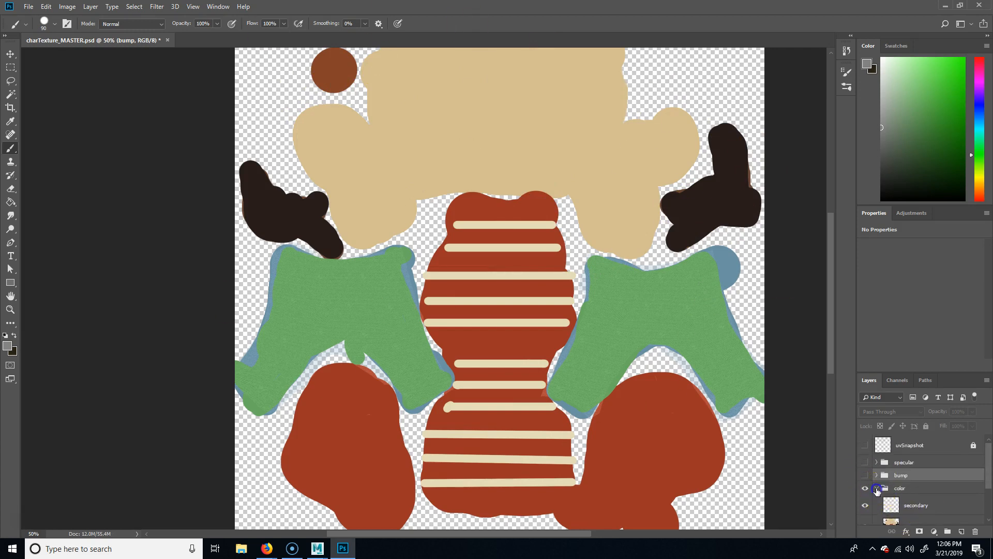
Step: Collapse the color group, show the bump group and review its jeanTexture layer before collapsing the group
{"action": "left_click", "coordinate": [876, 489]}
{"action": "left_click", "coordinate": [877, 475]}
{"action": "left_click", "coordinate": [864, 475]}
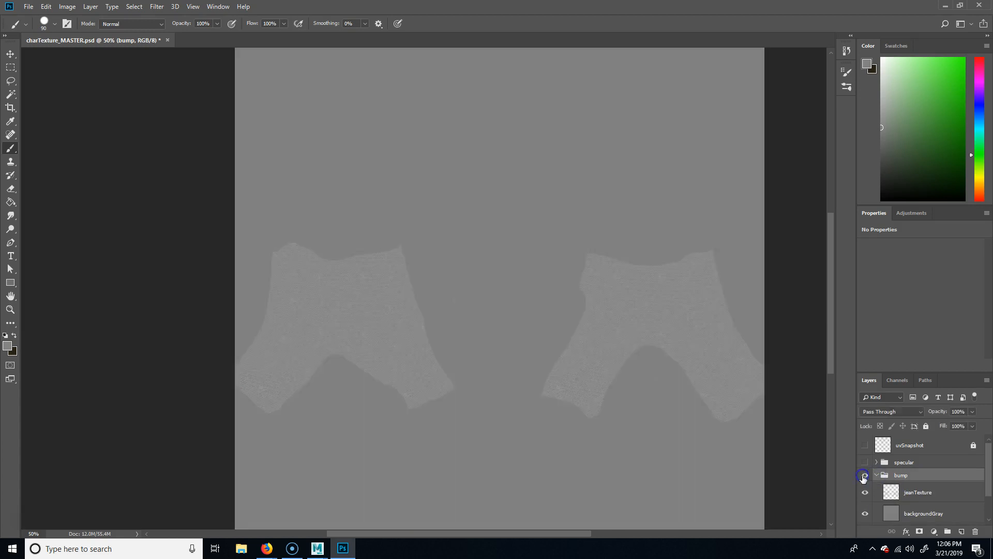
{"action": "scroll", "coordinate": [910, 509], "scroll_direction": "down", "scroll_amount": 1}
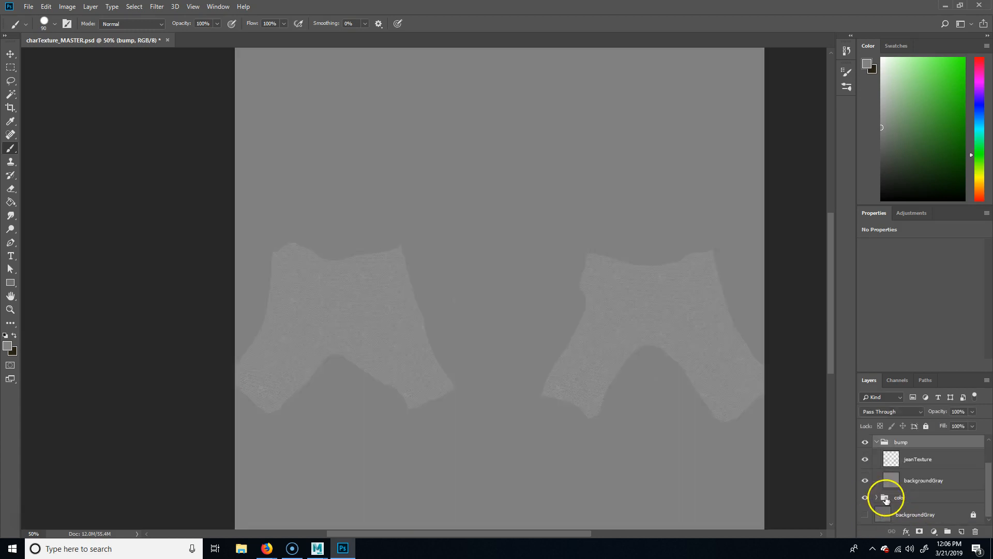
{"action": "left_click", "coordinate": [926, 459]}
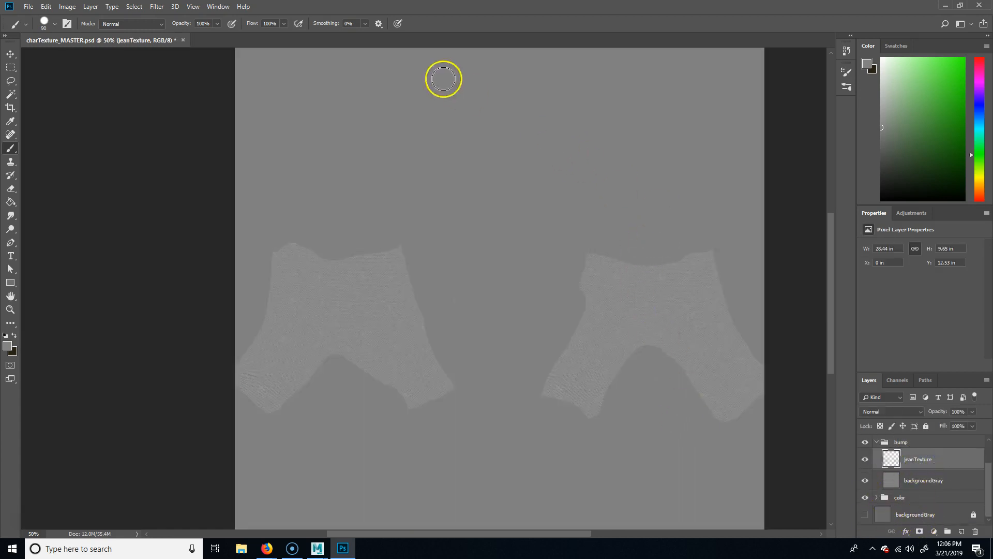
{"action": "left_click", "coordinate": [877, 442]}
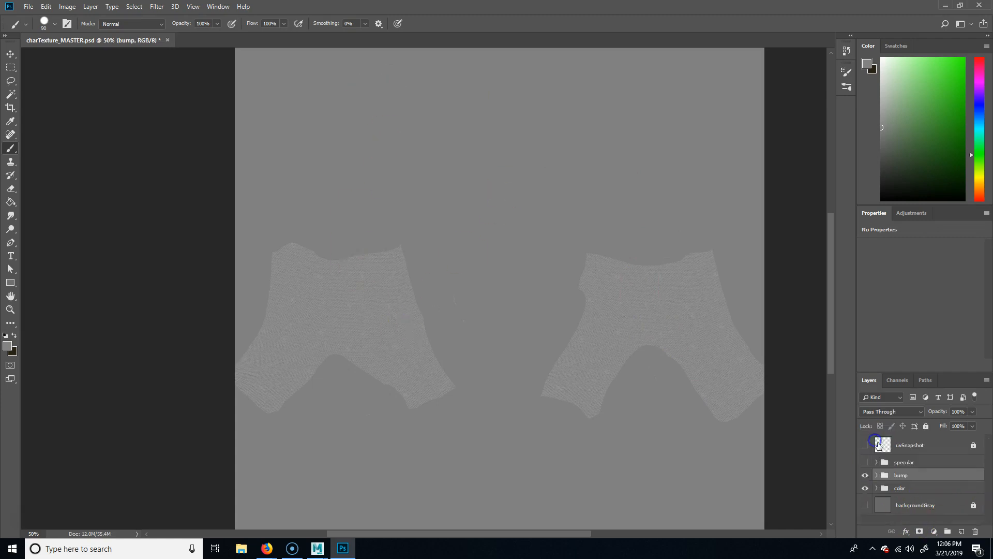
Step: Show the specular group and expand it to review the shine map and its black background layer
{"action": "left_click", "coordinate": [866, 462]}
{"action": "left_click", "coordinate": [877, 462]}
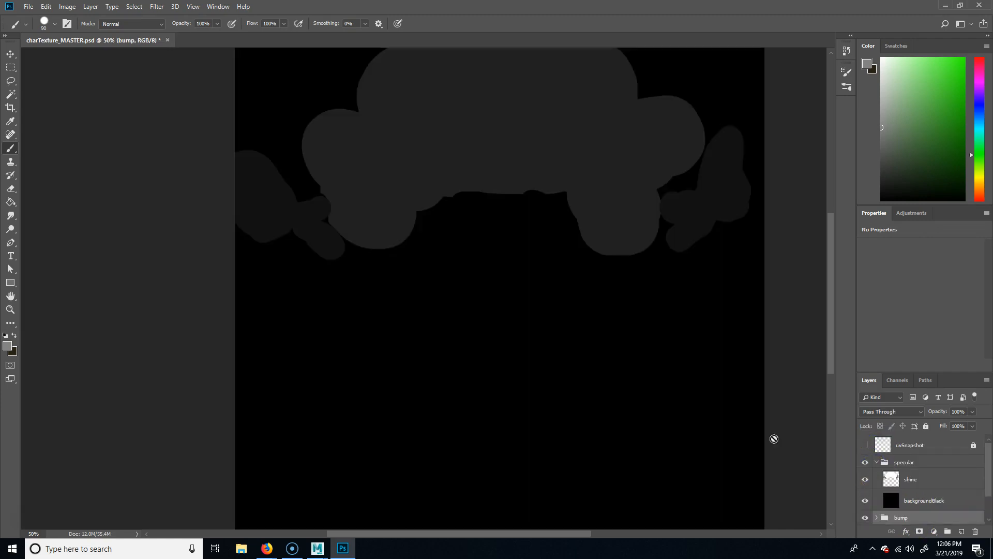
{"action": "scroll", "coordinate": [468, 242], "scroll_direction": "up", "scroll_amount": 3}
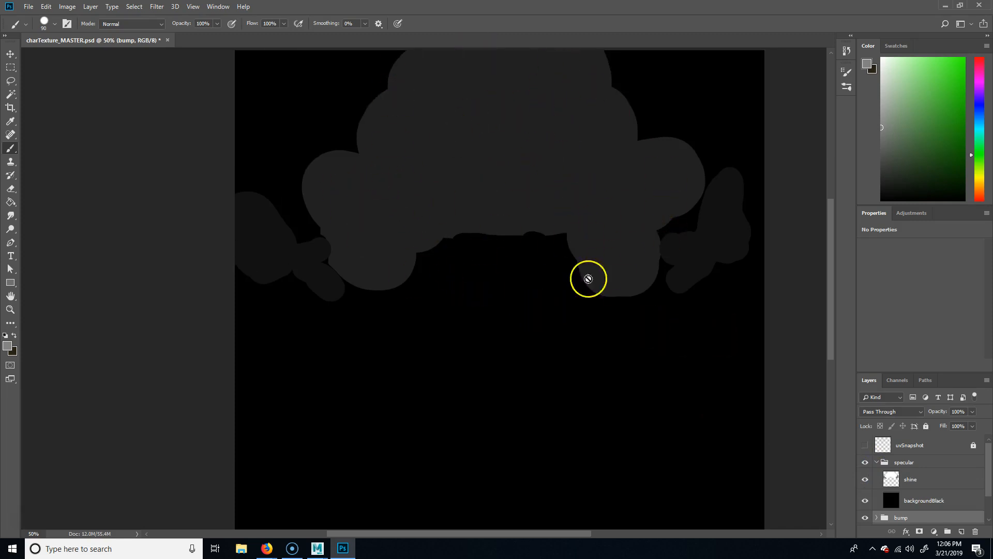
Step: Show the uvSnapshot layer over the specular map and set the foreground color to white
{"action": "left_click", "coordinate": [865, 445]}
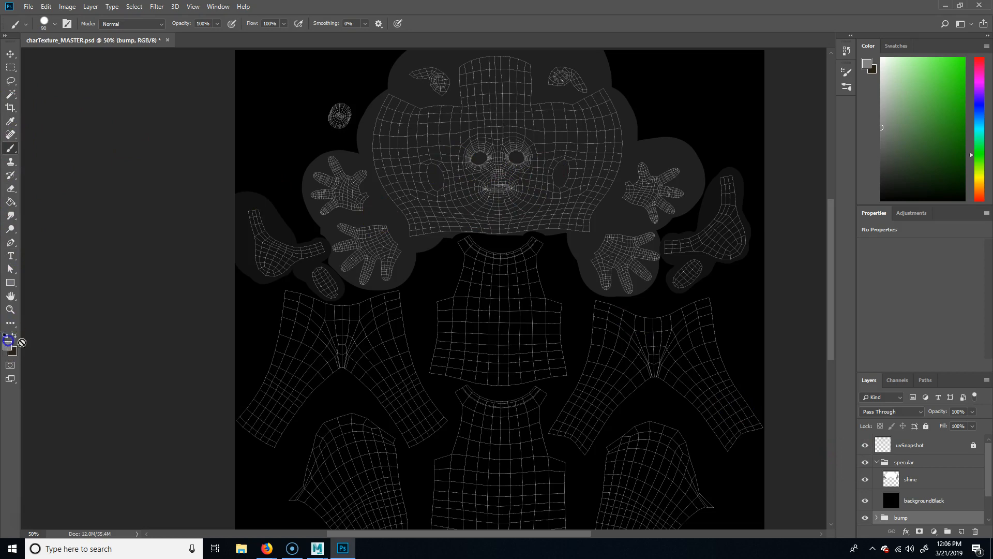
{"action": "left_click", "coordinate": [8, 344]}
{"action": "left_click", "coordinate": [346, 119]}
{"action": "left_click_drag", "start_coordinate": [346, 119], "coordinate": [345, 118]}
{"action": "left_click", "coordinate": [614, 120]}
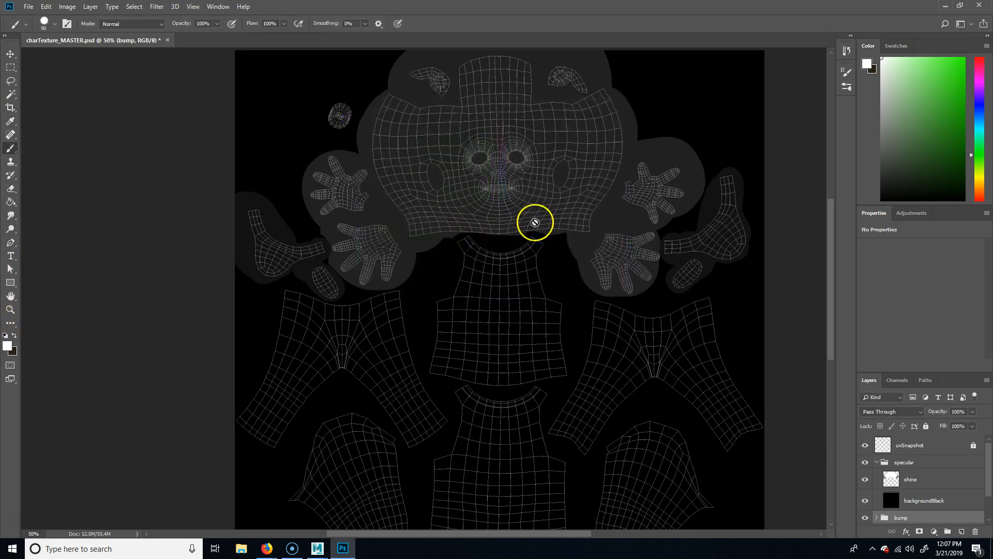
Step: Select the shine layer in the specular group and choose the Soft Round brush with 0% hardness
{"action": "left_click", "coordinate": [912, 479]}
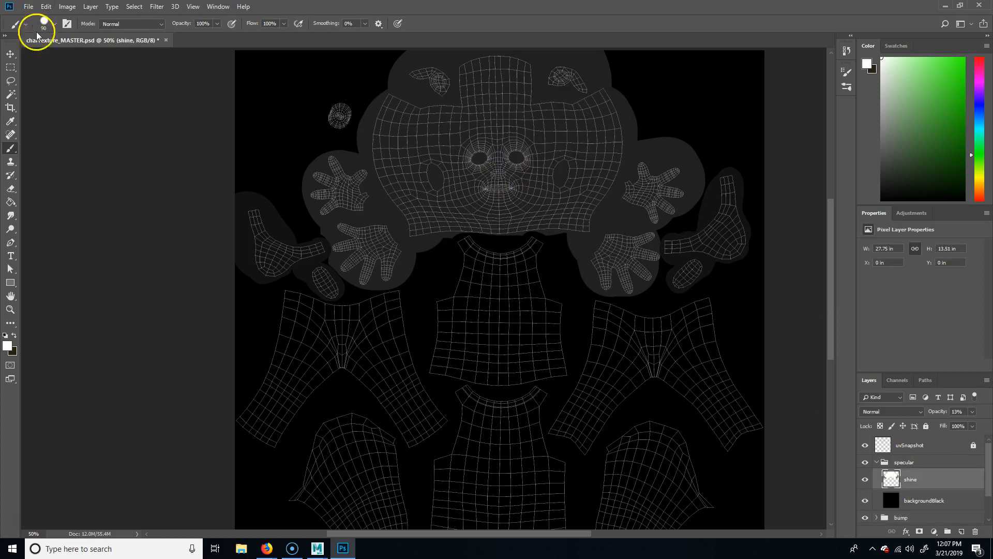
{"action": "left_click", "coordinate": [54, 24]}
{"action": "left_click", "coordinate": [51, 135]}
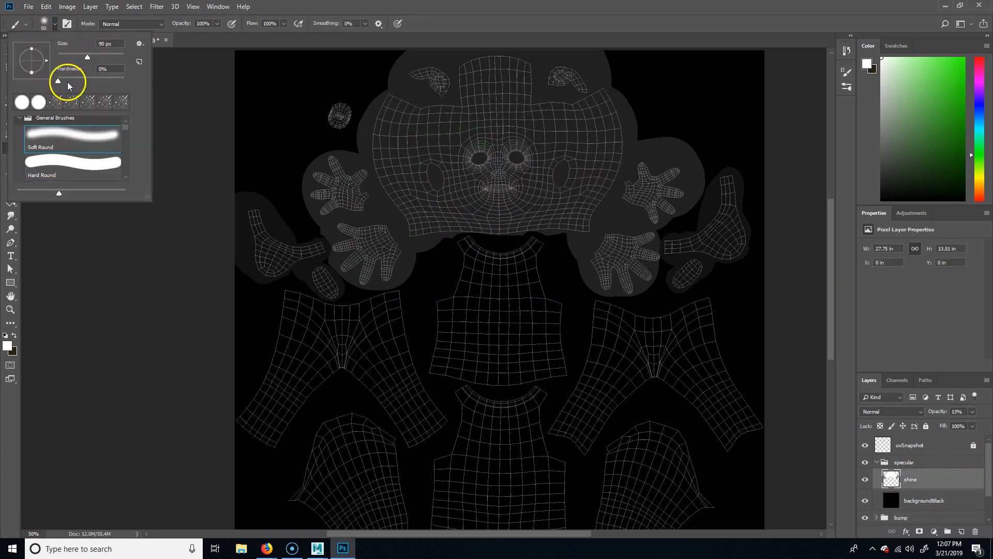
{"action": "left_click", "coordinate": [697, 11]}
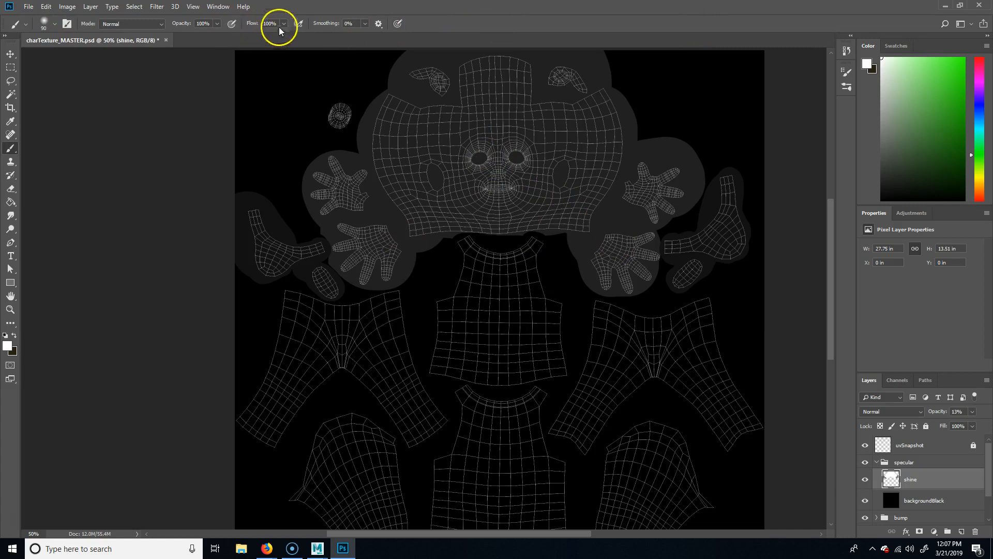
Step: Try lowering the brush opacity to 10%, and restore it to 100%
{"action": "left_click", "coordinate": [217, 23]}
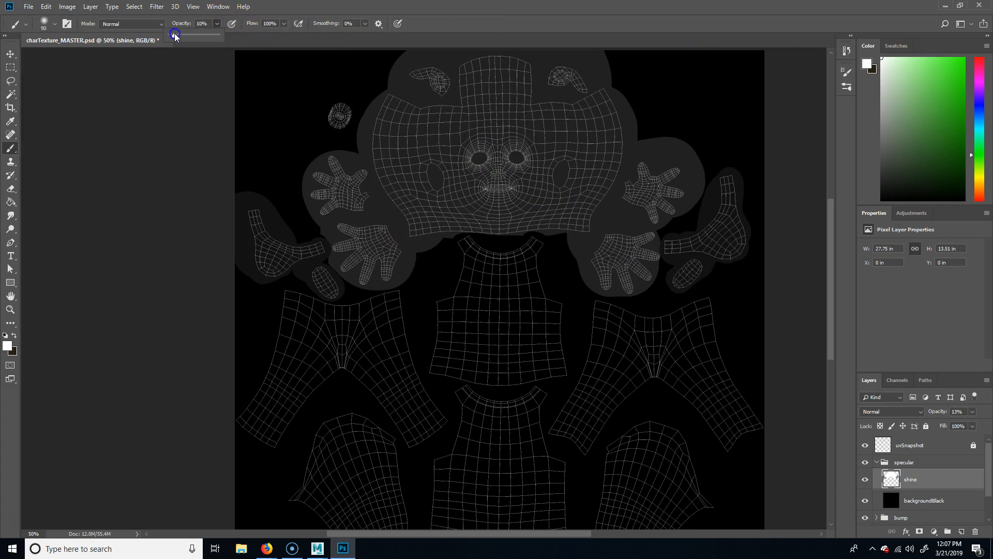
{"action": "left_click", "coordinate": [495, 178]}
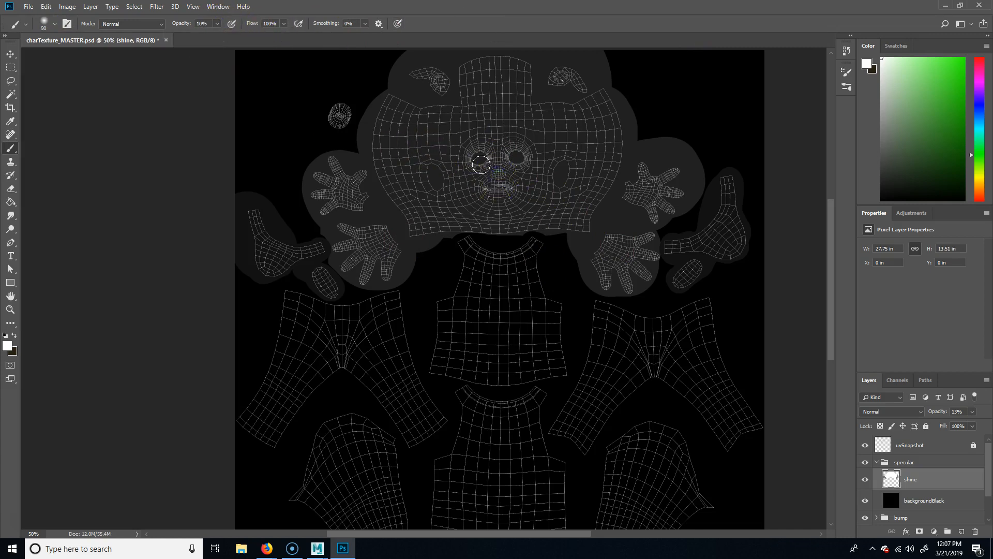
{"action": "left_click", "coordinate": [217, 24]}
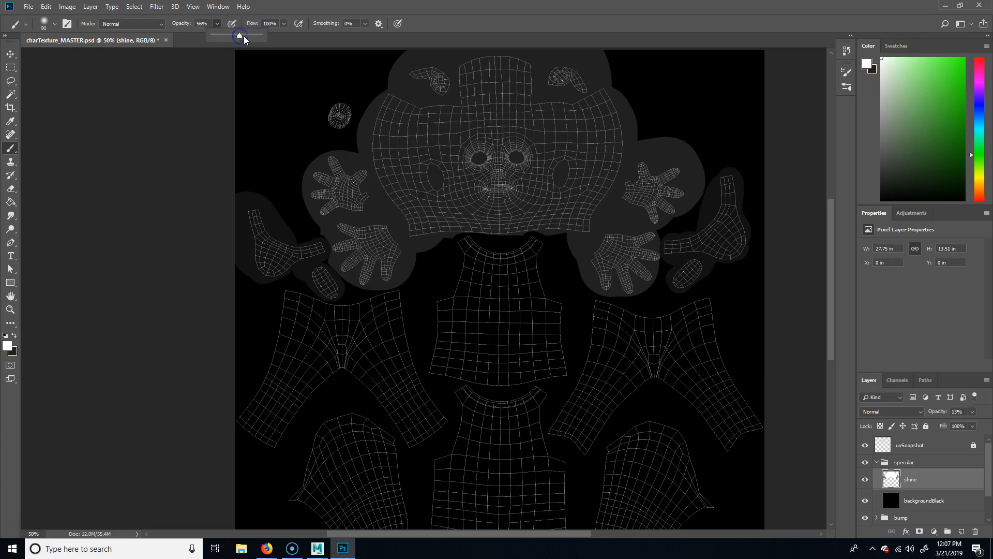
{"action": "left_click", "coordinate": [500, 174]}
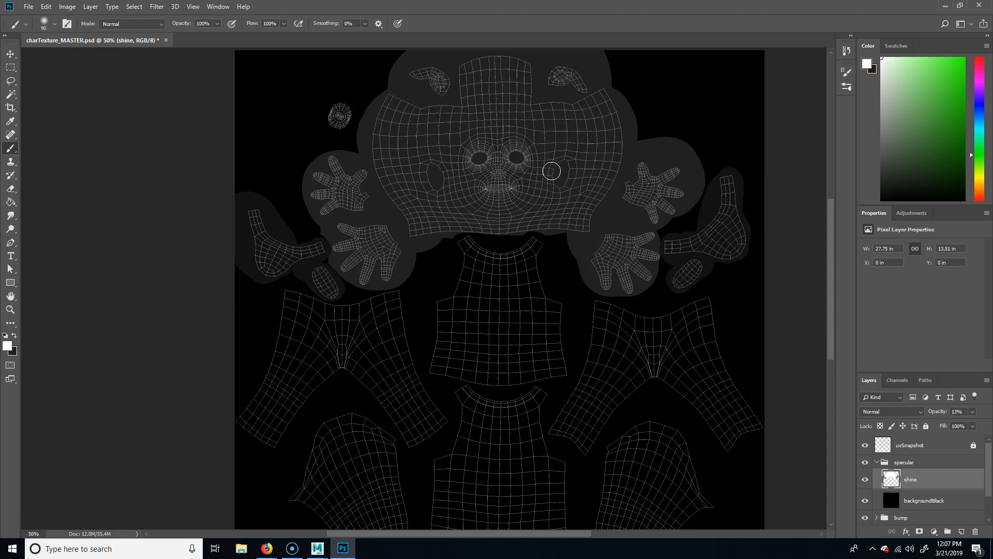
Step: Enlarge the brush to 250 px, try soft white strokes beside the head and on the shirt UVs, and undo them
{"action": "key", "text": "bracketright"}
{"action": "key", "text": "bracketright"}
{"action": "key", "text": "bracketright"}
{"action": "key", "text": "bracketright"}
{"action": "mouse_move", "coordinate": [521, 212]}
{"action": "left_mouse_down"}
{"action": "mouse_move", "coordinate": [584, 196]}
{"action": "mouse_move", "coordinate": [656, 140]}
{"action": "left_mouse_up"}
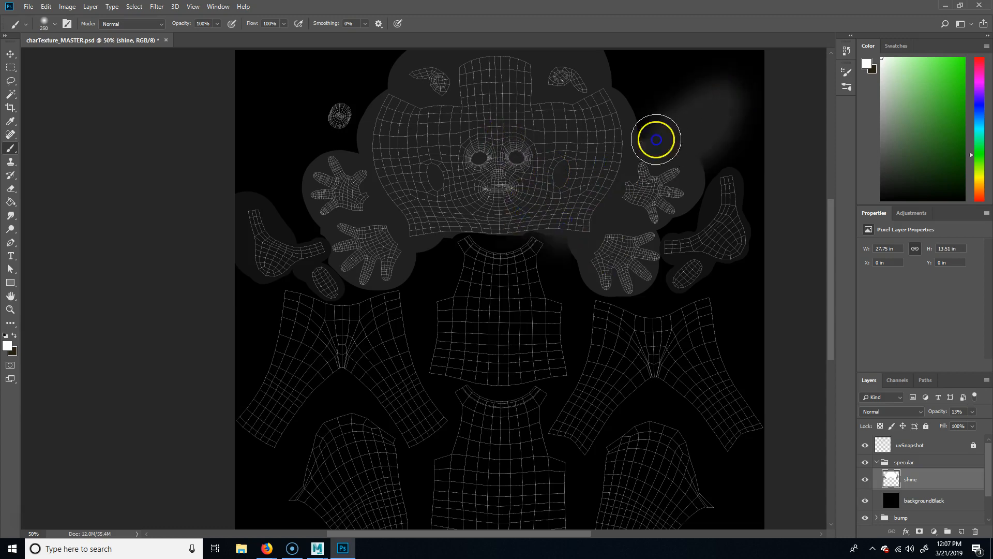
{"action": "key", "text": "ctrl+z"}
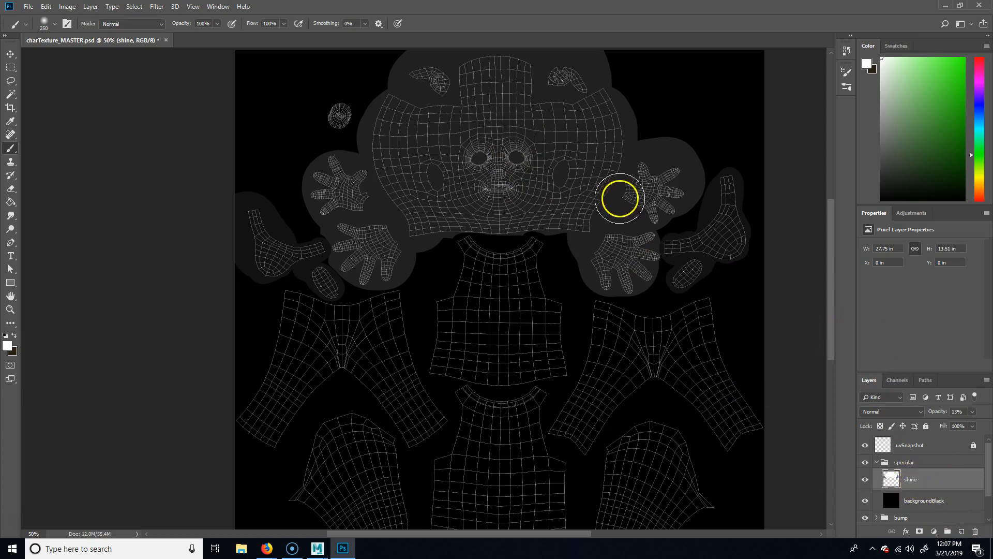
{"action": "left_click", "coordinate": [495, 326]}
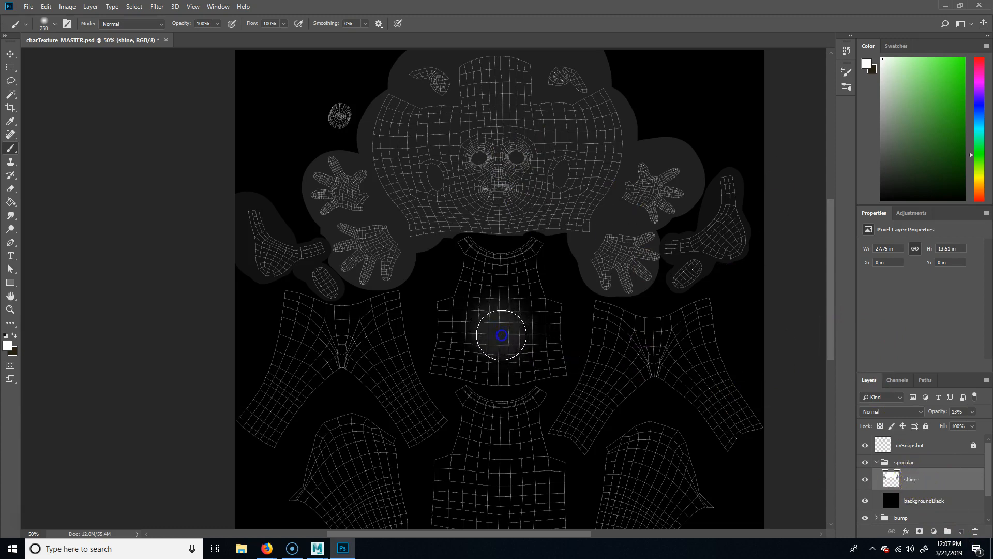
{"action": "key", "text": "ctrl+z"}
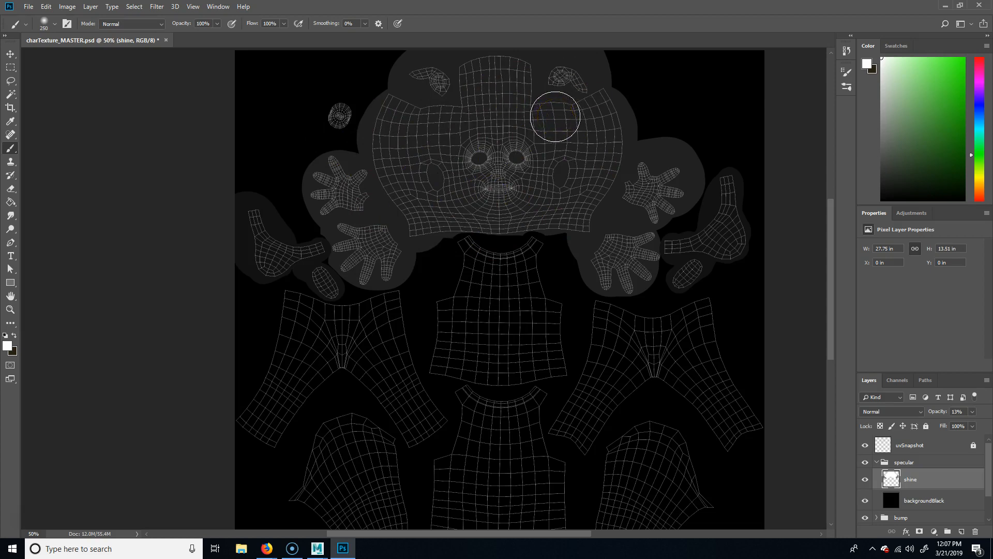
Step: Collapse the specular group in the layer stack
{"action": "scroll", "coordinate": [641, 412], "scroll_direction": "down", "scroll_amount": 1}
{"action": "scroll", "coordinate": [570, 157], "scroll_direction": "up", "scroll_amount": 1}
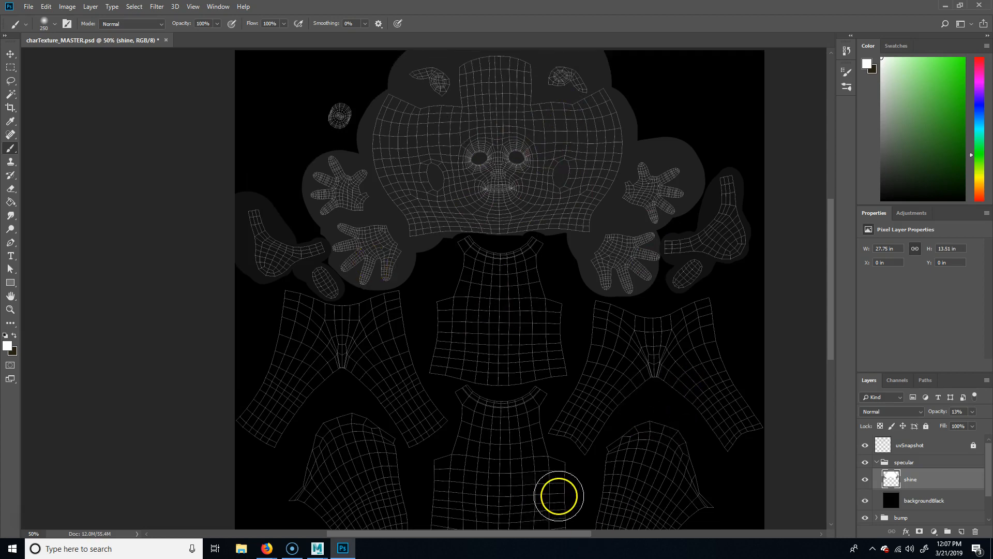
{"action": "left_click", "coordinate": [876, 461]}
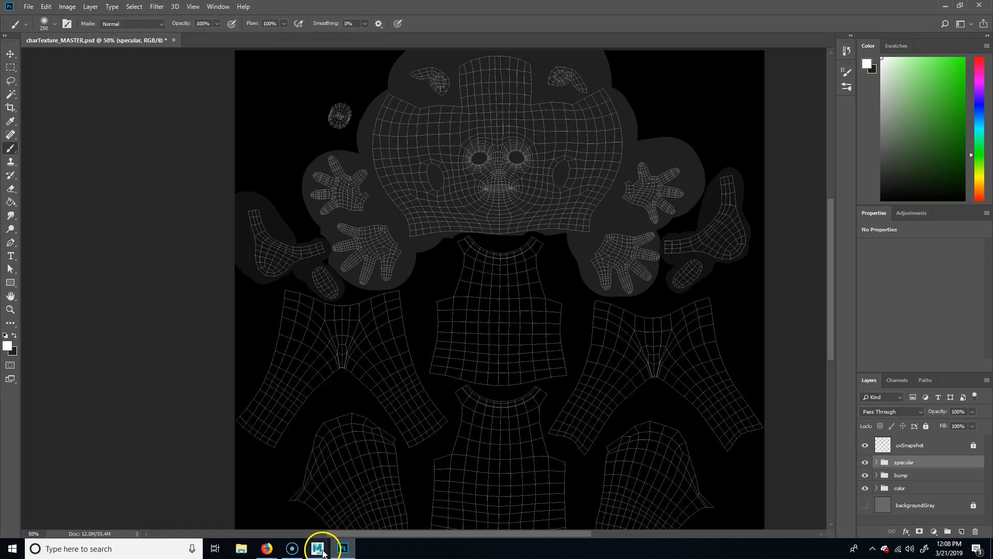
Step: Switch to Maya and examine the textured character from the front and side, including the shirt stripes and pants
{"action": "mouse_move", "coordinate": [318, 549]}
{"action": "left_click", "coordinate": [409, 496]}
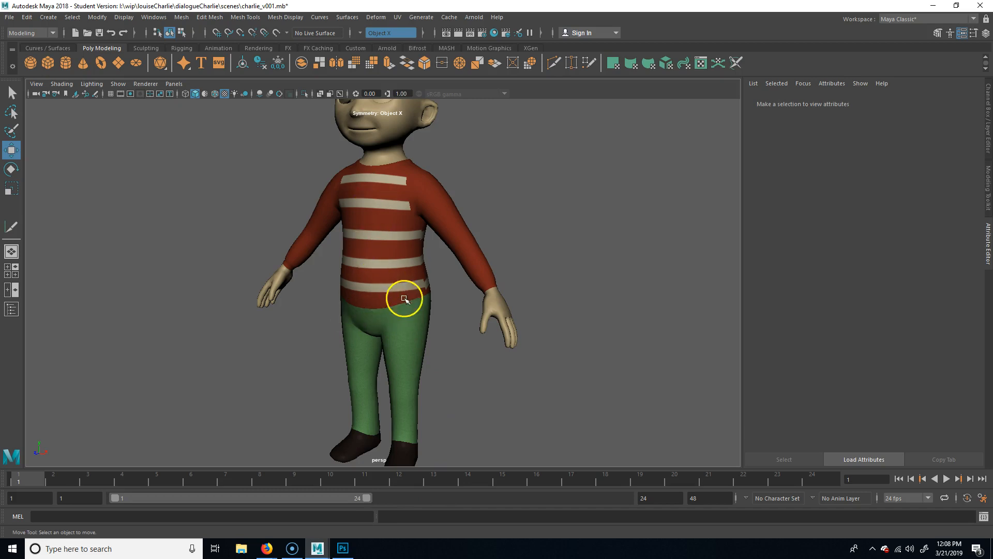
{"action": "left_click_drag", "start_coordinate": [619, 338], "coordinate": [413, 231], "text": "alt"}
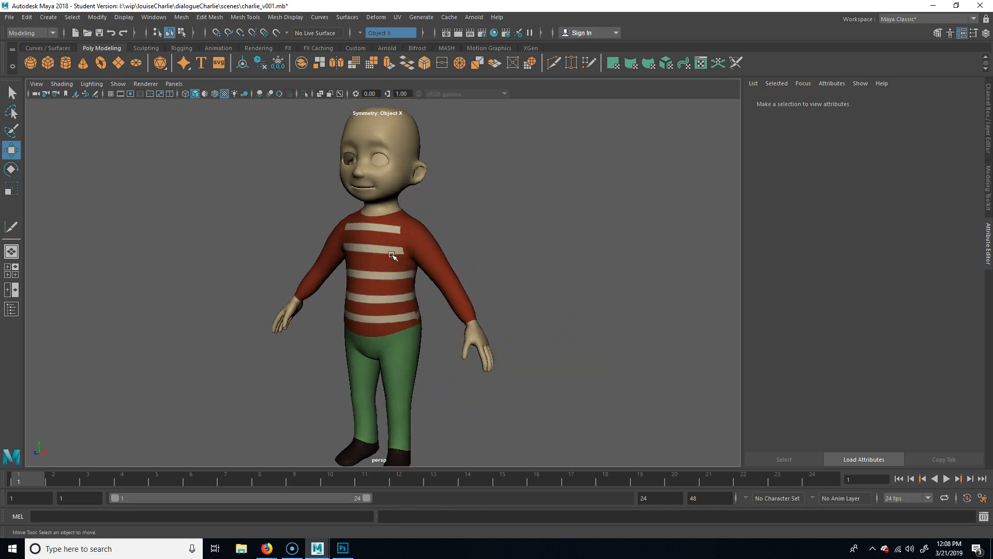
{"action": "left_click_drag", "start_coordinate": [541, 382], "coordinate": [333, 368], "text": "alt"}
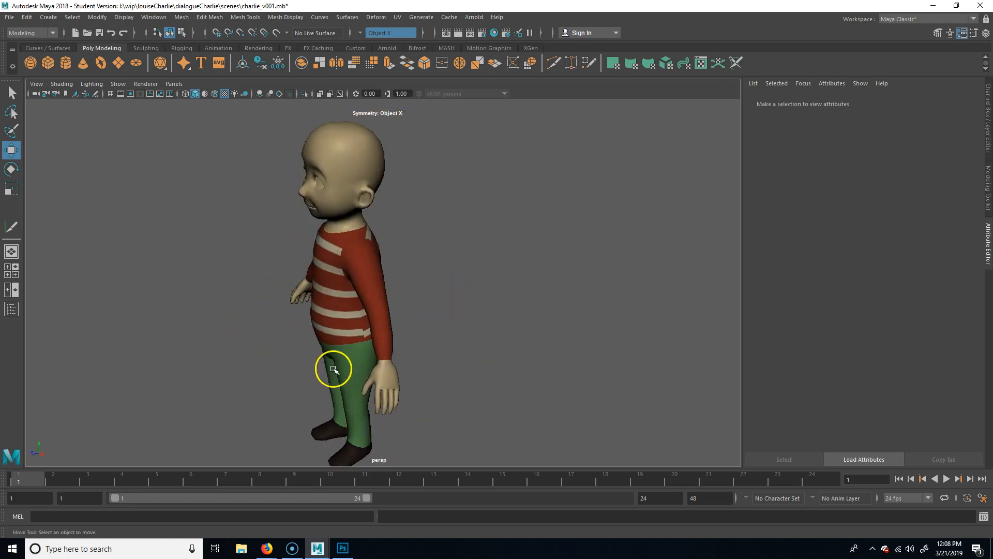
{"action": "left_click_drag", "start_coordinate": [414, 370], "coordinate": [433, 358], "text": "alt"}
{"action": "scroll", "coordinate": [432, 358], "scroll_direction": "up", "scroll_amount": 3}
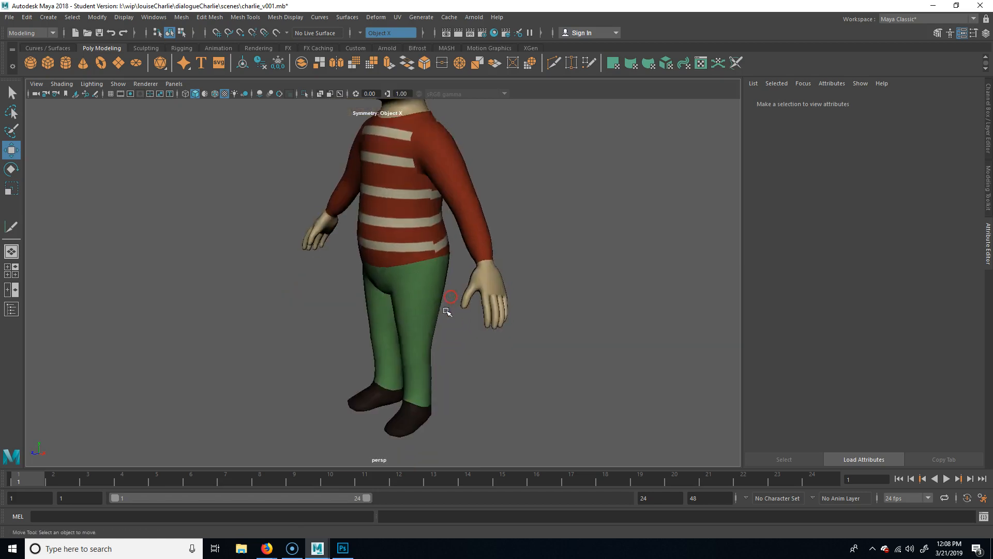